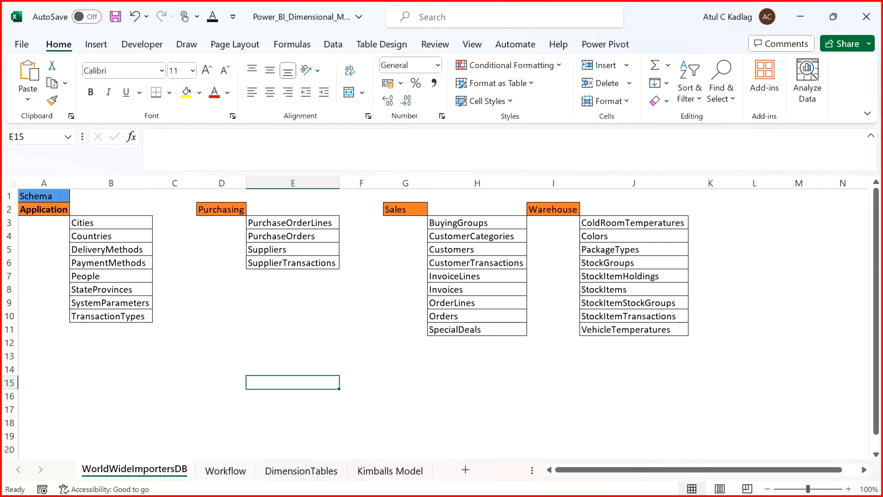
Step: Switch to SQL Server Management Studio and collapse the AdventureWorks2019 database in the object tree
key("alt+Tab")
key("alt+Tab")
key("alt+Tab")
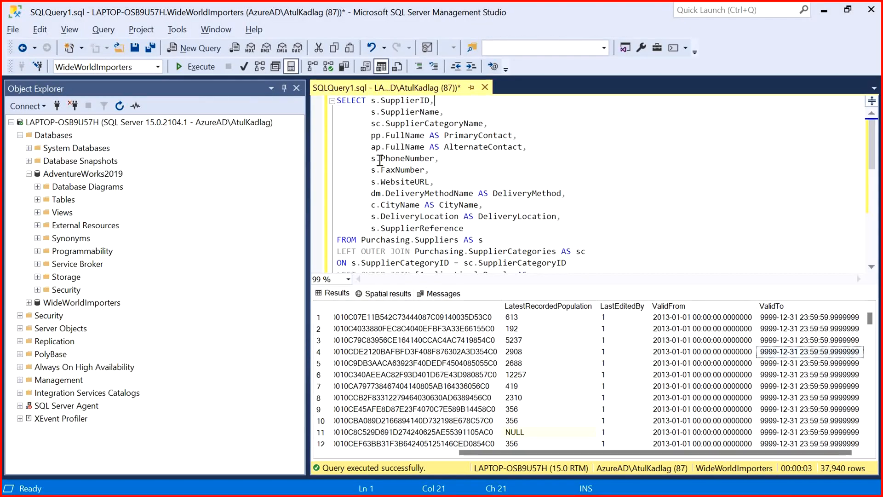
left_click(83, 174)
left_click(29, 173)
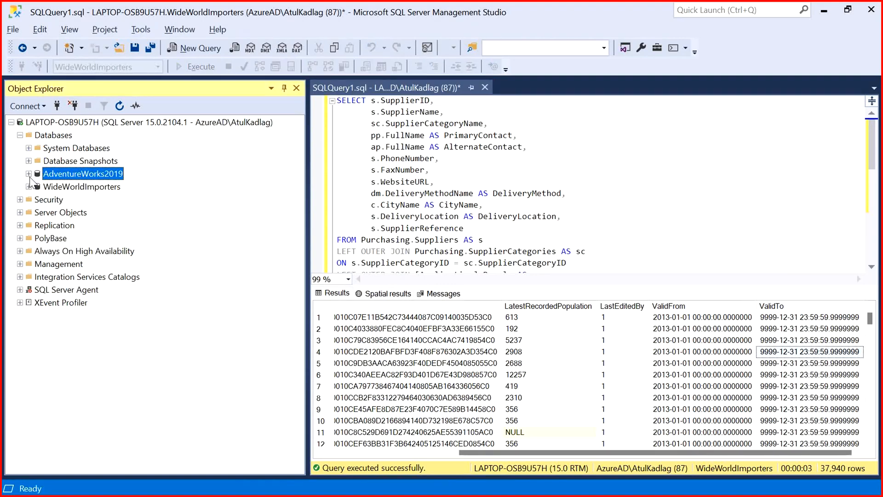
Step: Expand the WideWorldImporters database with its Views folder collapsed, and open a new query for it
left_click(28, 186)
left_click(37, 187)
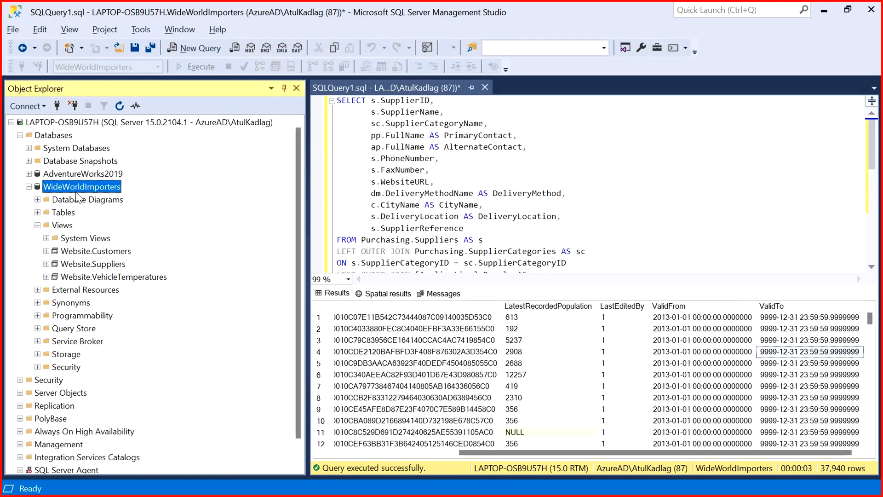
left_click(37, 225)
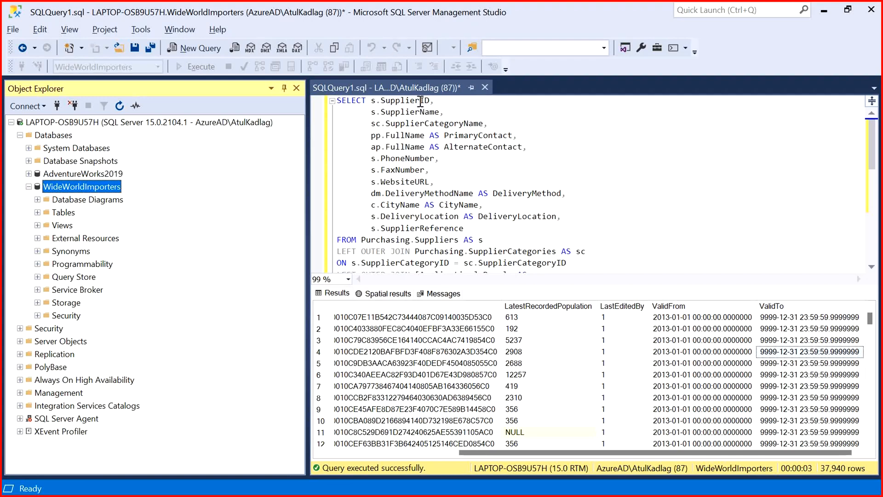
left_click(198, 49)
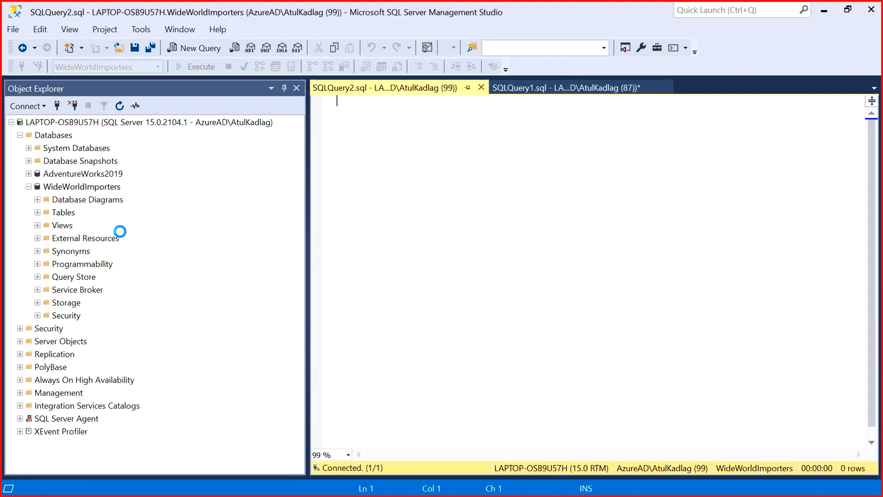
Step: Expand the WideWorldImporters Tables folder and examine the tables of the Application, Purchasing, Sales and Warehouse schemas
left_click(37, 211)
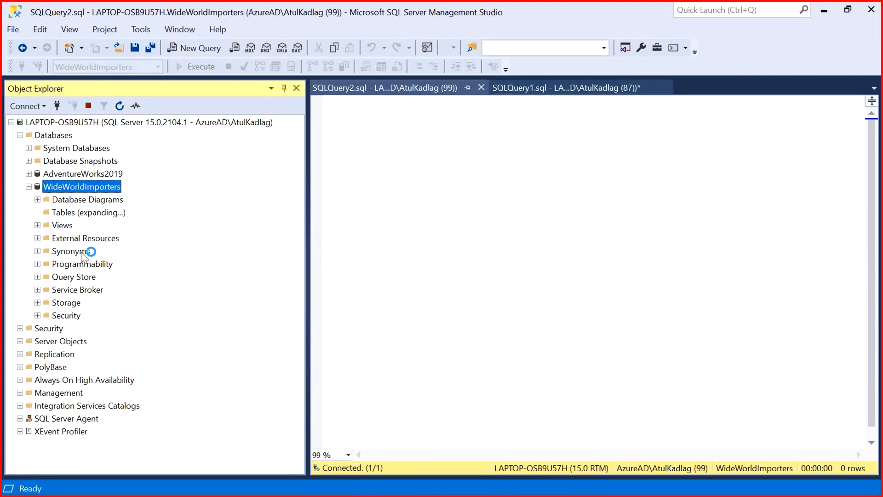
left_click(85, 189)
key("Down")
key("Down")
key("Down")
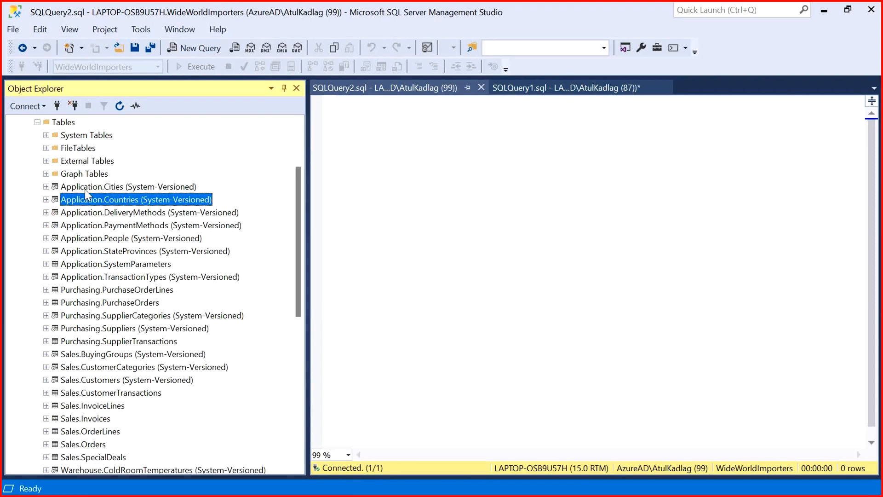
key("Up")
key("Up")
key("Up")
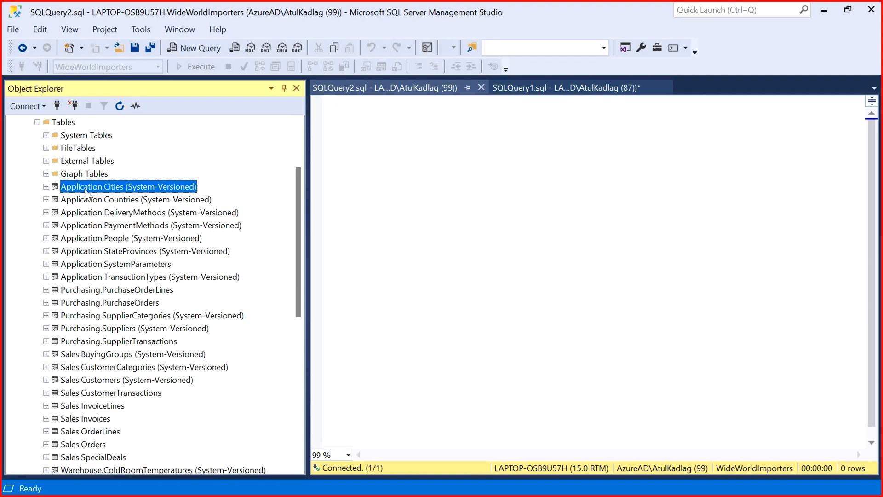
mouse_move(298, 271)
left_mouse_down()
mouse_move(298, 352)
mouse_move(299, 285)
left_mouse_up()
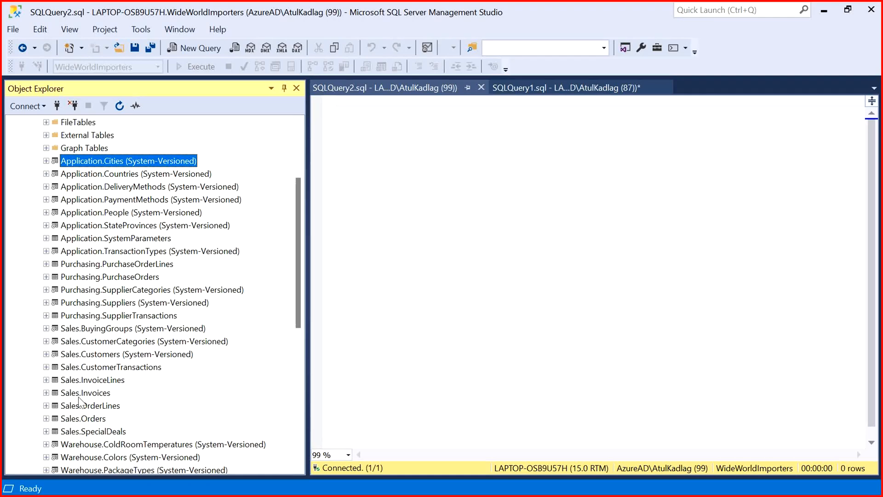
mouse_move(297, 290)
left_mouse_down()
mouse_move(292, 354)
mouse_move(298, 277)
left_mouse_up()
Step: Start the new query with the comment "--data collection -- database connect - MS"
left_click(427, 245)
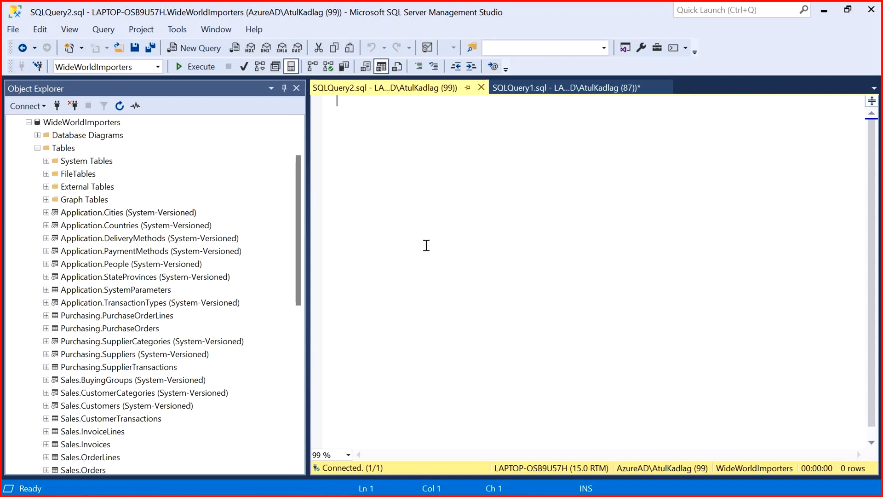
type("--data anal")
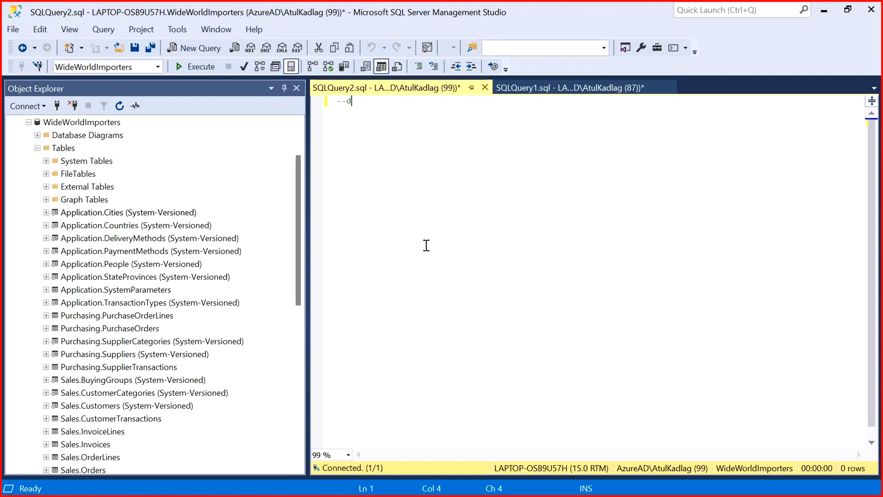
key("BackSpace")
key("BackSpace")
key("BackSpace")
key("BackSpace")
type("collection")
key("BackSpace")
type("-- da")
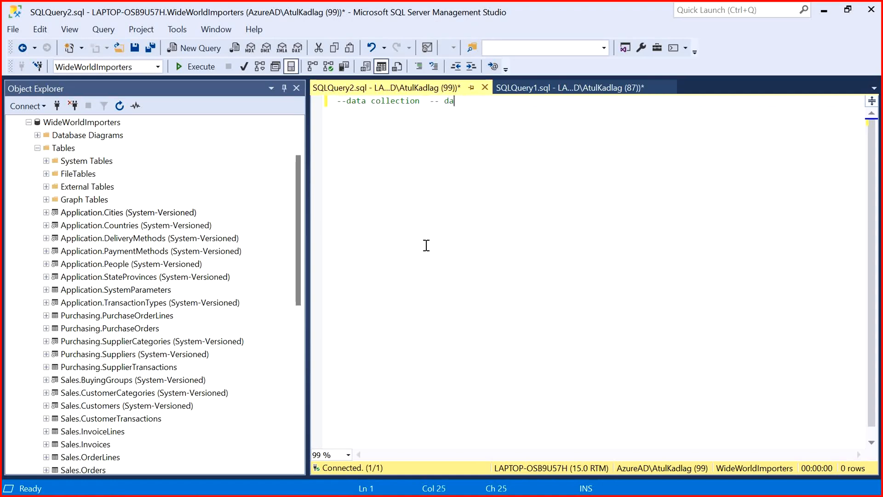
type("tabase connect - MS")
key("alt+Tab")
key("alt+Tab")
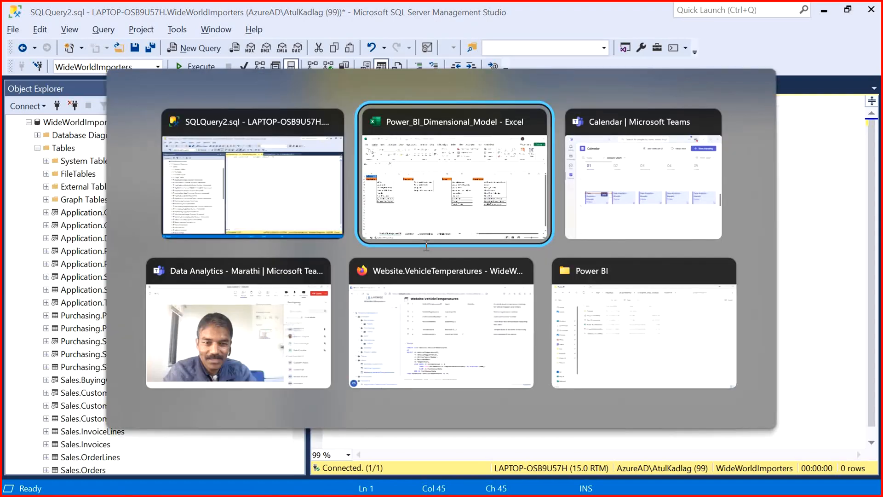
key("super+d")
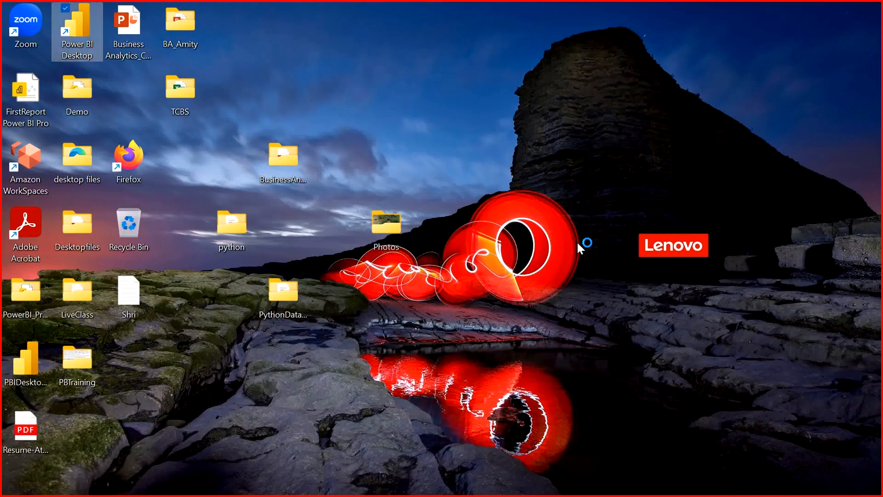
key("alt+Tab")
key("alt+Tab")
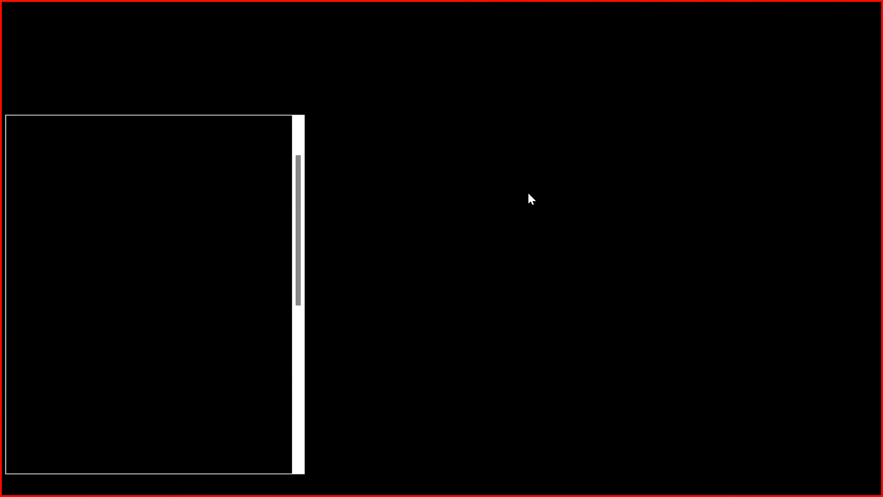
Step: Complete the data collection comment's source list as "MS SQL Server, Oracle, MySQL, flat -CSV, excel"
type("L Server,")
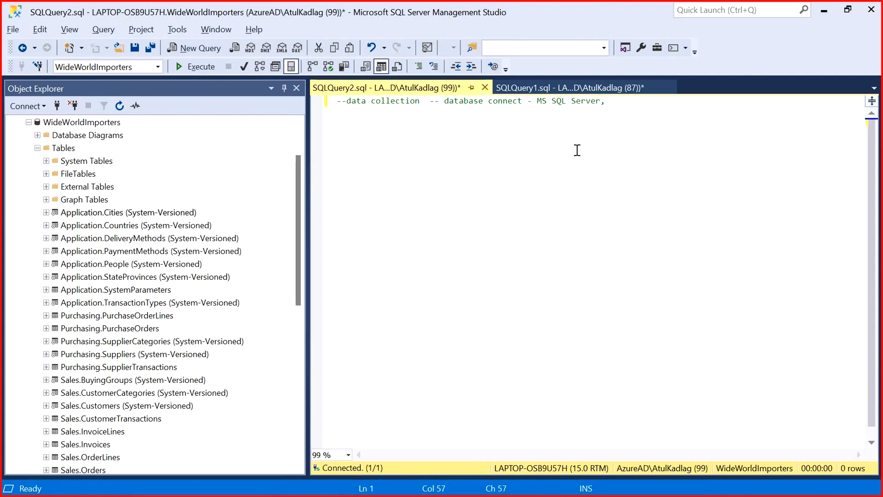
type("Oracle, ")
type("MySQL, ")
type("fla")
key("BackSpace")
type("lat -CSV, ex")
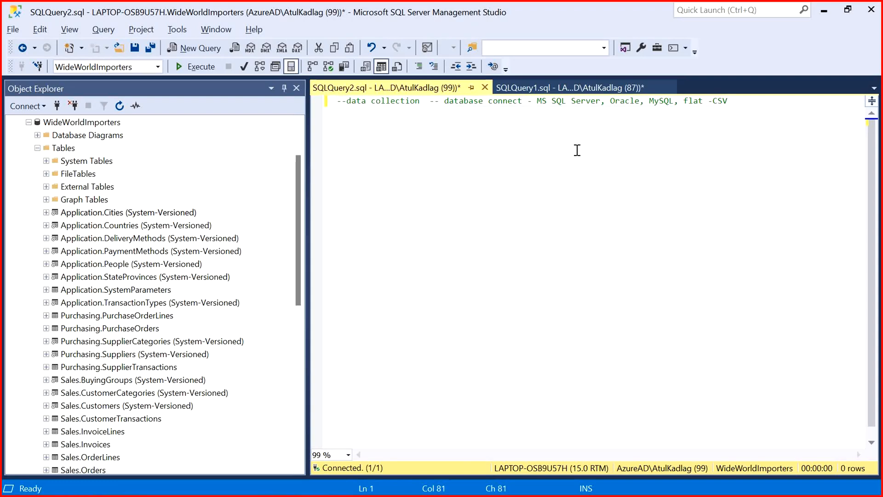
type("cel")
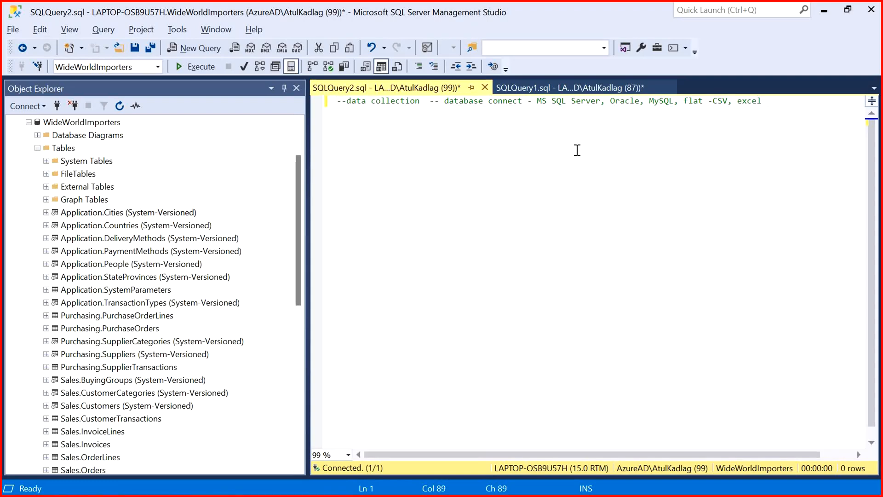
Step: Add a second comment line reading "-- data cleaning - processing -"
key("Return")
type("-- data clean")
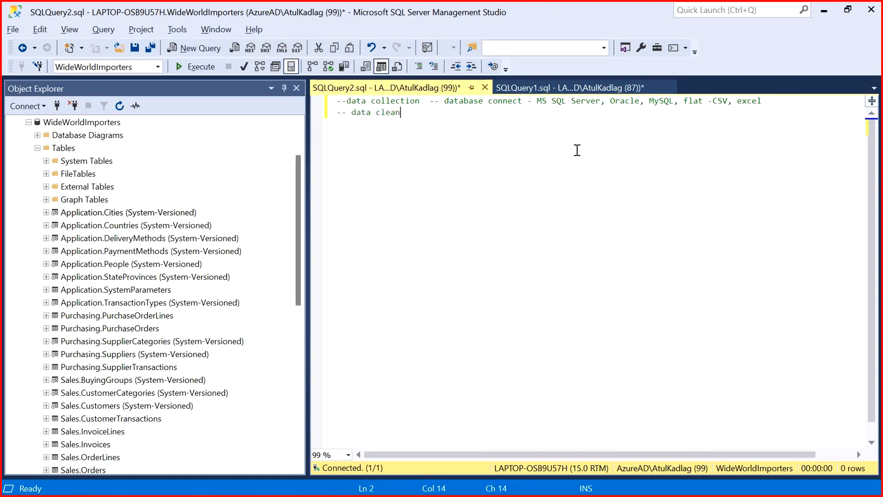
type("ing - procing")
key("BackSpace")
key("BackSpace")
key("BackSpace")
type("essing ")
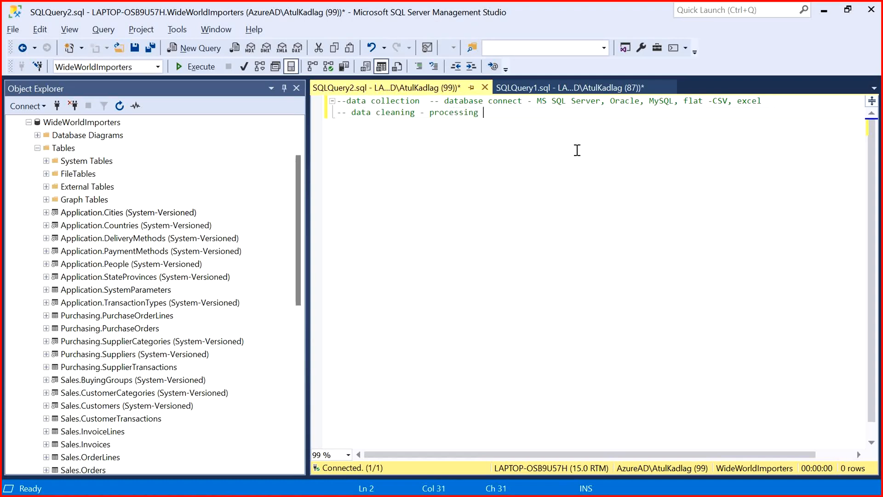
type("-")
Step: Add a third comment line reading "--data modelling - relationships - joins"
key("Return")
type("--data modelling - ")
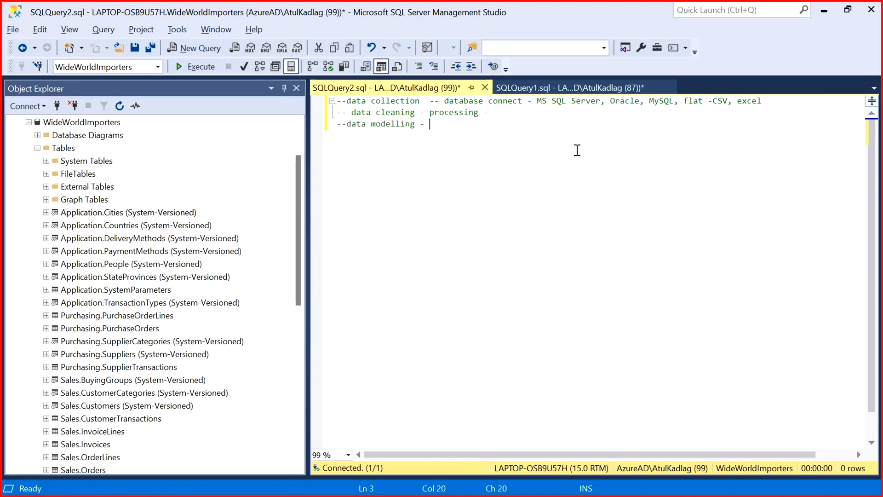
type("act")
key("BackSpace")
key("BackSpace")
key("BackSpace")
type("relationships - joins")
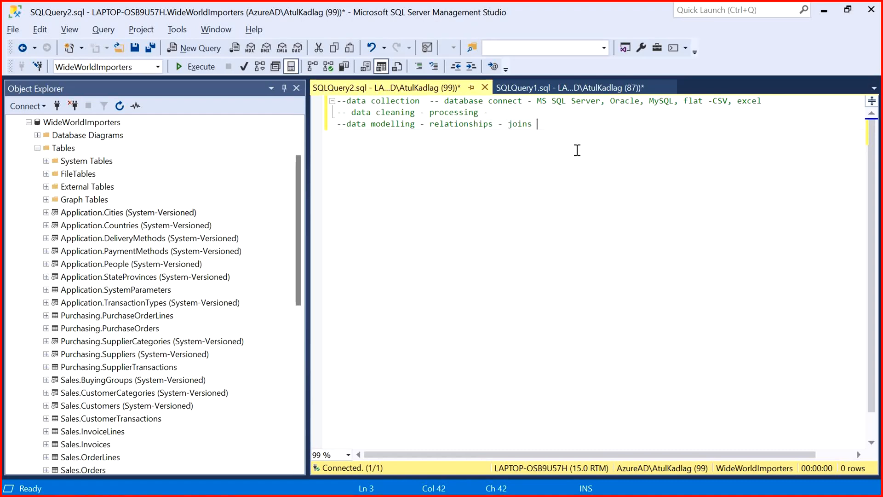
Step: Add a blank line below the comments and remove the space after the dashes in the data cleaning and data modelling lines
key("Return")
key("ctrl+a")
key("Right")
key("Up")
key("Right")
key("Right")
key("Up")
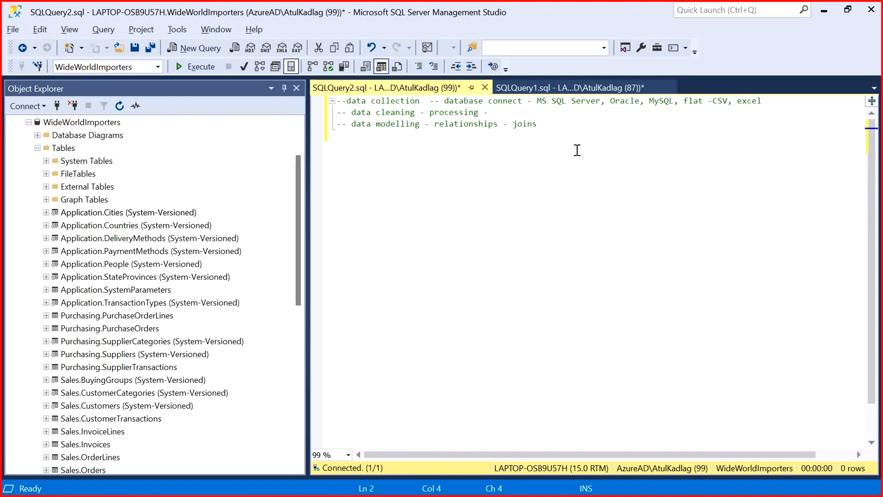
key("BackSpace")
key("Down")
key("BackSpace")
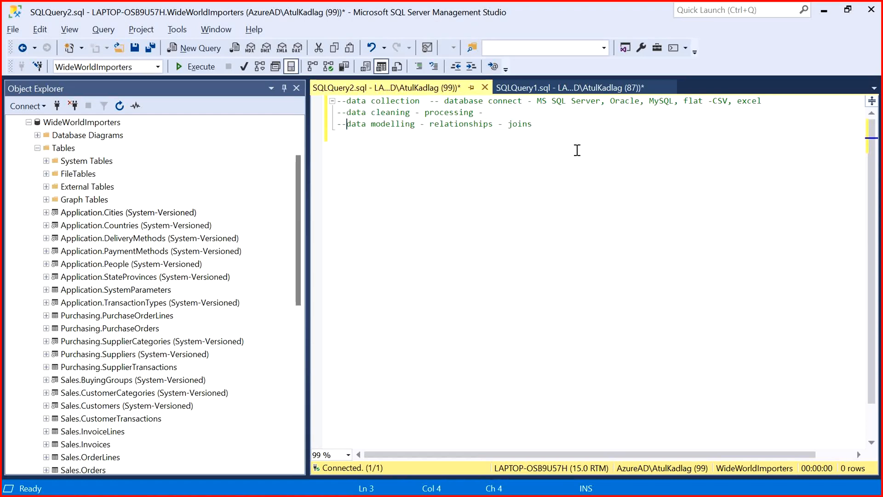
key("Up")
key("Up")
key("shift+Right")
key("shift+Right")
key("shift+Right")
key("shift+Right")
key("shift+Right")
key("shift+Right")
key("shift+Right")
key("shift+Right")
key("shift+Right")
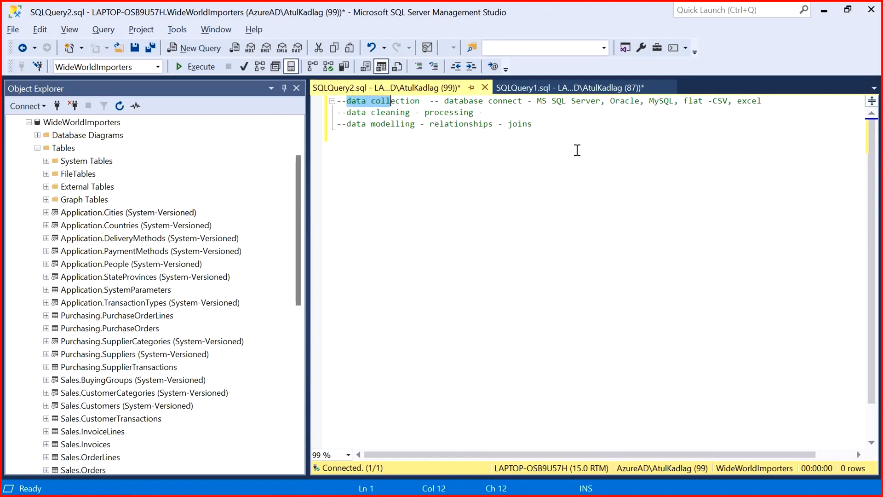
key("shift+Right")
key("shift+Right")
key("shift+Right")
key("shift+Right")
key("shift+Right")
key("shift+Right")
key("Right")
key("shift+Left")
key("shift+Left")
key("shift+Left")
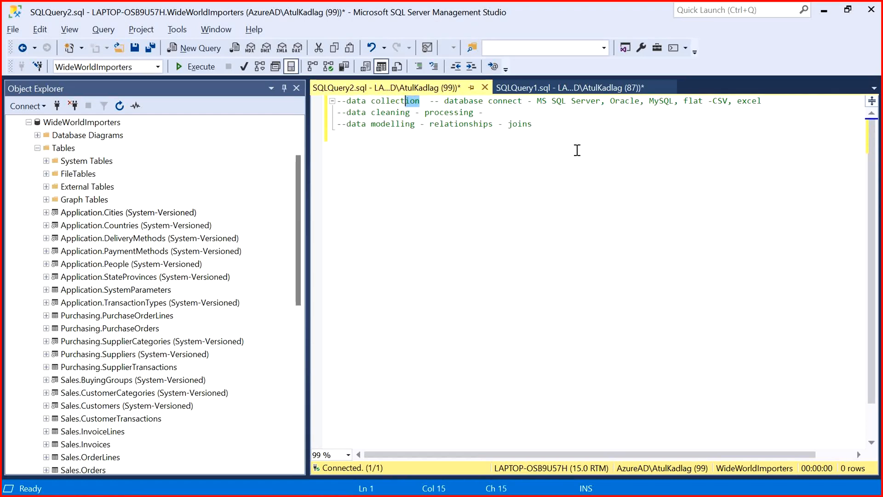
key("shift+Left")
key("shift+Left")
key("shift+Left")
key("shift+Left")
key("shift+Left")
key("shift+Left")
key("shift+Left")
key("shift+Left")
key("shift+Left")
key("shift+Left")
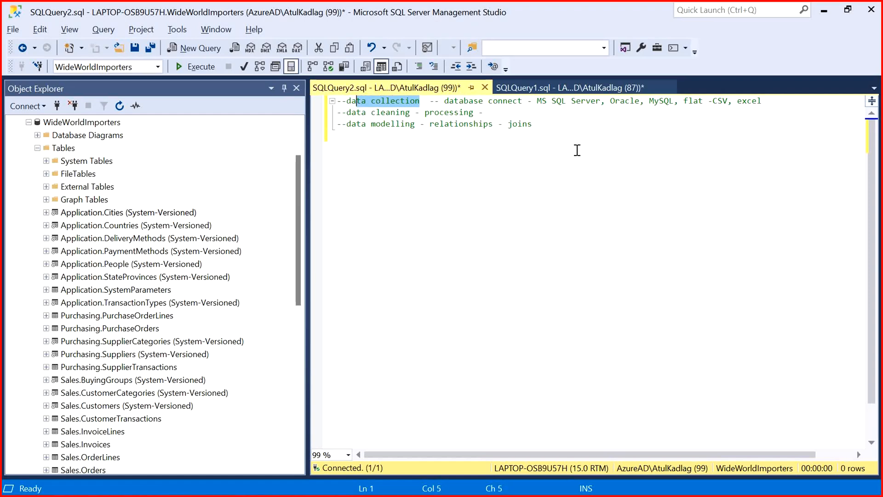
key("shift+Left")
key("shift+Left")
key("Down")
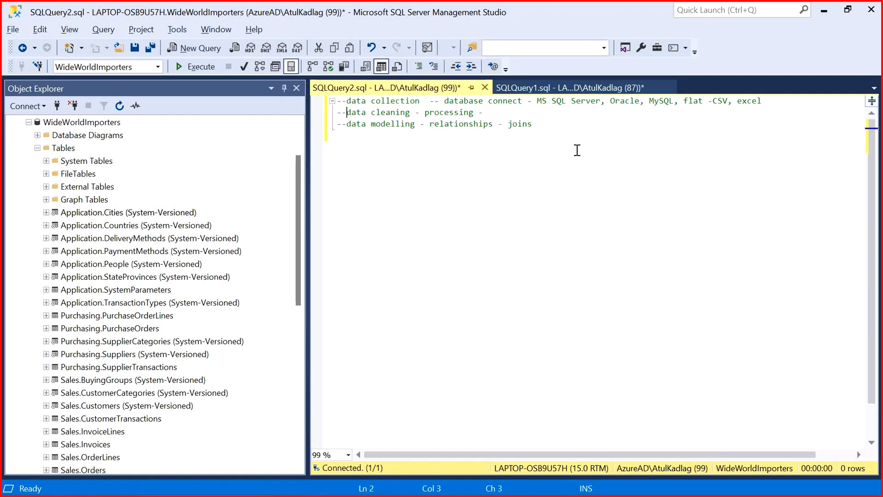
key("shift+Right")
key("shift+Right")
key("shift+Right")
key("shift+Right")
key("shift+Right")
key("shift+Right")
key("shift+Right")
key("shift+Right")
key("shift+Right")
key("shift+Right")
key("shift+Right")
key("shift+Right")
key("shift+Right")
key("shift+Right")
key("shift+Right")
key("shift+Right")
key("shift+Right")
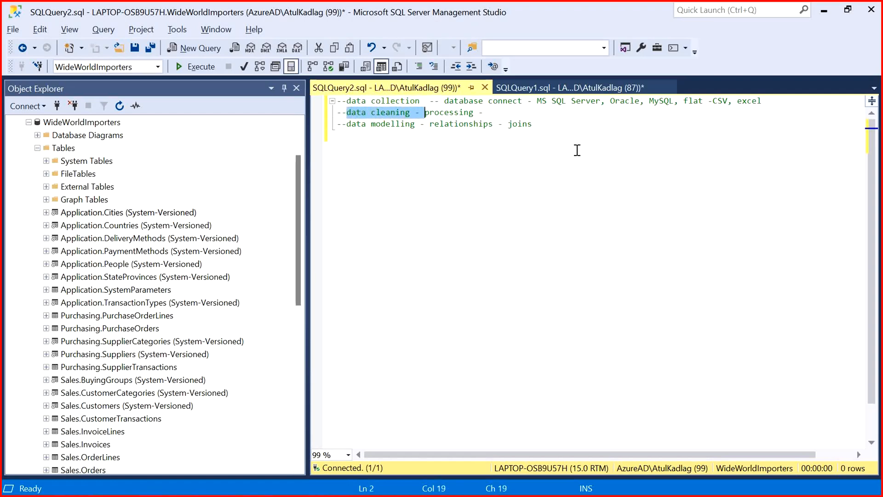
key("shift+Down")
key("shift+Left")
key("shift+Up")
key("shift+Left")
key("Down")
key("Up")
key("Left")
key("Left")
key("Left")
key("Left")
key("Left")
key("Left")
key("Left")
key("Left")
key("Left")
key("Left")
key("Left")
key("Left")
key("Left")
key("Left")
key("Left")
key("Left")
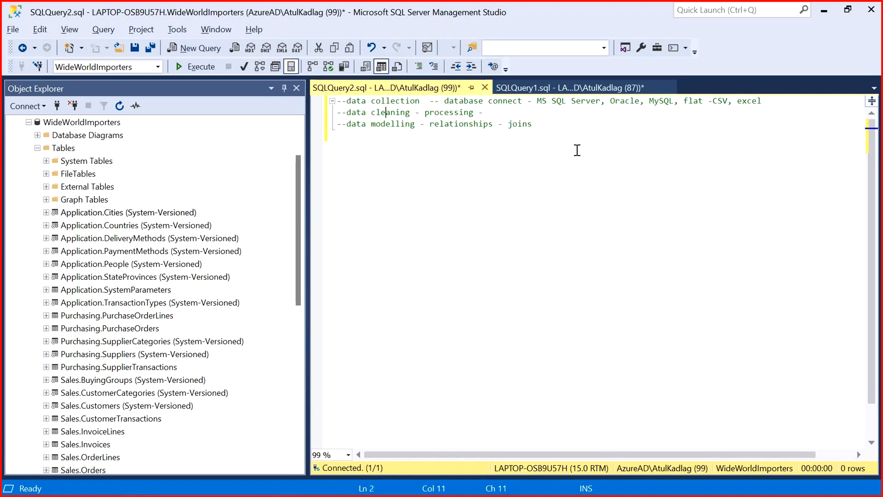
Step: Highlight the text of the data modelling comment from "data modelling" through "joins" to review it
key("Right")
key("Down")
key("shift+Right")
key("shift+Right")
key("shift+Right")
key("shift+Right")
key("shift+Right")
key("shift+Right")
key("shift+Right")
key("shift+Right")
key("shift+Right")
key("shift+Right")
key("shift+Right")
key("shift+Right")
key("shift+Right")
key("shift+Right")
key("shift+Right")
key("shift+Right")
key("shift+Right")
key("shift+Right")
key("shift+Right")
key("shift+Right")
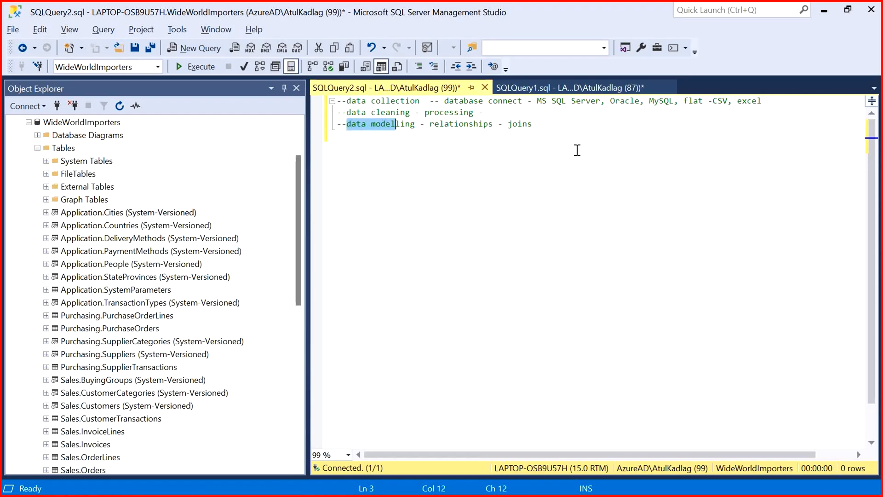
key("shift+Right")
key("shift+Right")
key("shift+Right")
key("shift+Right")
key("shift+Right")
key("shift+Right")
key("shift+Right")
key("shift+Right")
key("shift+Right")
key("shift+Right")
key("shift+Right")
key("shift+Right")
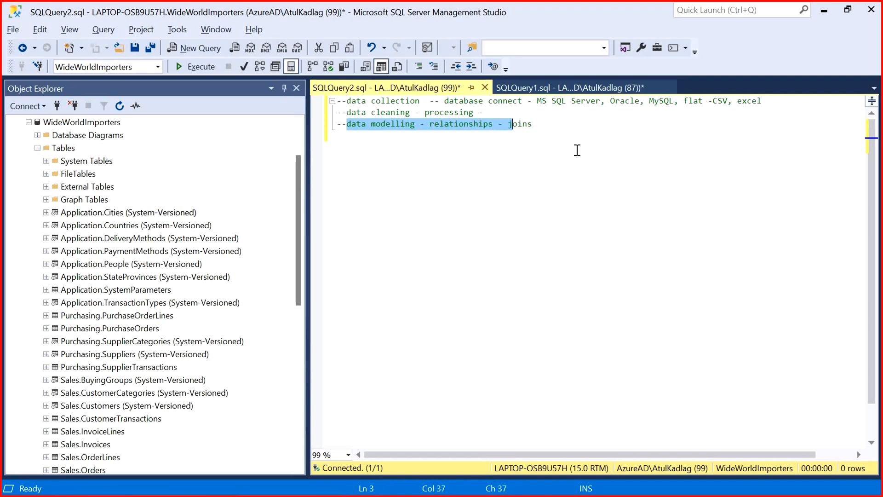
key("shift+Right")
Step: Add a fourth comment line reading "-- Report/Dashboard - tables/visualizations/maps" below the data modelling comment
key("Down")
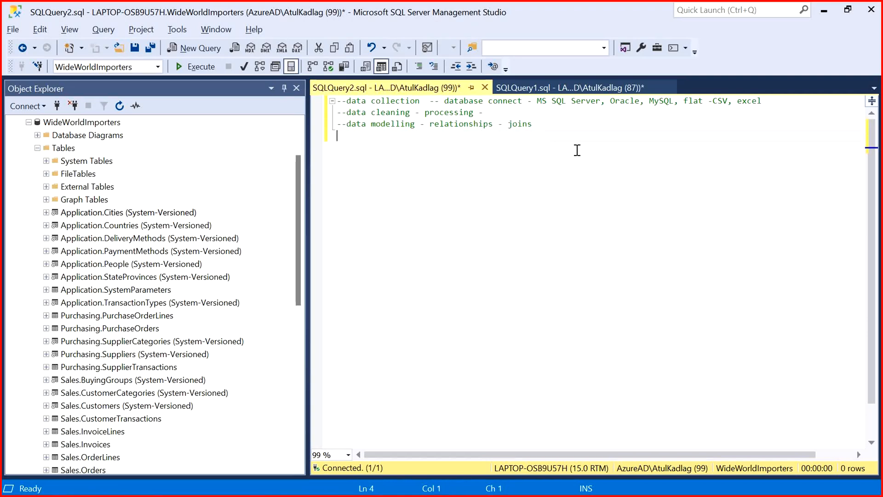
type("-- Report/Dashboard - tables/r")
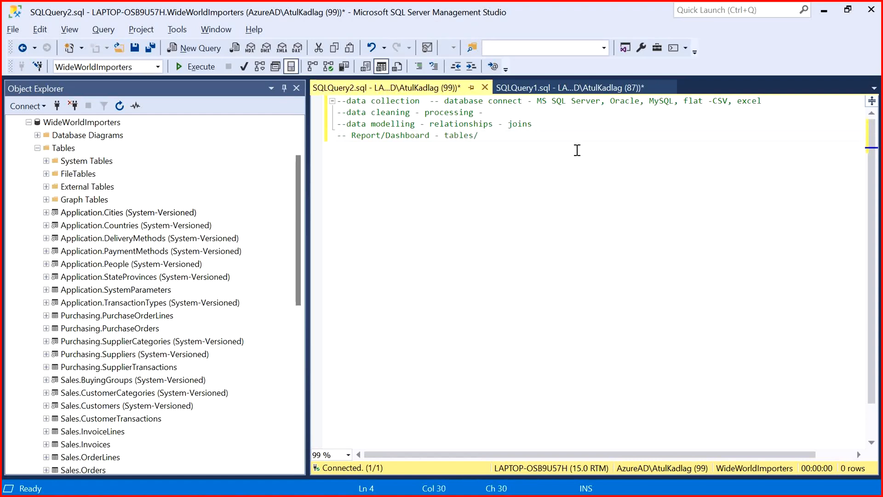
key("BackSpace")
type("visualizatio")
type("n/")
type("s/ma")
type("ps")
Step: Highlight all four workflow comments from the Report/Dashboard line back to the data collection line to review them, and clear the selection
key("shift+Up")
key("shift+Up")
key("shift+Up")
left_click(577, 150)
key("shift+Up")
key("shift+Up")
key("shift+Up")
key("shift+Left")
key("shift+Left")
key("shift+Left")
key("shift+Left")
key("shift+Left")
key("shift+Left")
key("shift+Left")
key("shift+Left")
key("shift+Left")
key("shift+Left")
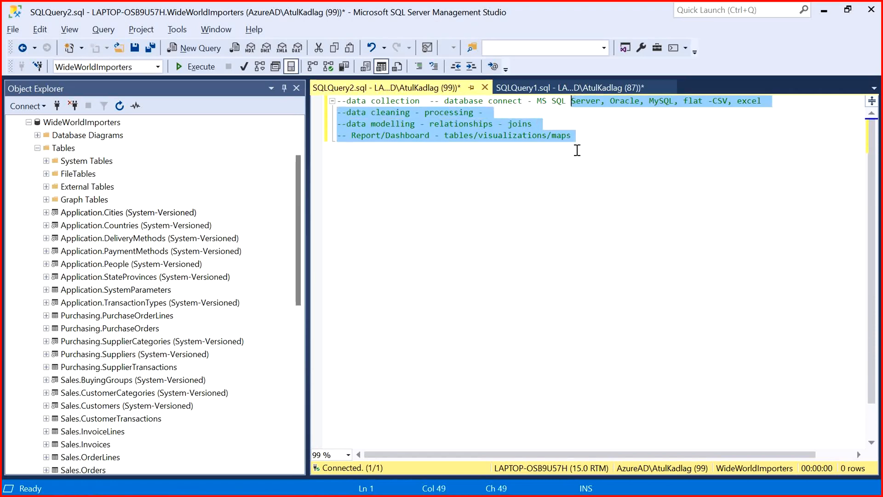
key("shift+Left")
key("shift+Left")
key("shift+Left")
key("shift+Left")
key("shift+Left")
key("shift+Left")
key("shift+Left")
key("shift+Left")
key("shift+Left")
key("shift+Left")
key("shift+Left")
key("shift+Left")
key("shift+Left")
key("shift+Left")
key("shift+Left")
key("shift+Left")
key("shift+Left")
key("shift+Left")
key("shift+Left")
key("shift+Left")
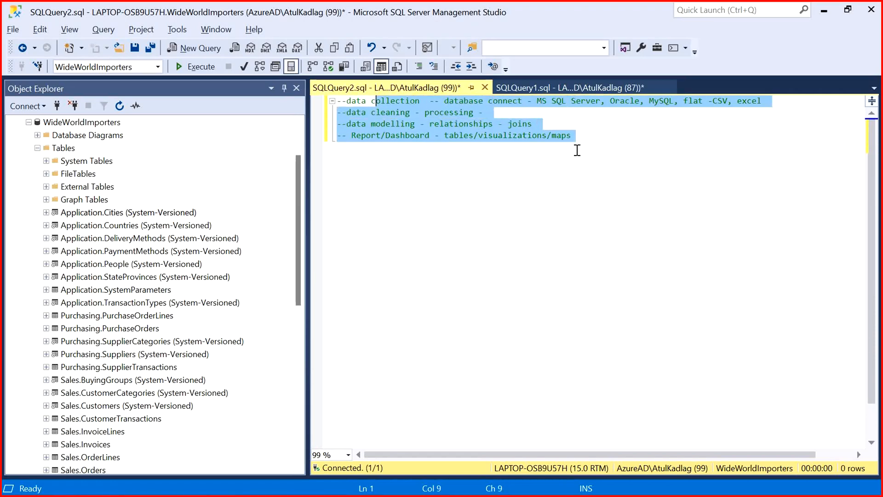
key("shift+Left")
key("shift+Left")
key("Left")
key("Left")
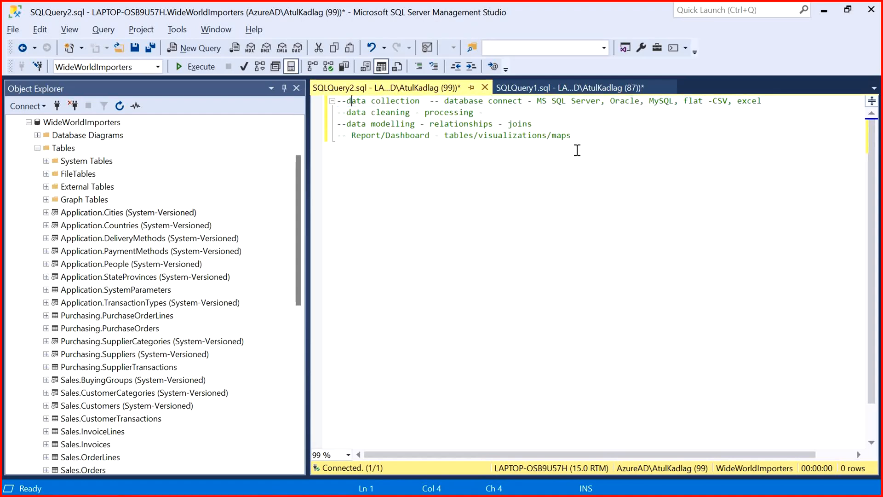
Step: Highlight the words "data collection" in the first comment line to review that workflow stage
key("Right")
key("Left")
key("shift+Right")
key("shift+Right")
key("shift+Right")
key("shift+Right")
key("shift+Right")
key("shift+Right")
key("shift+Right")
key("shift+Right")
key("shift+Right")
key("shift+Right")
key("shift+Right")
key("shift+Right")
key("shift+Right")
key("shift+Right")
key("shift+Right")
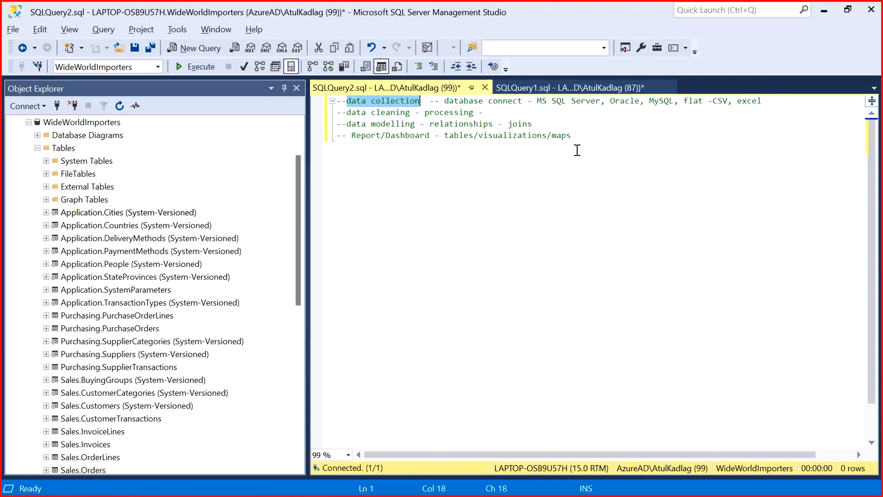
key("Down")
key("Down")
key("Down")
key("Up")
key("Up")
key("Up")
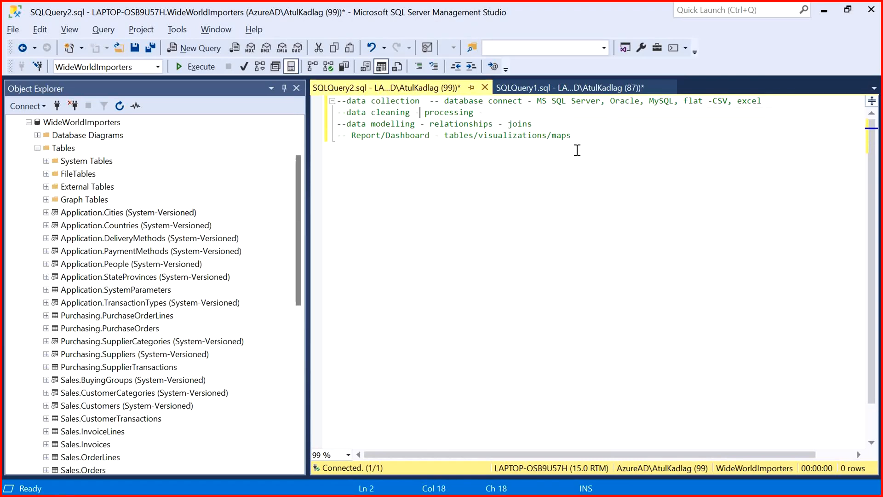
key("shift+Left")
key("shift+Left")
key("shift+Left")
key("shift+Left")
key("shift+Left")
key("shift+Left")
key("shift+Left")
key("shift+Left")
key("shift+Left")
key("shift+Left")
key("shift+Left")
key("shift+Left")
key("shift+Left")
key("shift+Left")
key("shift+Left")
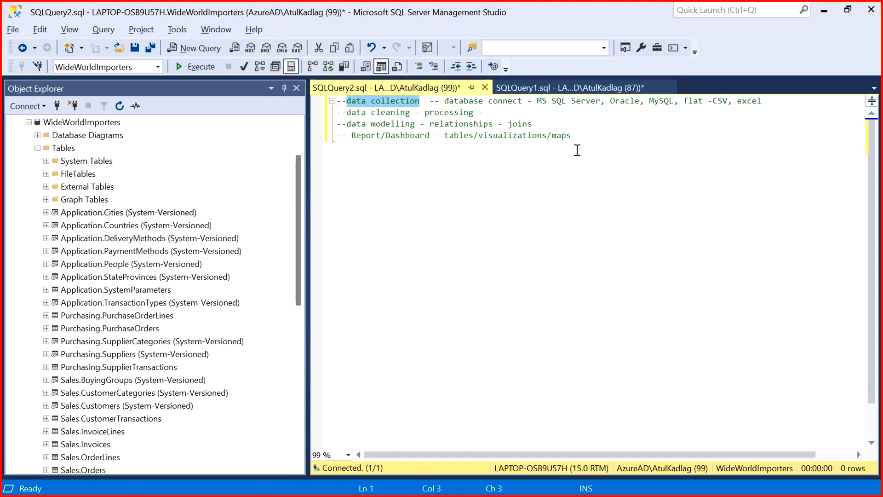
Step: Review the data cleaning comment by highlighting its opening characters, and move on to the data modelling line
key("Down")
key("shift+Right")
key("shift+Right")
key("shift+Right")
key("shift+Right")
key("shift+Right")
key("shift+Right")
key("Down")
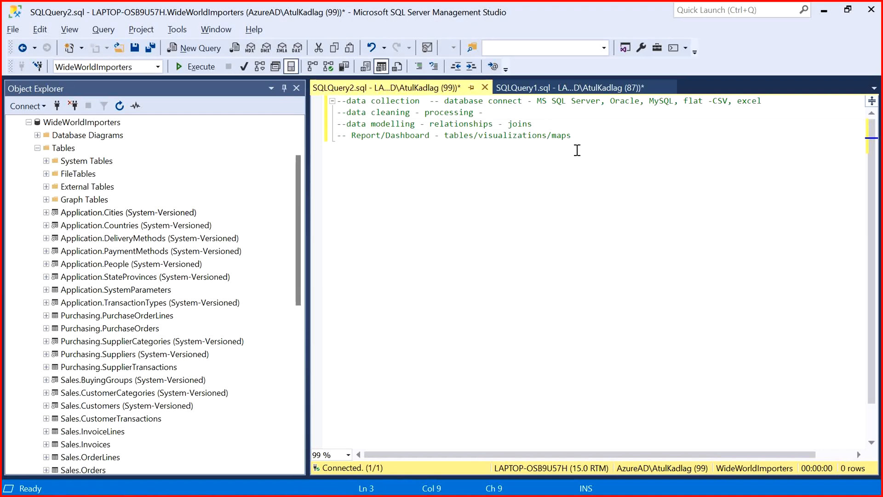
Step: Highlight the four workflow comments from the Report/Dashboard line back to the start of the data collection line to review them
key("Down")
key("Right")
key("Right")
key("Right")
key("Right")
key("Right")
key("Right")
key("Right")
key("Right")
key("Right")
key("Right")
key("Right")
key("Right")
key("Right")
key("Right")
key("Right")
key("Right")
key("Right")
key("Right")
key("Right")
key("Right")
key("Right")
key("Right")
key("Right")
key("Right")
key("Right")
key("Right")
key("Right")
key("Right")
key("shift+Up")
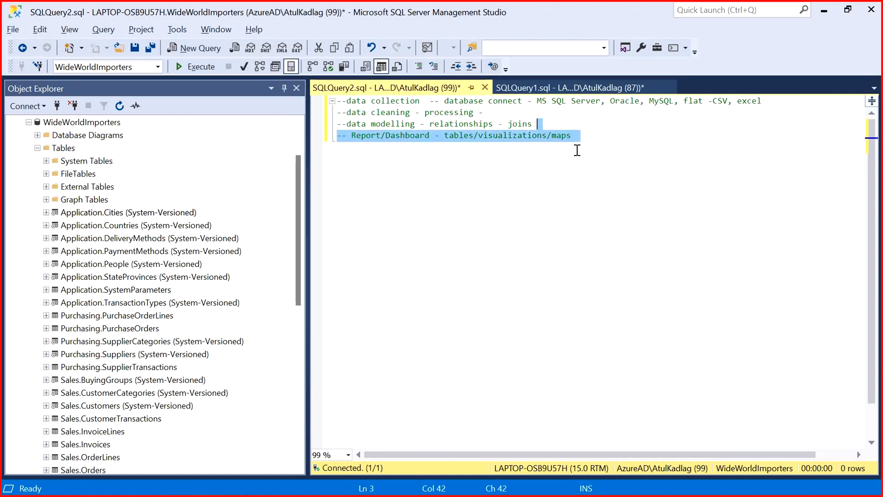
key("shift+Up")
key("shift+Up")
key("shift+Home")
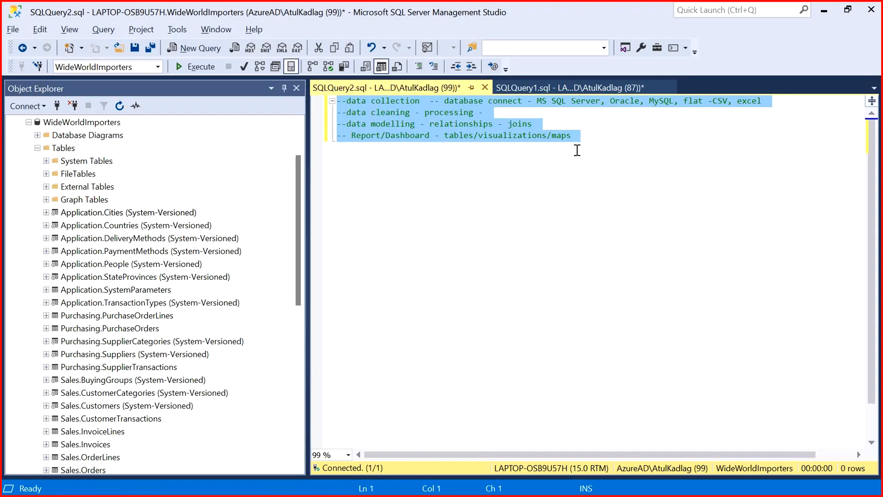
Step: Add the comment line "--power BI" below the Report/Dashboard comment, leaving two blank lines between them
left_click(596, 147)
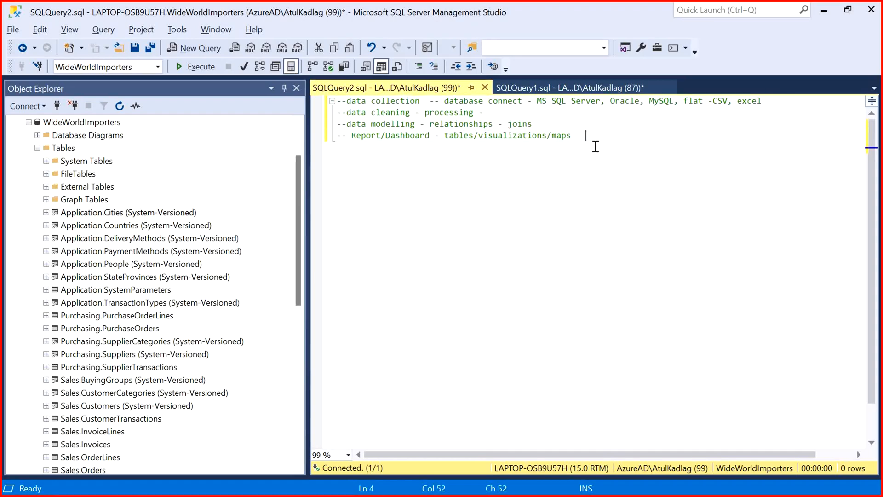
key("Return")
key("Return")
key("Return")
type("power BI")
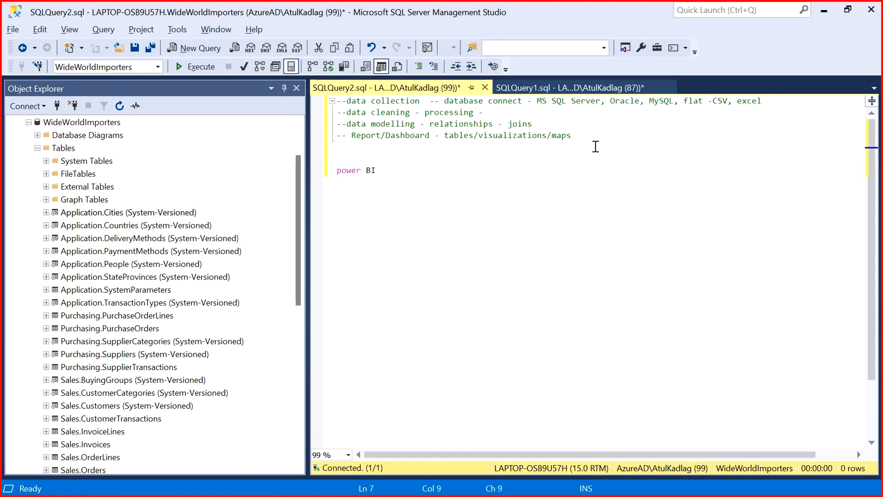
key("Home")
type("--")
key("Insert")
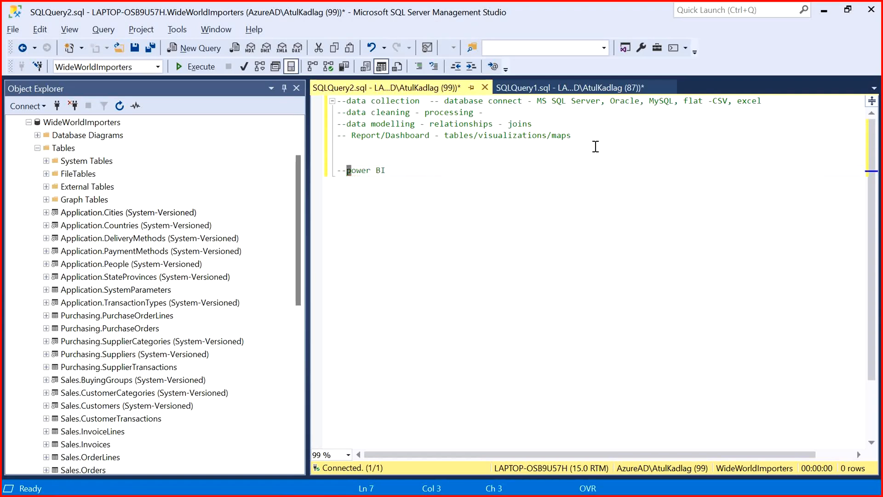
key("Insert")
Step: Highlight the workflow comments above the "--power BI" line to review them, and clear the selection
key("End")
key("Home")
key("Up")
key("shift+Up")
key("shift+Up")
key("shift+Up")
key("shift+Up")
key("shift+Up")
key("Down")
Step: Add an indented comment "--Data preparation - power Query Editor" below the "--power BI" line
key("Return")
key("Return")
key("Up")
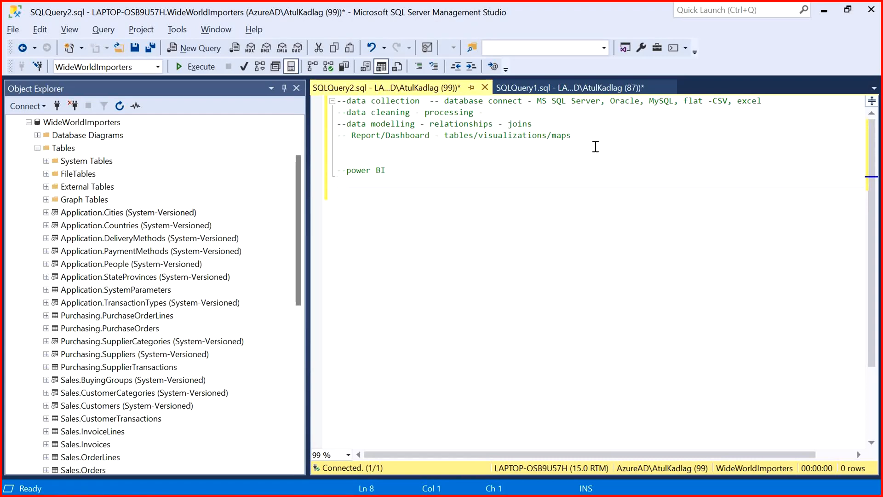
key("Tab")
type("Data preparation -")
key("Home")
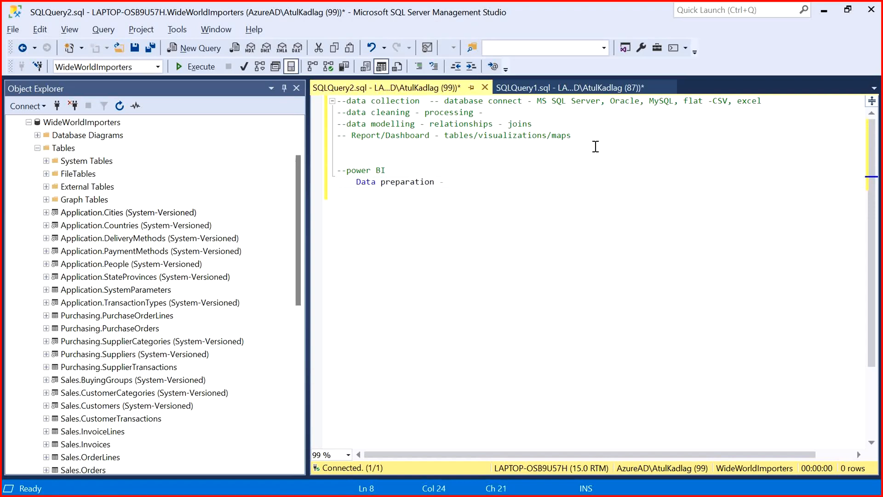
type("--")
key("End")
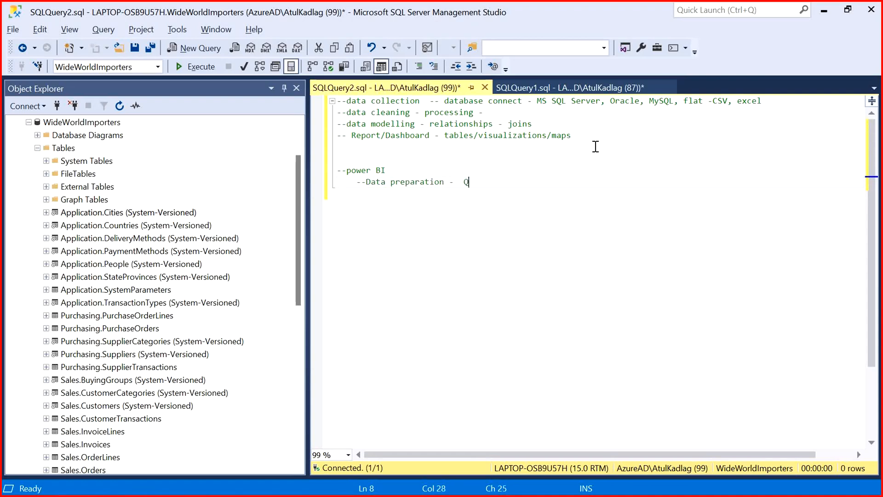
type("power Query Editor")
key("Return")
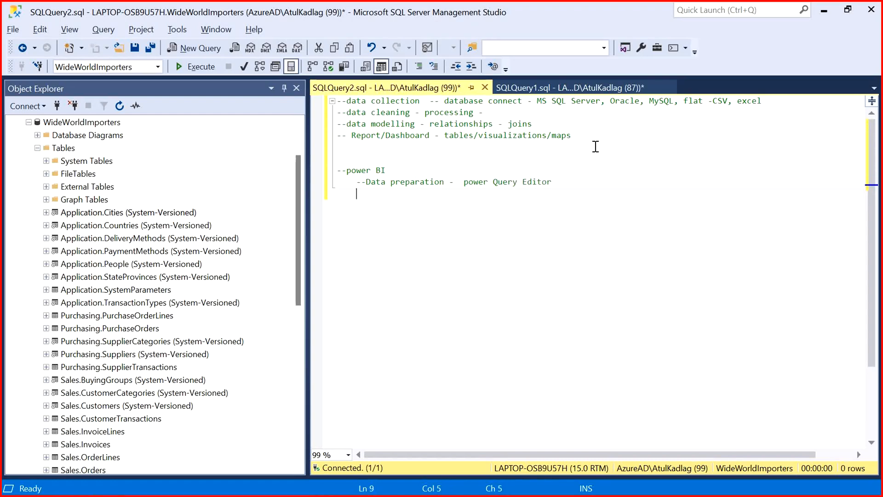
Step: Add indented comments "-- Data Modelling -- Data View / relationship" and "-- Visualization -- Report view" below the data preparation line
type("-- Data Modelling")
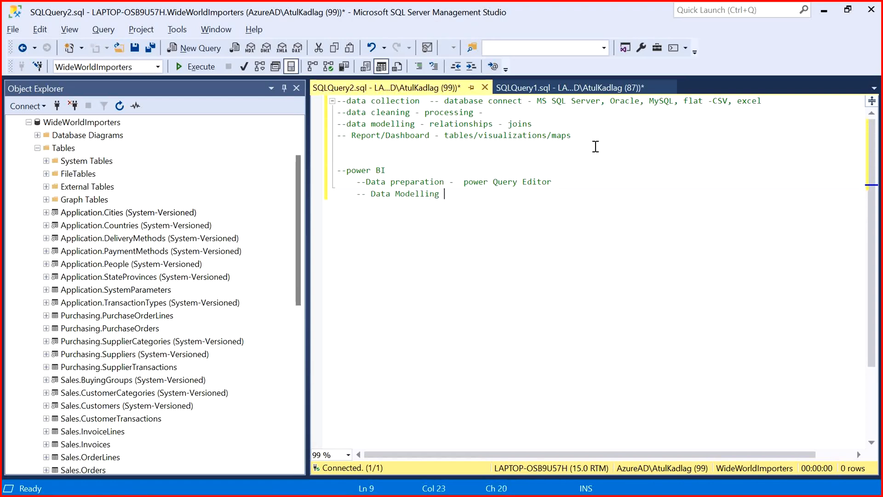
type(" -- Data View / relationshi")
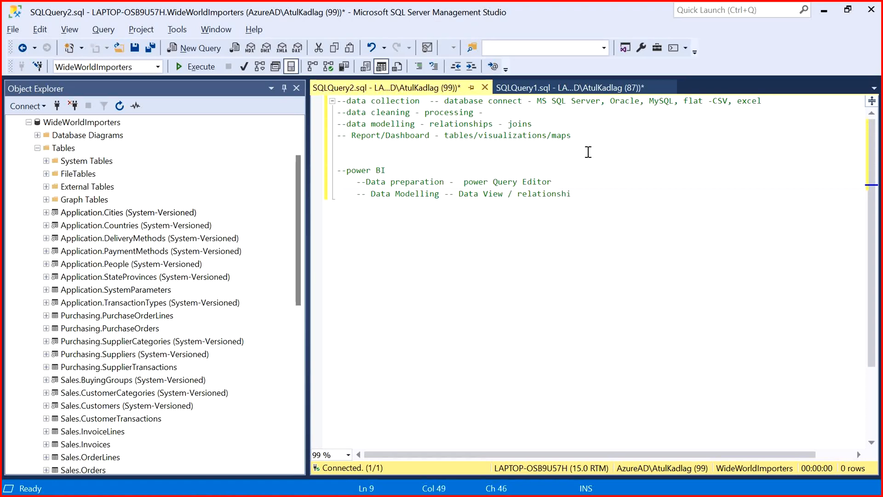
type("p")
key("Return")
type("-- Visualiza")
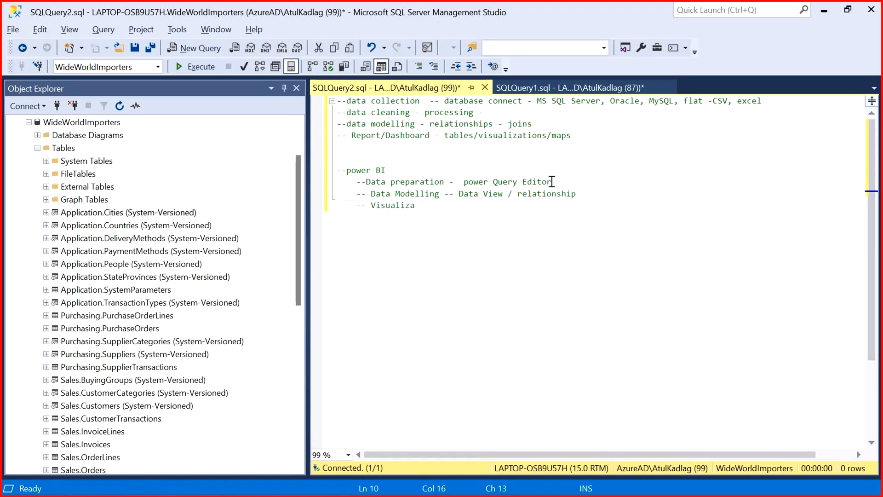
type("tion -- Report view")
Step: Highlight the new comments upward from the Visualization line to review the Power BI stages
key("shift+Up")
key("shift+Up")
key("shift+Up")
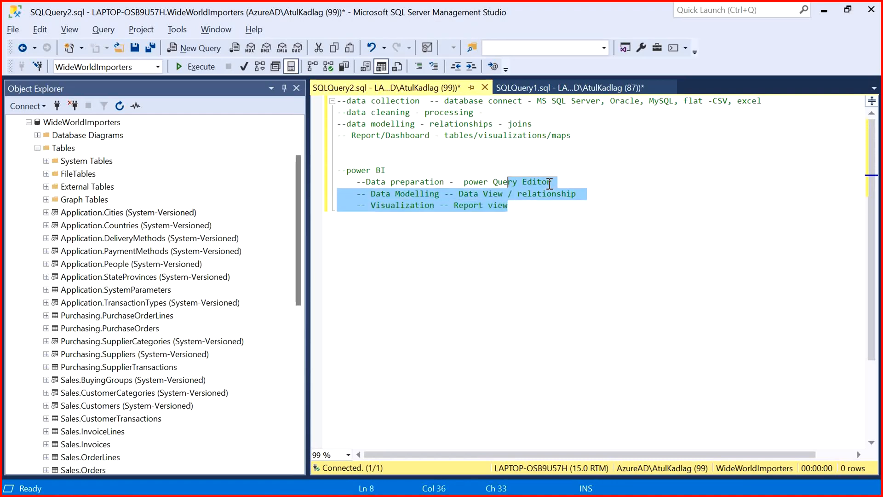
key("shift+Down")
Step: Switch from the SQL query window to Power BI Desktop
key("alt+Tab")
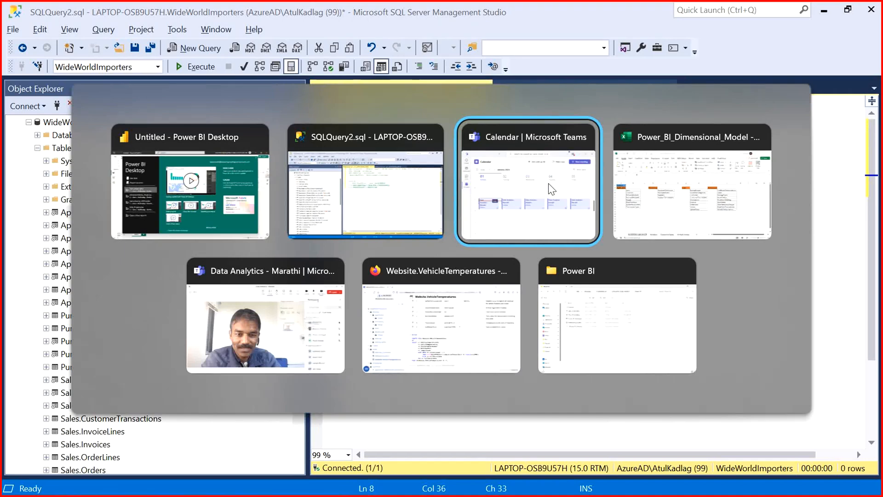
key("alt+Tab")
key("Tab")
key("Tab")
key("shift+Tab")
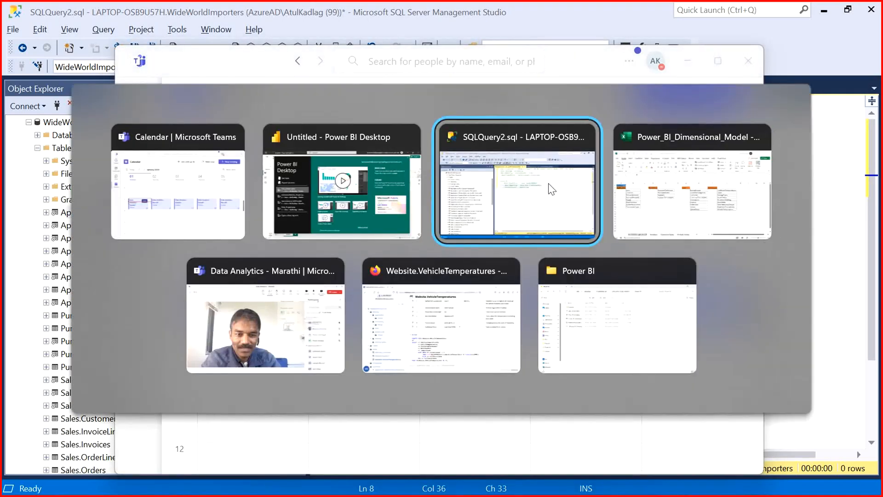
key("shift+Tab")
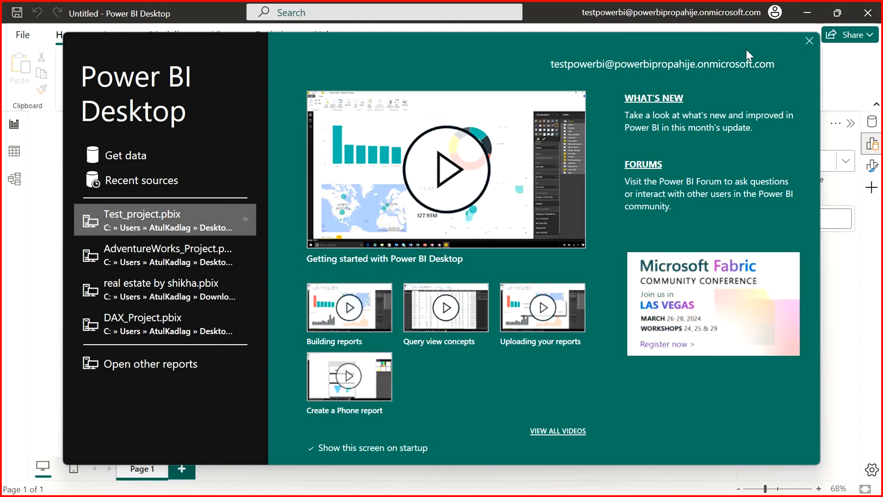
Step: Close the Power BI Desktop start screen and open the Power Query Editor through Transform data
left_click(809, 41)
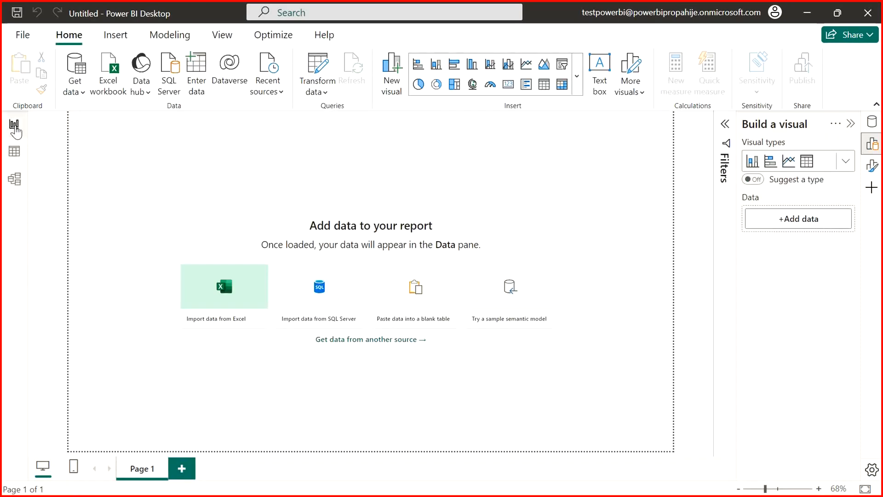
left_click(326, 87)
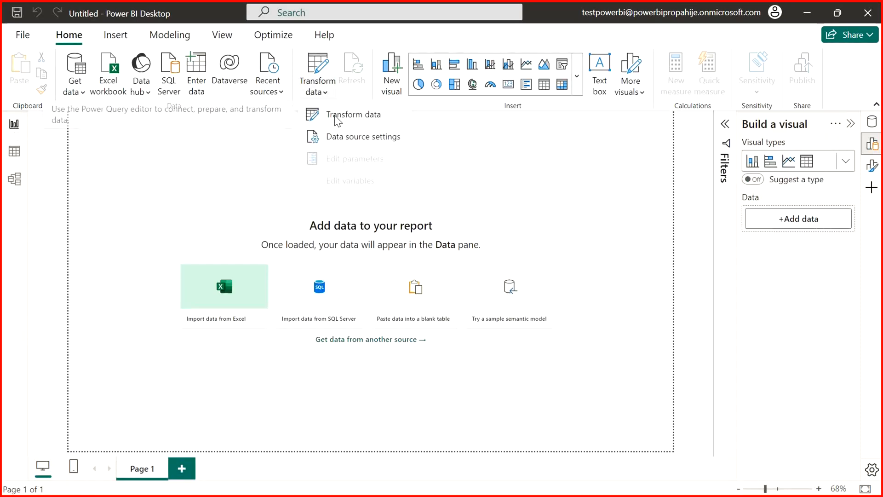
left_click(341, 118)
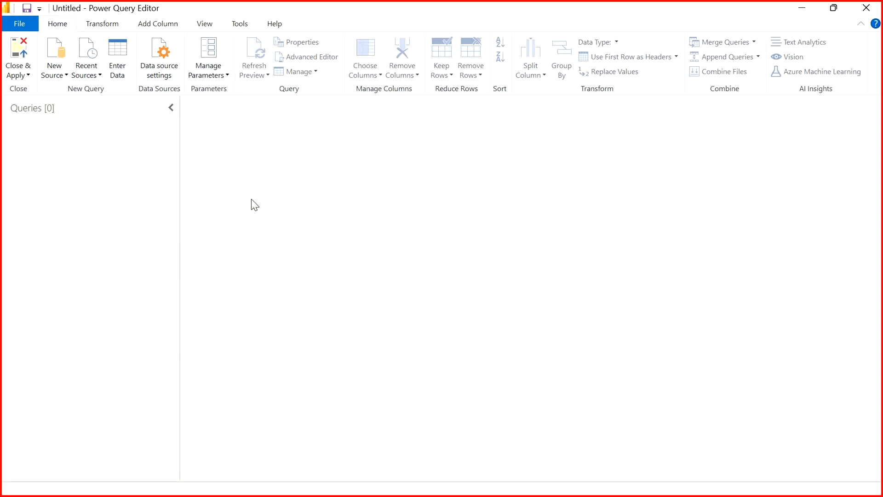
Step: Return to Power BI Desktop and look at the Report view and the Table view
key("alt+Tab")
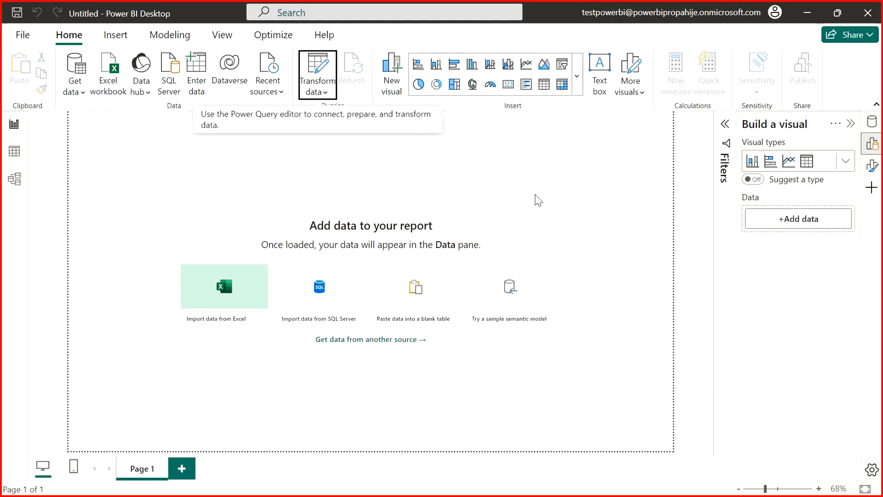
left_click(13, 128)
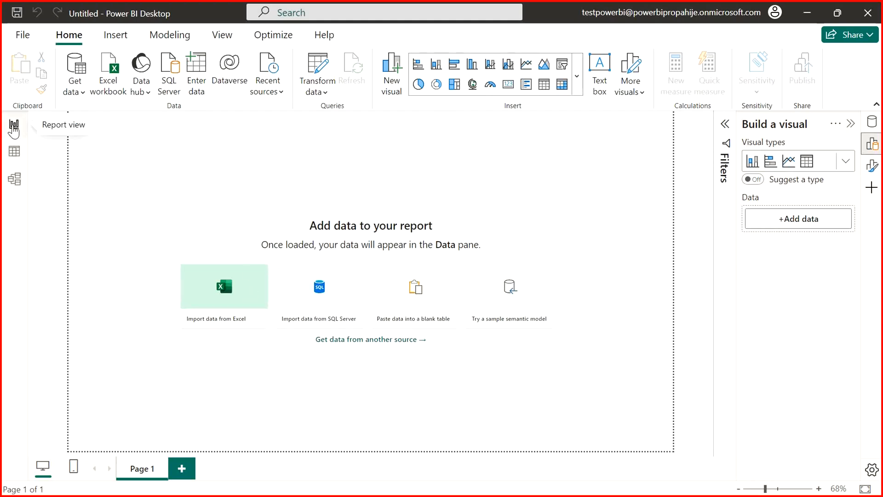
left_click(15, 153)
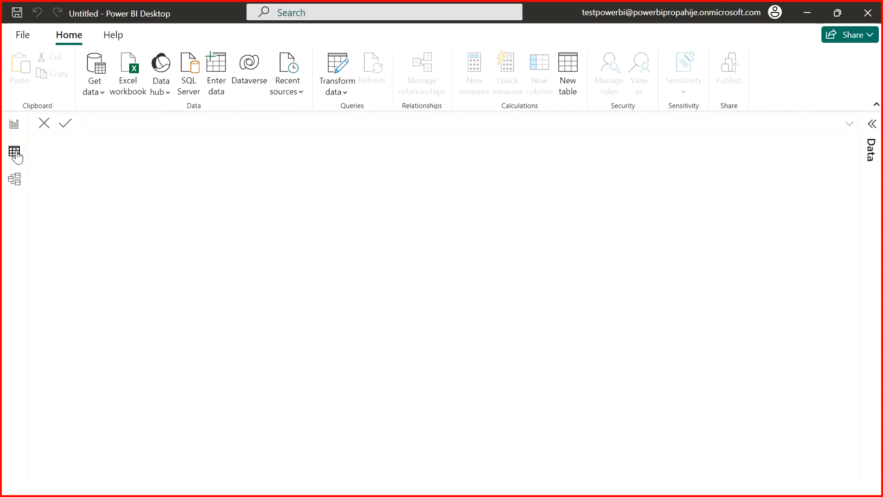
Step: Switch to SQL Server Management Studio, replace "Data" with "table" before "View" in the Data Modelling comment, and highlight the new word
key("alt+Tab")
key("alt+Tab")
key("alt+Tab")
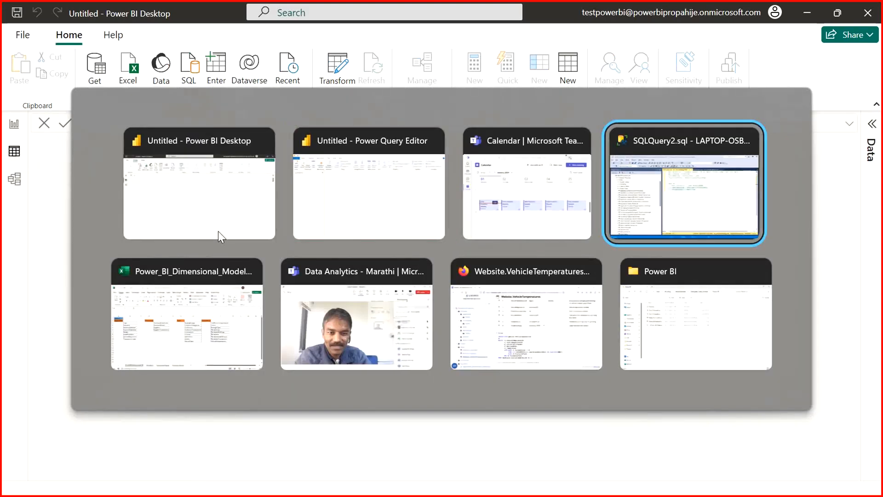
double_click(465, 195)
type("tab")
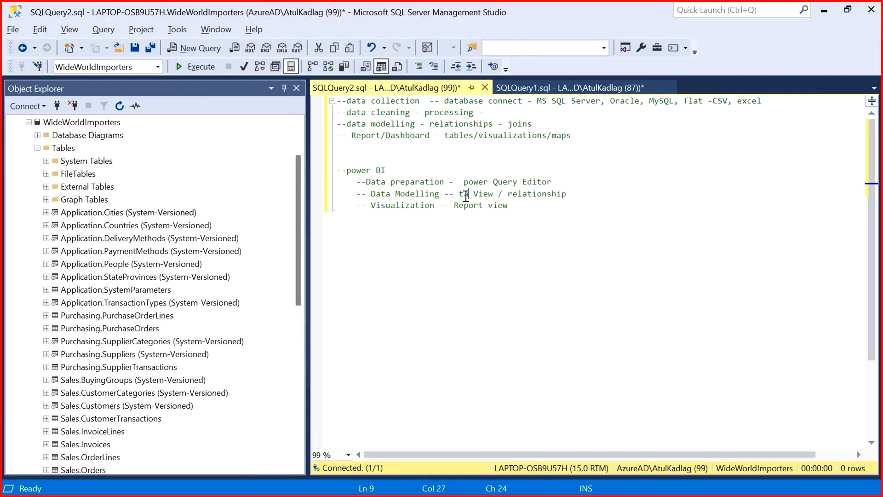
type("ble")
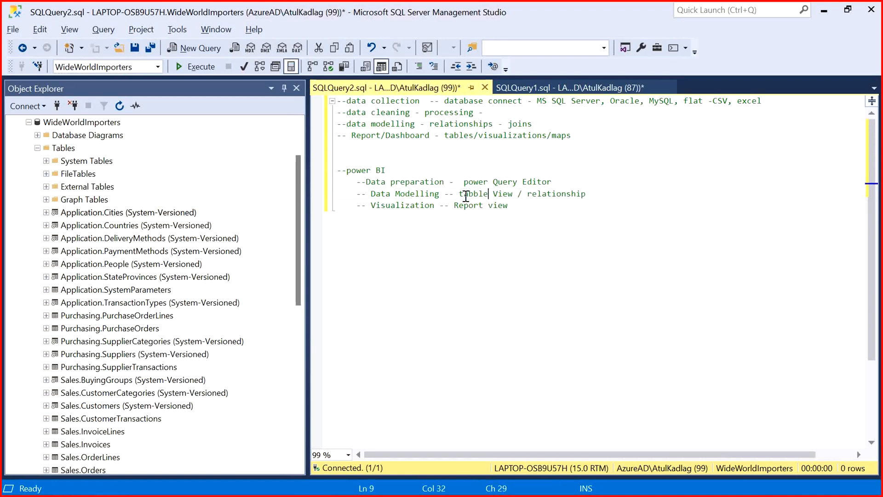
key("BackSpace")
key("BackSpace")
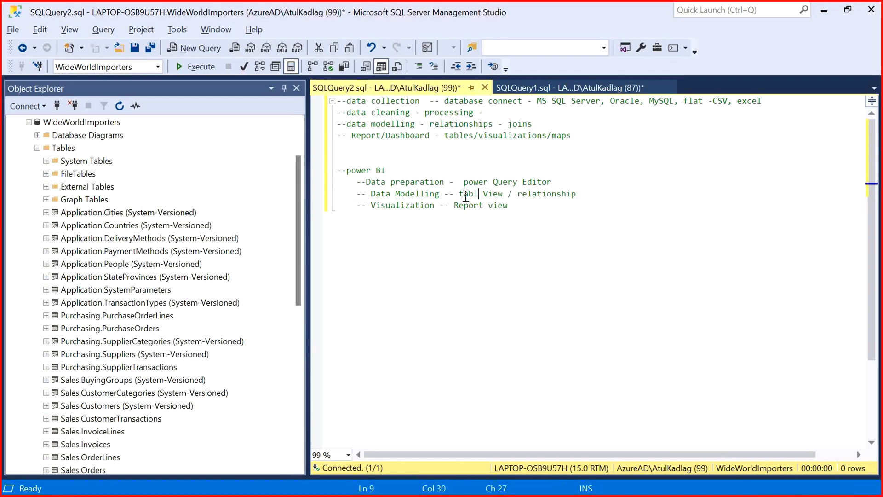
type("e")
key("shift+Left")
key("shift+Left")
key("shift+Left")
key("shift+Left")
key("shift+Left")
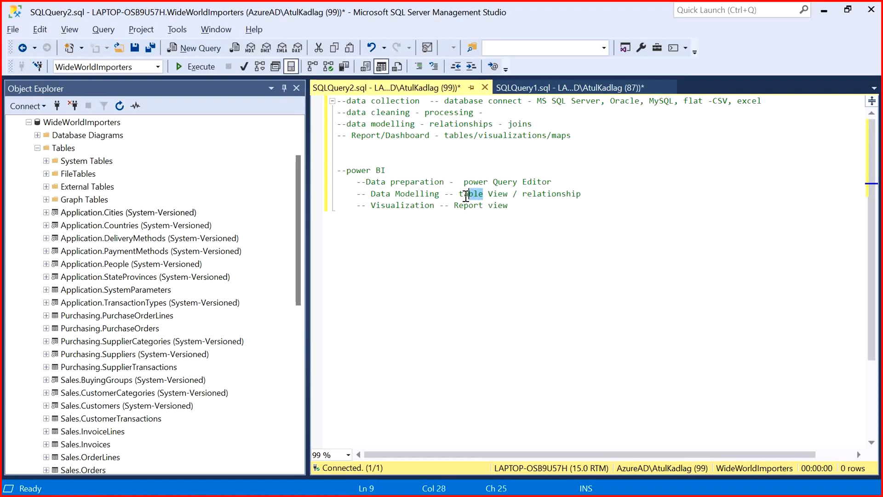
Step: Switch to Power BI Desktop to look at the Model view, and return to the SQL query
key("alt+Tab")
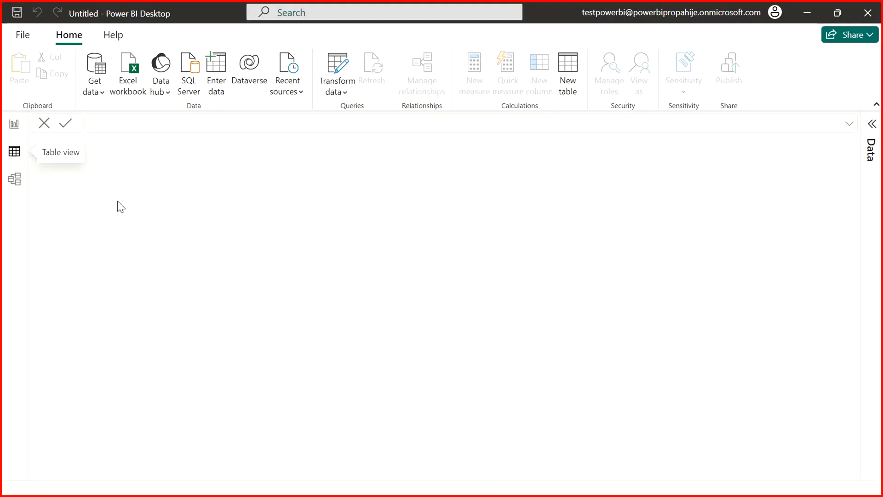
left_click(10, 183)
key("alt+Tab")
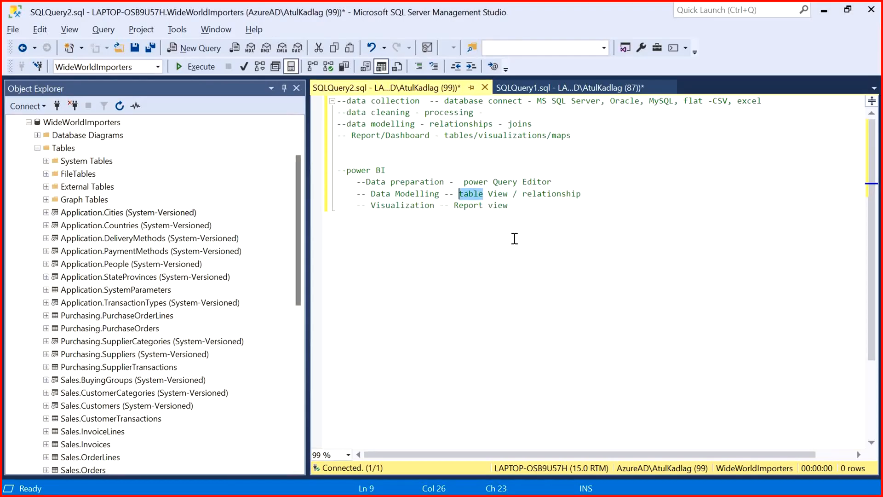
Step: Insert "Model view - " before "relationship" in the Data Modelling comment
double_click(540, 194)
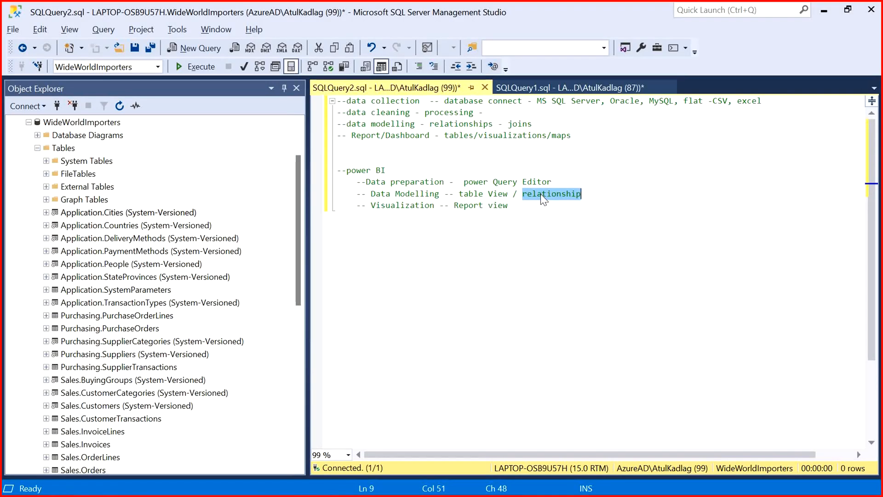
key("Left")
type("Model view ")
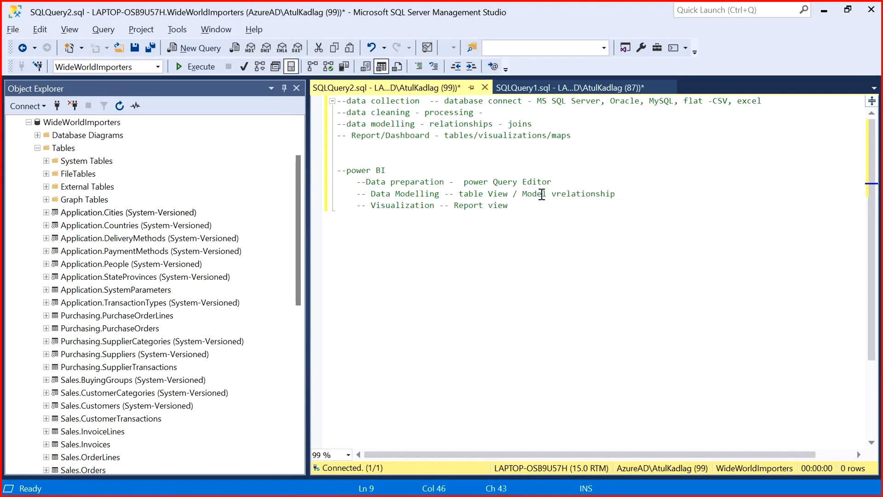
type("-")
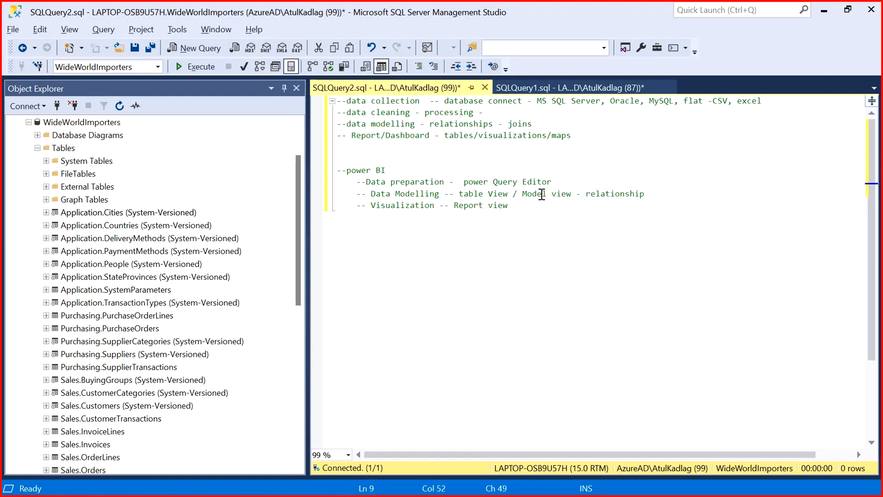
Step: Highlight "power Query Editor" in the Data preparation comment, and switch to Power Query Editor to look at its new data source options
left_click_drag(460, 183, 551, 182)
key("alt+Tab")
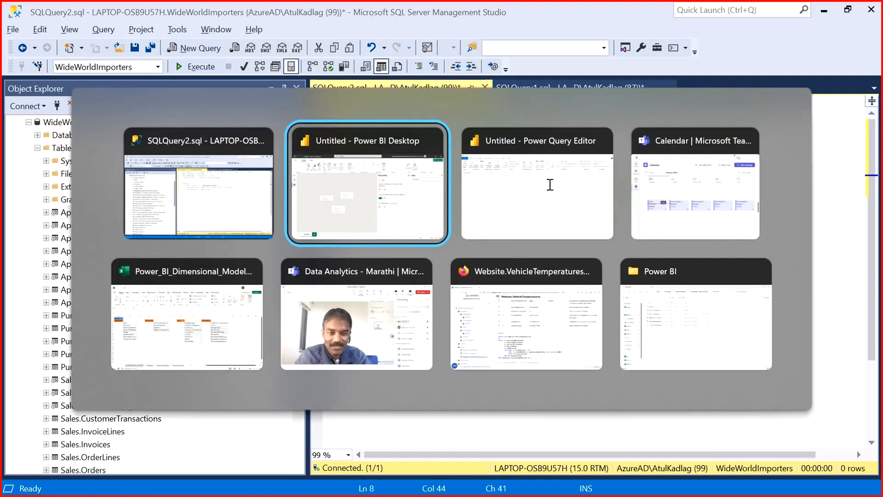
left_click(549, 185)
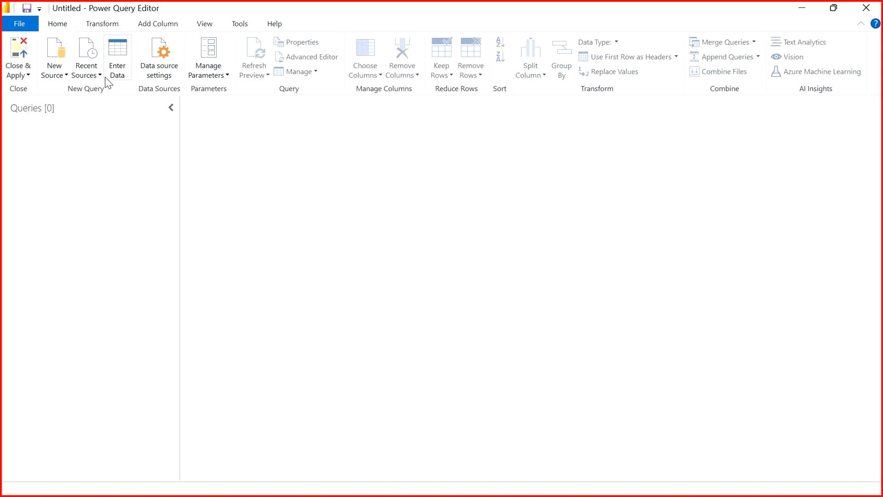
left_click(67, 76)
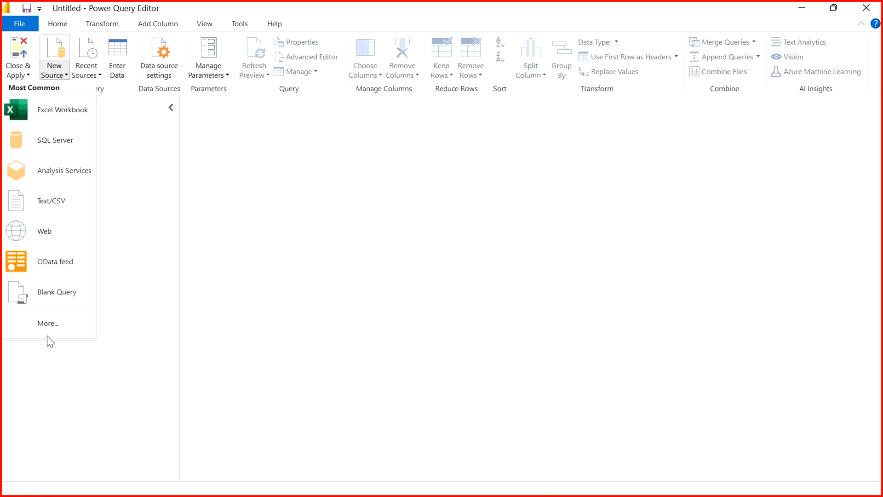
left_click(163, 194)
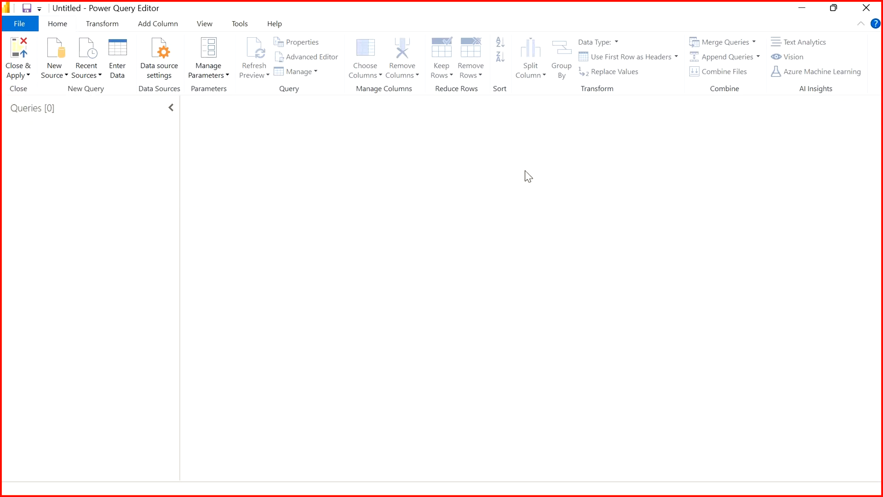
Step: Return to the SQL query in SQL Server Management Studio and highlight "Visualization" in the last comment
key("alt+Tab")
left_click(464, 193)
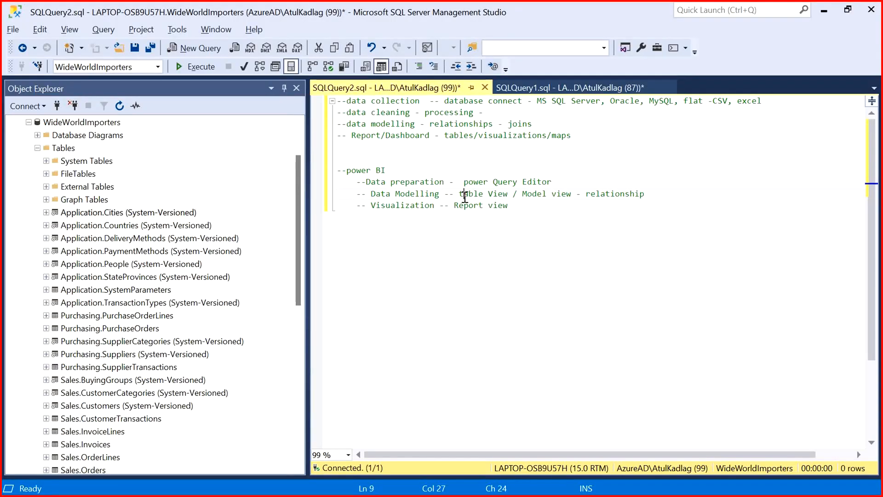
double_click(402, 205)
Step: Switch to Power BI Desktop and look at the Table view and the Report view
key("alt+Tab")
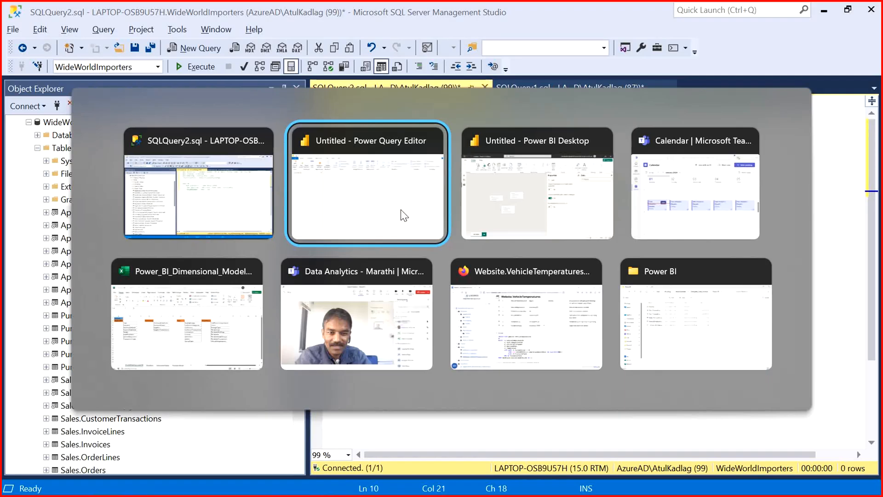
key("alt+Tab")
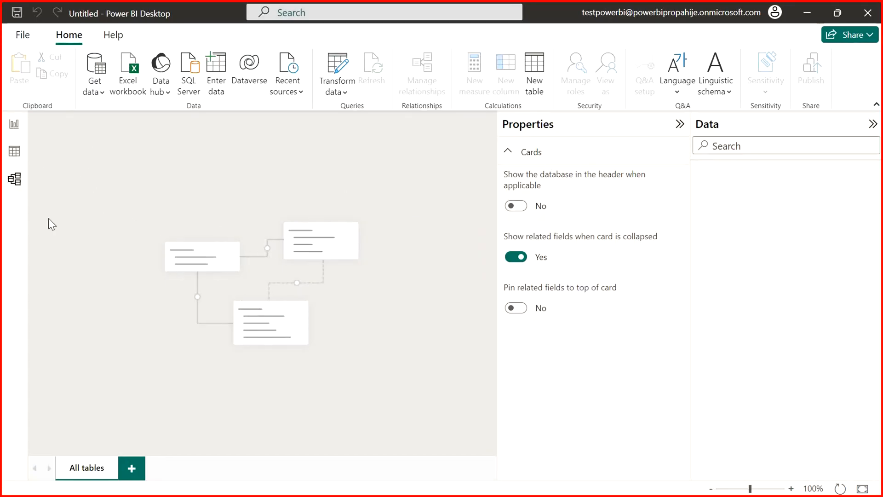
left_click(13, 159)
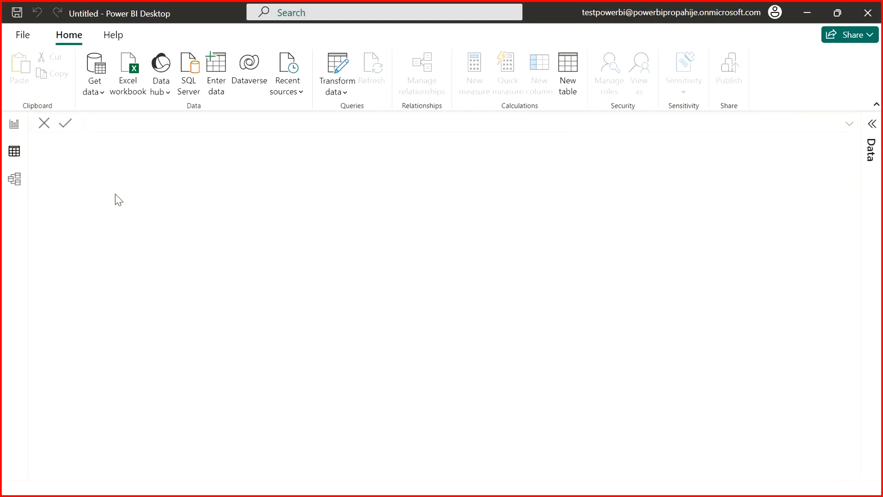
left_click(14, 124)
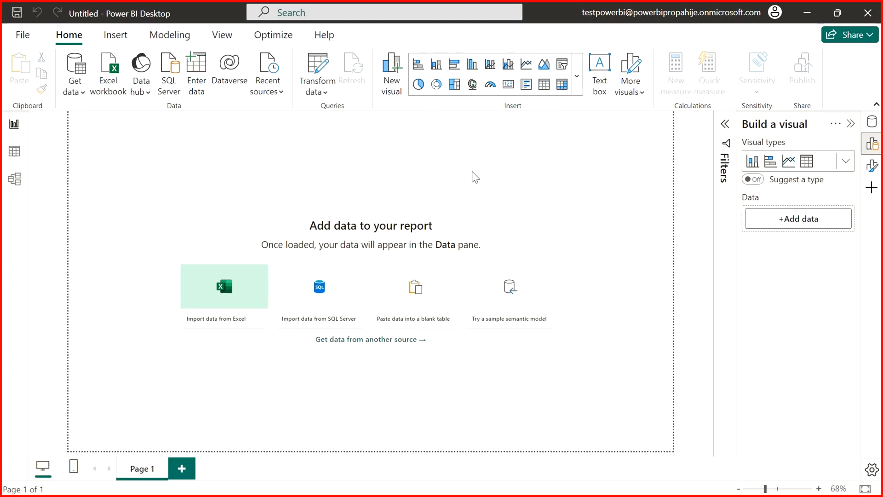
Step: Return to the SQL query and highlight "Report view" in the Visualization comment, followed by the whole comment outline
key("alt+Tab")
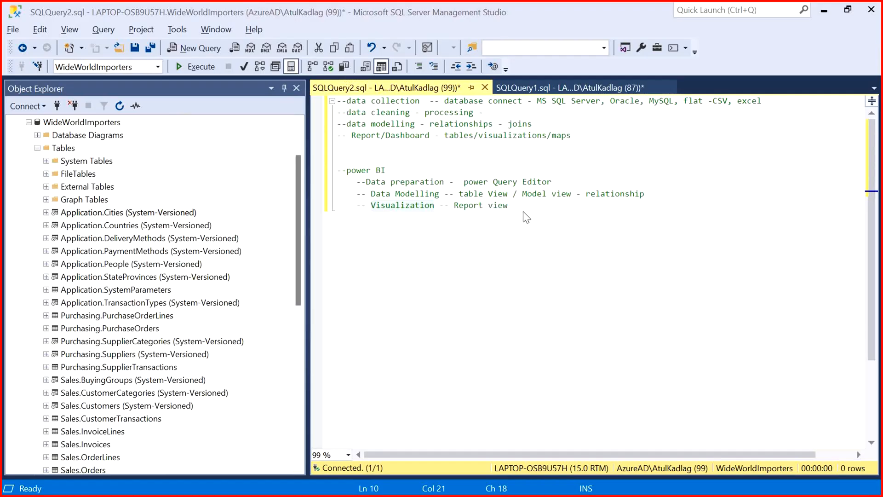
left_click(475, 234)
left_click_drag(513, 208, 454, 205)
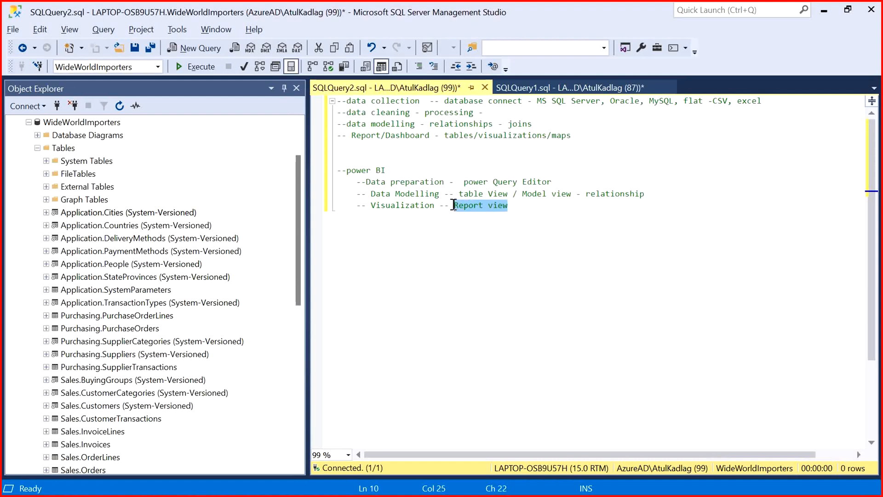
left_click(492, 265)
left_click_drag(511, 206, 338, 99)
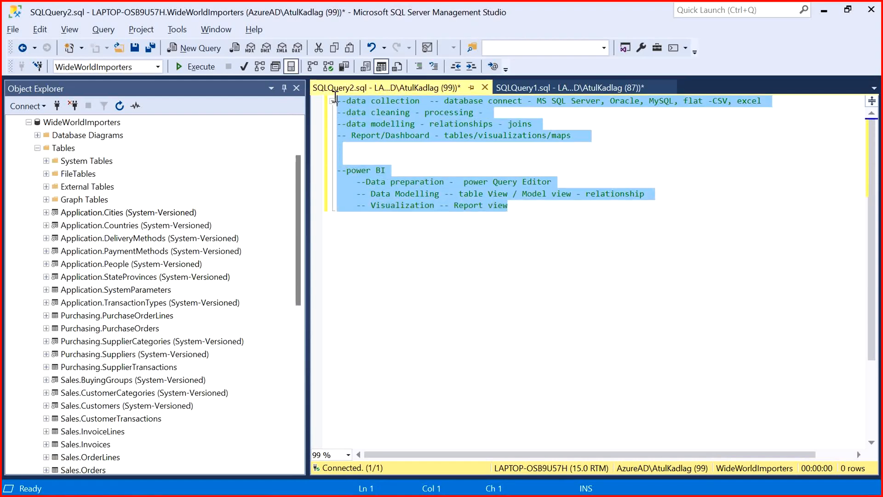
left_click(465, 276)
left_click_drag(538, 209, 338, 101)
left_click(461, 230)
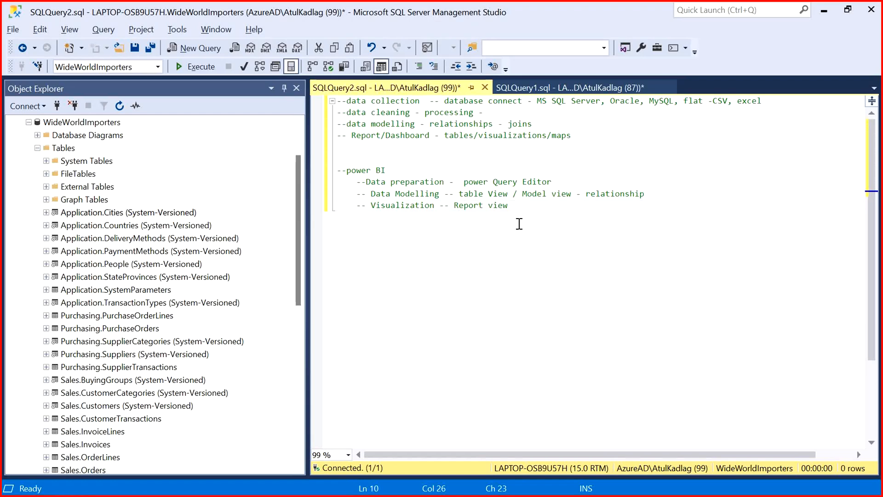
Step: Append "- workflow" to the "power BI" comment heading
key("Up")
key("Up")
key("Up")
key("End")
type("- workflow")
Step: Highlight "Data preparation" in the first comment under the Power BI workflow heading
key("Down")
key("Right")
key("Right")
key("shift+Left")
key("shift+Left")
key("shift+Left")
key("shift+Left")
key("shift+Left")
key("shift+Left")
key("shift+Left")
key("shift+Left")
key("shift+Left")
key("shift+Left")
key("shift+Left")
key("shift+Left")
key("shift+Left")
key("shift+Left")
key("shift+Left")
key("shift+Left")
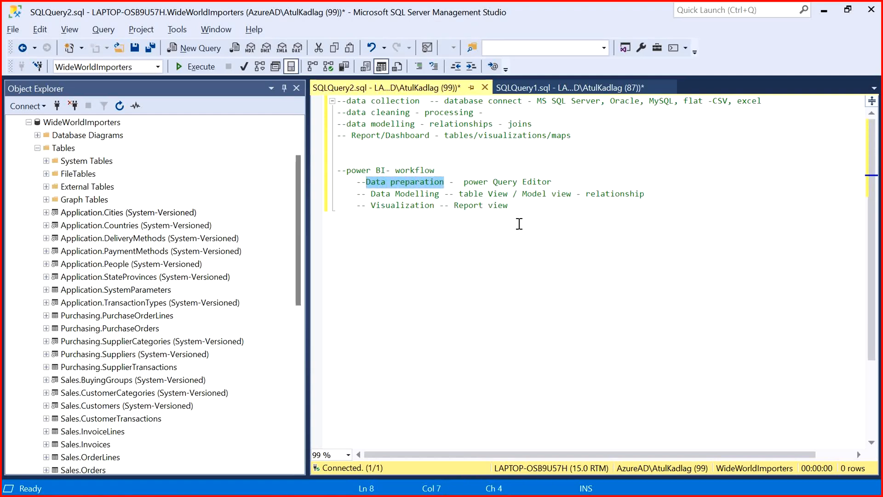
key("Right")
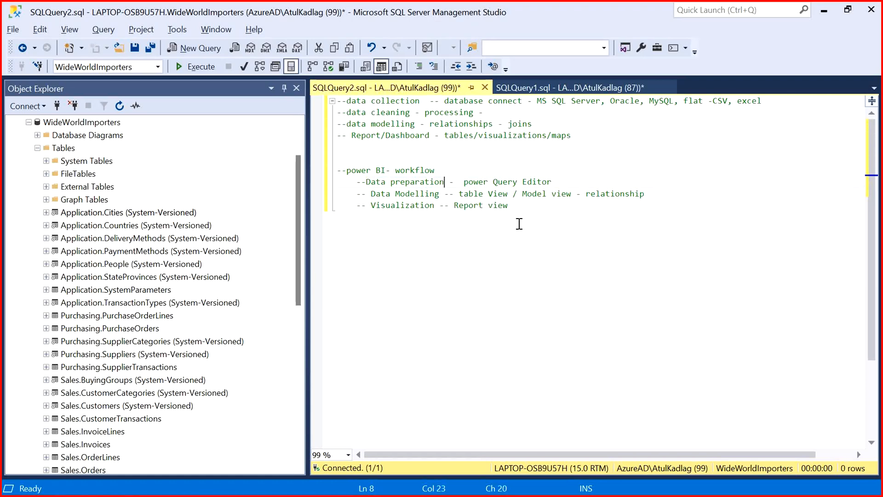
Step: Highlight the "Data Modelling" and "Visualization" stage names in the Power BI workflow comments
key("Down")
key("Left")
key("shift+Left")
key("shift+Left")
key("shift+Left")
key("shift+Left")
key("shift+Left")
key("shift+Left")
key("shift+Left")
key("shift+Left")
key("shift+Left")
key("shift+Left")
key("shift+Left")
key("shift+Left")
key("shift+Left")
key("shift+Left")
key("Down")
key("shift+Right")
key("shift+Right")
key("shift+Right")
key("shift+Right")
key("shift+Right")
key("shift+Right")
key("shift+Right")
key("shift+Right")
key("shift+Right")
key("shift+Right")
key("shift+Right")
key("shift+Right")
key("Right")
key("Right")
Step: Append "- DAX/M Language" to the end of the Data Modelling comment
key("Up")
key("End")
type("- DAX/M Language")
Step: Add spaces around the slash so the Data Modelling comment ends with "DAX / M Language", and highlight "DAX"
key("Left")
key("Left")
key("Left")
key("Left")
key("Left")
key("Left")
key("Left")
key("Left")
key("Left")
key("Left")
key("Left")
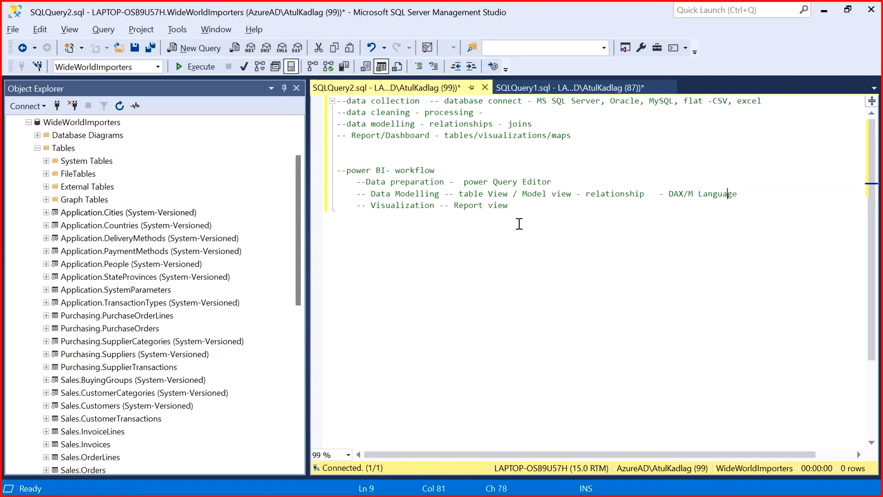
key("Right")
key("Left")
key("shift+Left")
key("shift+Left")
key("shift+Left")
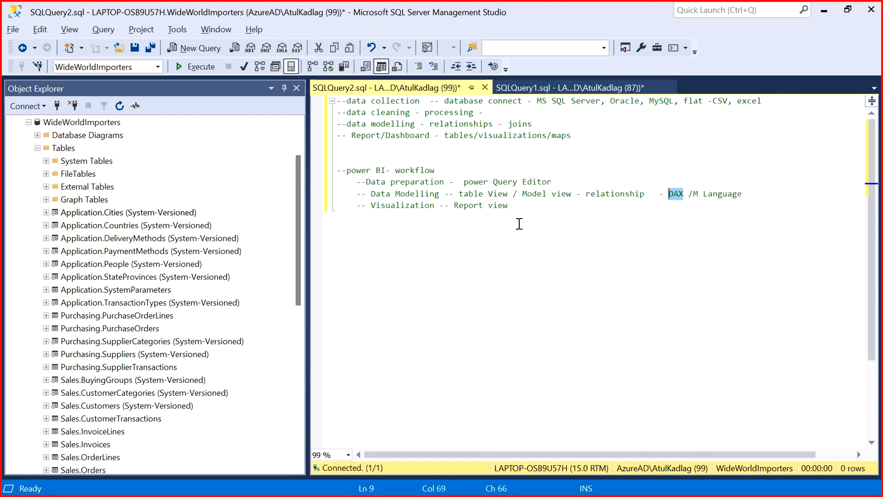
key("Right")
key("shift+Left")
key("shift+Left")
key("shift+Left")
key("Right")
key("Right")
key("Right")
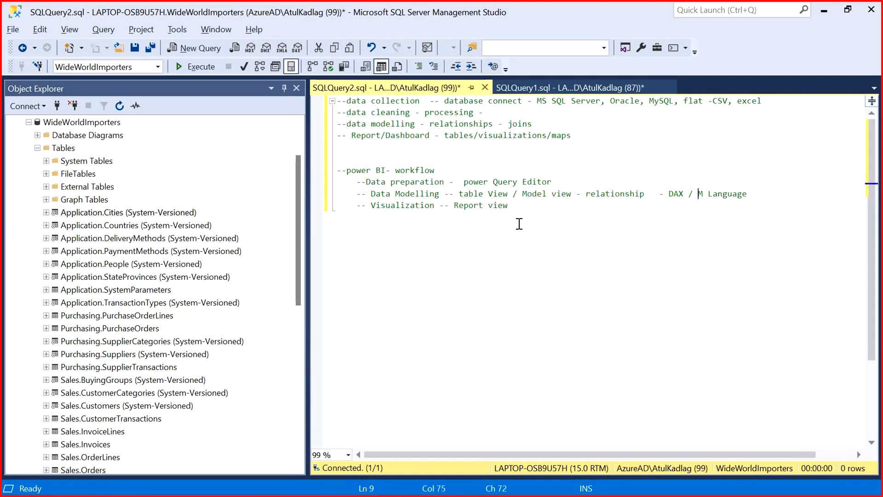
Step: Highlight the whole Power BI workflow comment block and clear the selection
key("Left")
key("Left")
key("Left")
key("Left")
key("Left")
key("Left")
key("Down")
key("shift+Up")
key("shift+Up")
key("shift+Up")
key("shift+Up")
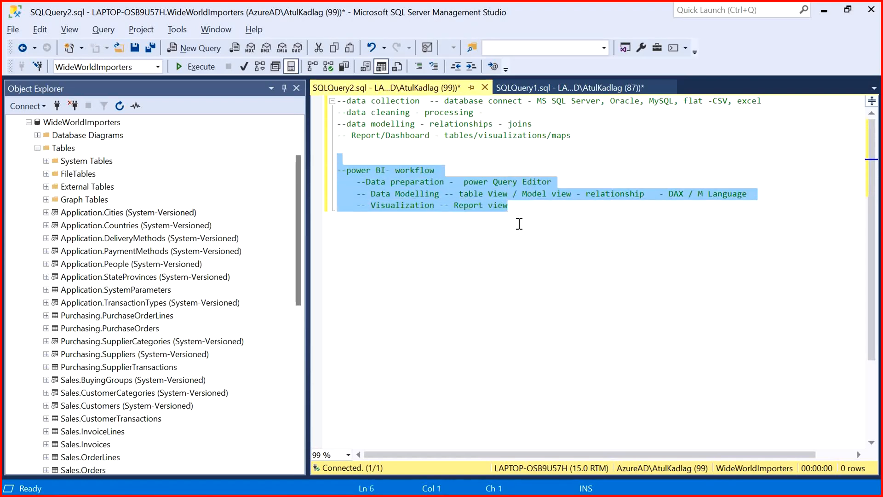
left_click(519, 224)
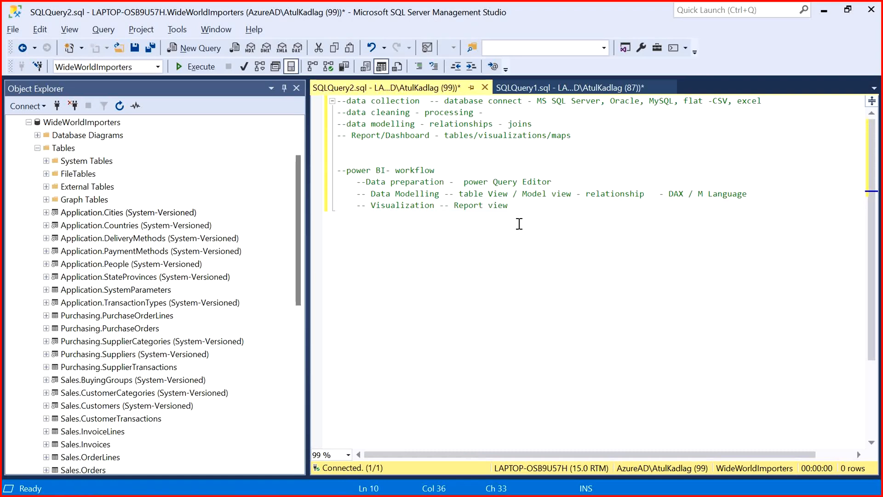
Step: Browse the WideWorldImporters tables, and switch to the Power BI dimensional model workbook in Excel
left_click_drag(296, 266, 281, 275)
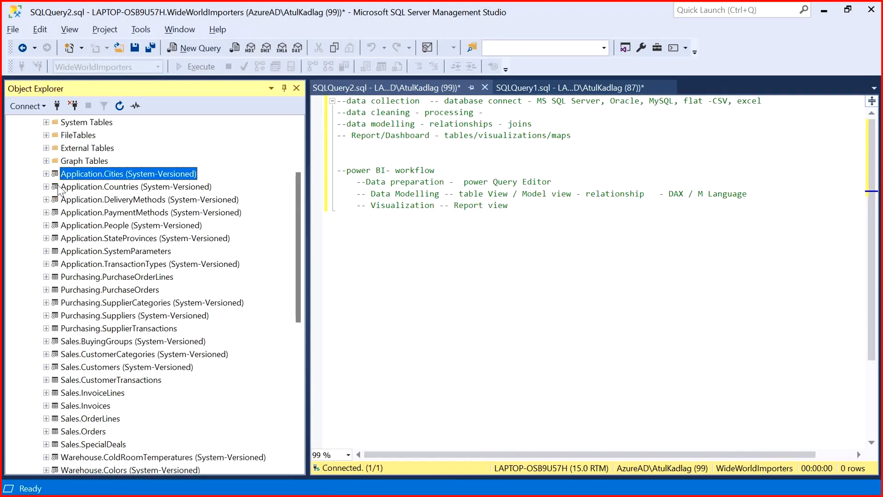
left_click_drag(299, 275, 290, 326)
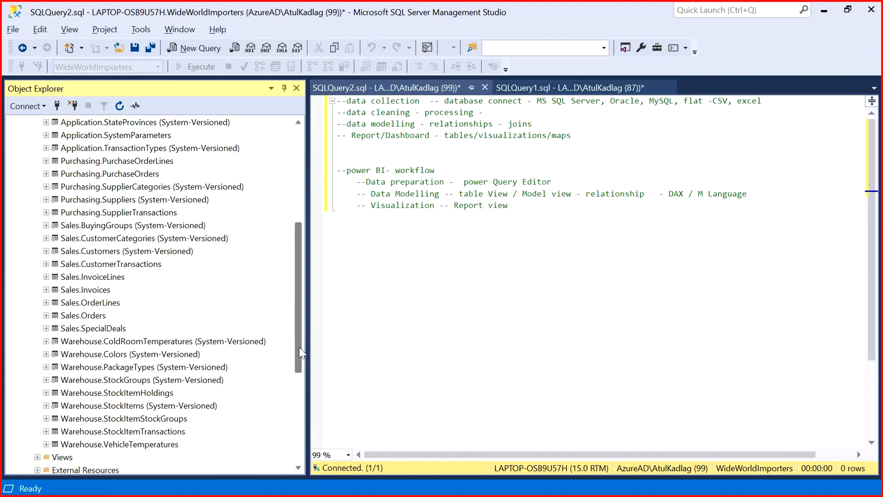
key("alt+Tab")
key("alt+Tab")
key("alt+Tab")
key("alt+Tab")
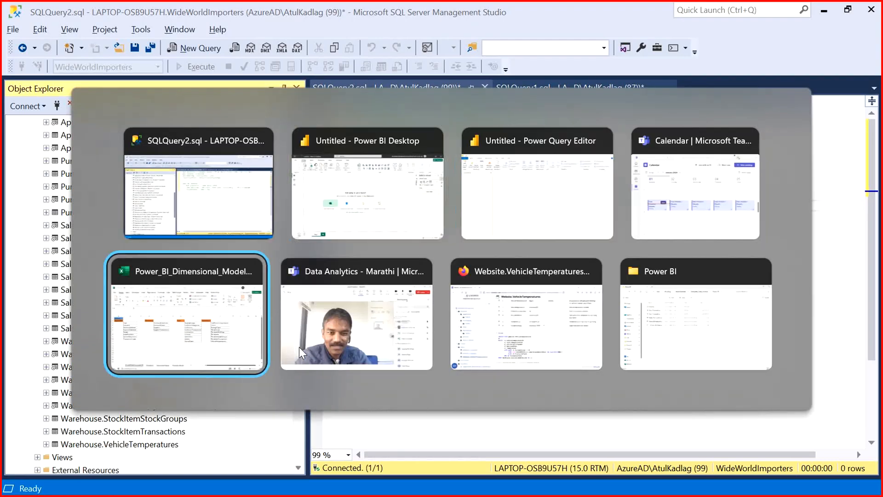
left_click(236, 357)
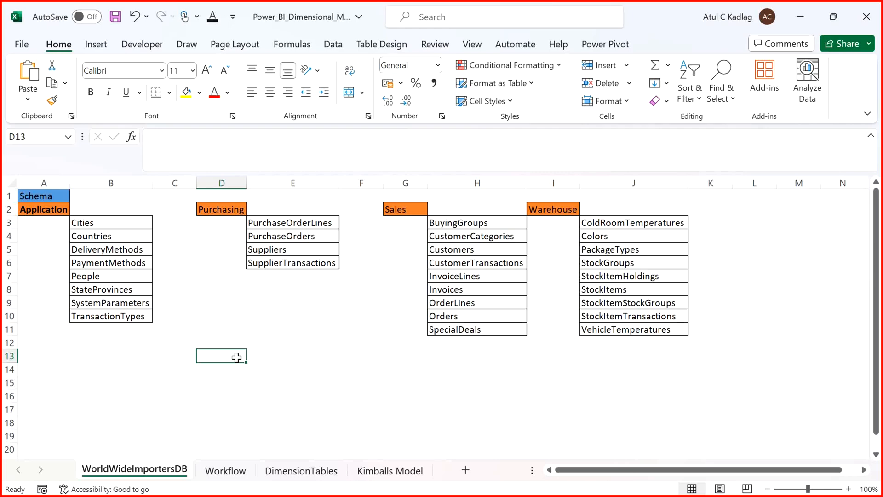
Step: Highlight the table names listed under the Application schema on the WorldWideImportersDB sheet, starting from Cities
key("Down")
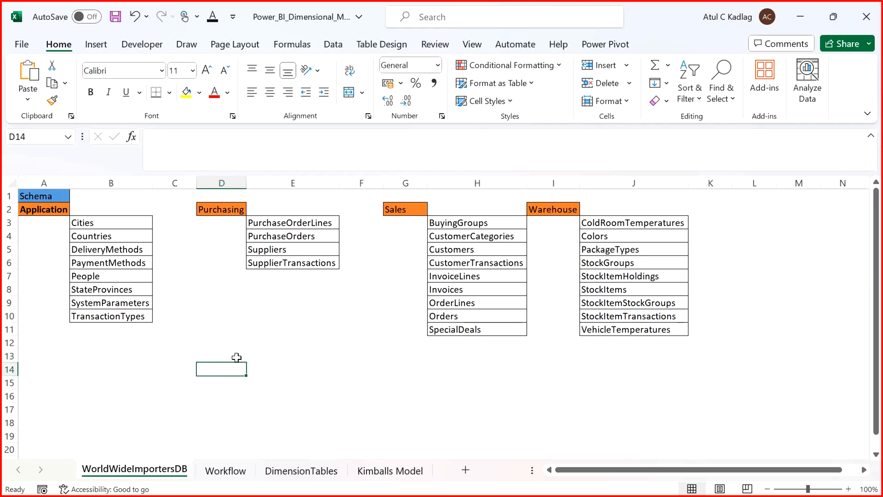
key("Up")
key("Left")
key("Up")
key("Up")
key("Up")
key("Up")
key("Left")
key("Left")
key("Up")
key("Up")
key("Up")
key("Up")
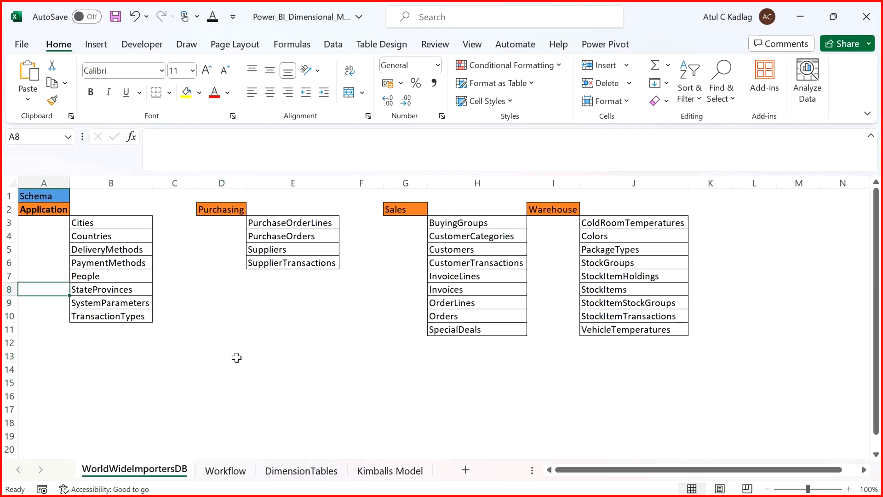
key("Up")
key("Up")
key("Up")
key("Down")
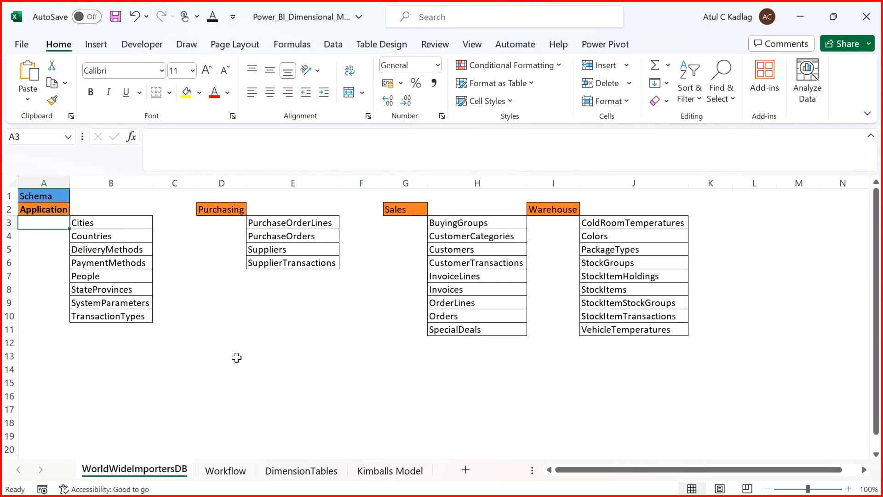
key("Right")
key("shift+Down")
key("shift+Down")
key("shift+Down")
key("shift+Down")
key("shift+Down")
key("shift+Down")
key("shift+Down")
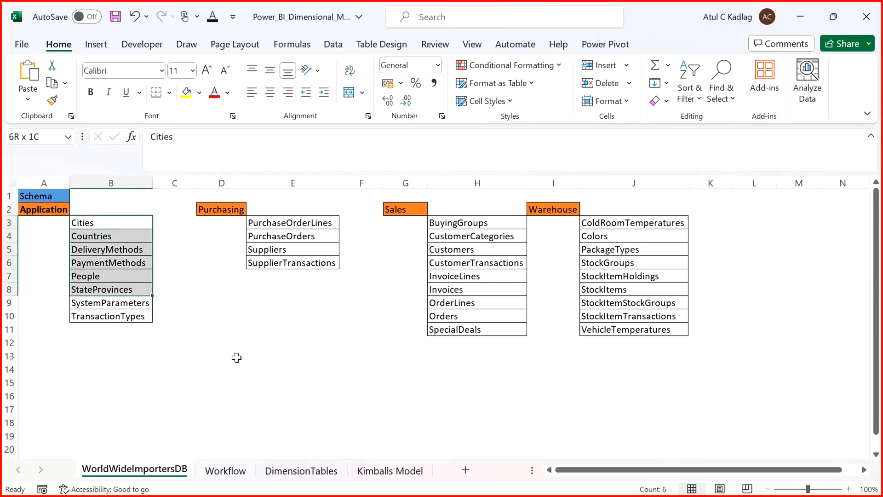
Step: Select the four schema headings together: Application, Purchasing, Sales and Warehouse
key("Right")
key("Left")
key("Left")
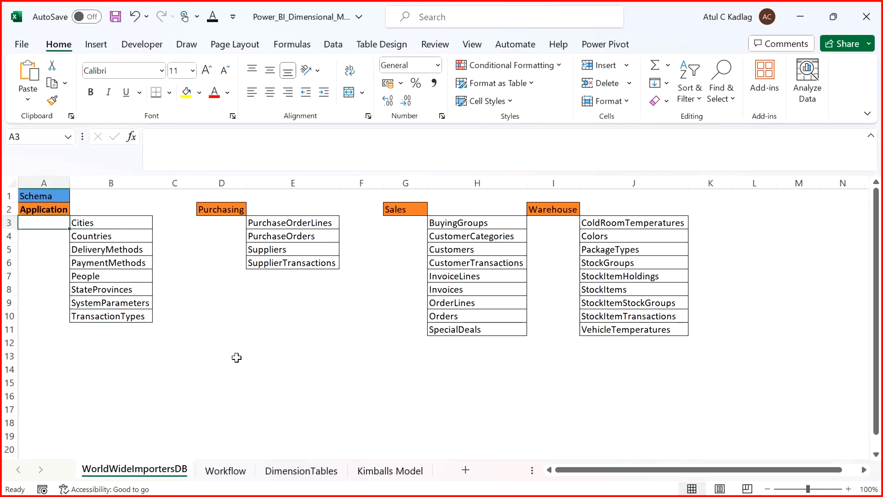
key("Up")
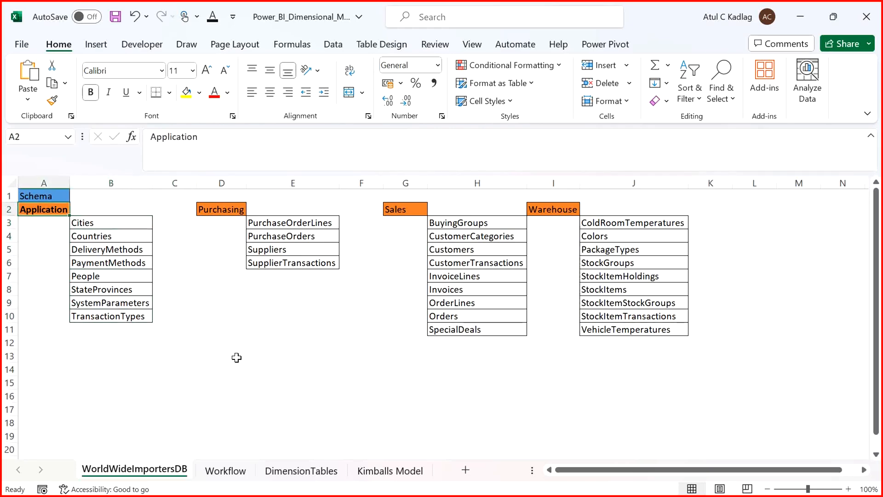
left_click(217, 212, "ctrl")
left_click(390, 210, "ctrl")
left_click(565, 209, "ctrl")
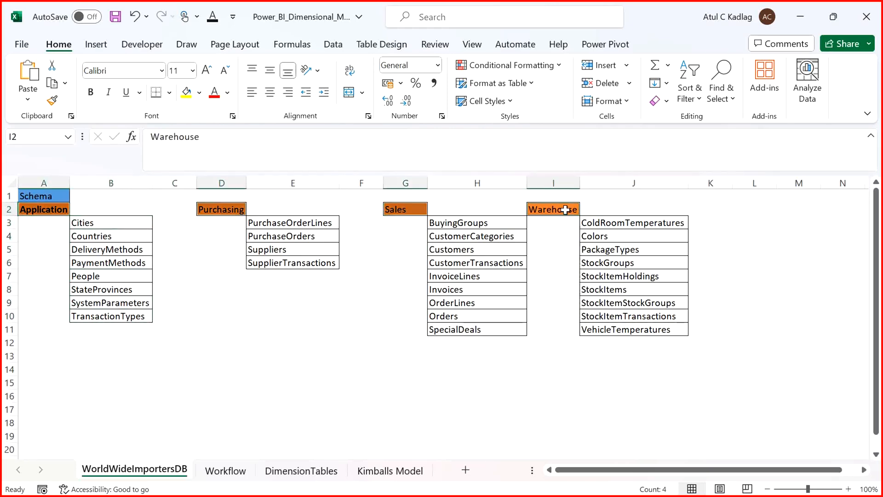
Step: Return to SQL Server Management Studio and point out the Sales and Warehouse tables, including Sales.Orders and Sales.InvoiceLines
key("alt+Tab")
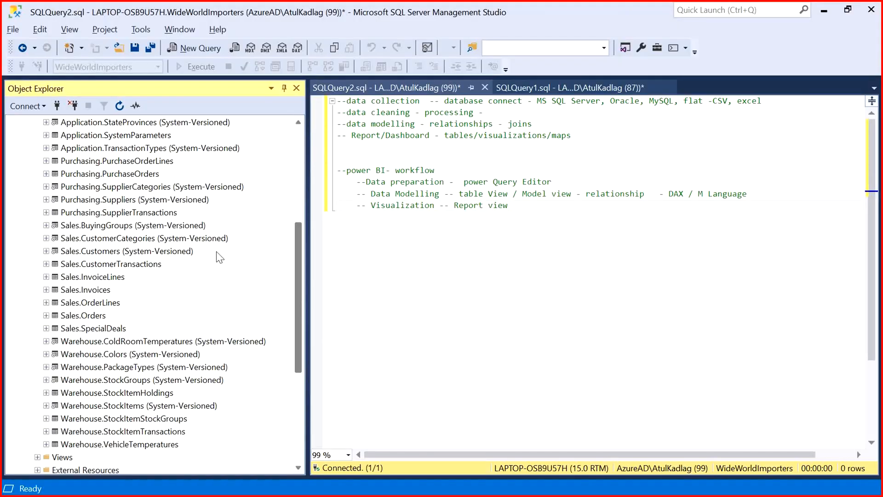
left_click_drag(298, 328, 301, 354)
left_click(79, 264)
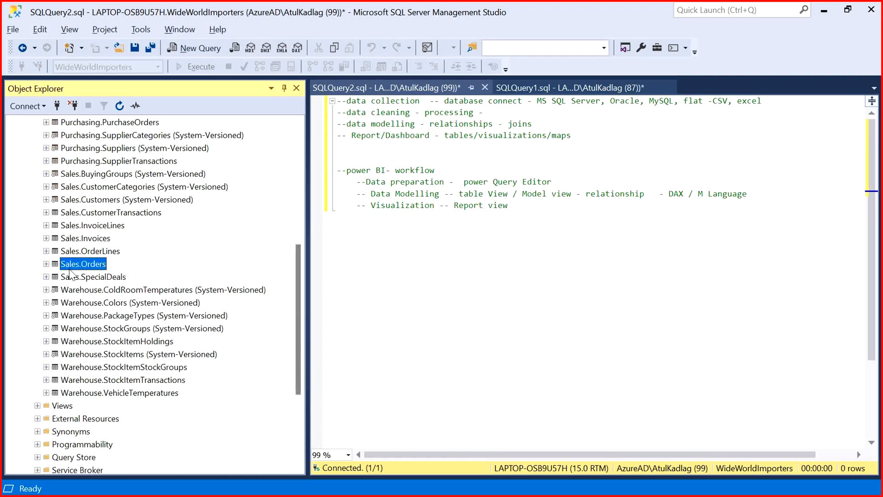
left_click(80, 315)
left_click(372, 264)
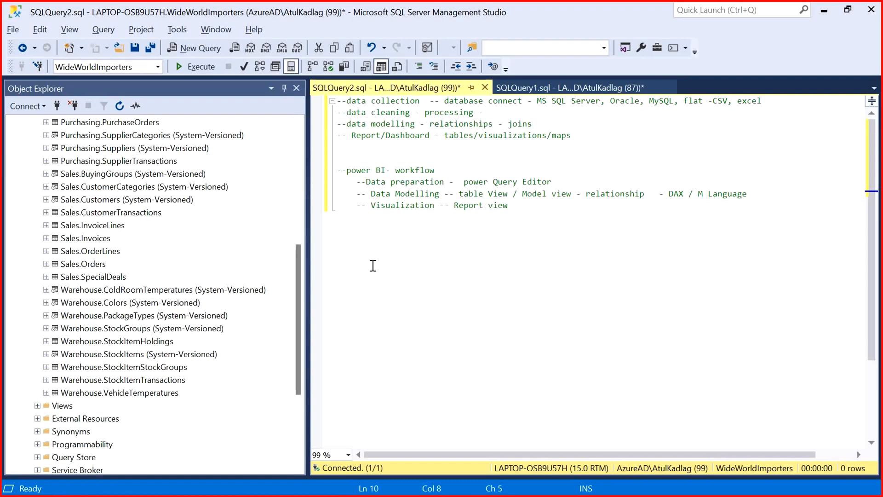
left_click(92, 224)
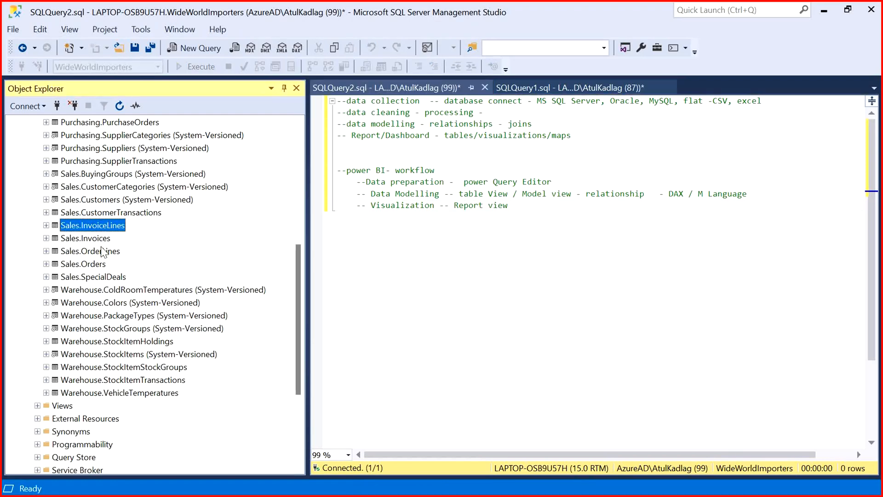
Step: Point out Sales.Orders, Application.Cities and the Warehouse tables from ColdRoomTemperatures to VehicleTemperatures in the WideWorldImporters table list
left_click(98, 264)
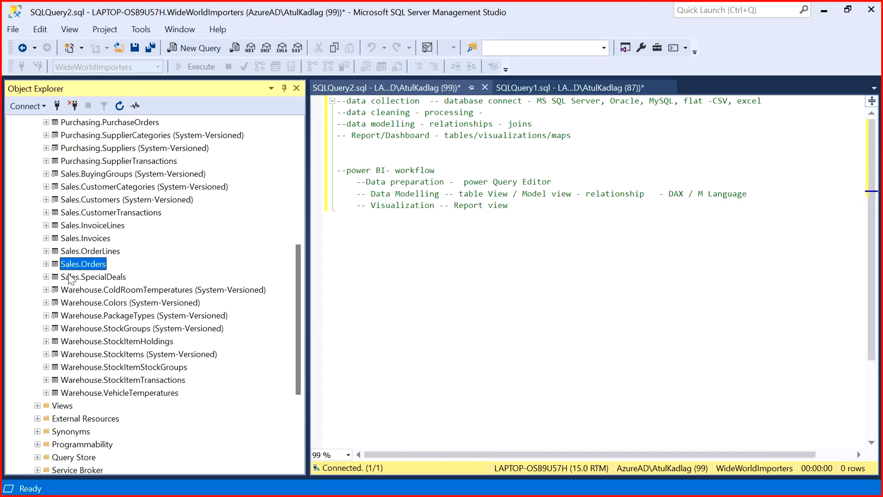
left_click_drag(297, 285, 289, 234)
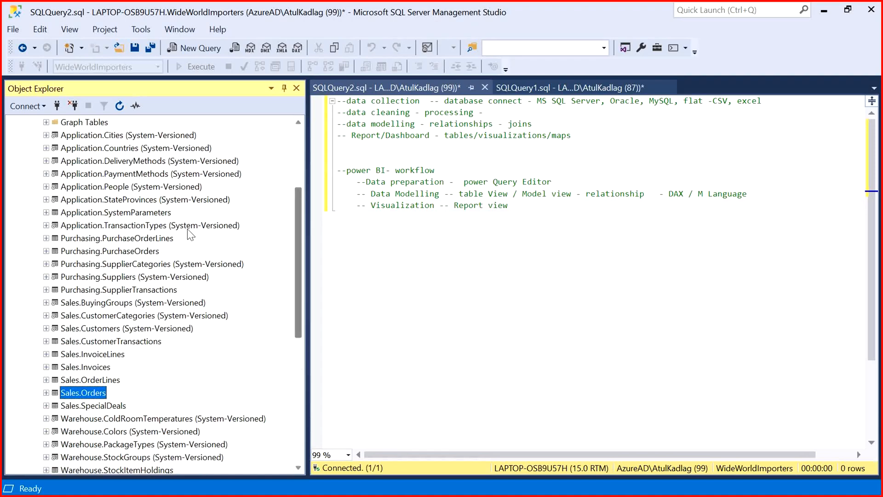
left_click(85, 136)
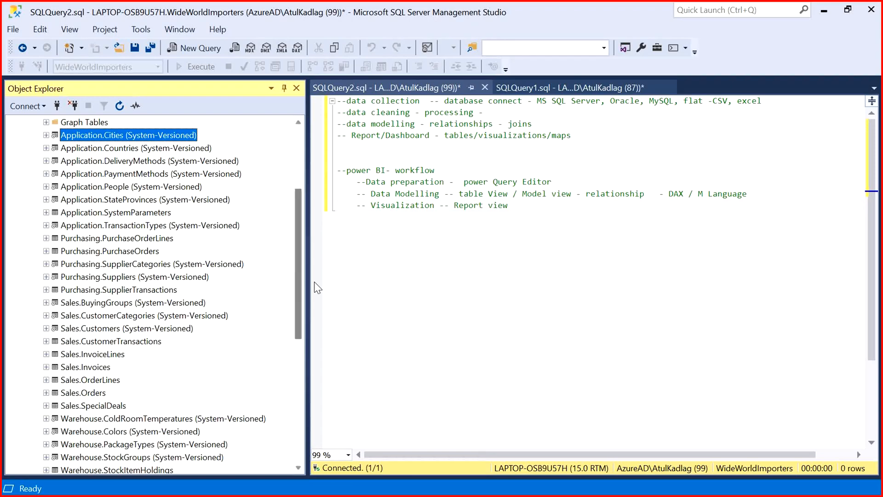
left_click_drag(296, 306, 302, 371)
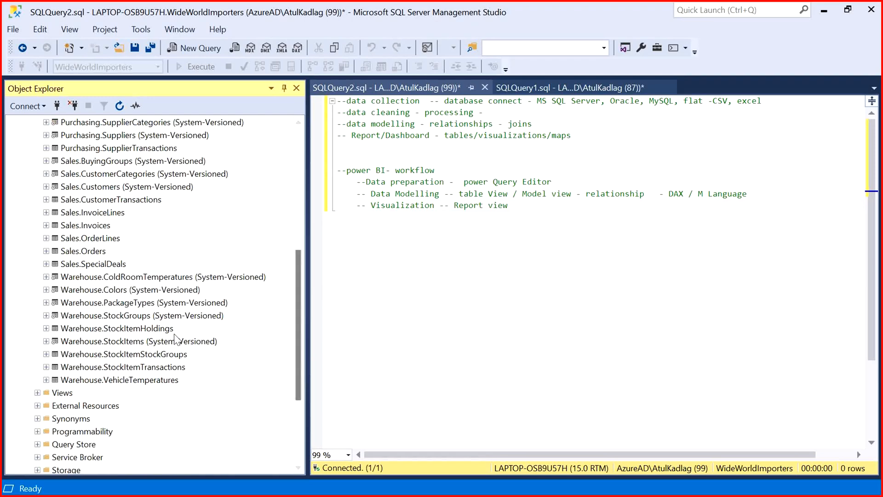
left_click(133, 277)
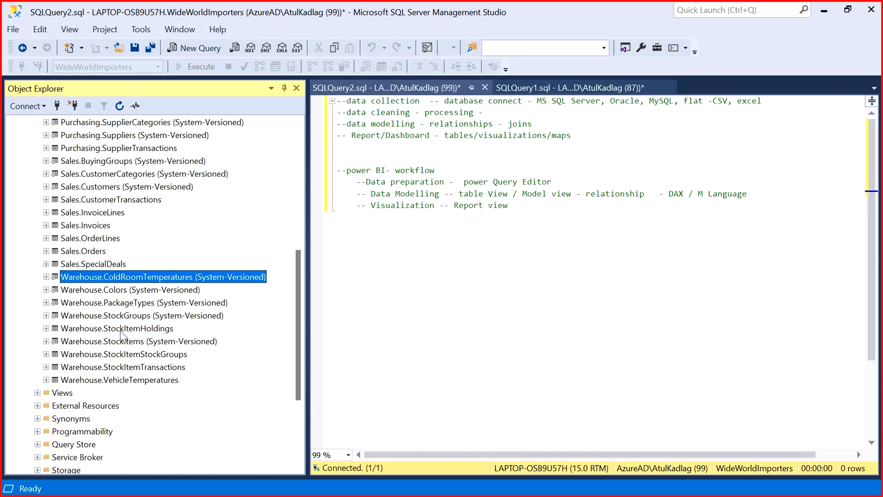
left_click(128, 380)
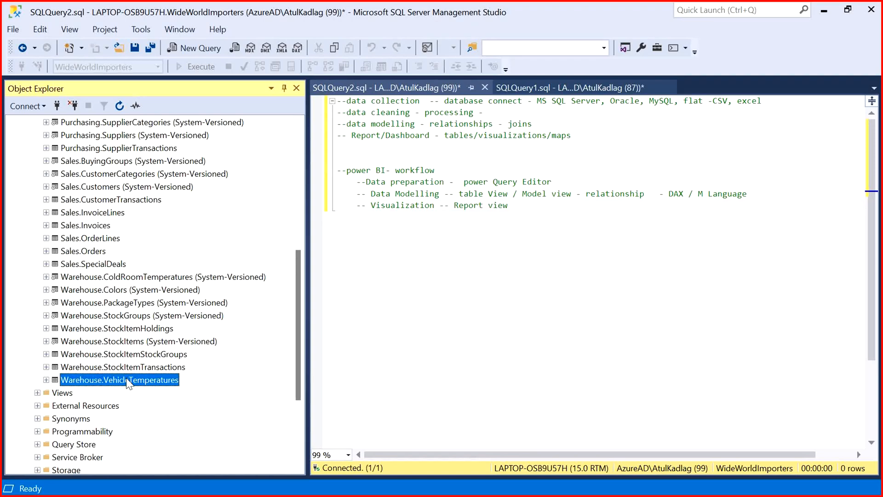
left_click(407, 334)
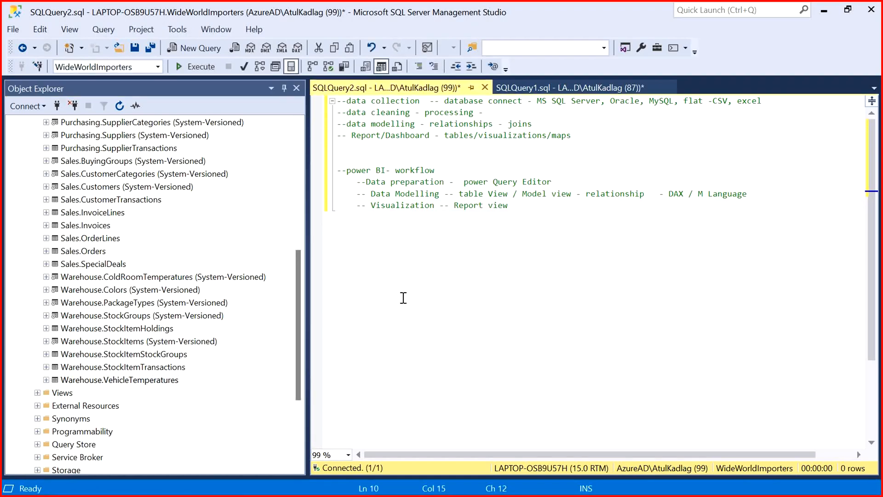
Step: Switch to the dimensional model workbook in Excel and point out the Application, Purchasing, Sales and Warehouse schema headings one by one
key("alt+Tab")
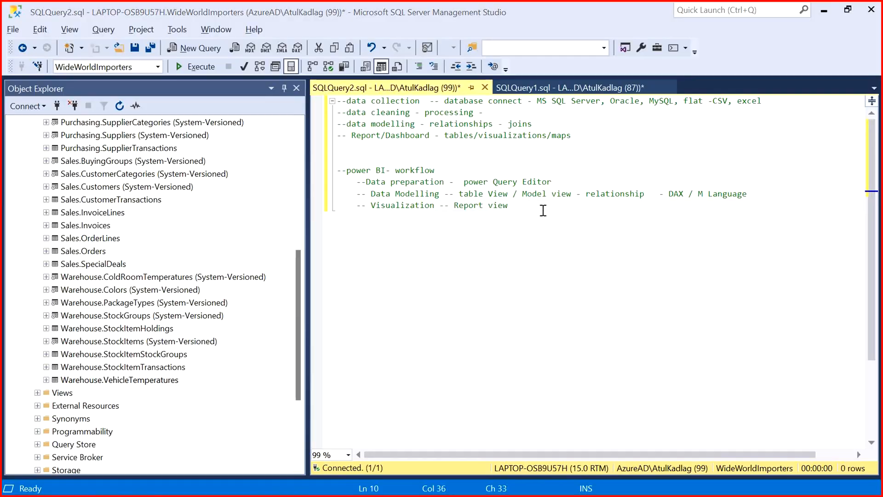
left_click(46, 214)
left_click(208, 210)
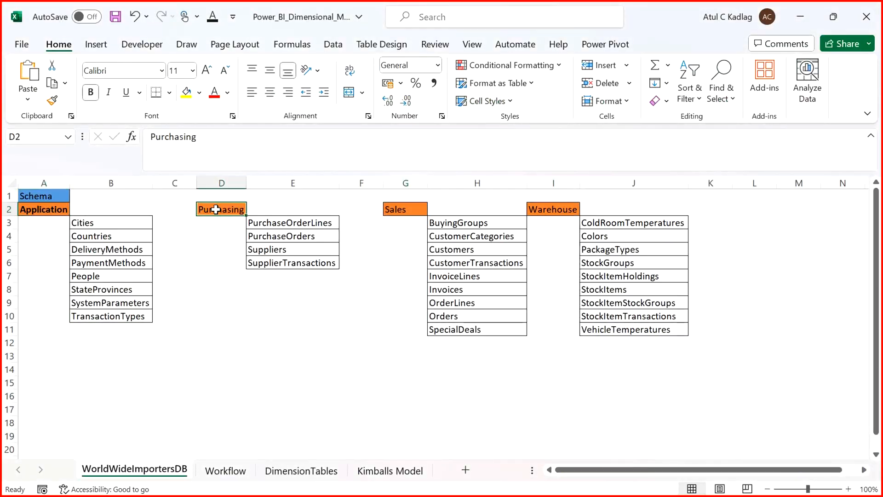
left_click(401, 206)
left_click(544, 208)
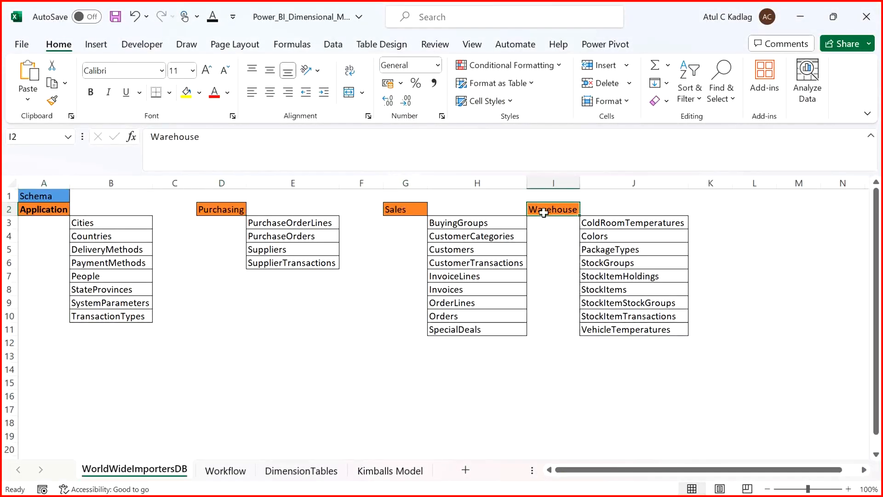
Step: Highlight the list of table names under each of the four schemas in turn, from Application to Warehouse
left_click_drag(123, 226, 113, 318)
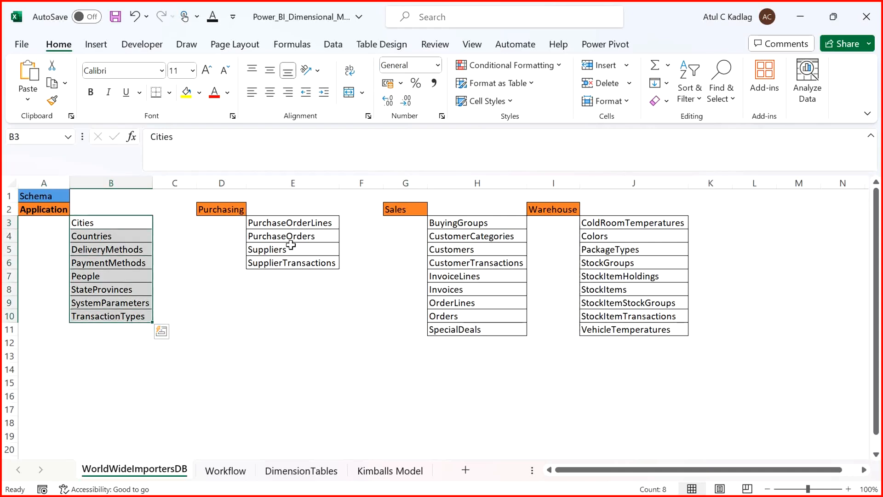
left_click_drag(320, 223, 324, 264)
left_click_drag(460, 224, 485, 330)
left_click_drag(612, 222, 617, 328)
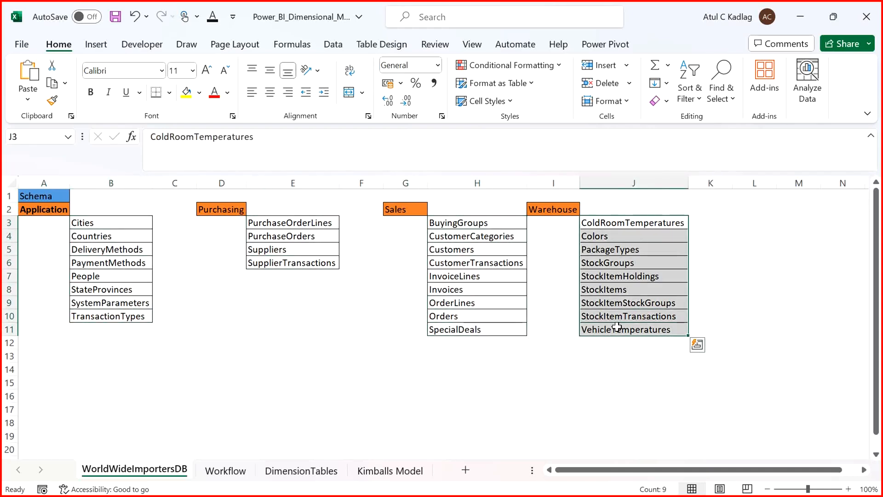
left_click(391, 425)
Step: Show the Workflow sheet and go to its first statement in A2, about WWI creating purchase orders
left_click(225, 470)
left_click(173, 300)
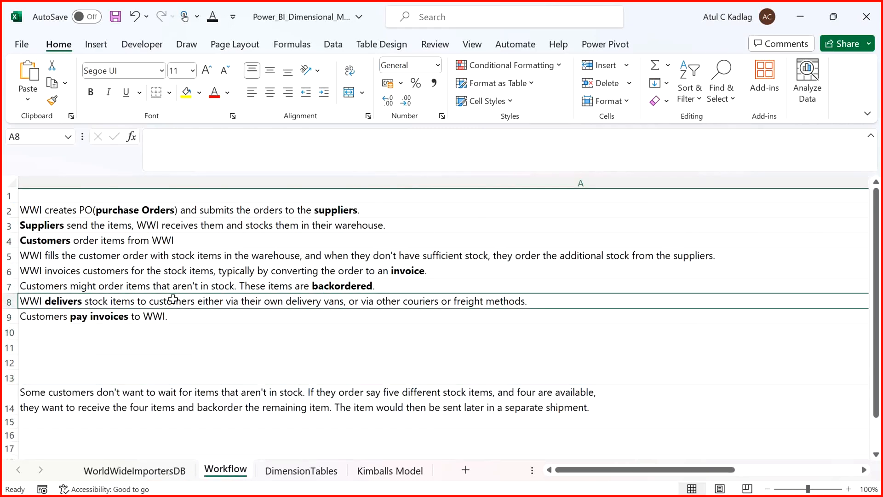
key("Up")
key("Up")
key("Up")
key("Up")
key("Up")
key("Up")
key("Up")
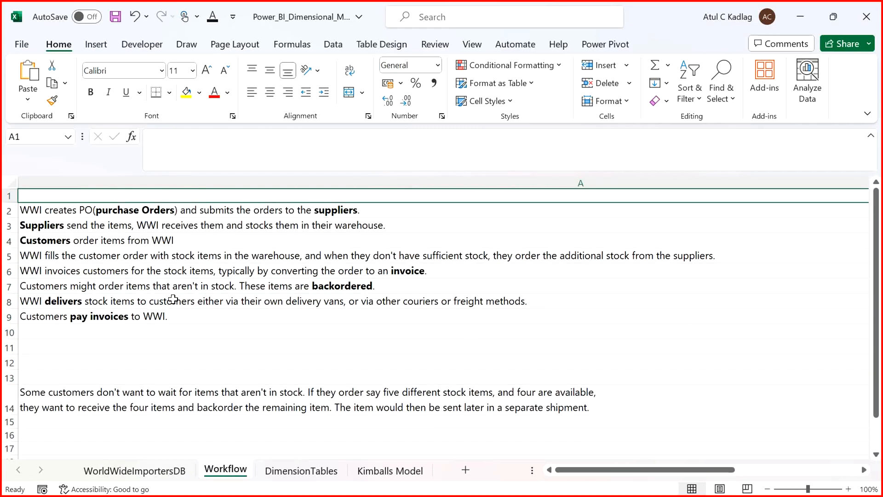
key("Down")
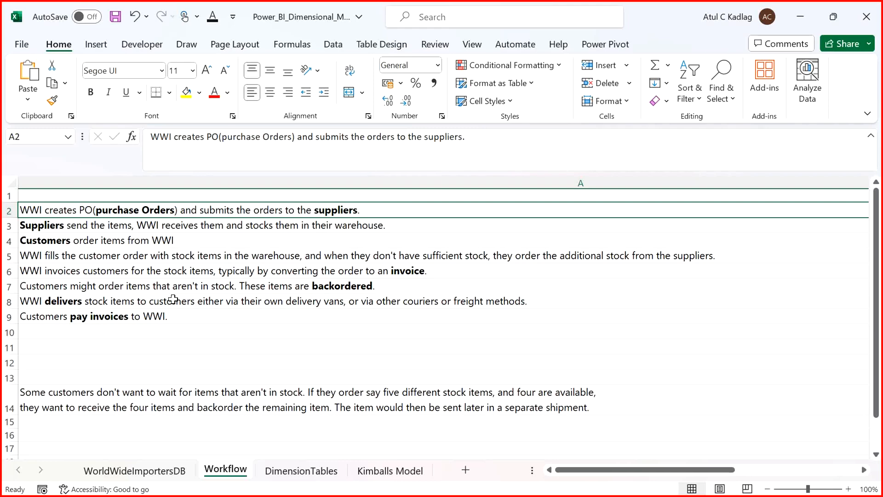
Step: Highlight the WWI business workflow statements in A2:A9, from creating purchase orders to customers paying invoices
key("shift+Down")
key("shift+Down")
key("shift+Down")
key("shift+Down")
key("shift+Down")
key("shift+Down")
key("shift+Down")
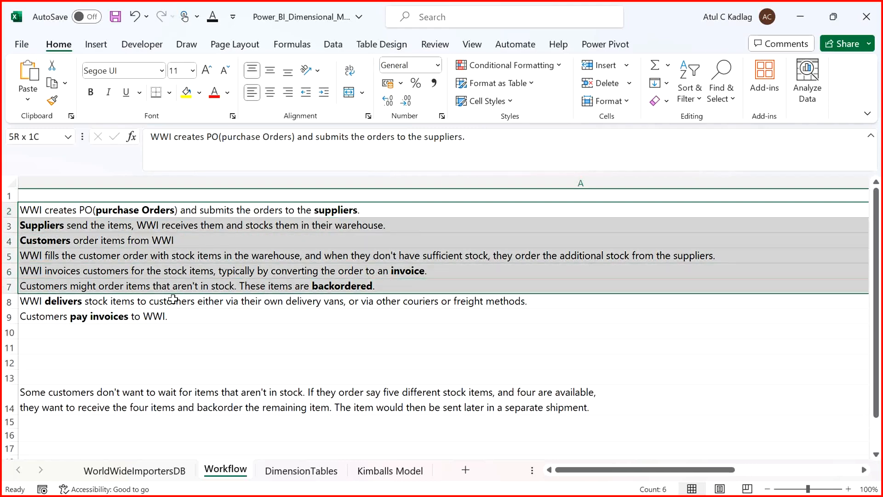
key("ctrl+Home")
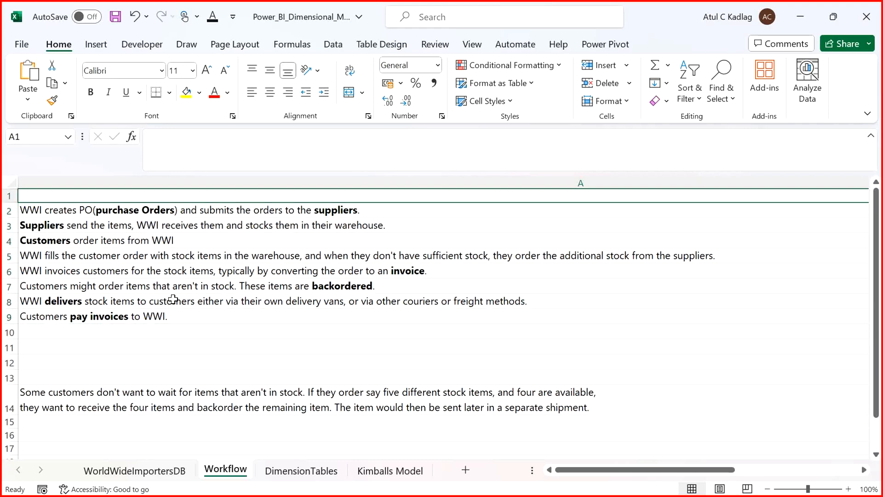
key("Down")
key("shift+Down")
key("shift+Down")
key("shift+Down")
key("shift+Down")
key("shift+Down")
key("shift+Down")
key("shift+Down")
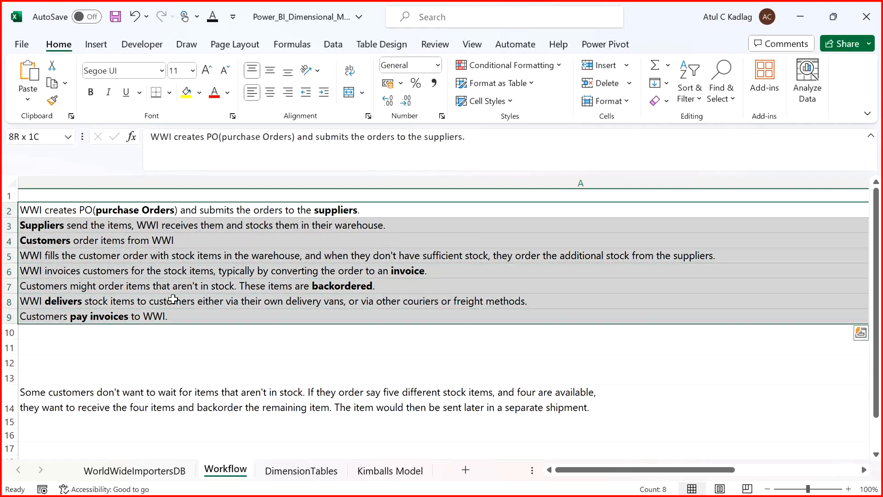
Step: Point out the purchase order, customer order, invoice and payment statements individually, and highlight the whole workflow in A2:A9 again
double_click(77, 212)
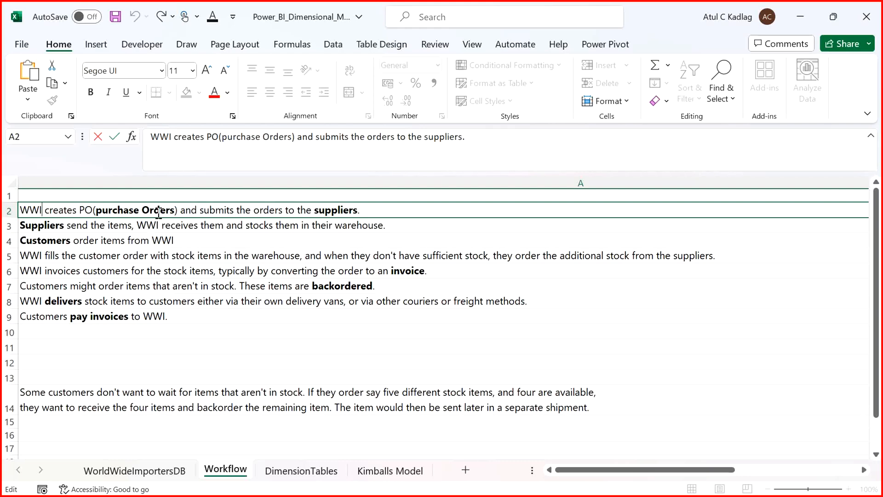
left_click(158, 240)
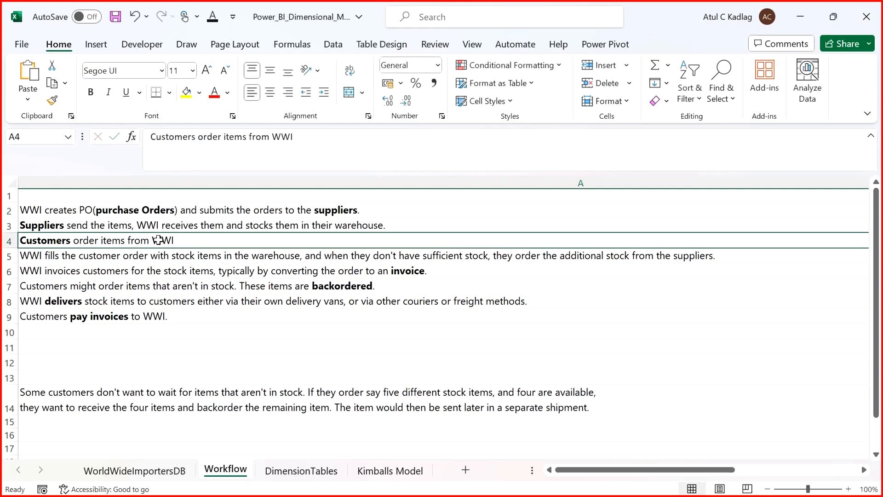
left_click(143, 273)
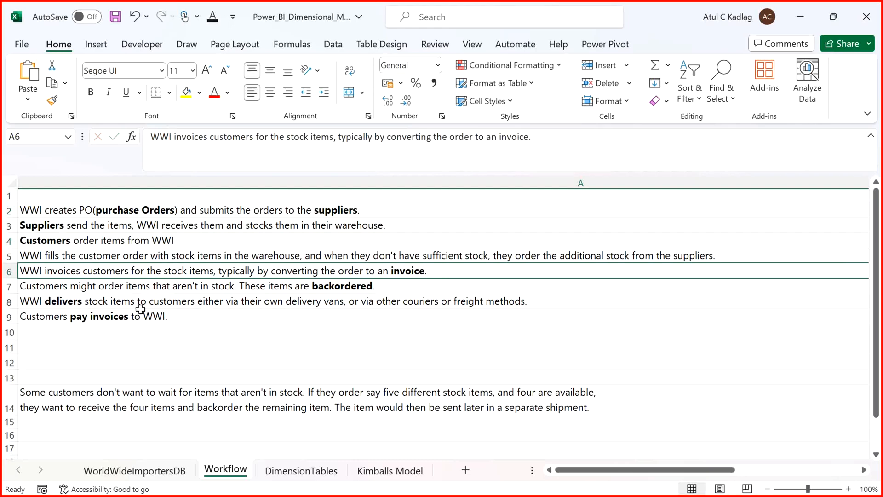
left_click(142, 315)
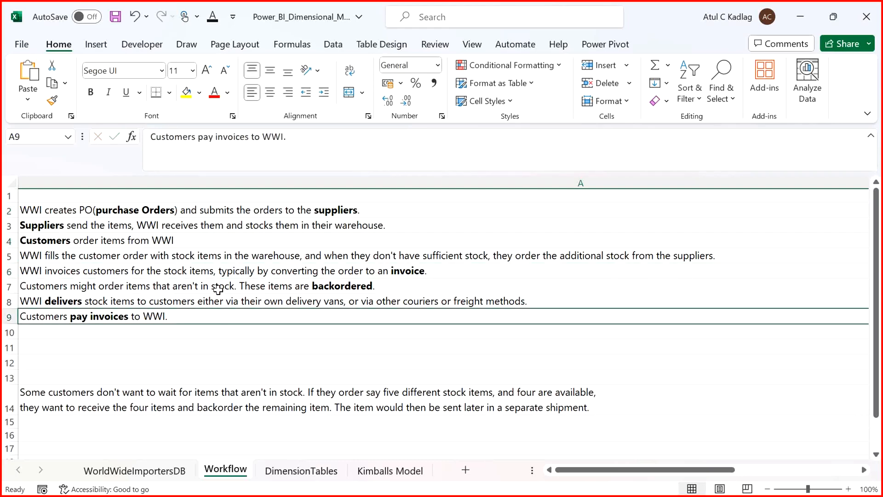
left_click_drag(193, 208, 197, 339)
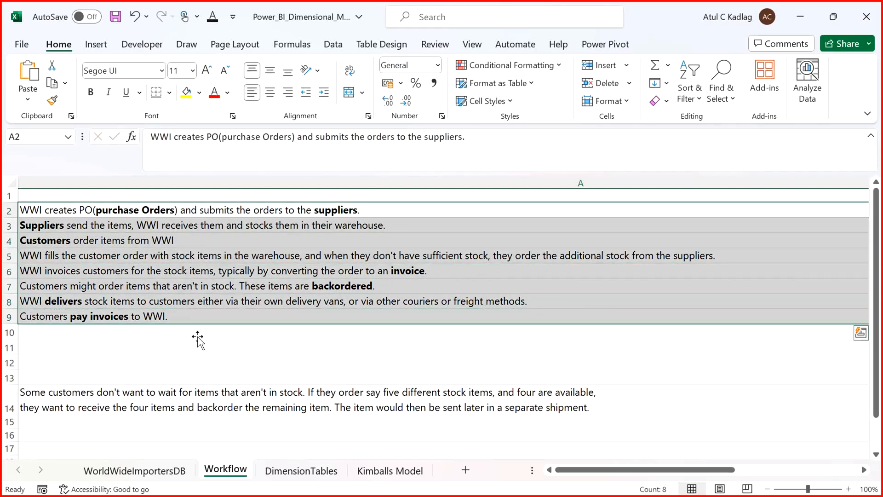
left_click(214, 359)
Step: Look at the DimensionTables and Kimballs Model sheets, and return to DimensionTables
left_click(298, 470)
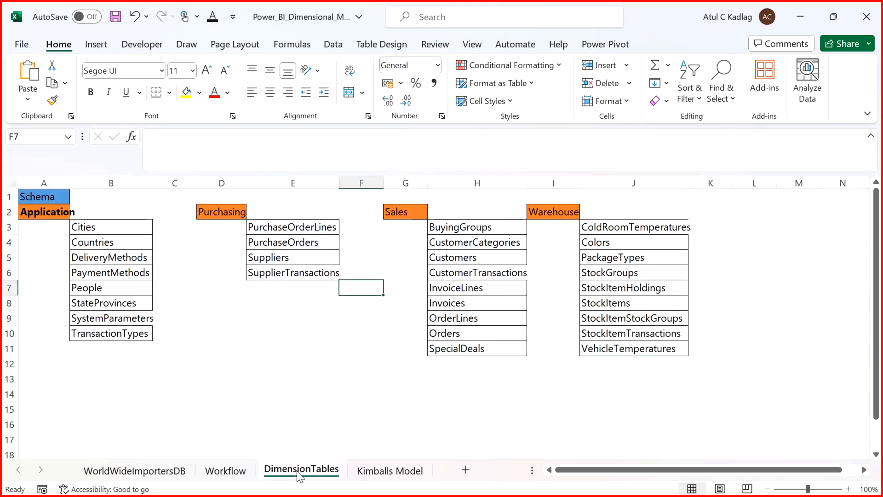
left_click(364, 470)
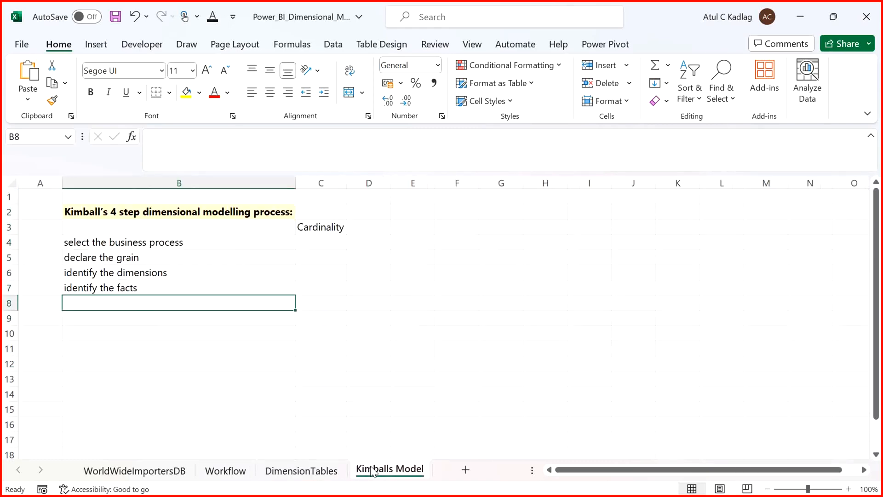
left_click(317, 470)
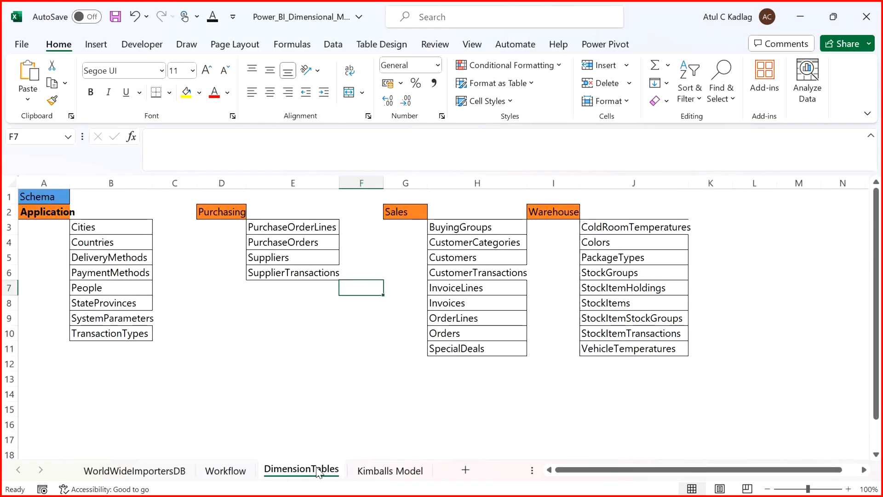
left_click(373, 363)
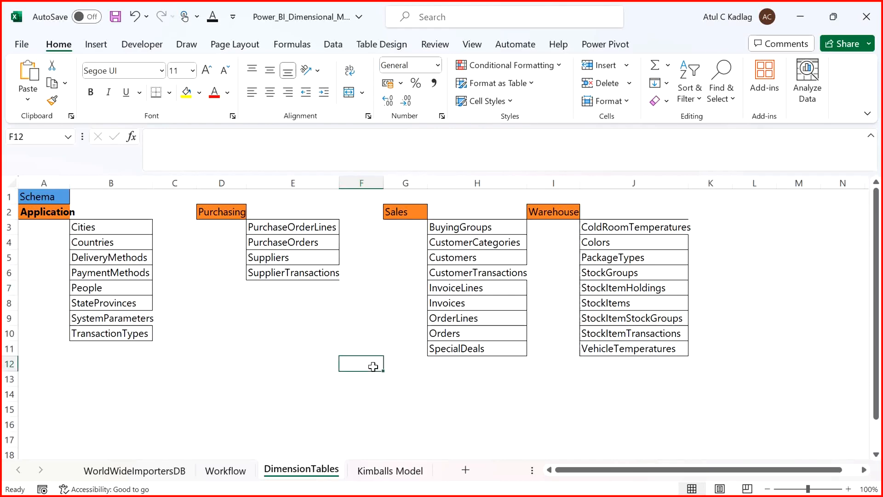
Step: Switch back to SQL Server Management Studio and highlight all the comment lines in SQLQuery2.sql
key("alt+Tab")
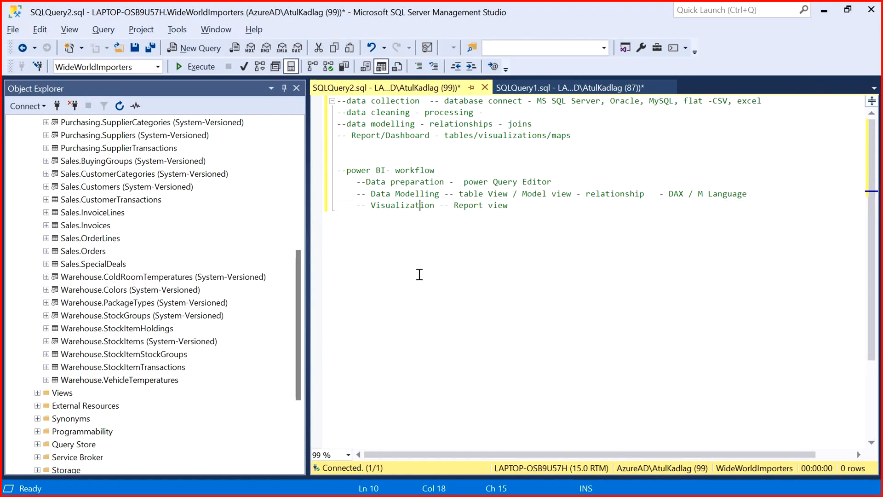
key("End")
key("shift+Up")
key("shift+Up")
key("shift+Up")
key("shift+Up")
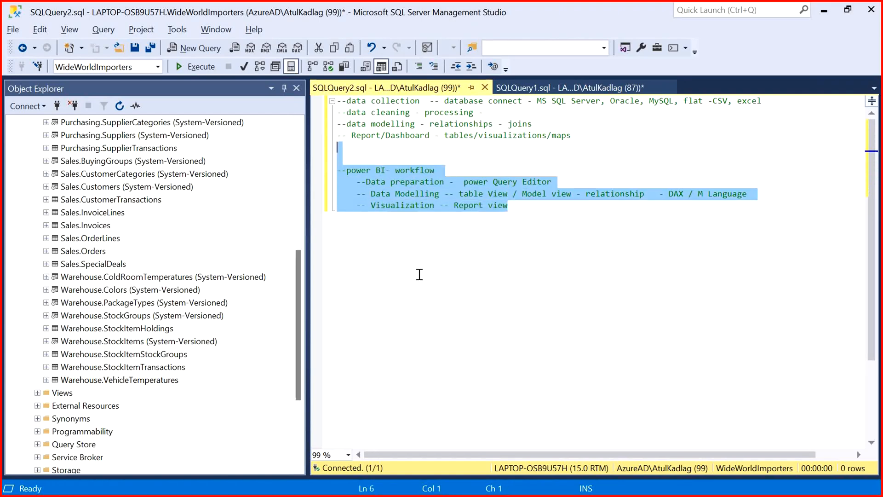
key("shift+Up")
key("shift+Up")
key("shift+Up")
key("shift+Up")
key("shift+Up")
key("shift+Home")
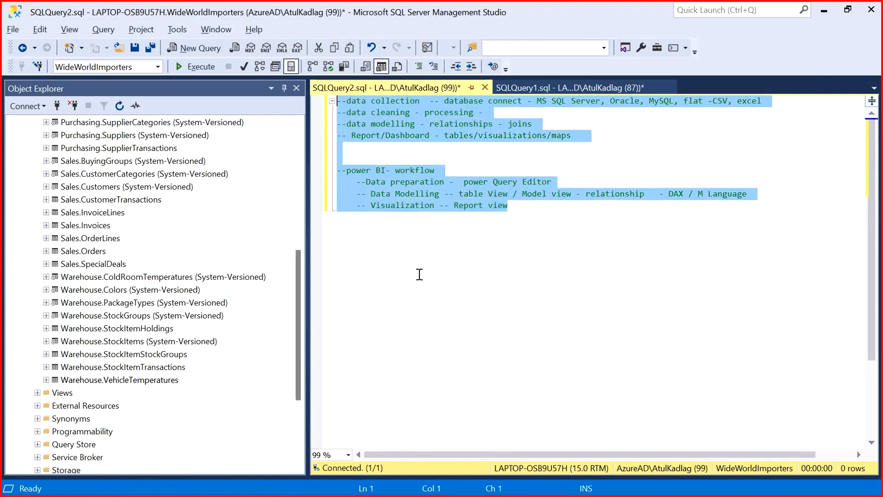
left_click_drag(300, 305, 297, 235)
left_click(475, 295)
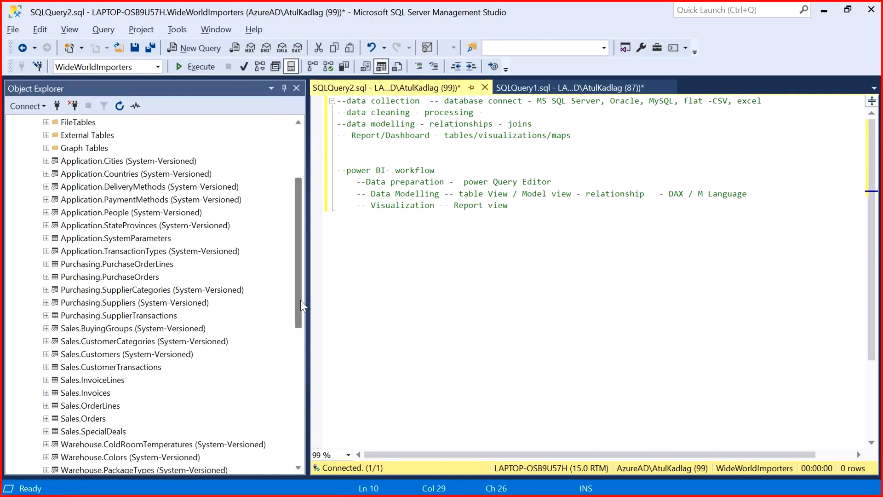
Step: Expand the WideWorldImporters views and script the Website.Suppliers view as CREATE to a new query editor window
left_click_drag(300, 300, 293, 426)
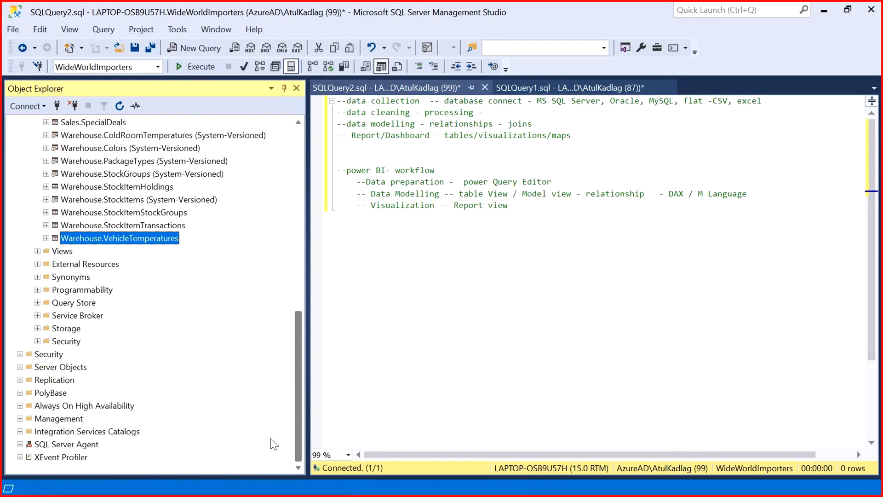
left_click(37, 251)
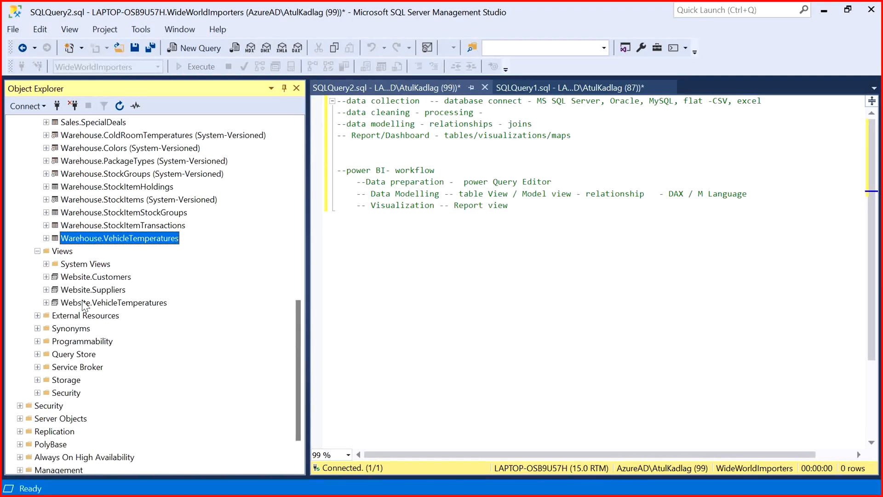
left_click(82, 300)
left_click(92, 293)
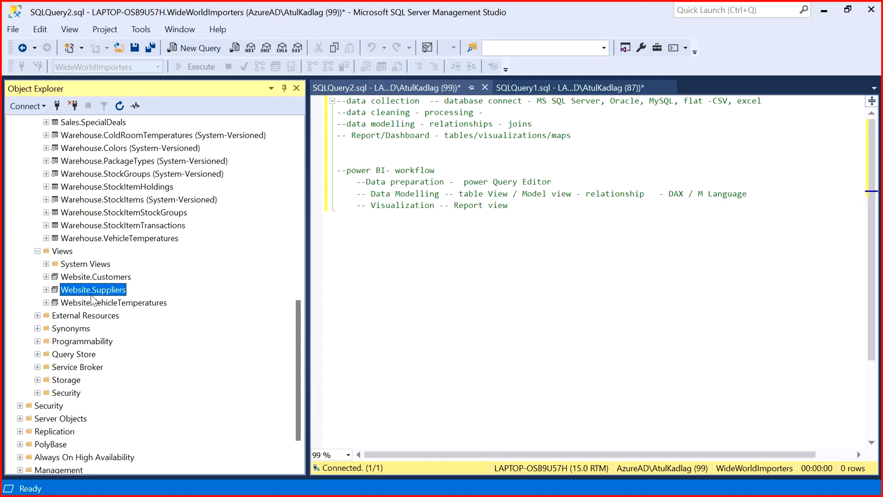
right_click(97, 293)
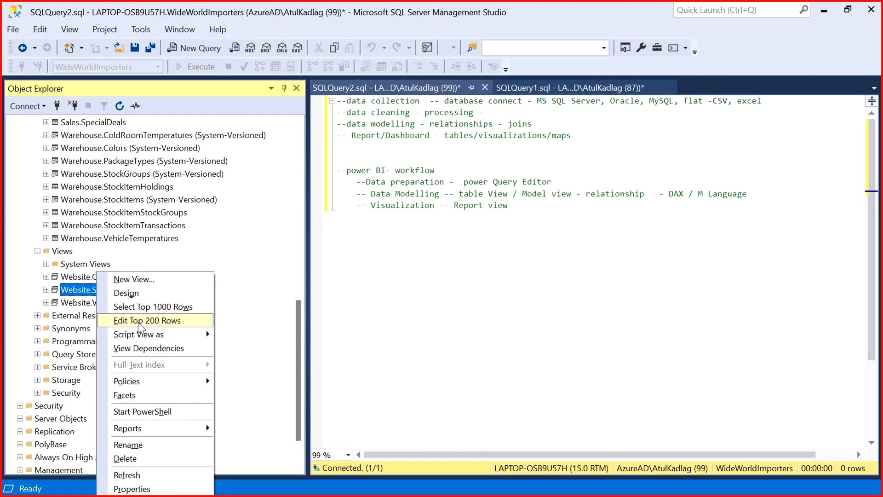
mouse_move(152, 334)
mouse_move(255, 335)
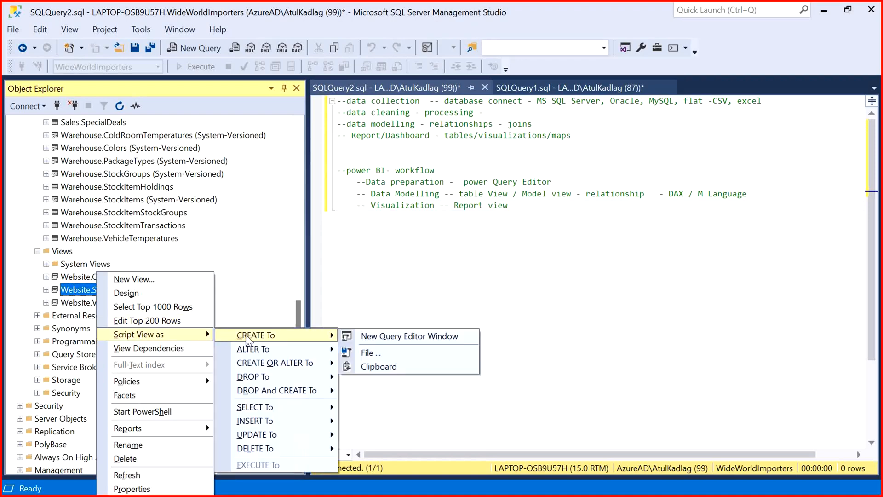
left_click(412, 336)
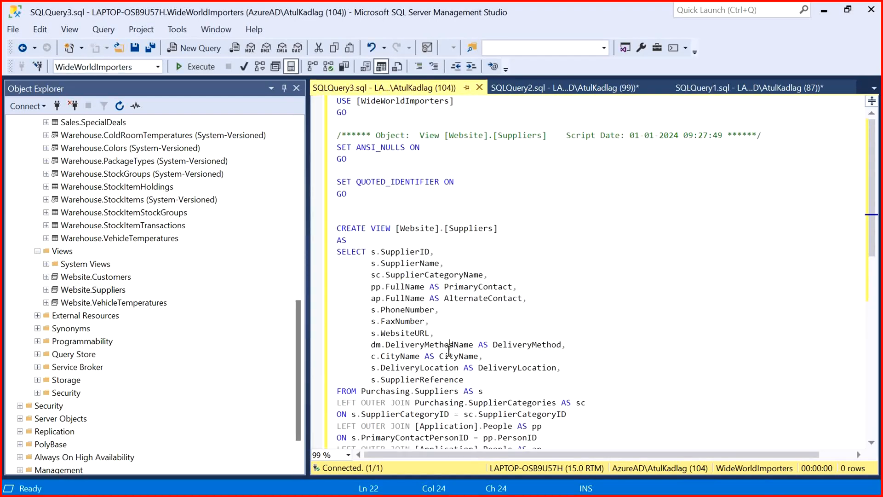
Step: Copy the full SELECT statement of the Website.Suppliers view, from s.SupplierID down to the Application.Cities join condition
scroll(449, 351, "down", 3)
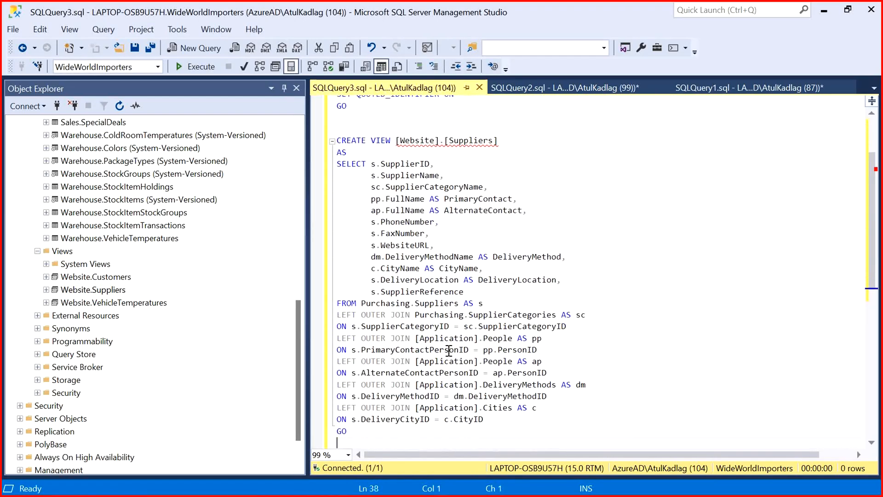
key("ctrl+End")
key("shift+Up")
key("Up")
key("Down")
key("shift+Up")
key("shift+Up")
key("shift+Up")
key("shift+Up")
key("shift+Up")
key("shift+Up")
key("shift+Up")
key("shift+Up")
key("shift+Up")
key("shift+Up")
key("shift+Up")
key("shift+Up")
key("shift+Up")
key("shift+Up")
key("shift+Up")
key("shift+Up")
key("shift+Up")
key("shift+Up")
key("shift+Up")
key("shift+Up")
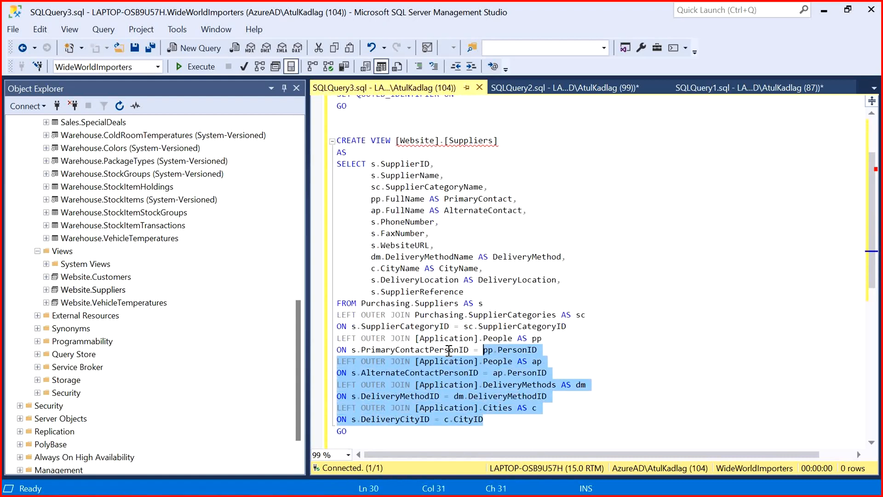
key("shift+Home")
key("ctrl+c")
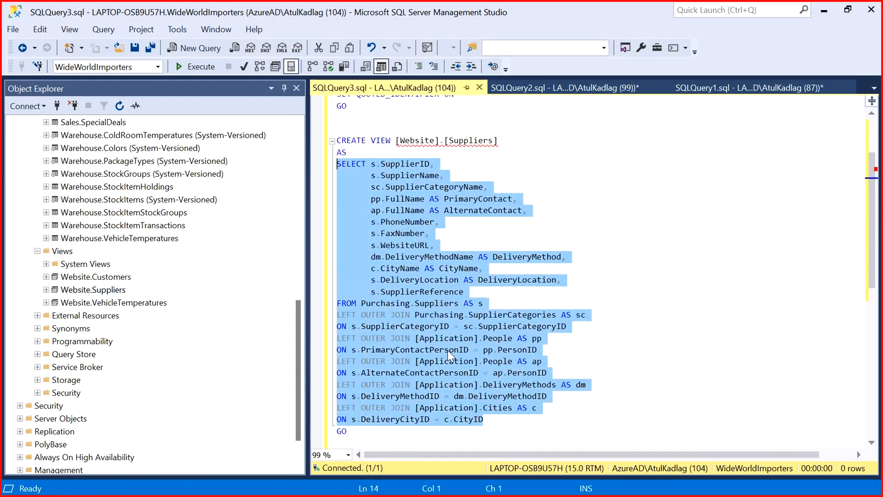
Step: Delete the SELECT statement from the scripted view and close SQLQuery3.sql
key("Delete")
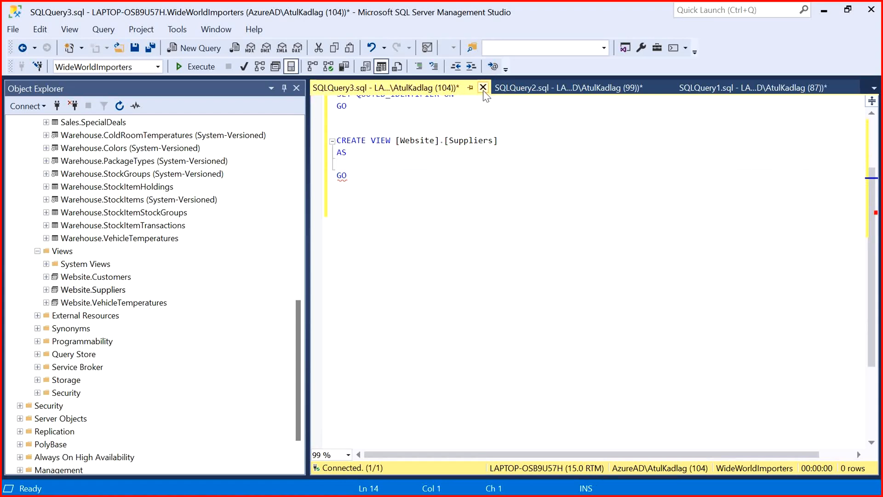
left_click(483, 87)
left_click(510, 348)
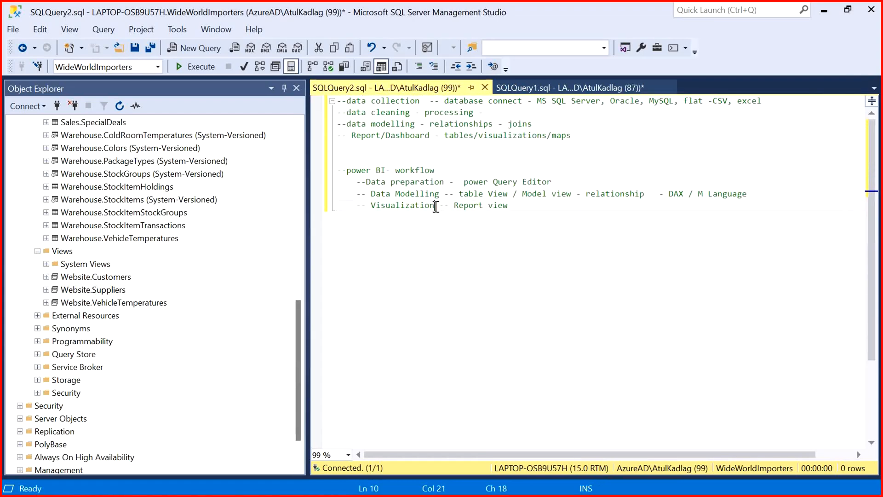
Step: Paste the suppliers SELECT statement into a new query, select all of it and execute it
left_click(186, 48)
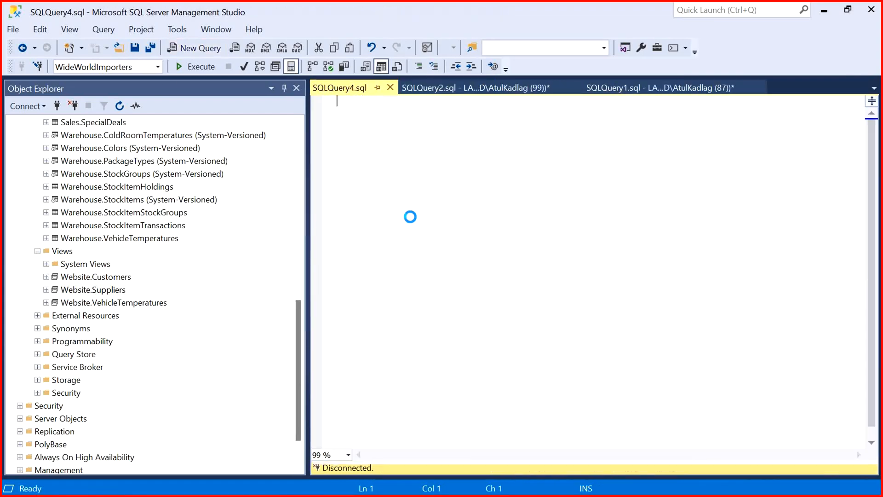
key("ctrl+v")
key("shift+Up")
key("shift+Up")
key("shift+Up")
key("shift+Up")
key("shift+Up")
key("shift+Up")
key("shift+Up")
key("shift+Up")
key("shift+Up")
key("shift+Up")
key("shift+Up")
key("shift+Up")
key("shift+Up")
key("shift+Up")
key("shift+Up")
key("shift+Up")
key("shift+Up")
key("shift+Up")
key("shift+Up")
key("shift+Up")
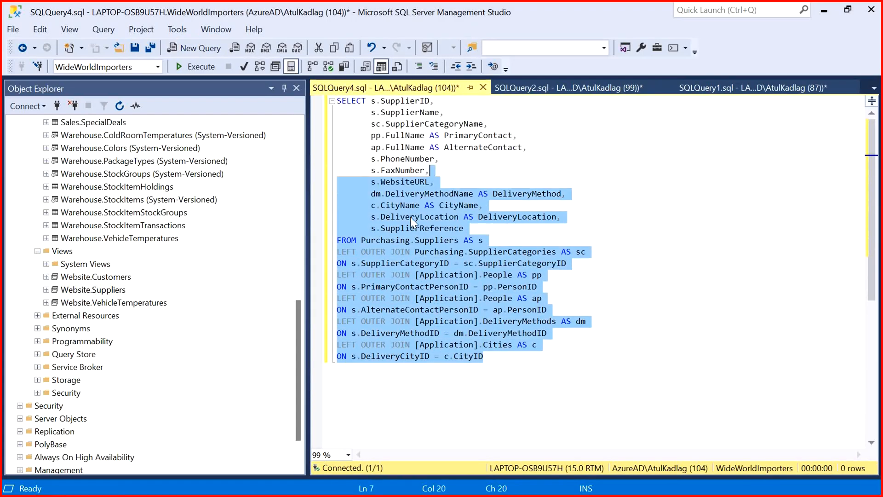
key("shift+Left")
key("shift+Left")
key("shift+Left")
key("shift+Left")
key("shift+Left")
key("shift+Left")
key("shift+Left")
key("shift+Left")
key("shift+Left")
key("shift+Left")
key("shift+Left")
key("shift+Left")
key("shift+Left")
key("shift+Left")
key("shift+Left")
key("shift+Left")
key("shift+Left")
key("shift+Left")
key("shift+Left")
key("shift+Left")
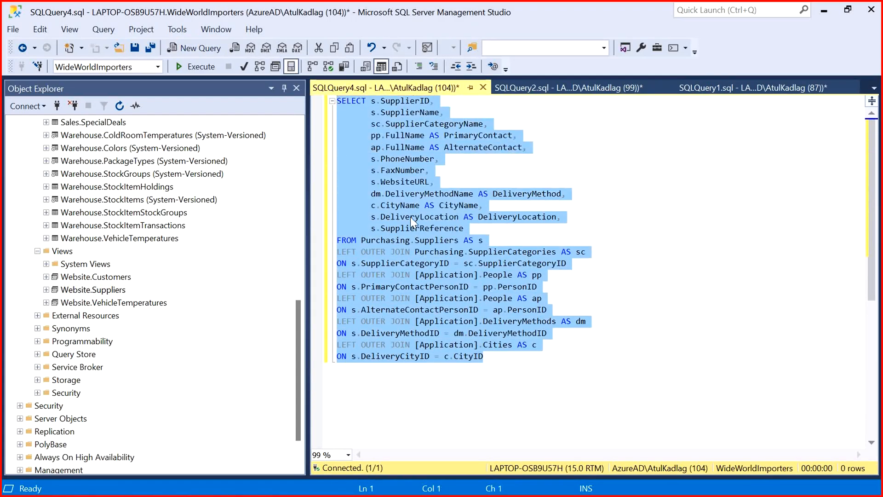
key("F5")
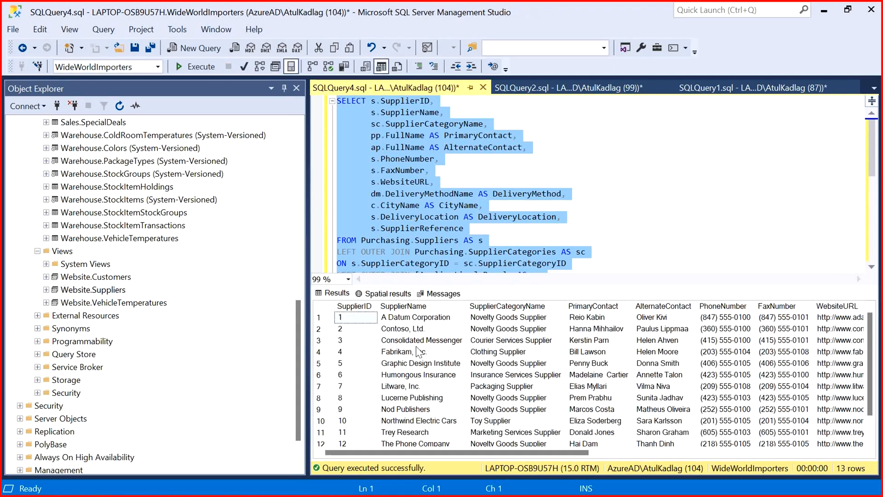
Step: Examine the first supplier record in the results column by column, from SupplierID through SupplierReference
left_click(418, 352)
key("Up")
key("Left")
key("Left")
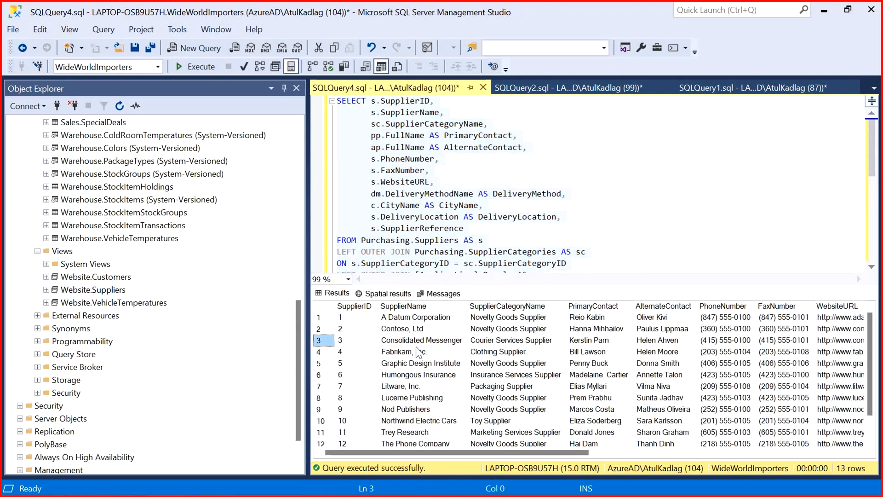
left_click(361, 326)
left_click(360, 317)
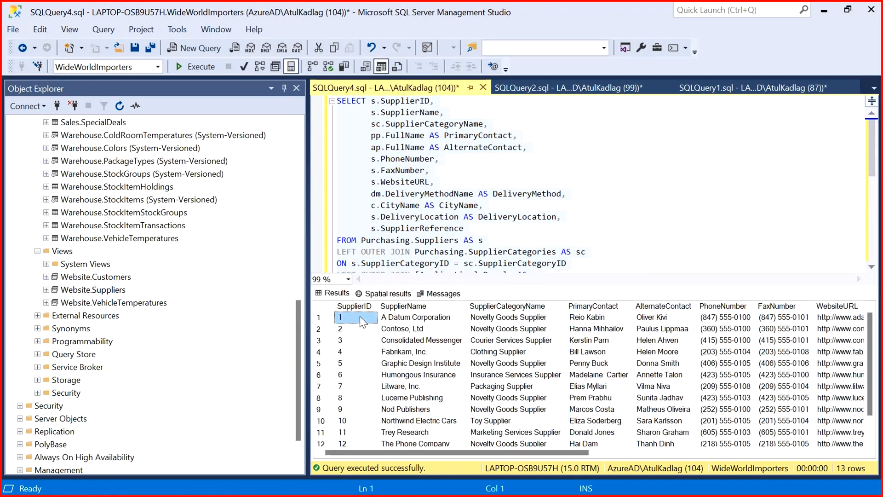
key("Right")
key("Right")
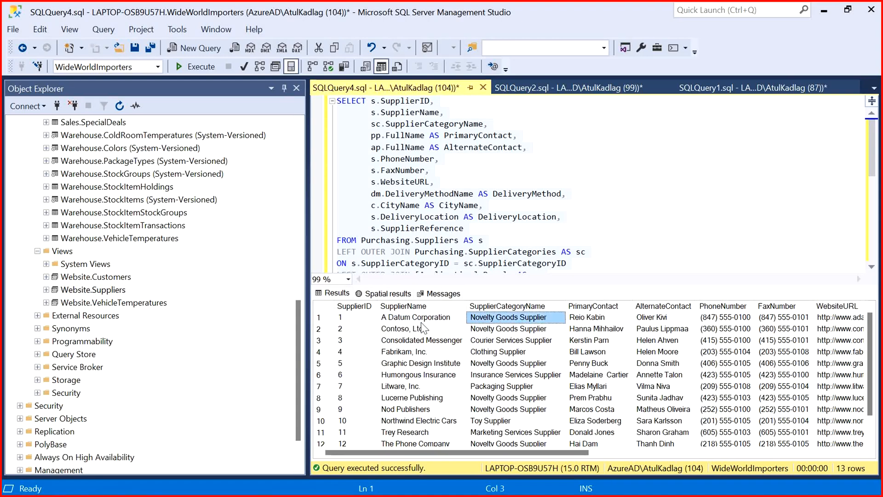
key("Right")
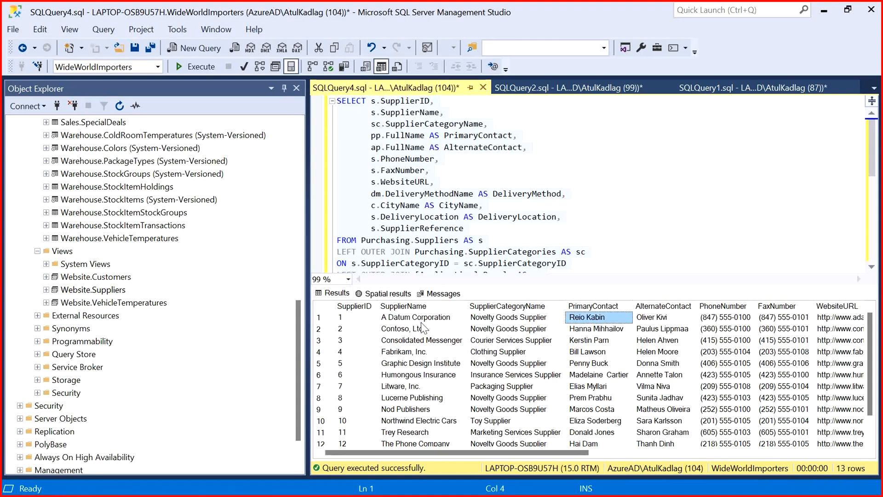
key("Right")
key("Right")
key("Right")
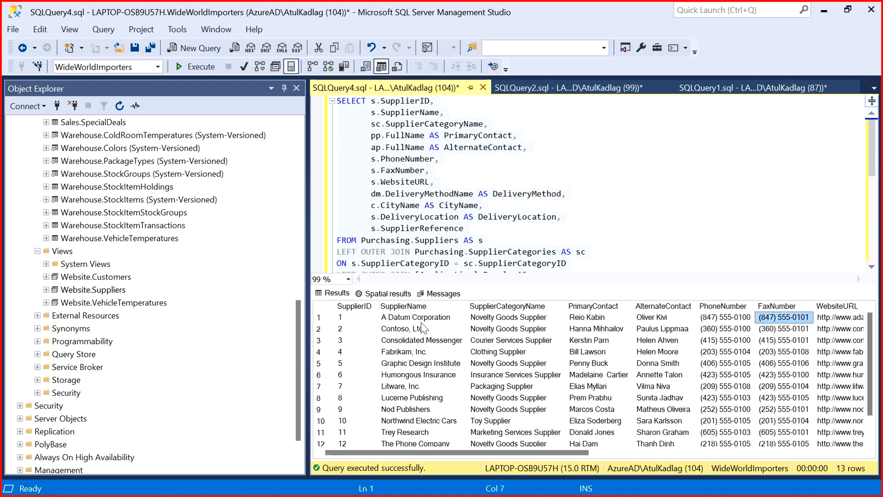
key("Right")
key("Right")
key("Right")
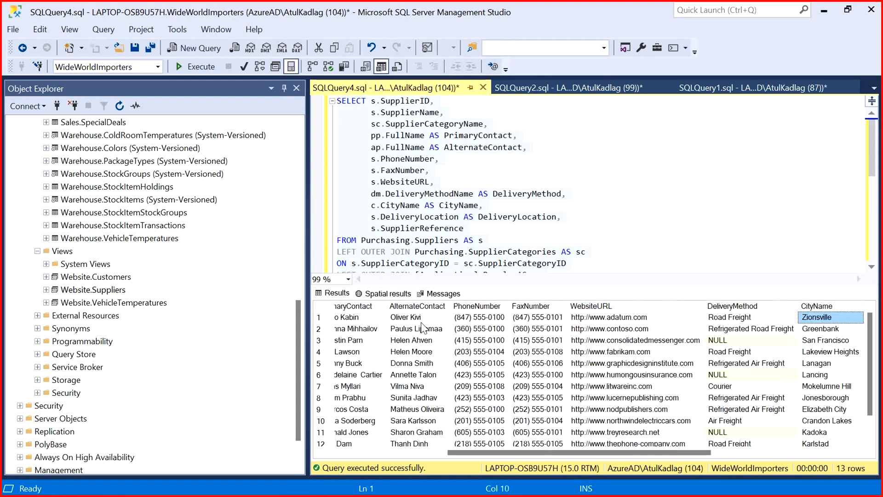
key("Right")
key("Left")
key("Right")
key("Right")
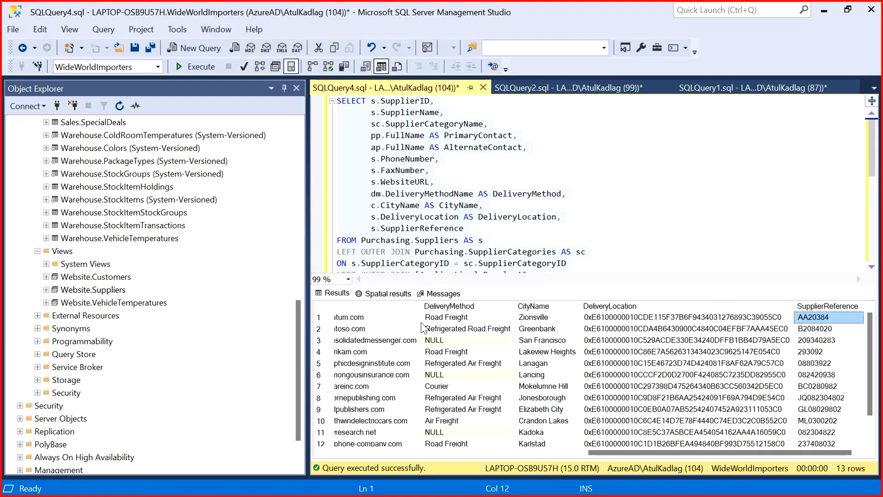
key("Left")
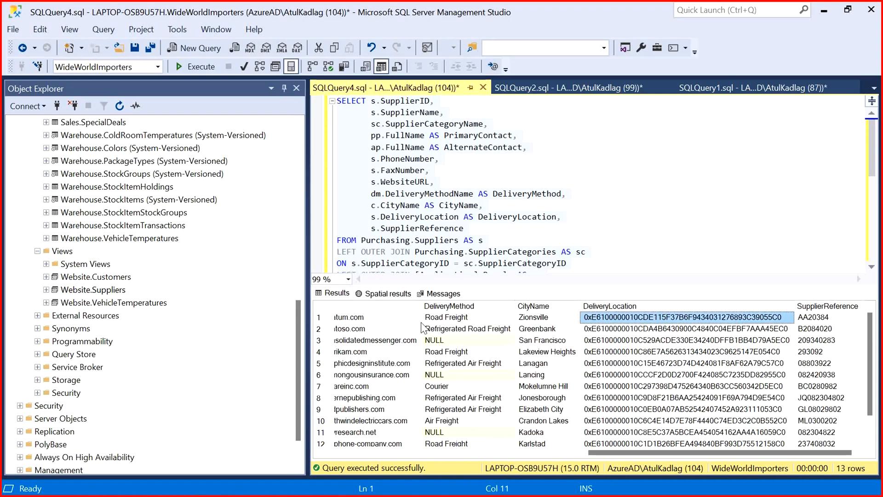
Step: Highlight the first result row from DeliveryLocation back to SupplierID
key("shift+Left")
key("shift+Left")
key("shift+Left")
key("shift+Left")
key("shift+Left")
key("shift+Left")
key("shift+Left")
key("shift+Left")
key("shift+Left")
key("shift+Left")
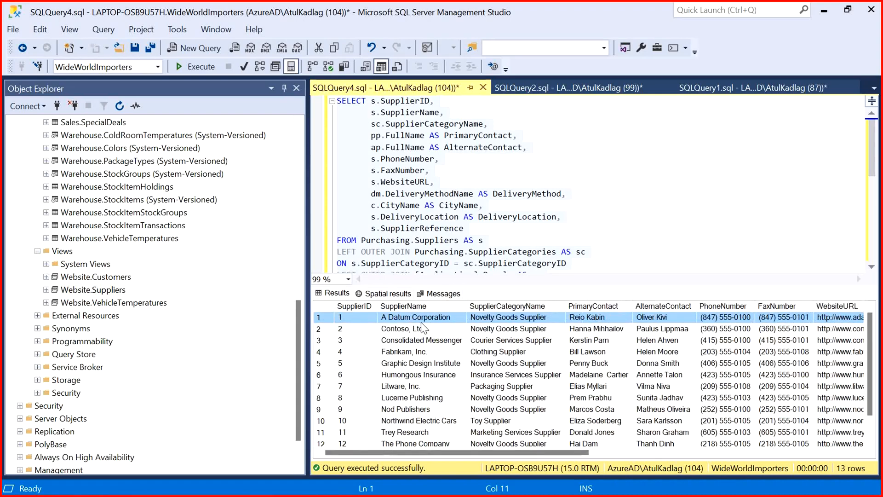
Step: Highlight the source tables Purchasing.Suppliers, Purchasing.SupplierCategories and [Application].People one by one in the query's FROM and JOIN clauses
left_click(422, 203)
key("Down")
key("Down")
key("Down")
key("Down")
key("Down")
key("Down")
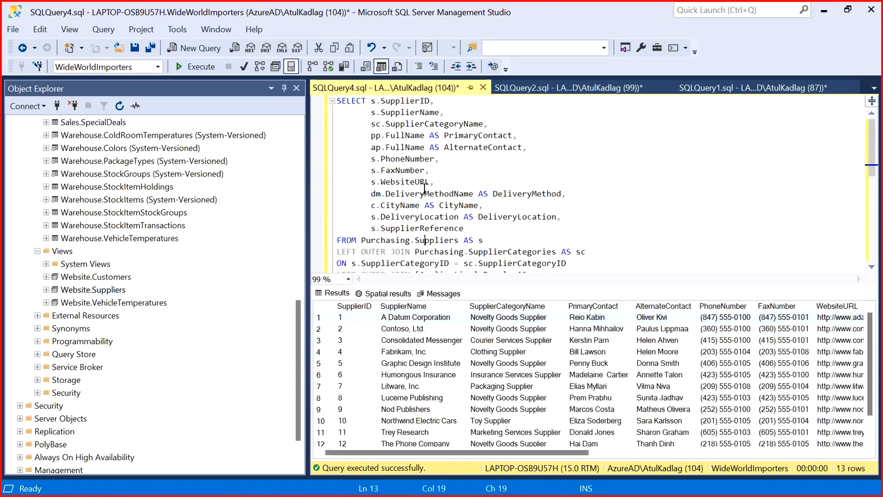
key("Down")
key("Down")
key("Down")
key("Down")
key("Down")
key("Down")
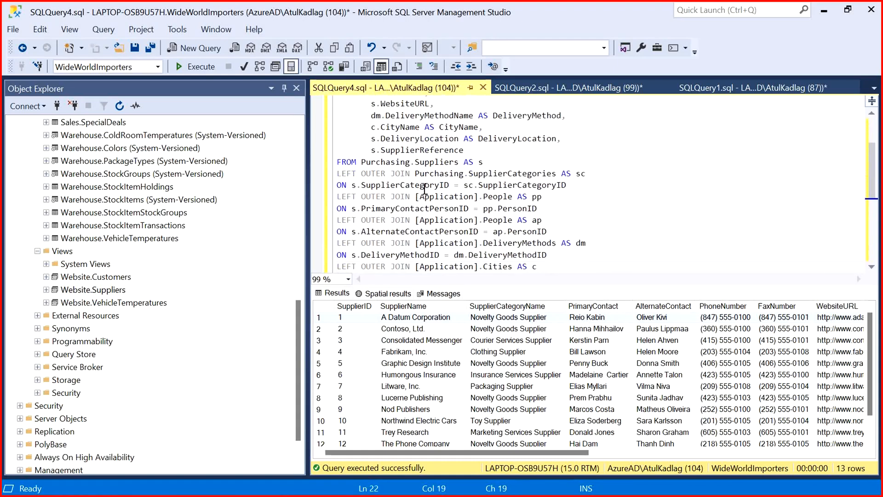
left_click_drag(361, 162, 460, 158)
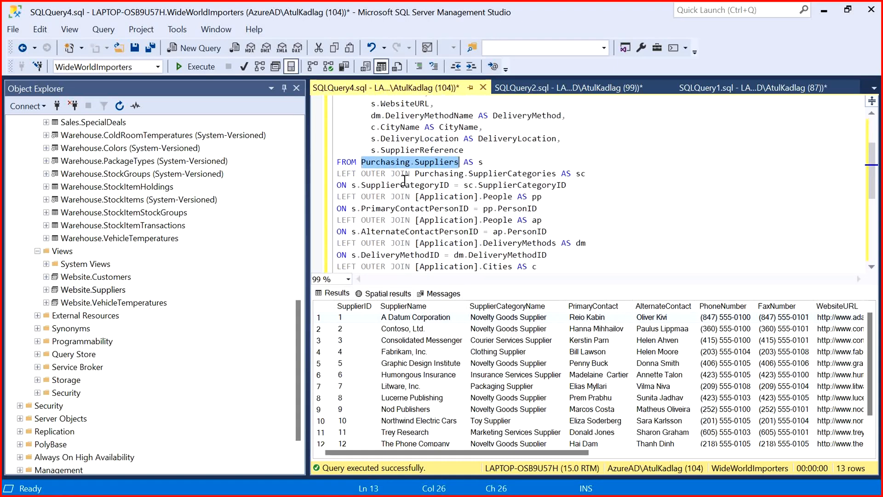
left_click_drag(415, 173, 558, 173)
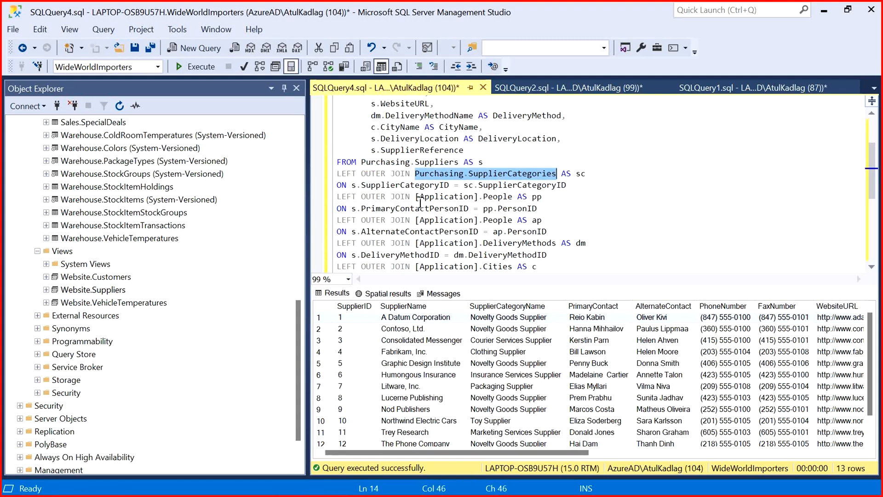
left_click_drag(513, 197, 415, 196)
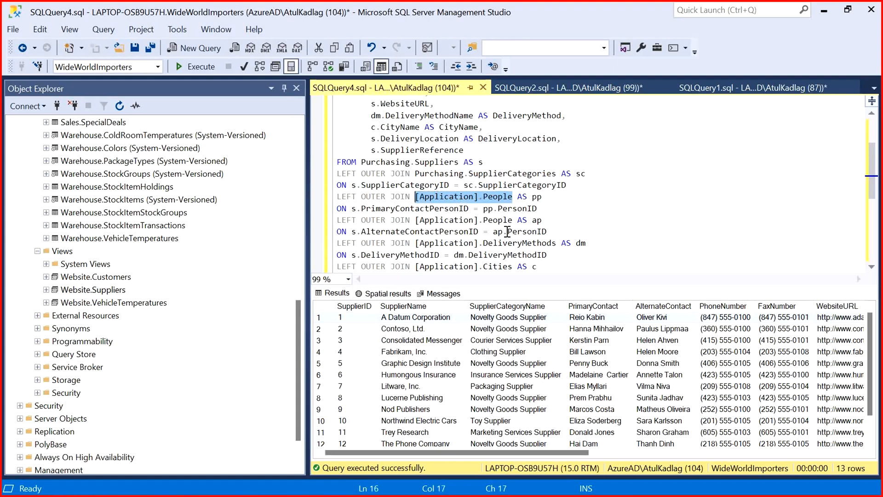
Step: Highlight the joined tables [Application].DeliveryMethods and [Application].Cities in the query
mouse_move(554, 245)
left_click_drag(557, 245, 414, 243)
left_click(421, 247)
key("Down")
key("Down")
key("Down")
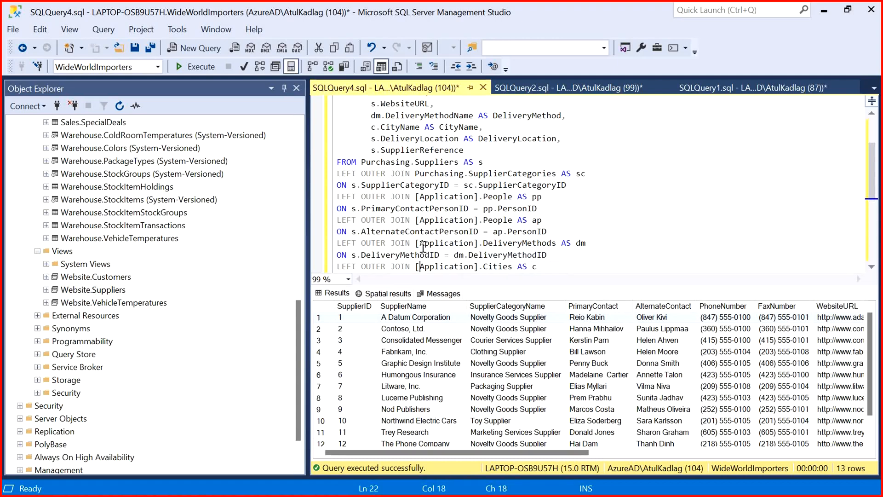
left_click_drag(512, 255, 411, 266)
Step: Go back up through the joins and selected columns to the s.SupplierID line of the query
left_click(439, 209)
key("Up")
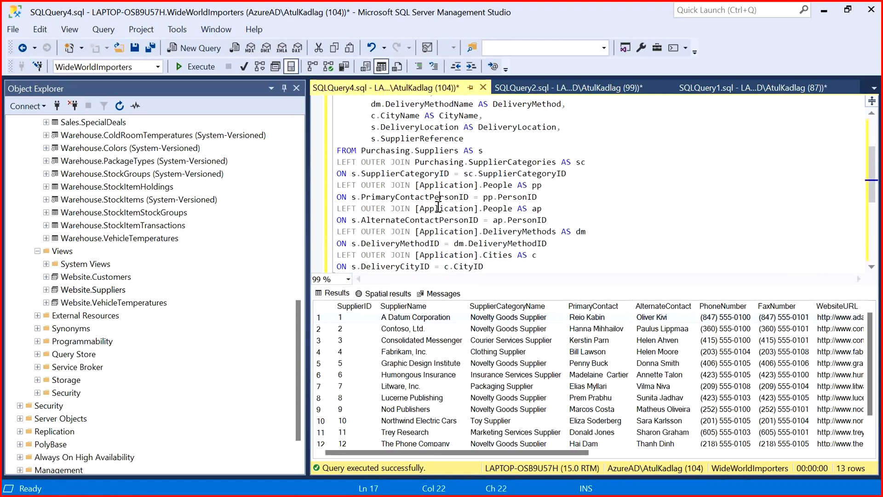
key("Up")
key("Up")
key("Up")
key("Up")
key("Up")
key("Up")
key("Up")
key("Up")
key("Up")
key("Up")
key("Up")
key("Up")
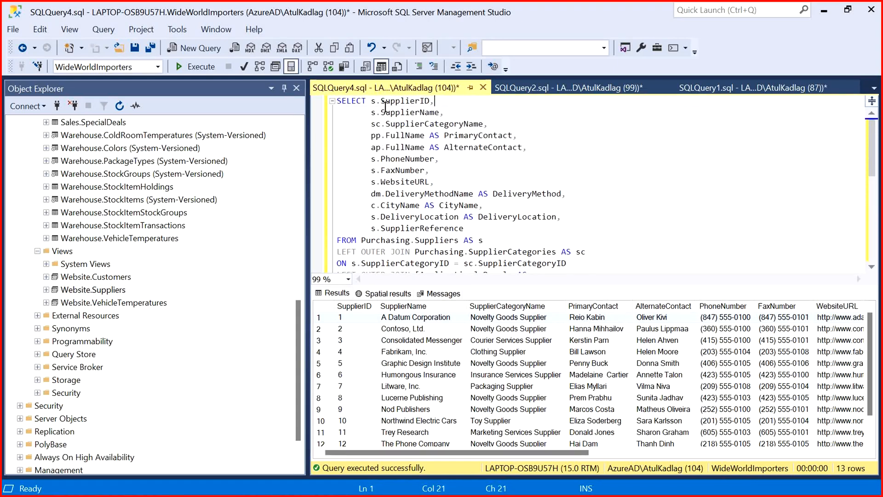
Step: Point out the sc and pp alias prefixes in the selected columns, and follow the query's joins down to [Application].Cities
left_click_drag(381, 126, 370, 126)
left_click(377, 135)
left_click(494, 228)
key("Down")
key("Down")
key("Down")
key("Down")
key("Down")
key("Down")
key("Down")
key("Down")
key("Down")
key("Down")
key("Down")
key("Down")
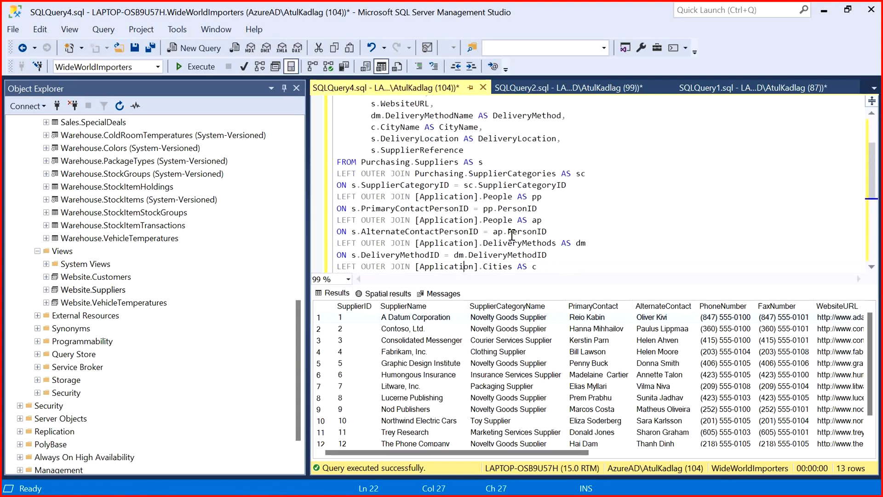
Step: Return to the query's first line and highlight the whole column list from s.SupplierID to s.SupplierReference
key("Up")
key("Up")
key("Up")
key("Up")
key("Up")
key("Up")
key("Up")
key("Up")
key("Up")
key("Up")
key("Up")
key("Up")
key("Up")
key("Up")
key("Up")
key("Up")
key("Up")
key("Up")
key("Up")
key("Up")
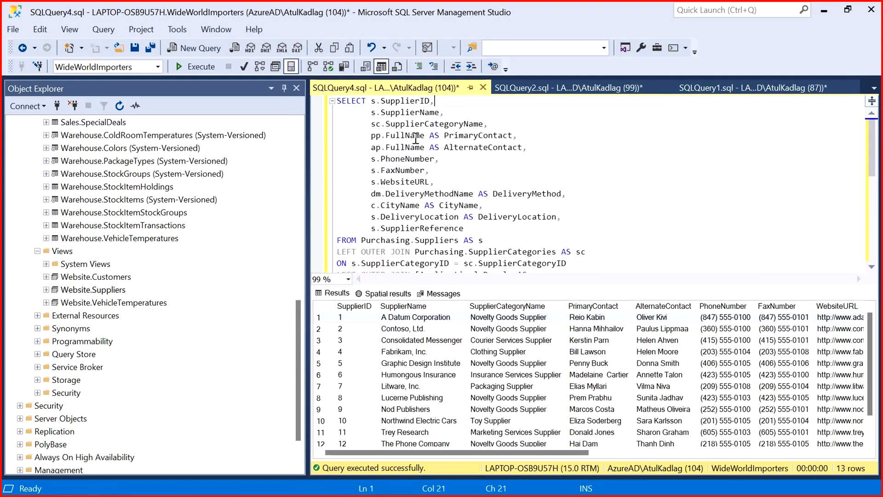
left_click_drag(371, 100, 486, 225)
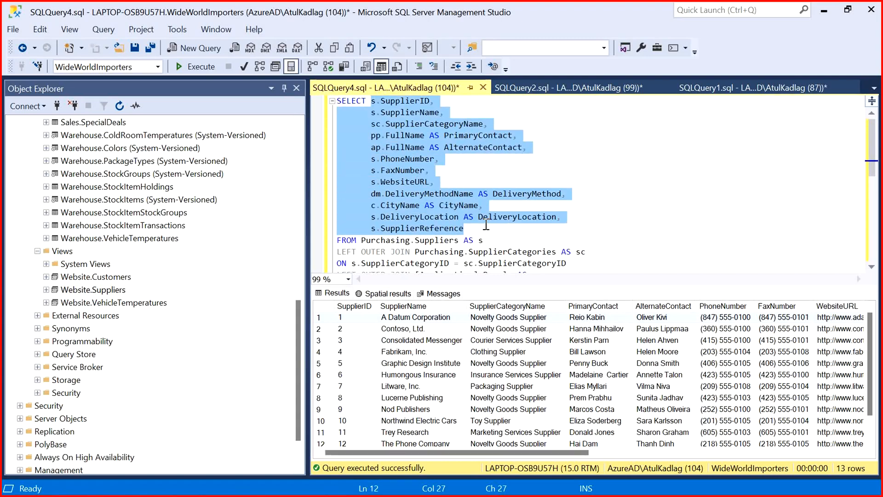
left_click(486, 226)
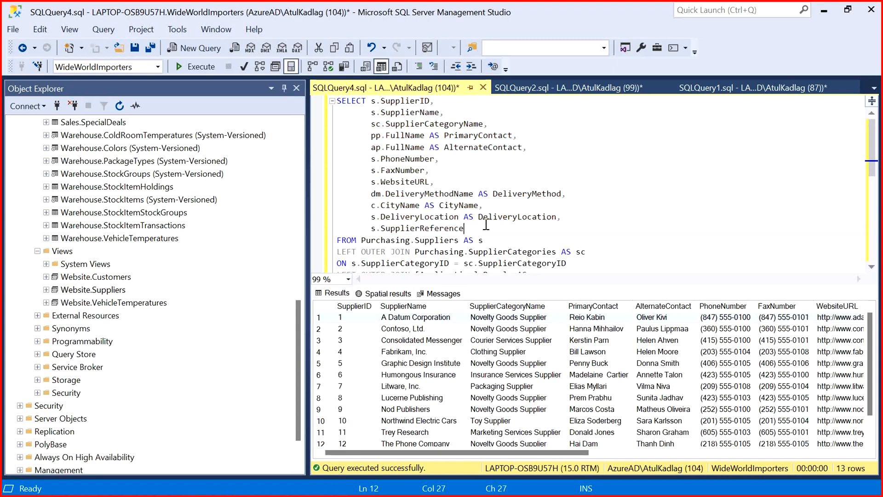
Step: Select the SupplierCategoryName value in the second result row, and return to the FROM Purchasing.Suppliers line of the query
left_click(466, 334)
key("Right")
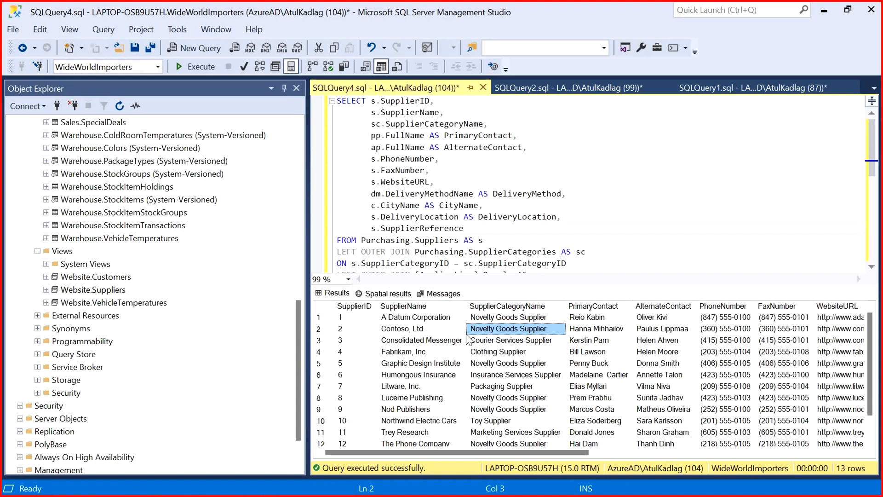
left_click(501, 225)
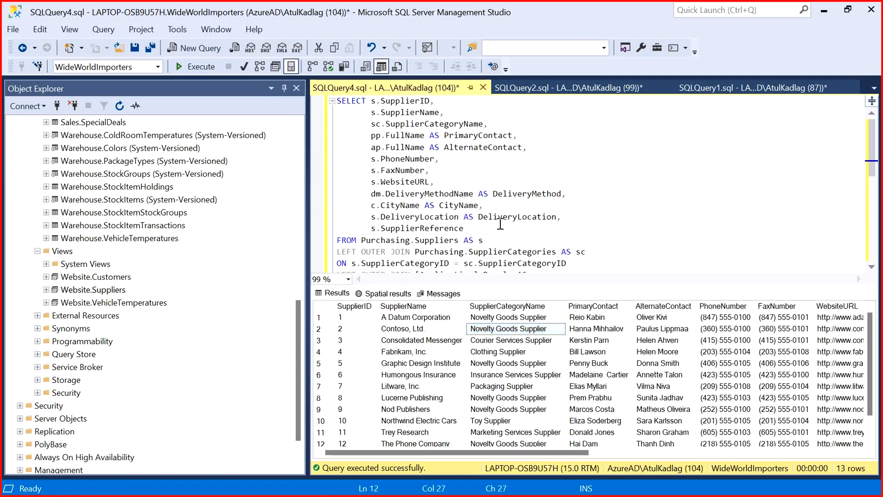
key("Down")
Step: Switch to the empty Power Query Editor window and close it
key("alt+Tab")
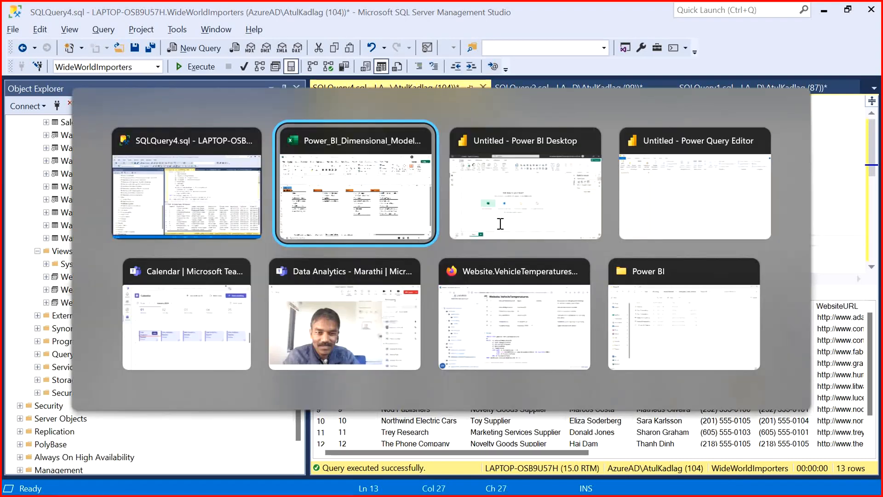
key("alt+Tab")
key("alt+Tab")
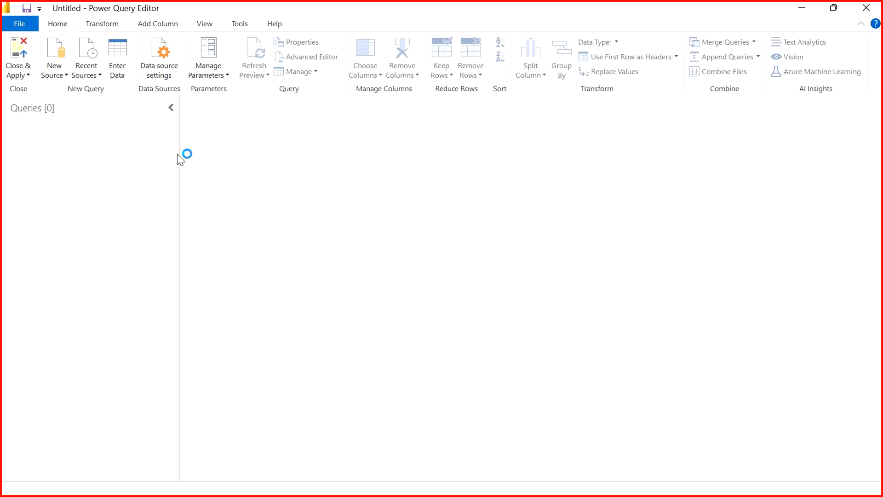
left_click(871, 8)
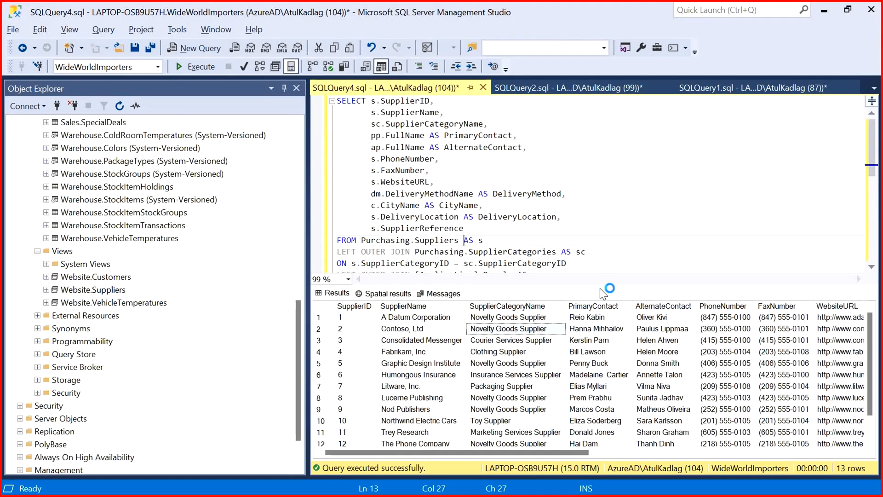
Step: Switch to the untitled report in Power BI Desktop
left_click(543, 160)
key("alt+Tab")
key("alt+Tab")
key("alt+Tab")
left_click(543, 159)
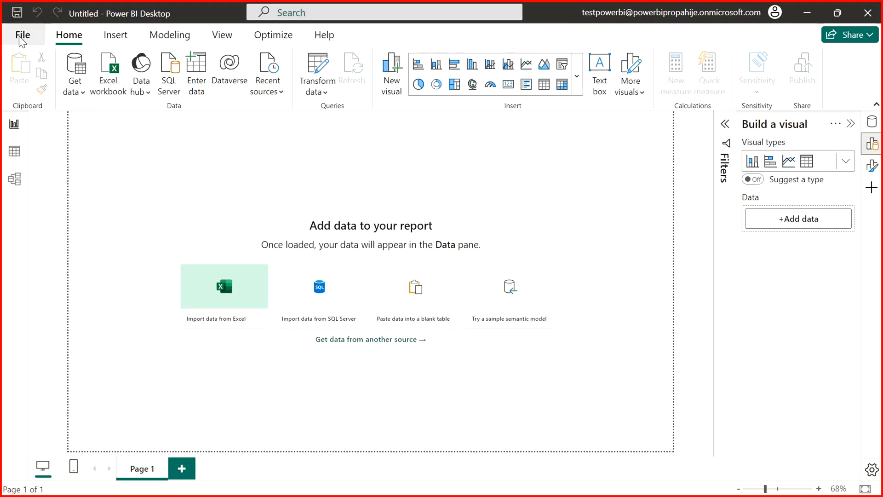
key("ctrl+s")
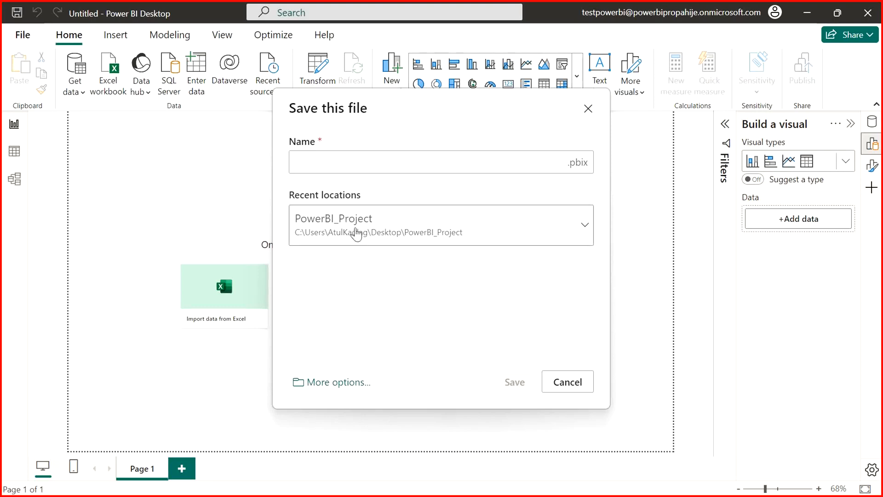
left_click(584, 225)
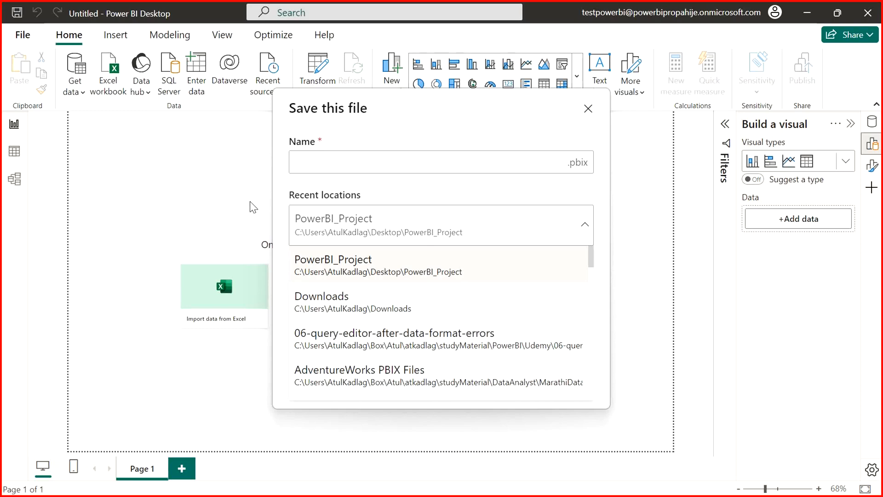
left_click(365, 184)
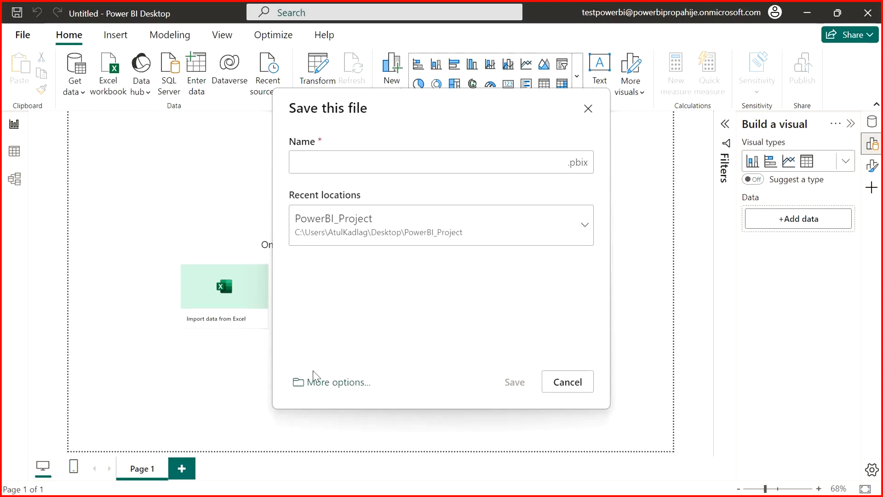
left_click(317, 382)
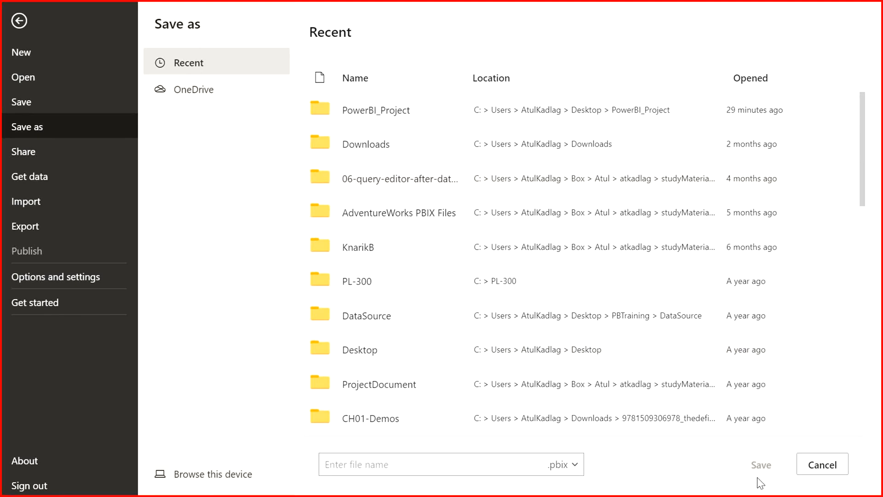
left_click(810, 477)
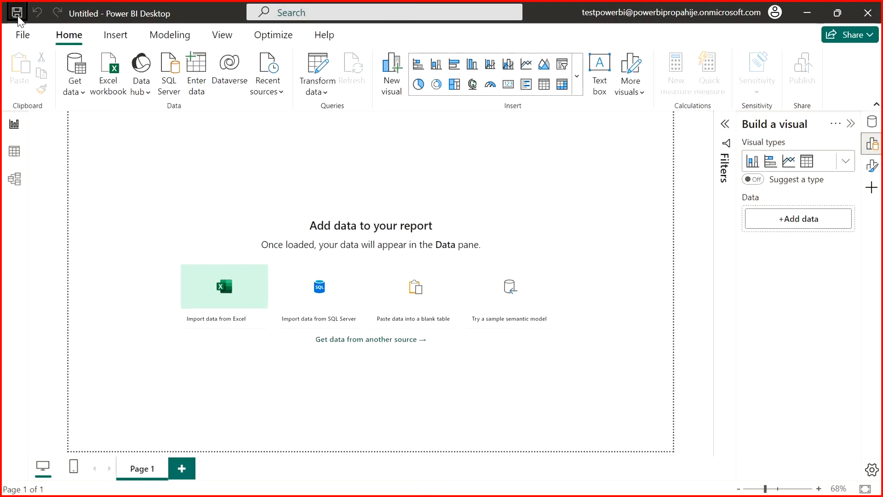
Step: Save the report as First_Project in the PowerBI_Project folder
key("ctrl+s")
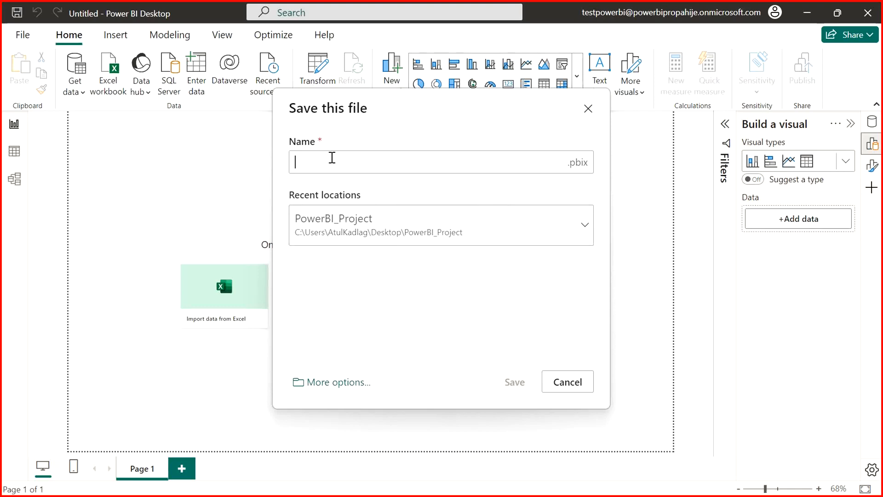
type("Fi")
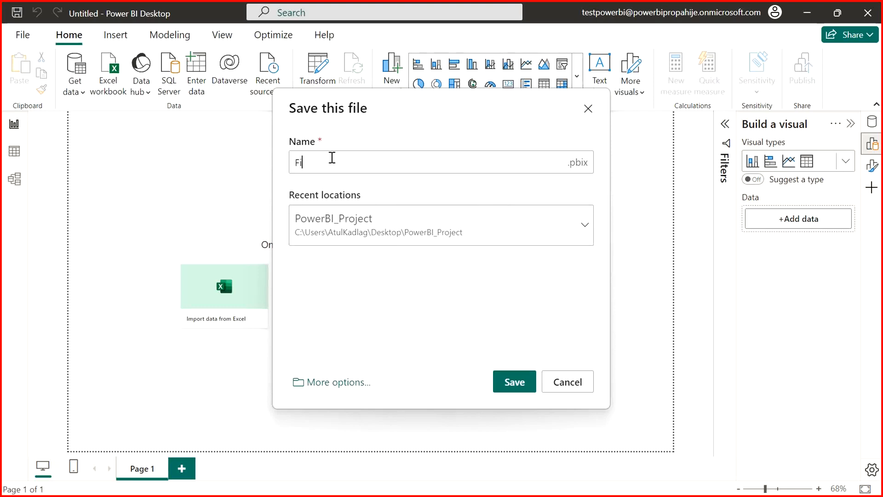
type("rst_projec")
key("BackSpace")
key("BackSpace")
key("BackSpace")
key("BackSpace")
type("roject")
key("ctrl+shift+Left")
key("ctrl+shift+Left")
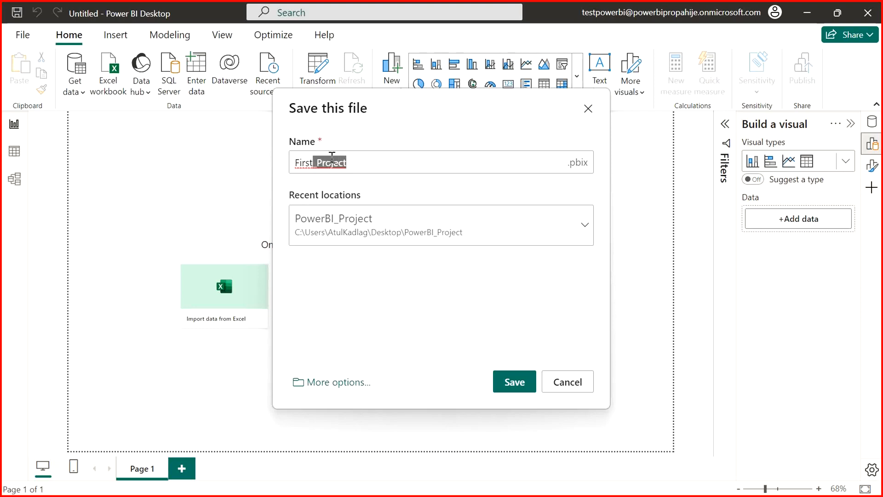
left_click(332, 157)
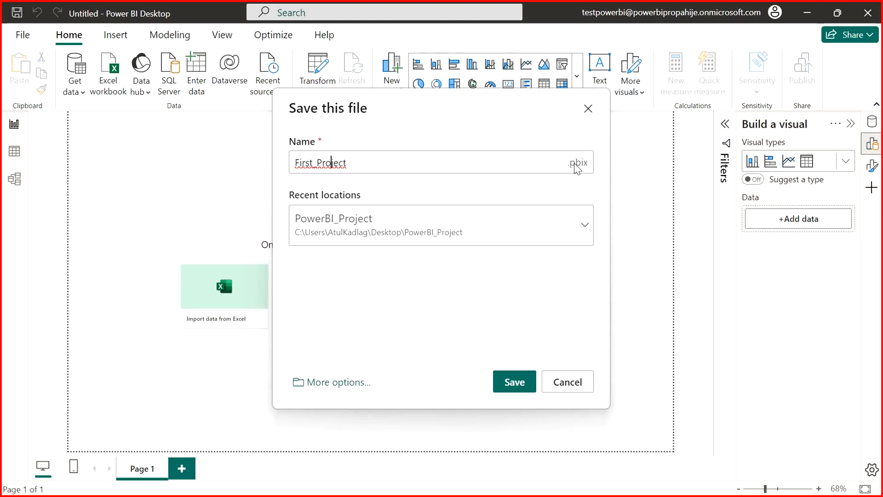
left_click(508, 380)
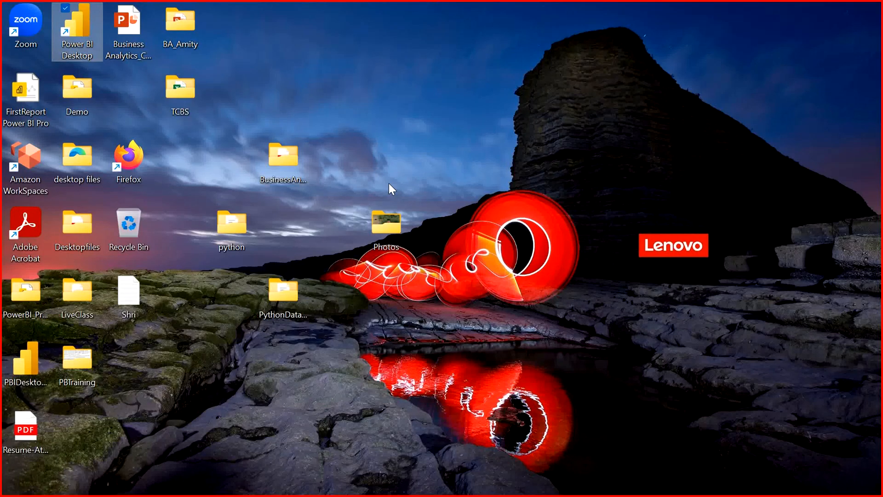
left_click(281, 299)
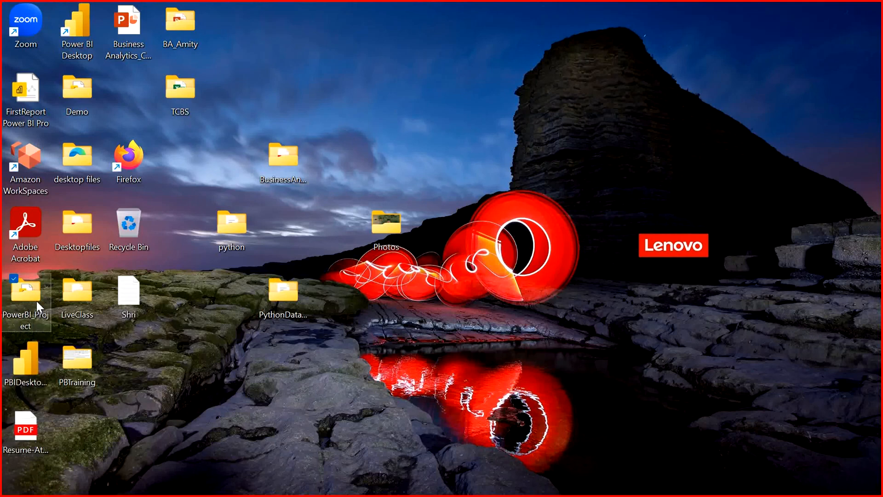
left_click(74, 231)
double_click(73, 232)
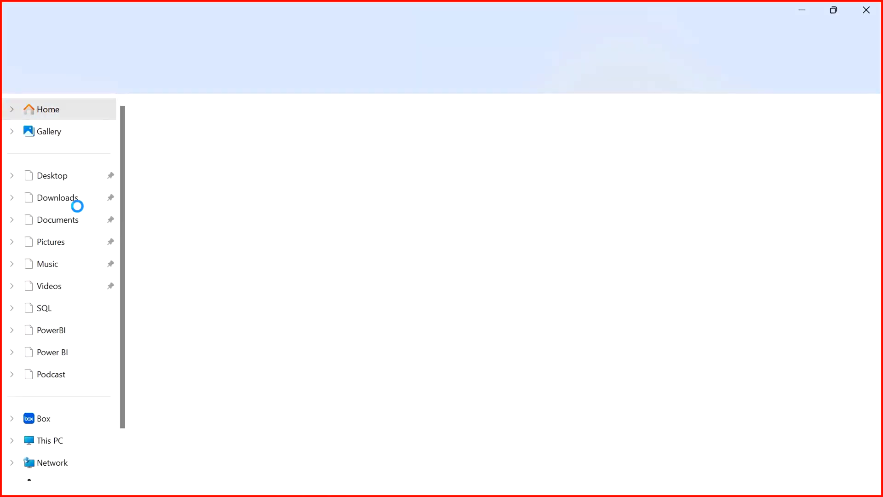
left_click(866, 10)
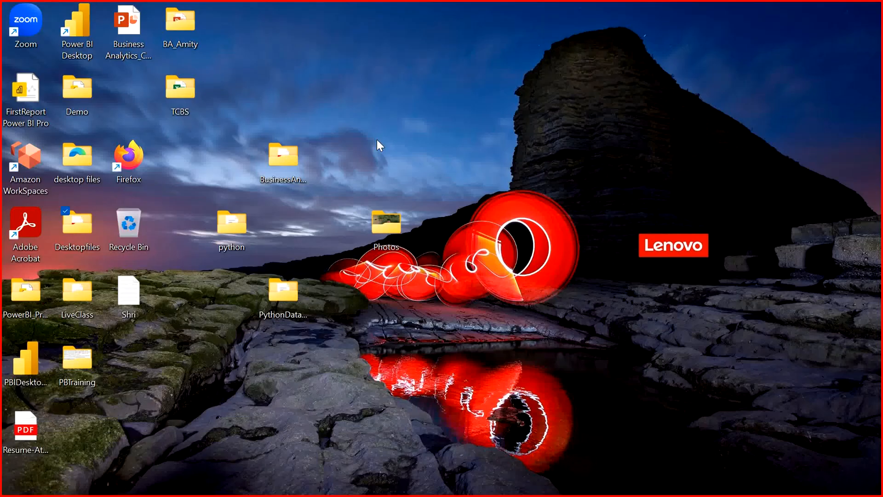
left_click(85, 170)
double_click(84, 170)
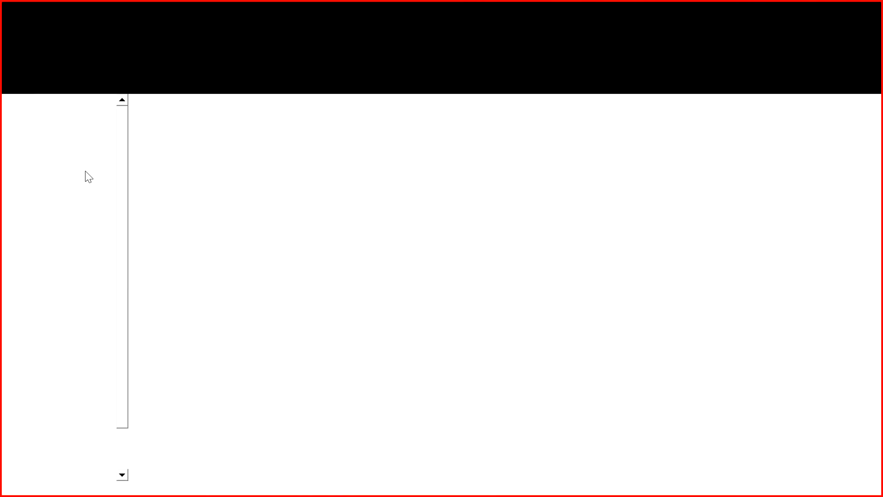
left_click(195, 192)
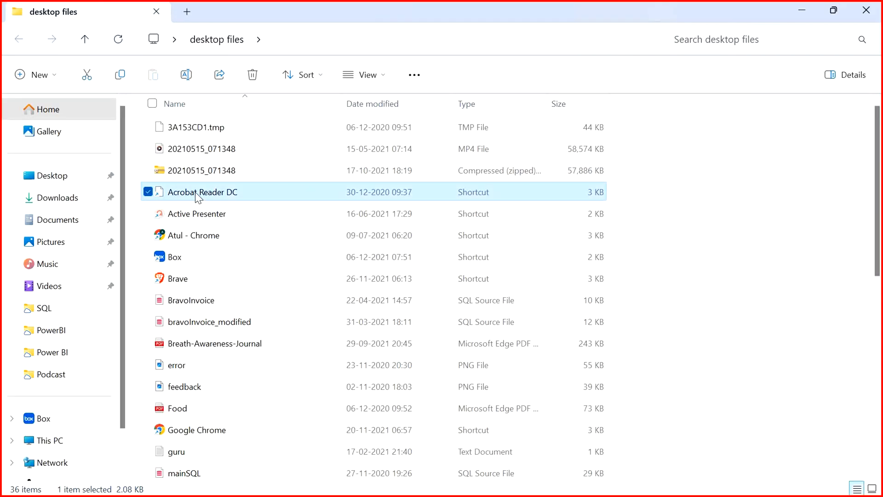
key("p")
key("End")
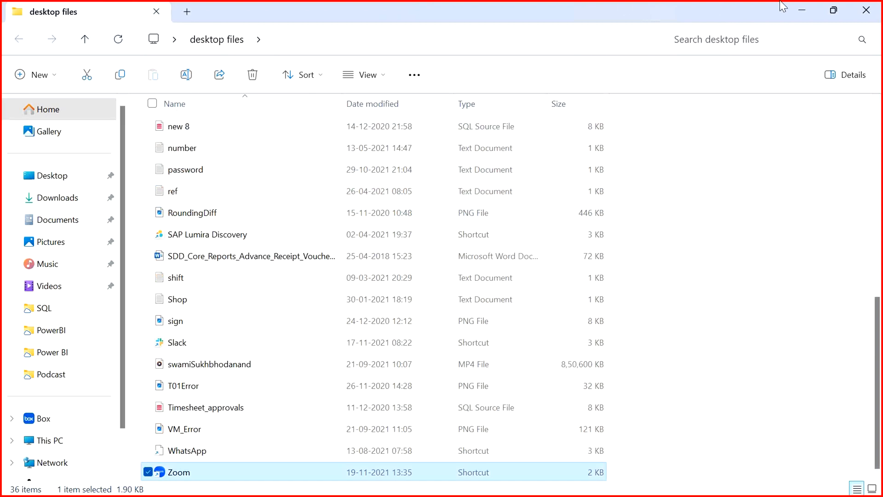
left_click(866, 11)
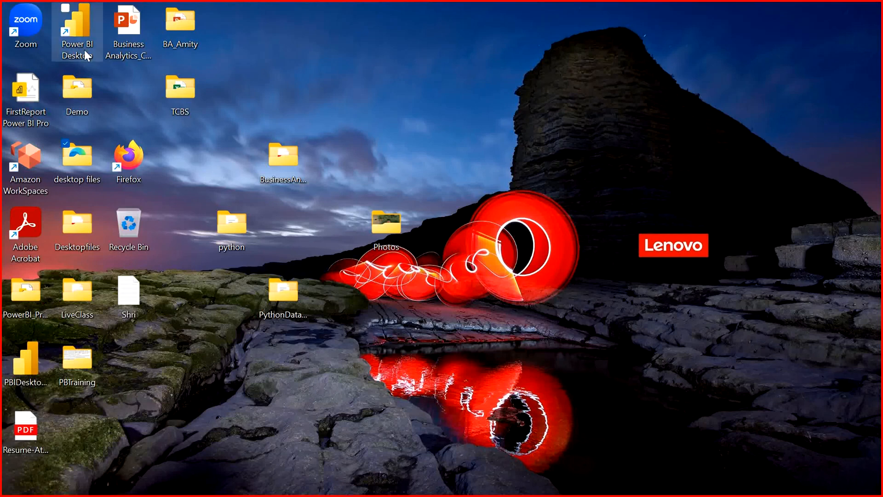
Step: Open the PowerBI_Project folder on the desktop and select the First_Project file
left_click(25, 320)
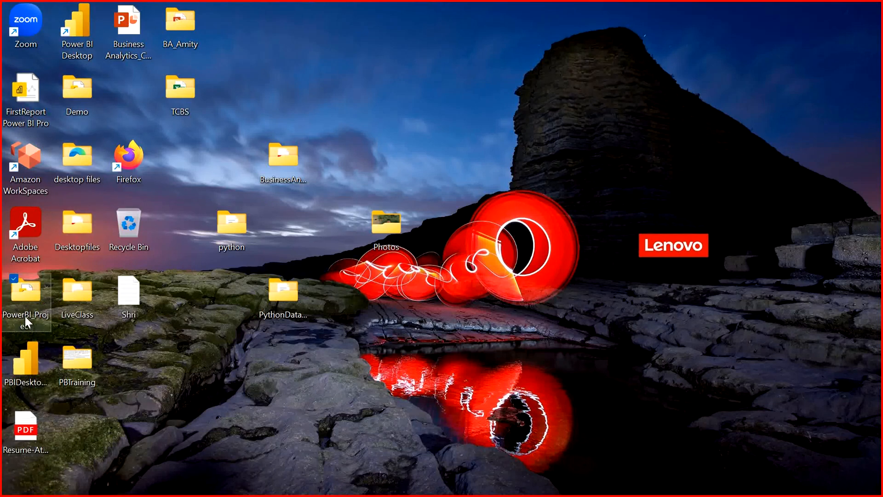
double_click(25, 297)
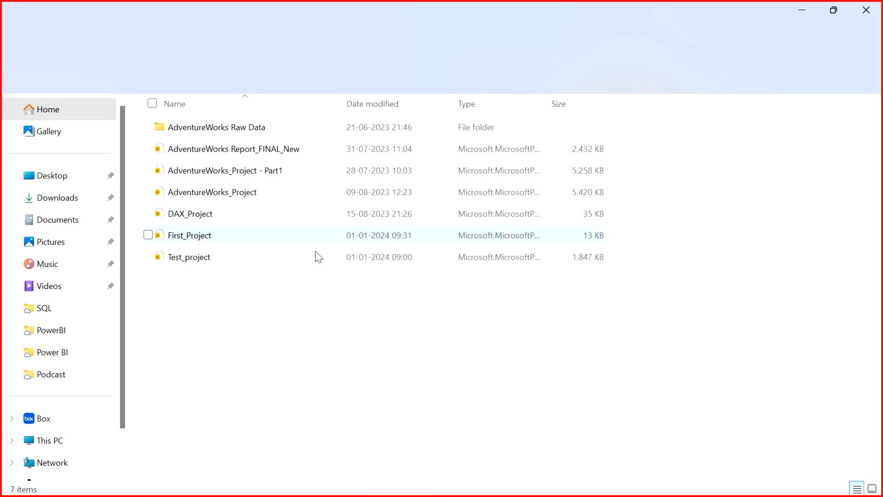
right_click(259, 338)
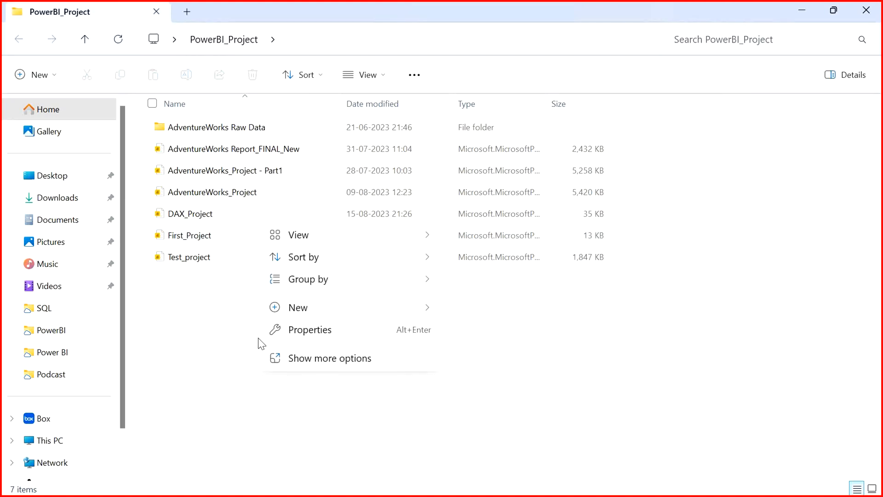
left_click(220, 324)
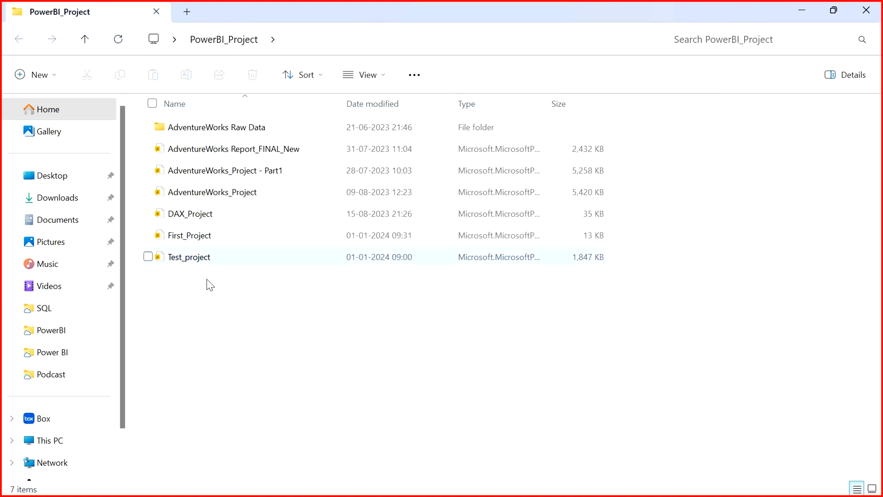
left_click(198, 236)
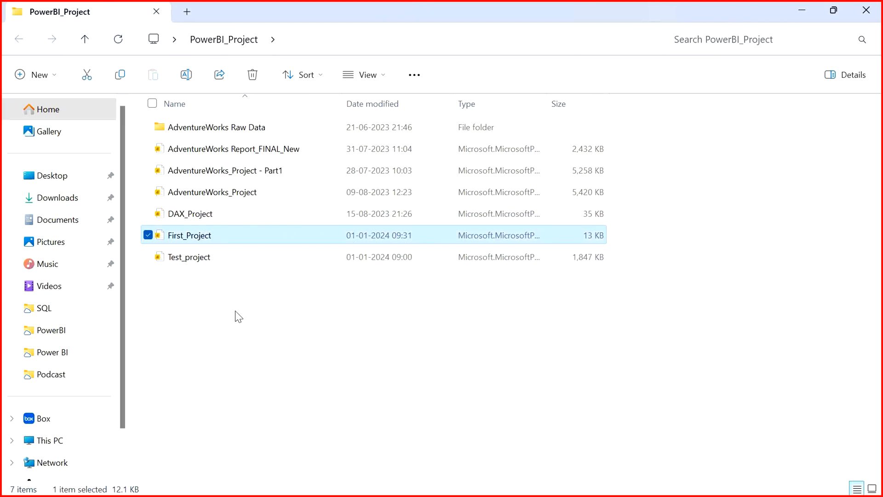
Step: Switch to the First_Project report in Power BI Desktop and open its Options dialog
key("alt+Tab")
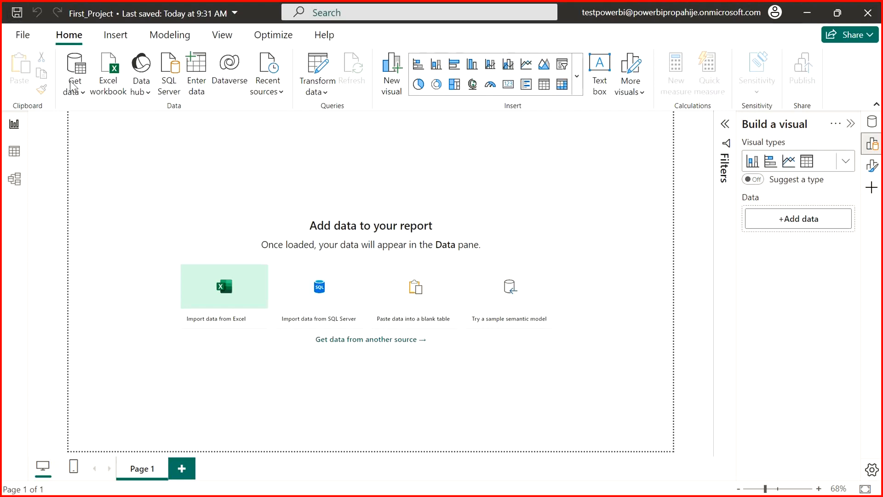
left_click(21, 36)
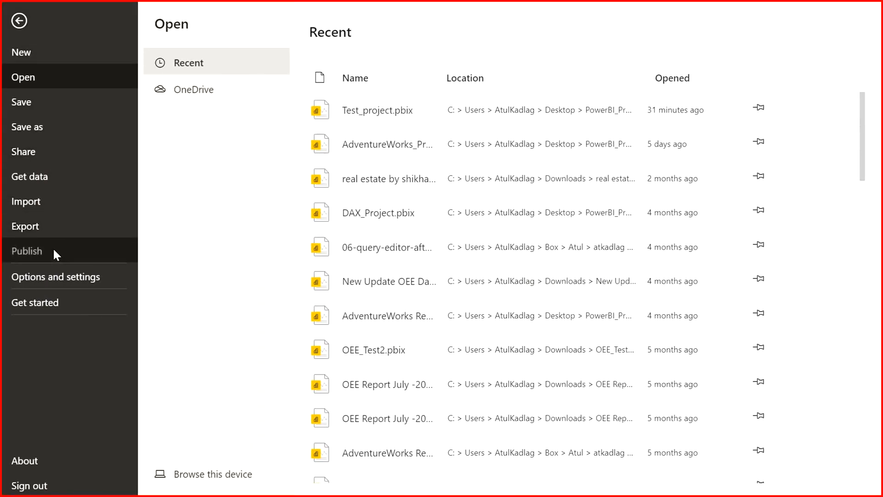
left_click(50, 277)
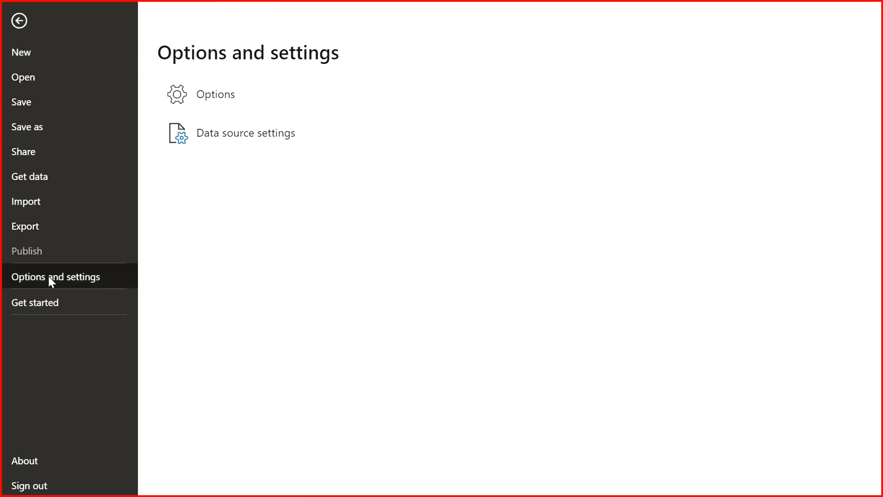
left_click(213, 97)
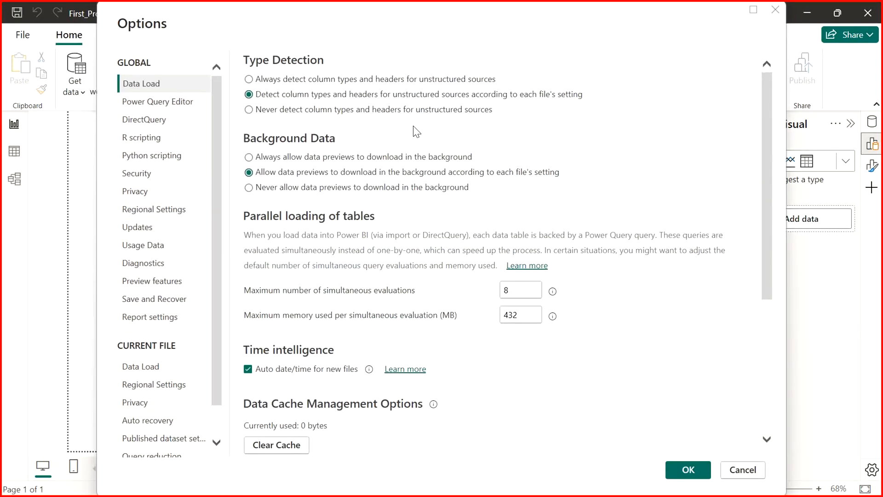
left_click_drag(217, 275, 206, 235)
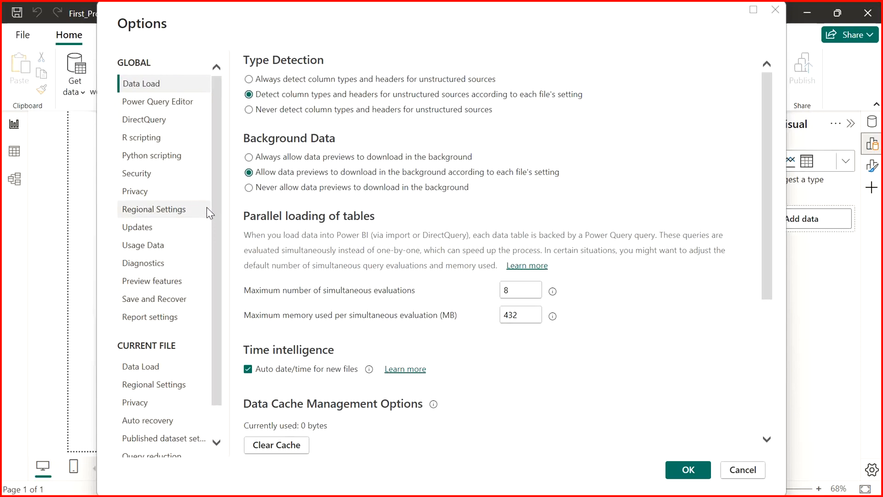
Step: Turn off relationship autodetection, relationship import on first load, and column type and header detection in the current file's Data Load options
left_click(151, 366)
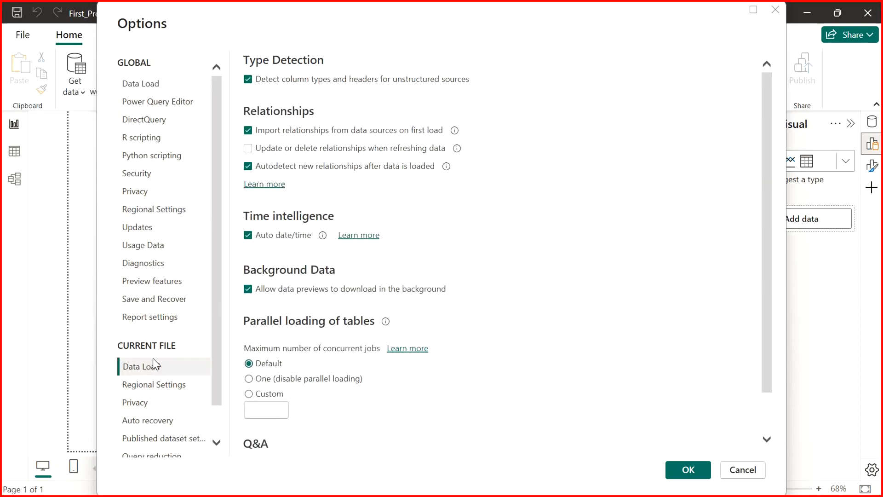
left_click(248, 167)
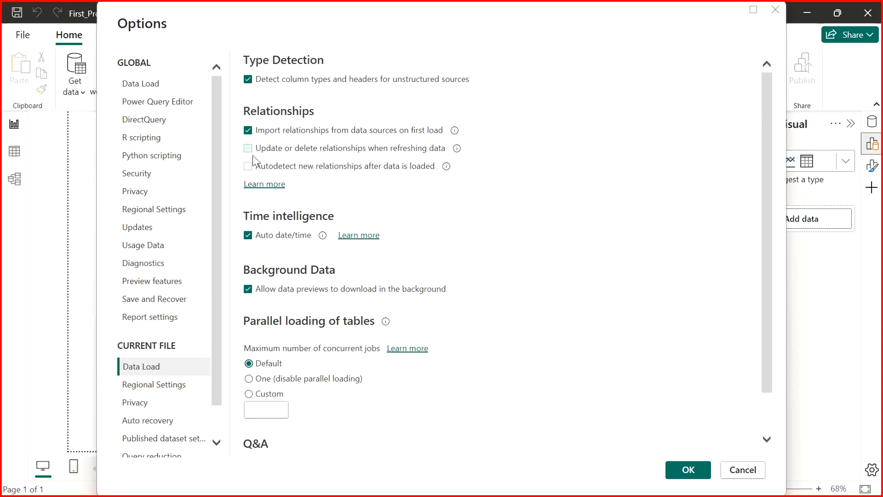
left_click(249, 132)
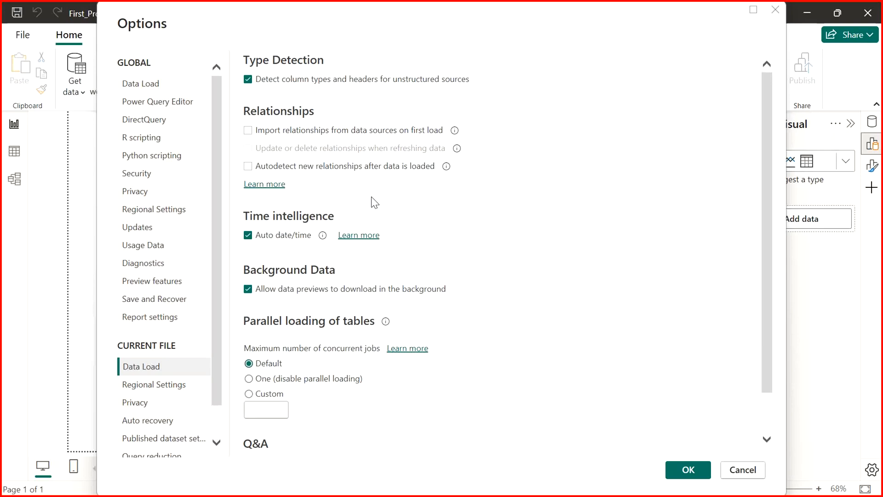
left_click(248, 81)
left_click_drag(770, 343, 775, 282)
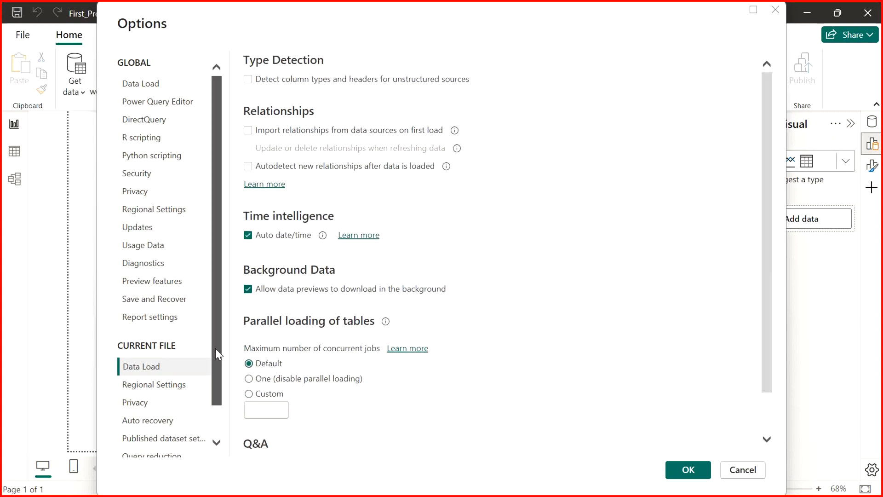
scroll(215, 349, "down", 2)
scroll(214, 341, "up", 2)
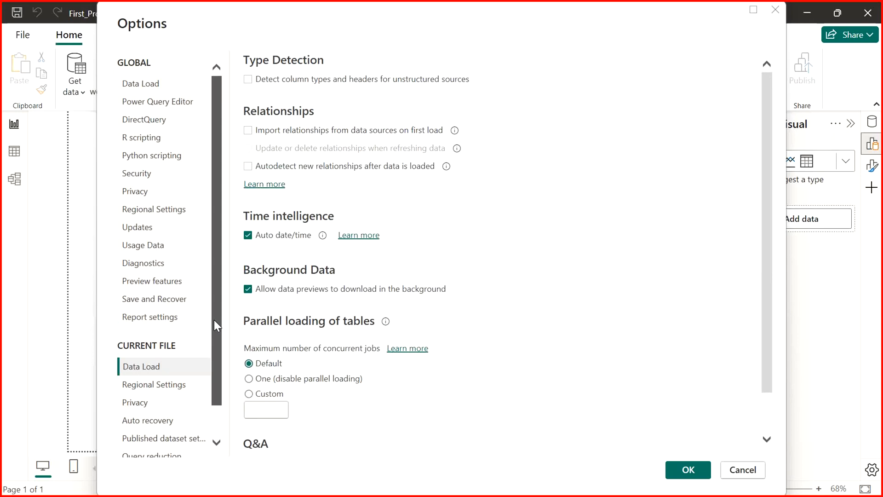
Step: Examine the locales available for import in the current file's Regional Settings, keeping English (India)
left_click(168, 384)
left_click(392, 101)
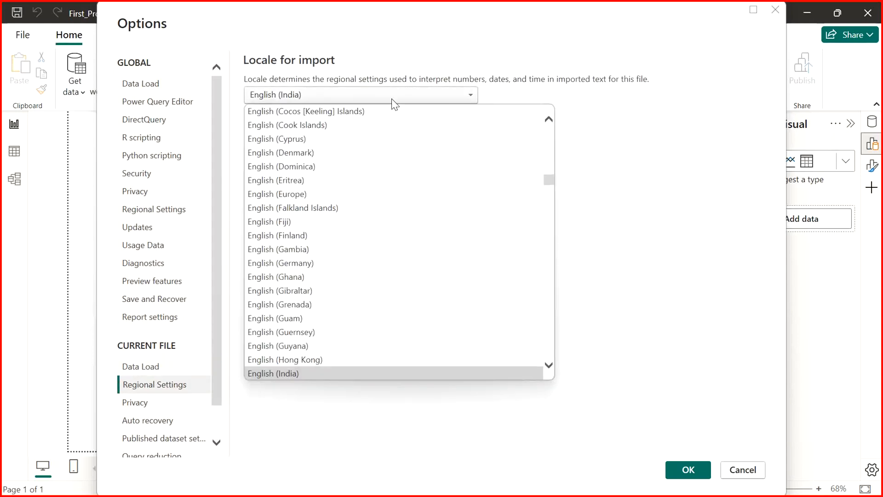
left_click(394, 103)
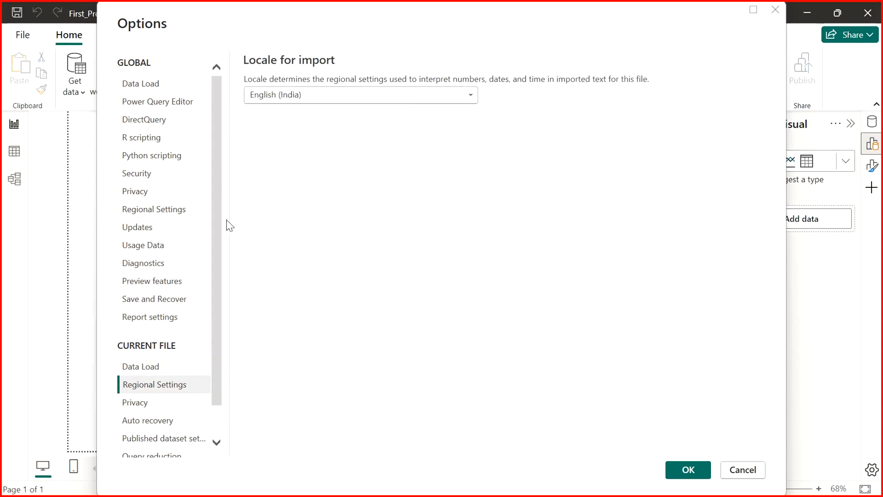
left_click(366, 100)
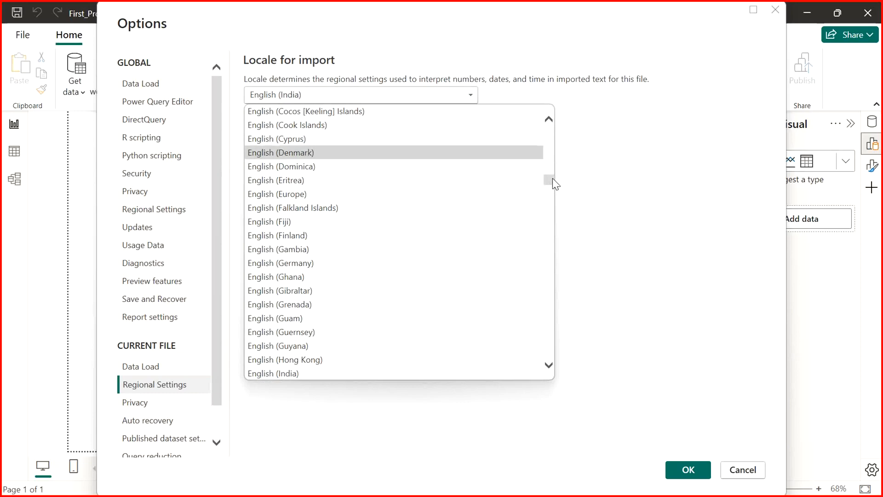
left_click_drag(553, 182, 587, 154)
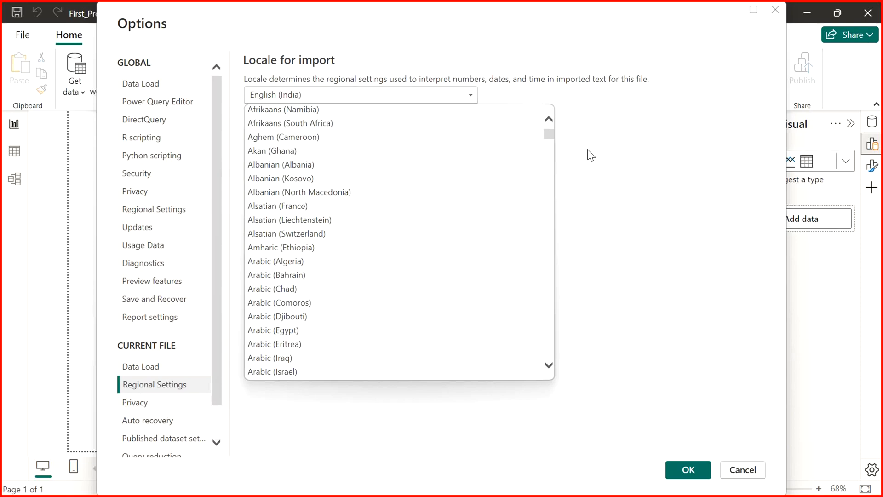
left_click(600, 113)
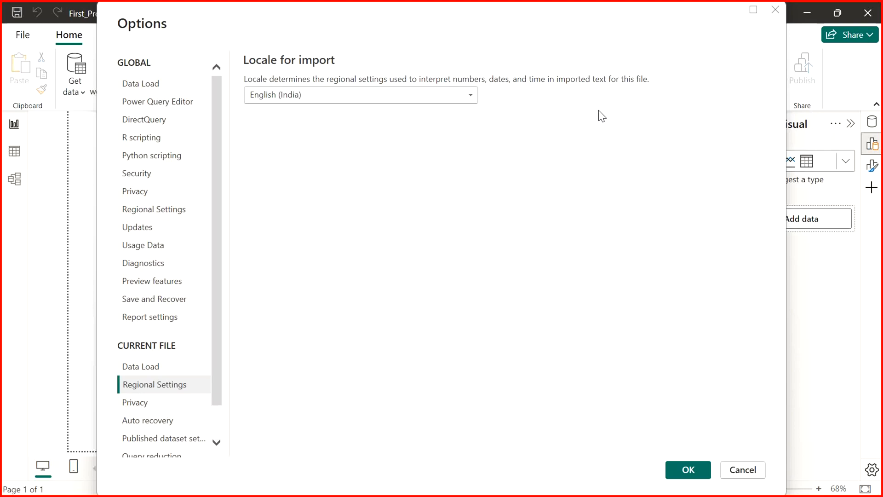
left_click(472, 95)
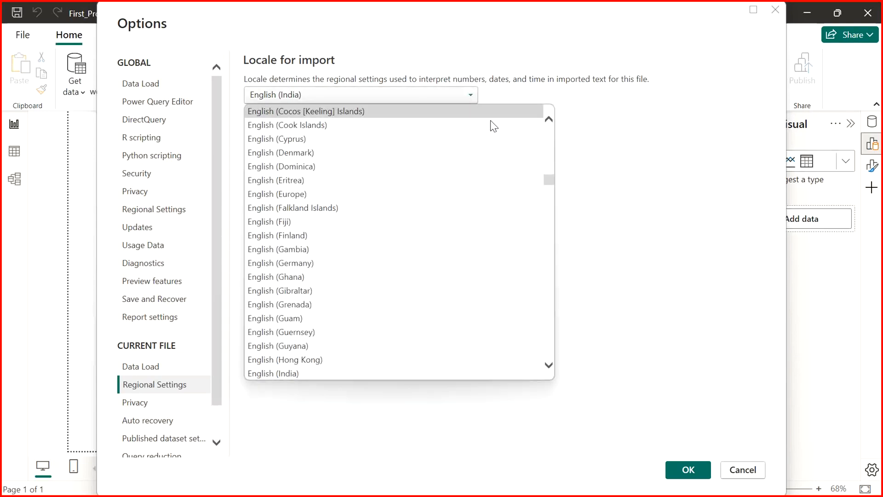
left_click_drag(547, 179, 581, 211)
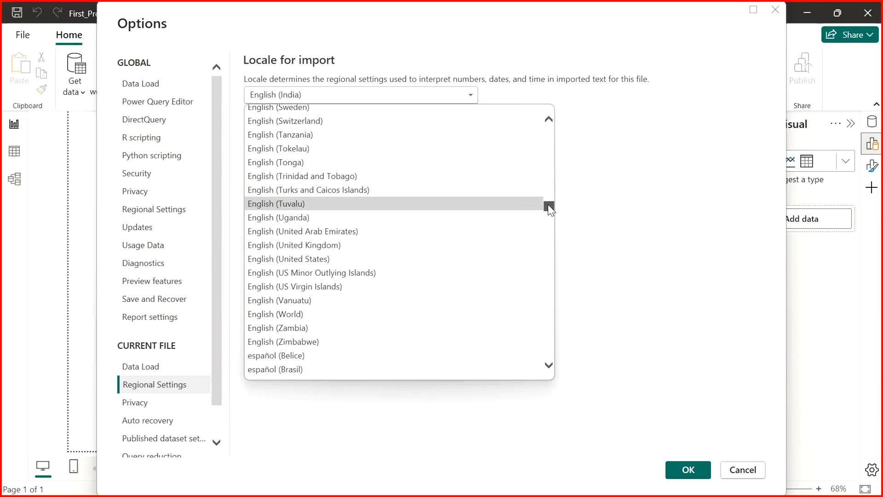
left_click_drag(550, 210, 572, 125)
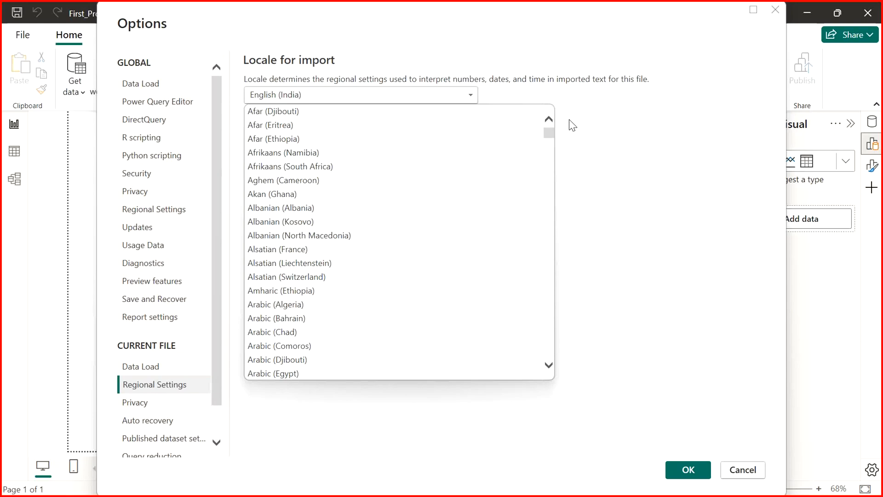
left_click(593, 141)
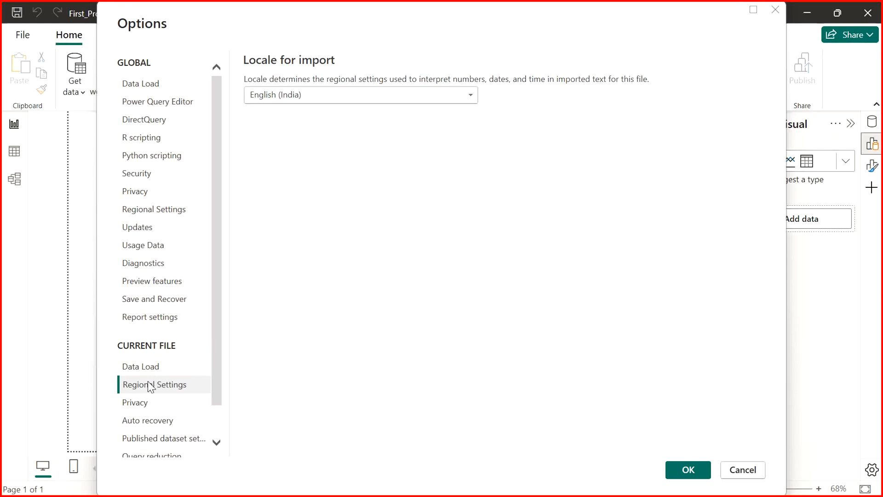
Step: Compare the current file's Data Load options with the global ones, including the time intelligence and cache settings
left_click(136, 367)
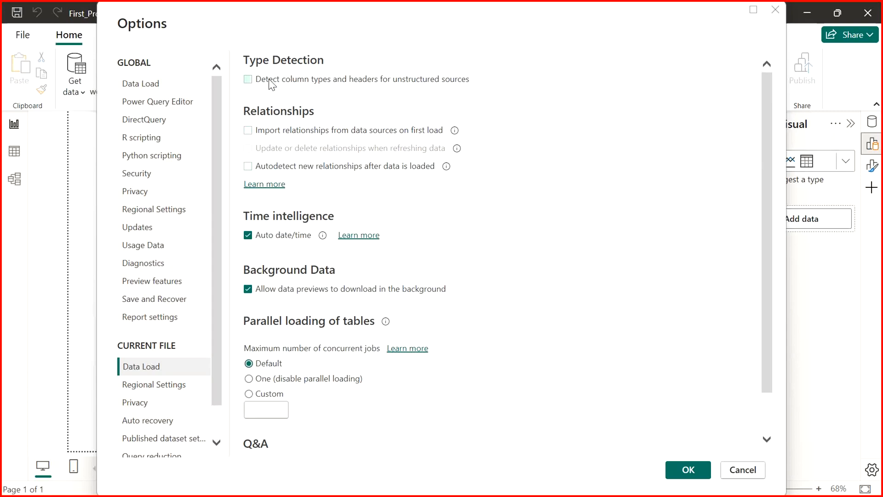
scroll(212, 219, "down", 2)
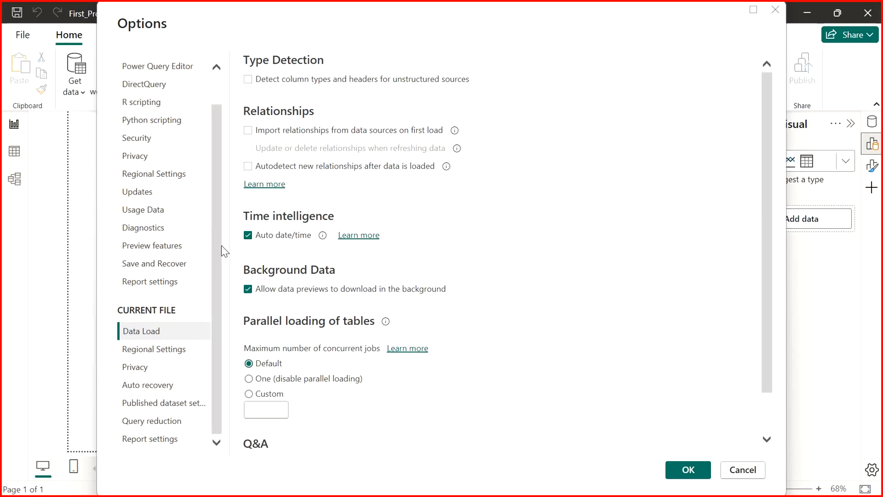
scroll(221, 245, "up", 2)
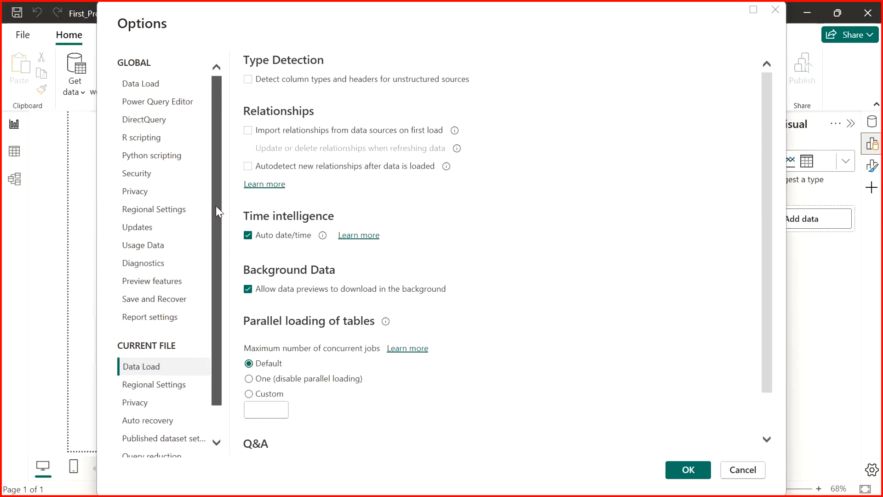
left_click(151, 85)
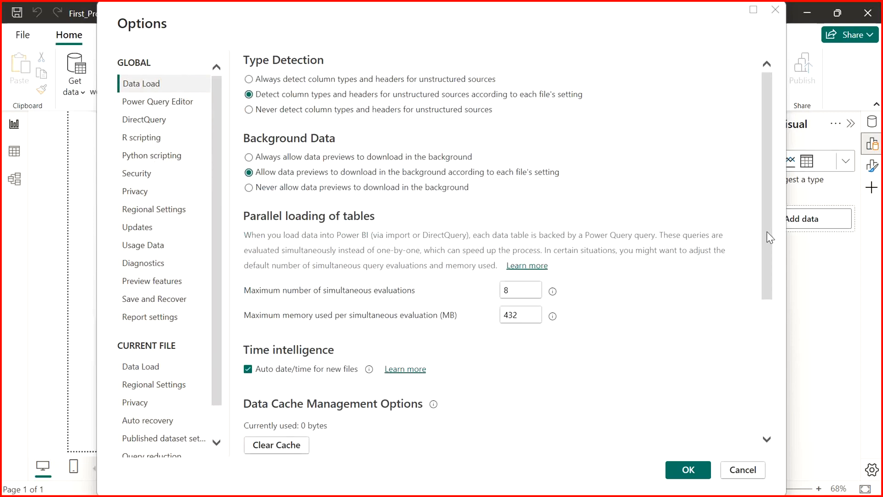
left_click_drag(767, 231, 757, 395)
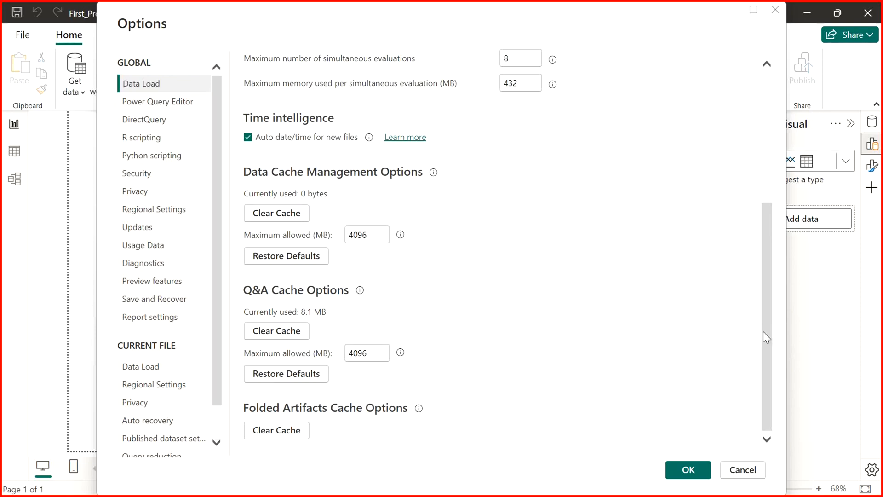
left_click_drag(763, 332, 770, 389)
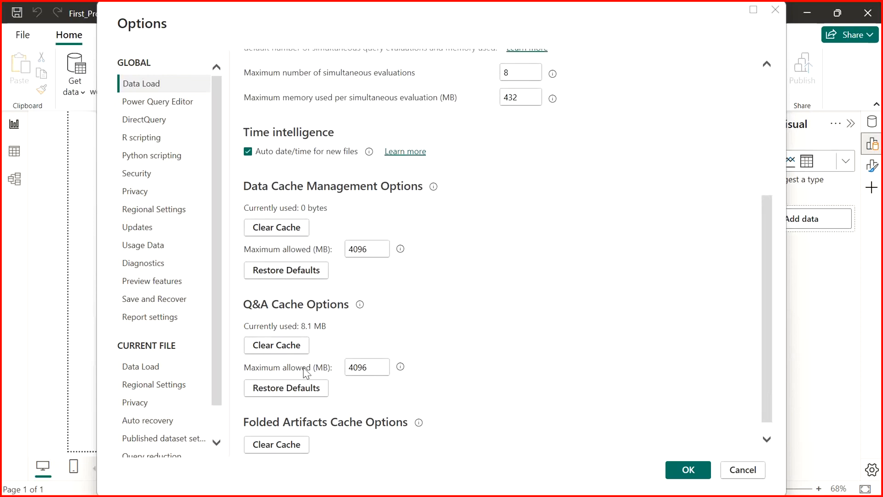
left_click_drag(765, 396, 761, 263)
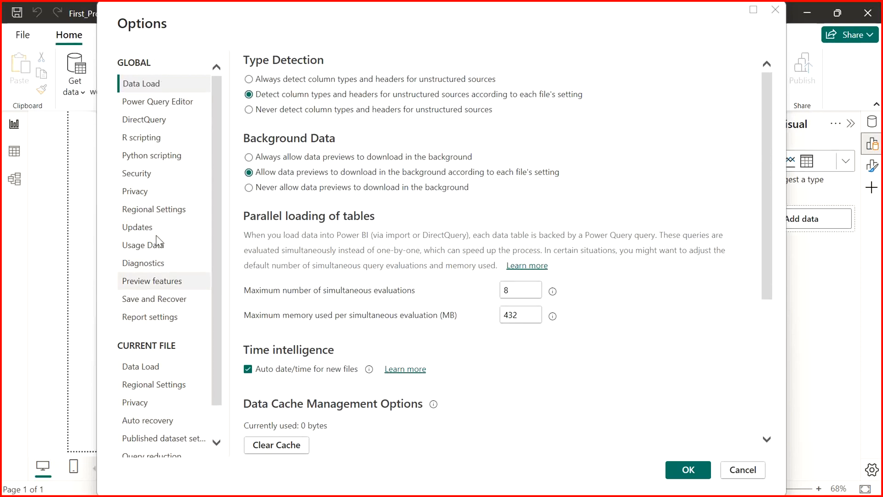
scroll(219, 209, "down", 2)
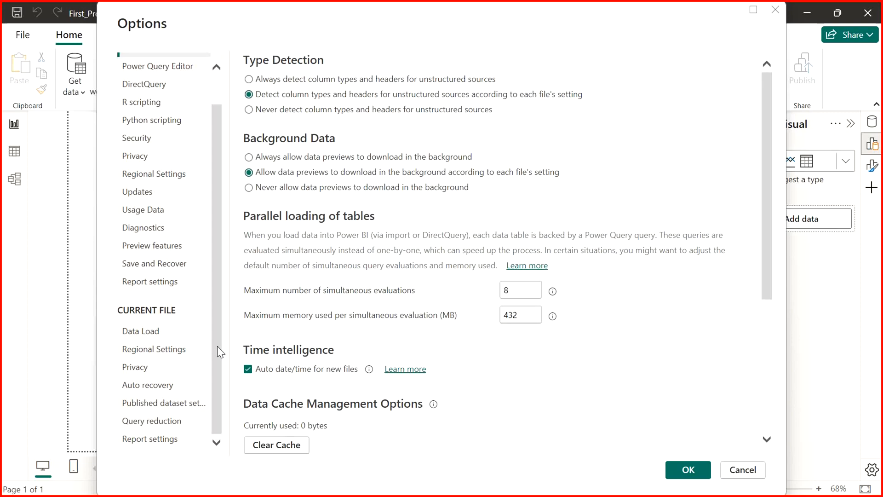
scroll(217, 346, "up", 2)
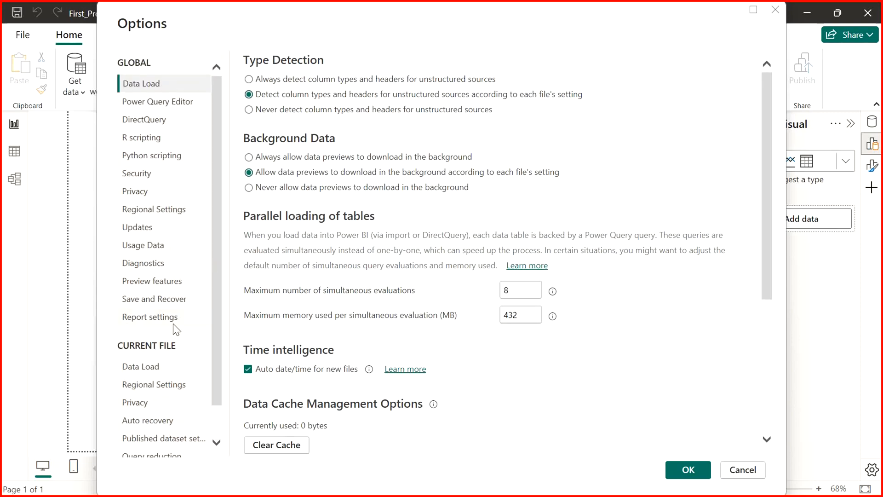
left_click(154, 367)
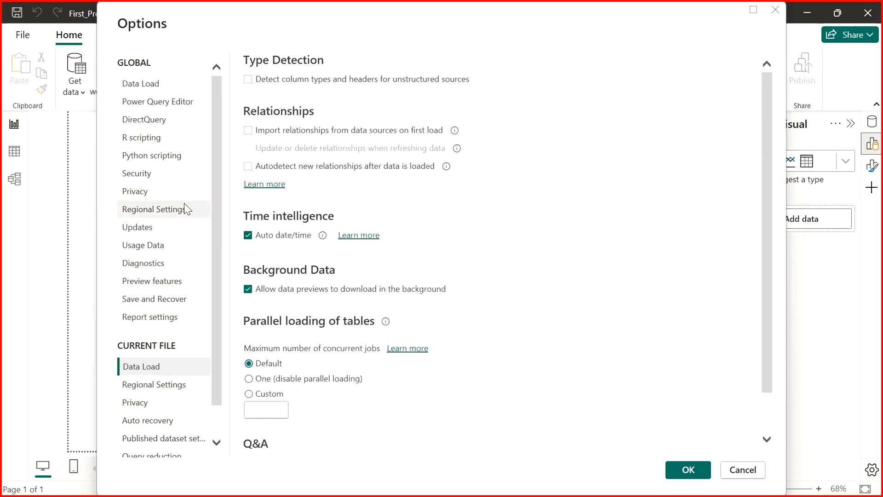
left_click(155, 85)
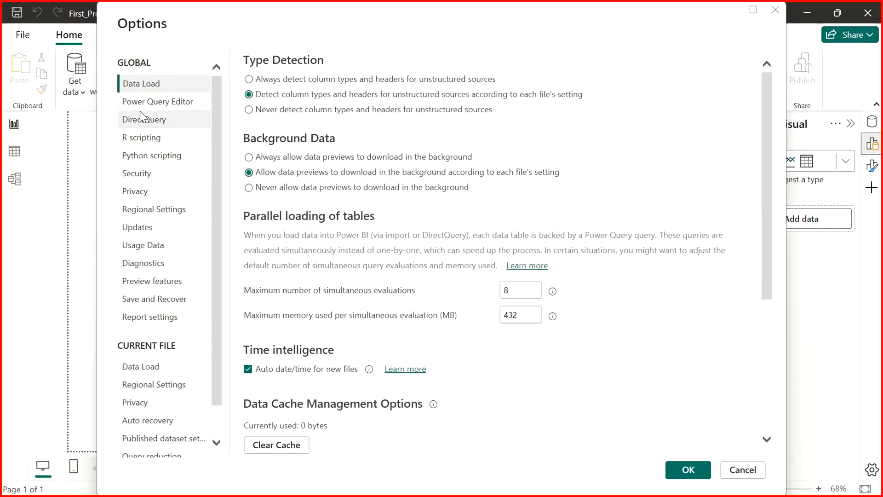
Step: Review the global Power Query Editor, DirectQuery, R scripting and Python scripting options
left_click(158, 102)
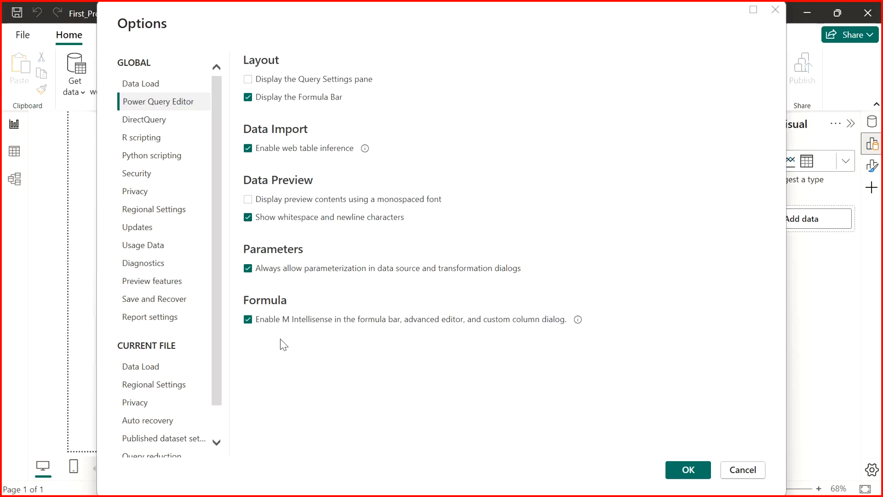
left_click(139, 122)
left_click(141, 143)
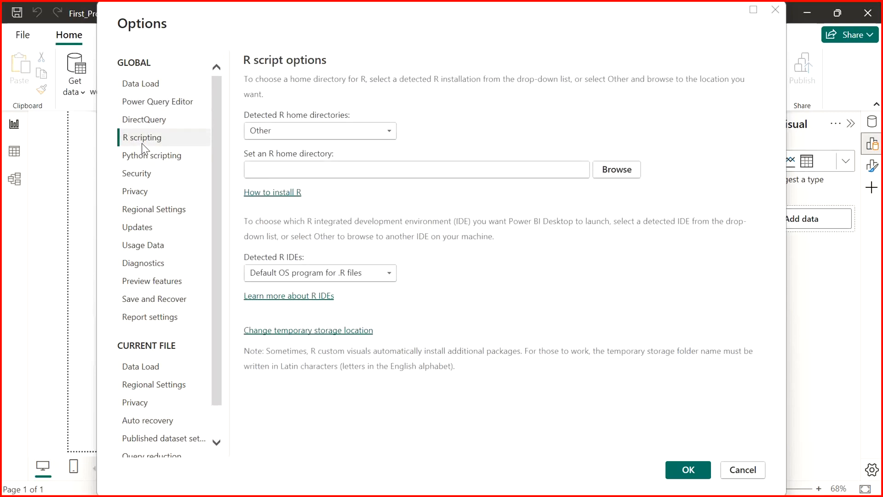
left_click(148, 161)
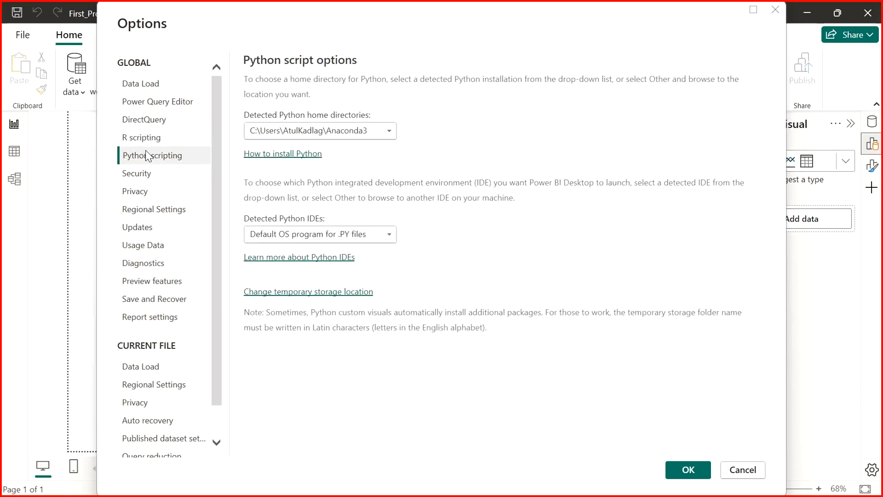
Step: Examine the global Security options, including data extensions and map visuals, and the global Privacy levels
left_click(140, 174)
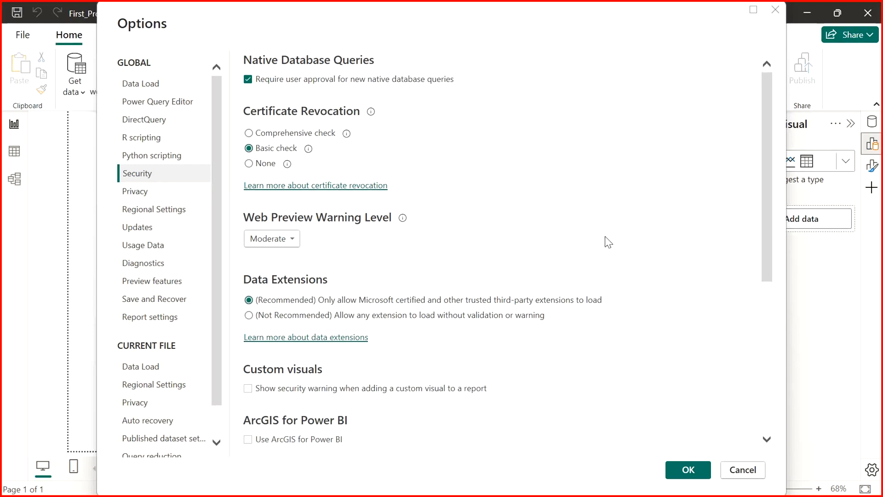
left_click_drag(770, 263, 751, 355)
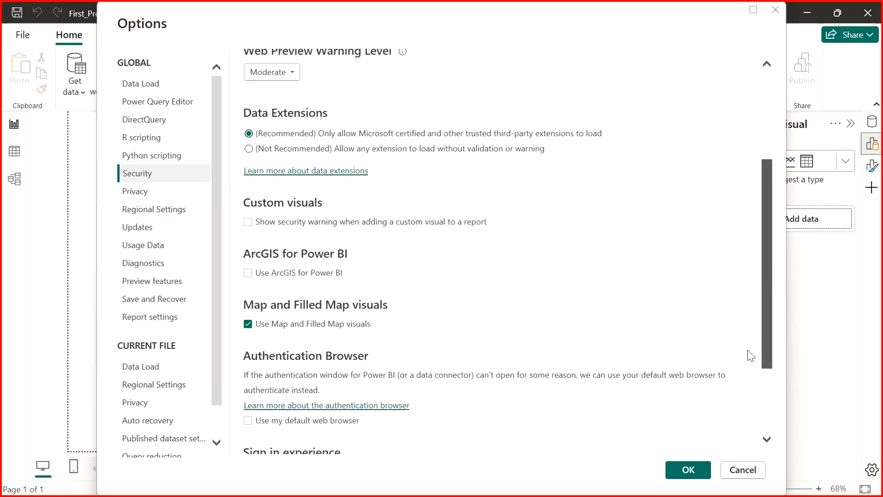
left_click(245, 325)
left_click(251, 326)
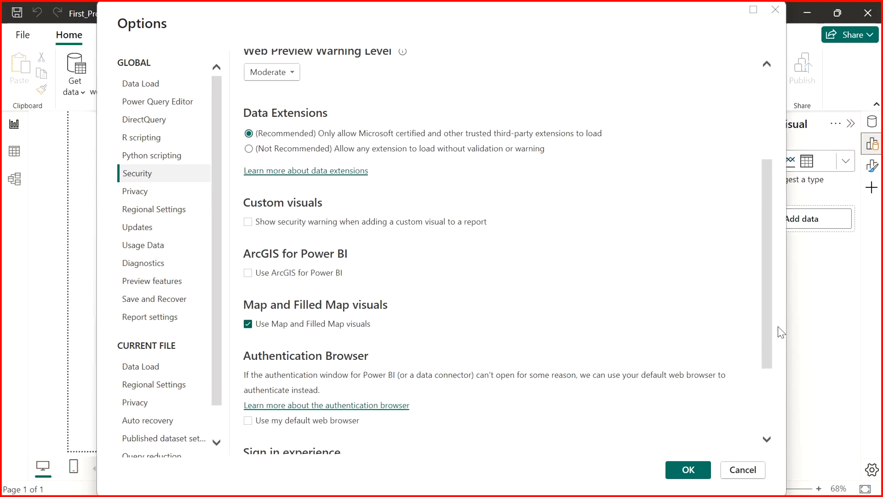
mouse_move(766, 324)
left_mouse_down()
mouse_move(757, 385)
mouse_move(757, 335)
left_mouse_up()
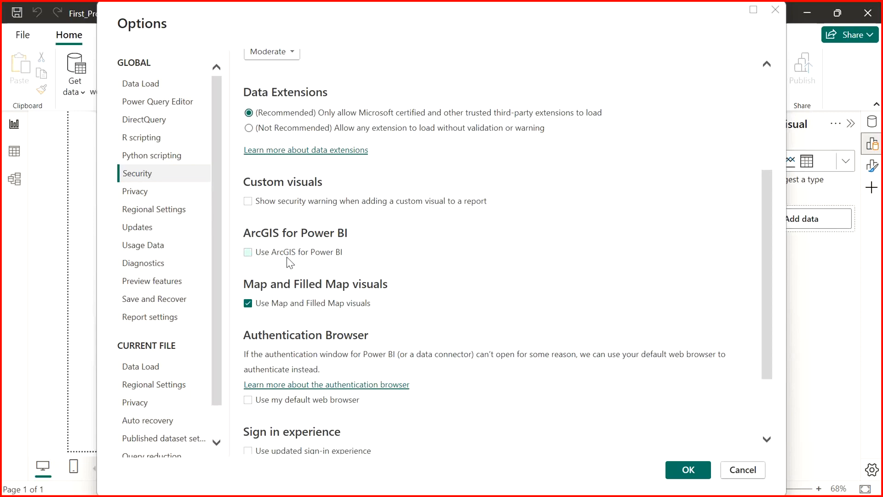
left_click(134, 195)
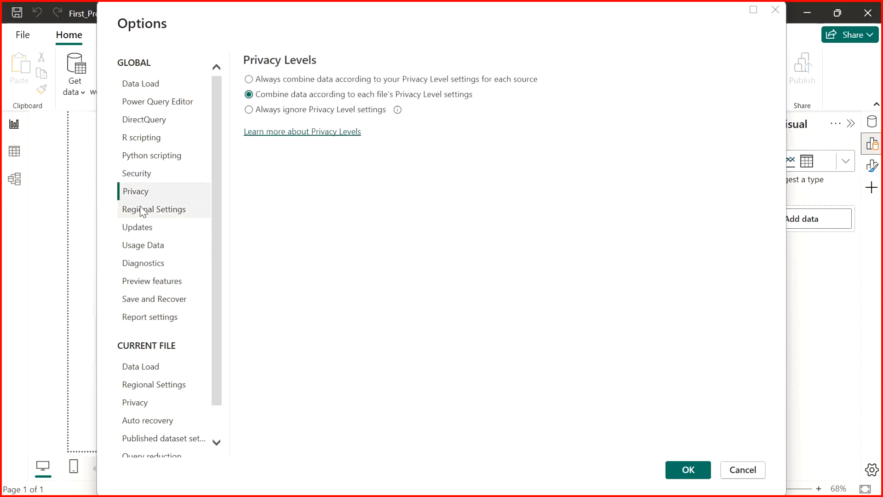
Step: Set the model language to Hindi (India) in the global Regional Settings
left_click(140, 209)
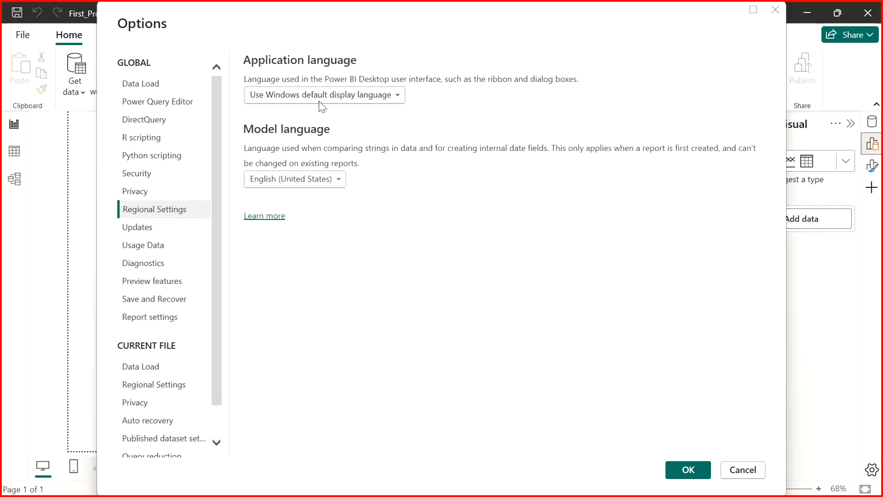
left_click(332, 183)
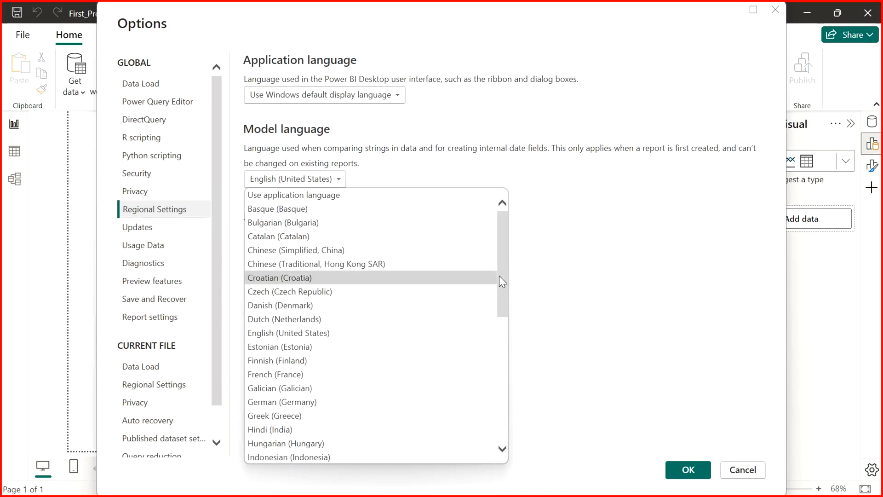
left_click_drag(501, 275, 498, 307)
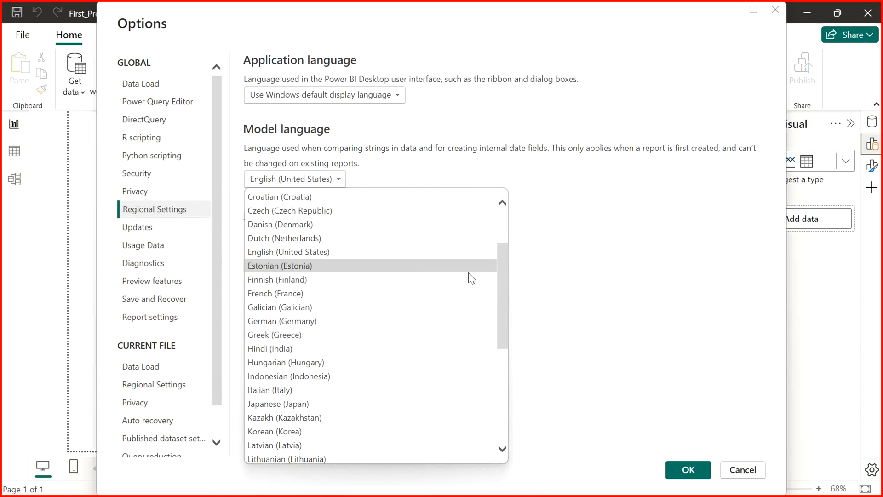
left_click(511, 340)
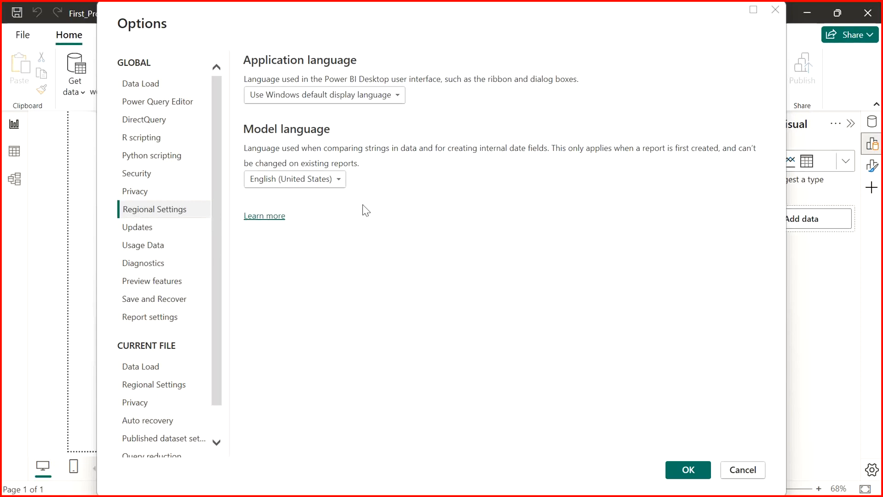
left_click(339, 180)
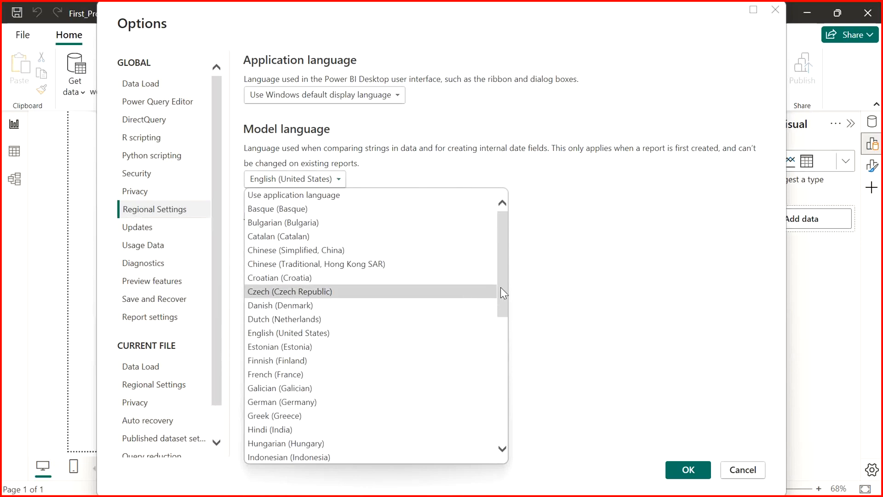
left_click_drag(496, 288, 469, 365)
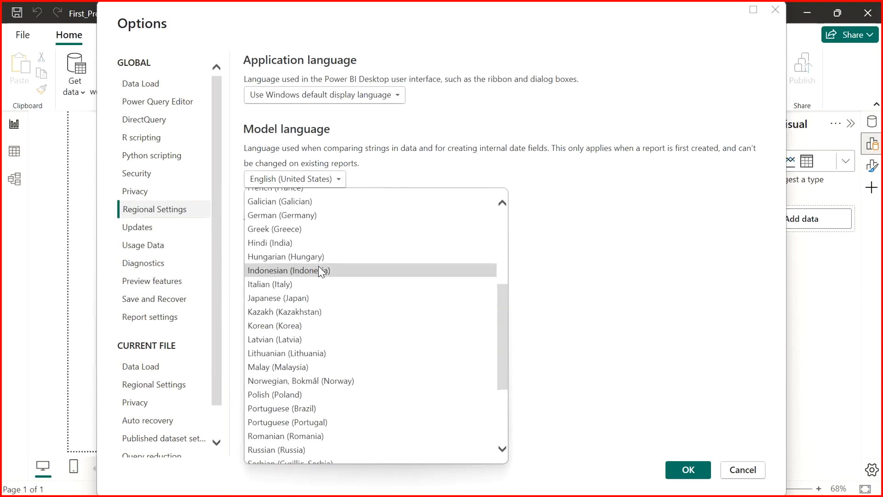
left_click(331, 242)
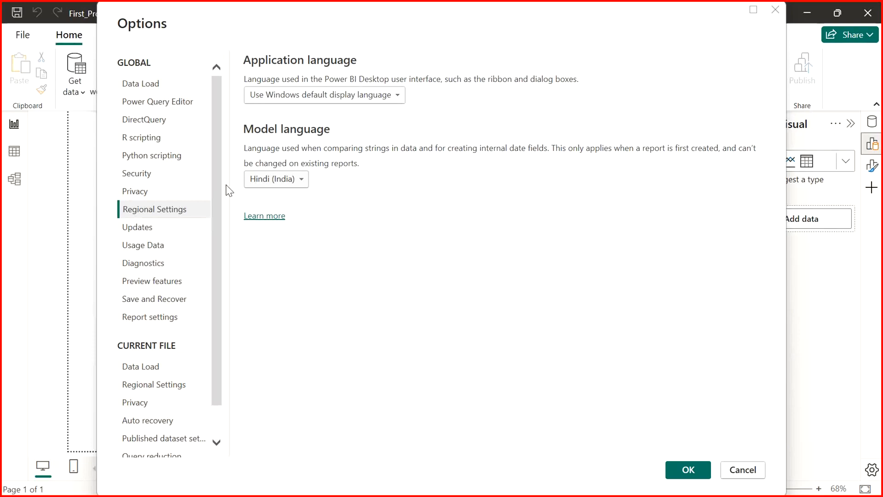
Step: Examine the global Updates, Usage Data and Diagnostics options, including the query diagnostics settings
left_click(151, 234)
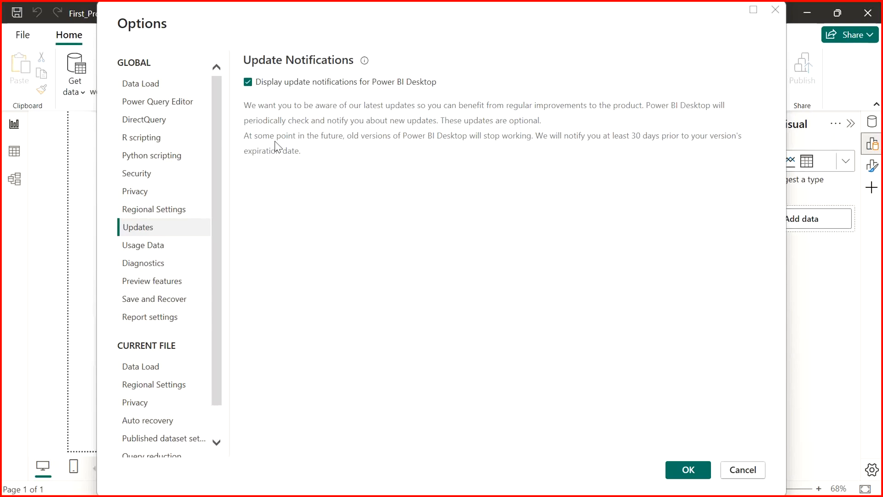
left_click(158, 247)
left_click(151, 268)
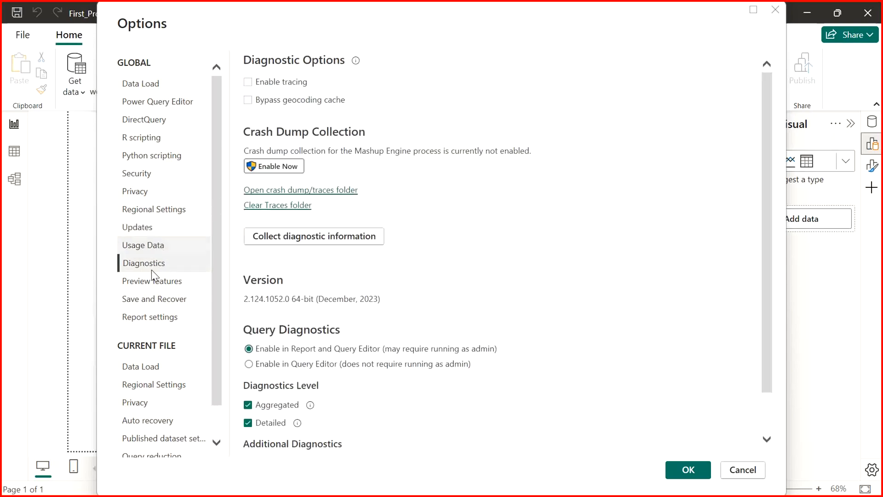
left_click(130, 246)
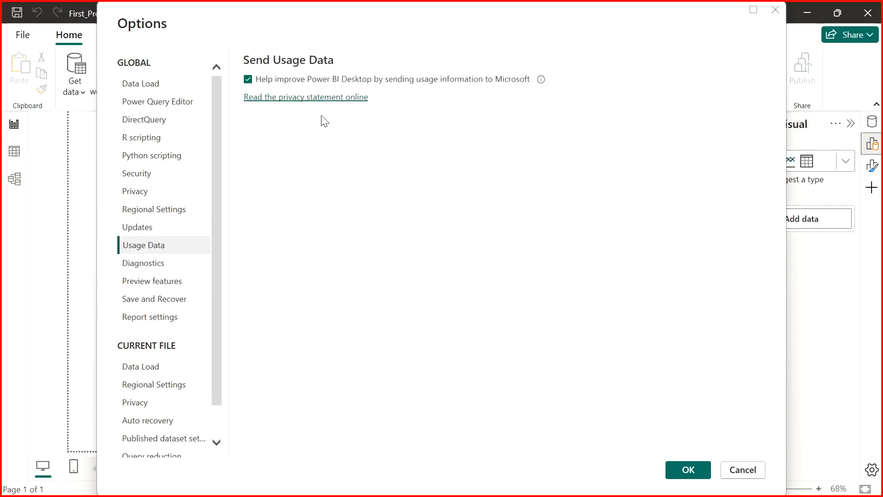
left_click(248, 81)
left_click(255, 80)
left_click(164, 263)
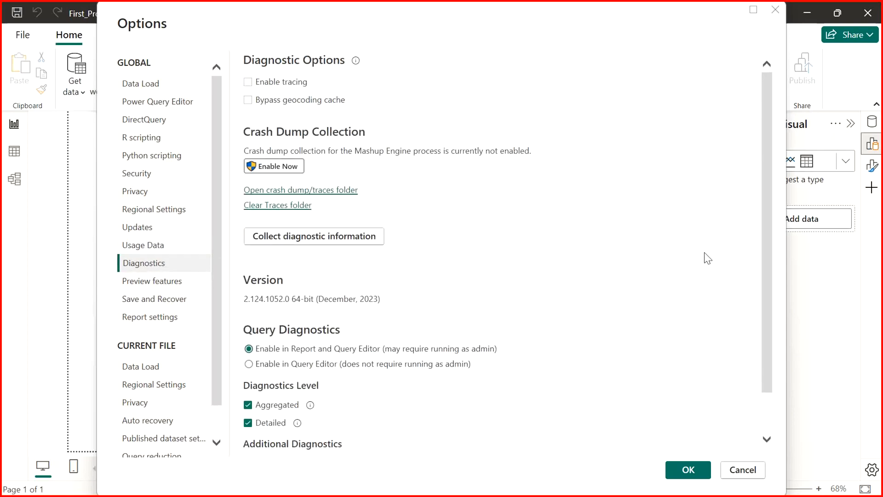
scroll(767, 284, "down", 2)
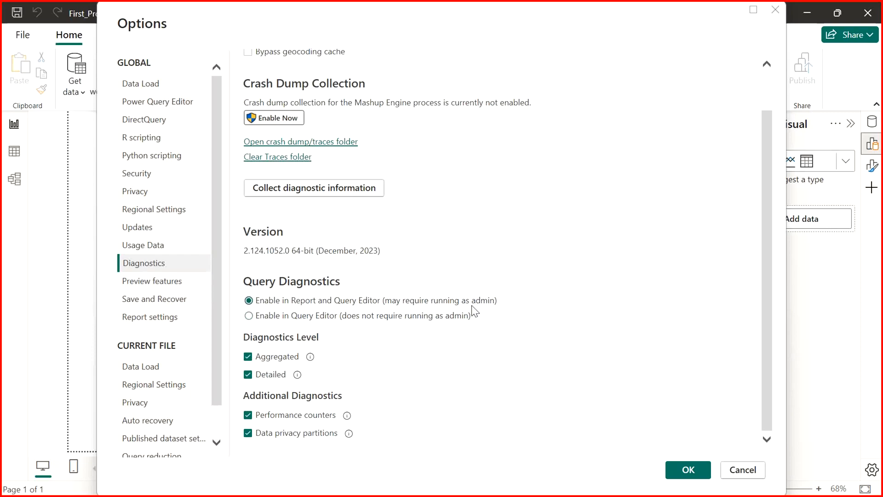
Step: Review the global Preview features, the auto recovery file location in Save and Recover, and the global Report settings
left_click(142, 282)
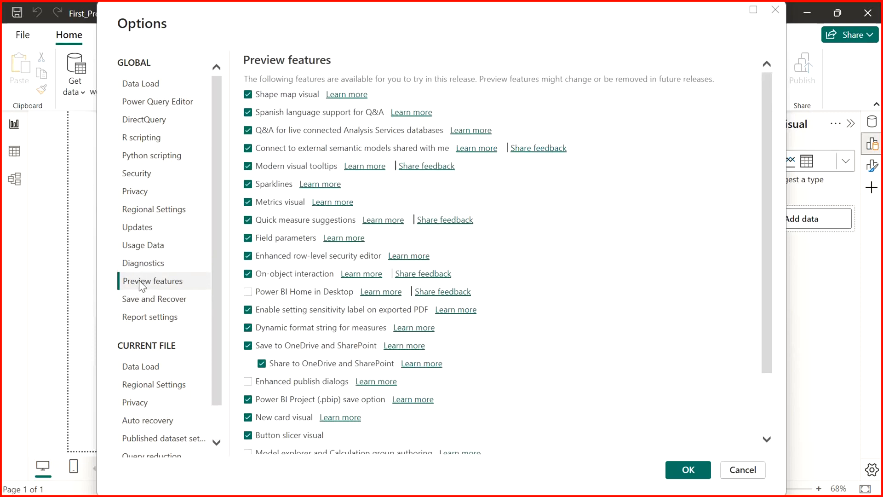
mouse_move(769, 140)
left_mouse_down()
mouse_move(762, 315)
mouse_move(771, 133)
left_mouse_up()
left_click_drag(770, 250, 784, 143)
left_click(170, 303)
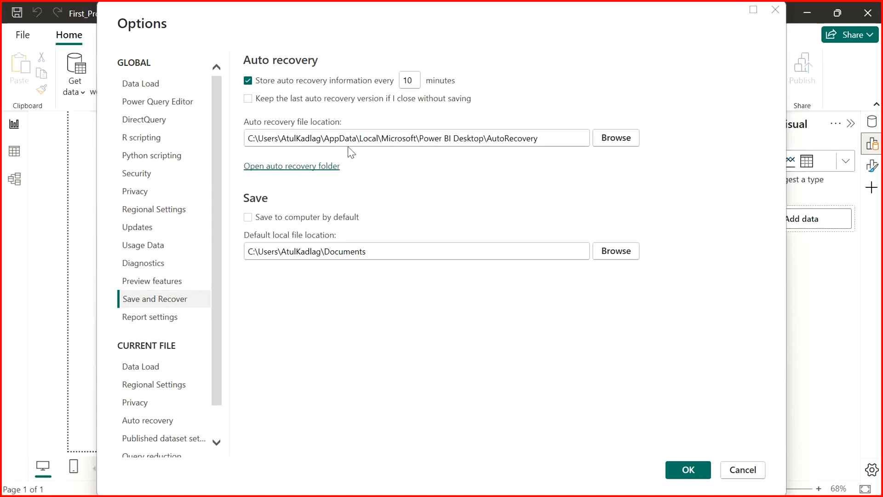
left_click_drag(541, 140, 272, 146)
left_click(455, 170)
left_click(171, 316)
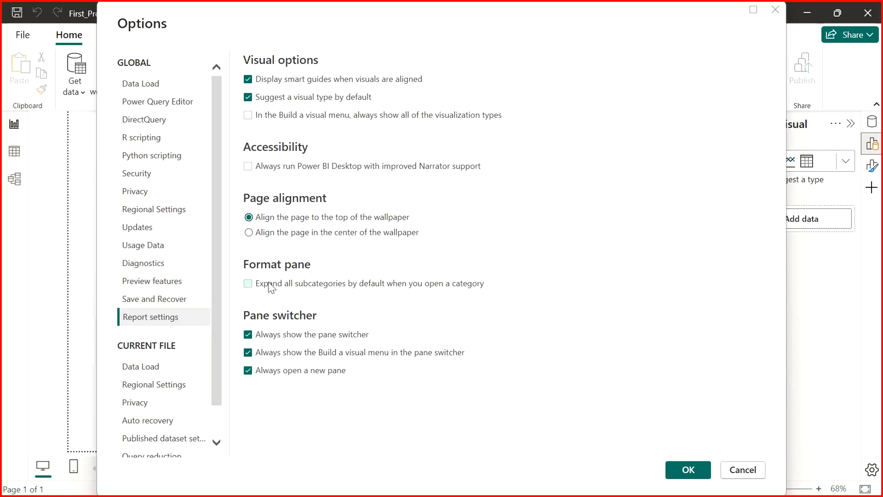
Step: Check the current file's Data Load options and Report settings, and return to the global Regional Settings
scroll(219, 318, "down", 2)
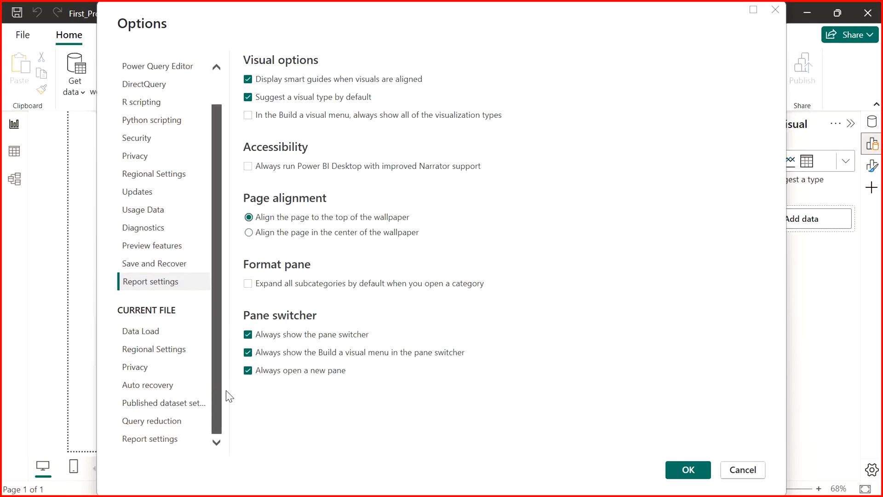
left_click(159, 334)
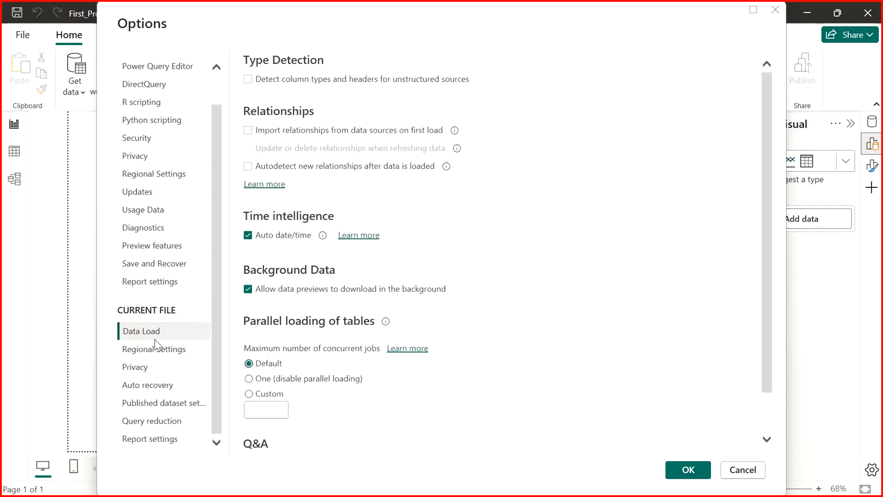
left_click(168, 441)
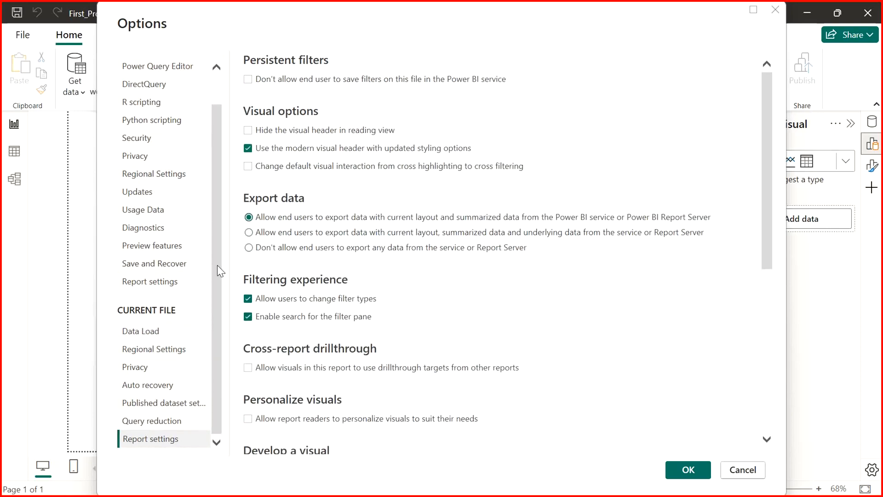
left_click(184, 175)
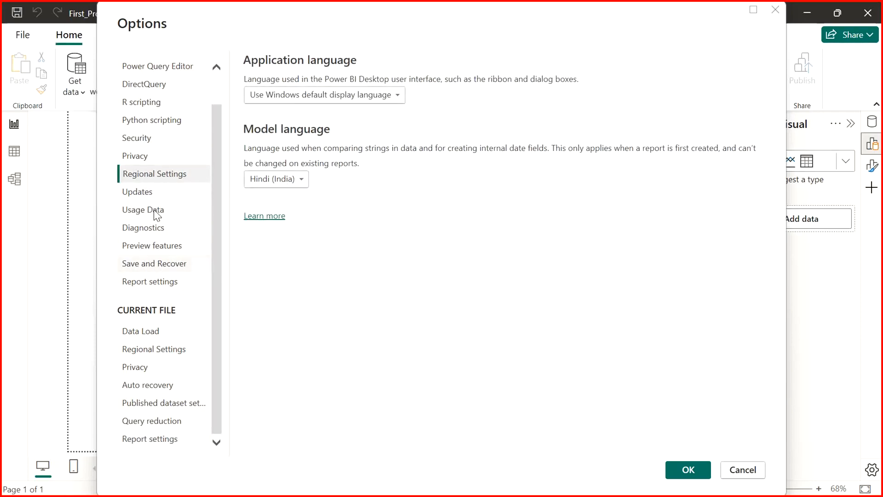
Step: Check the current file's Data Load options, accept the settings and acknowledge the restart notice
left_click(151, 332)
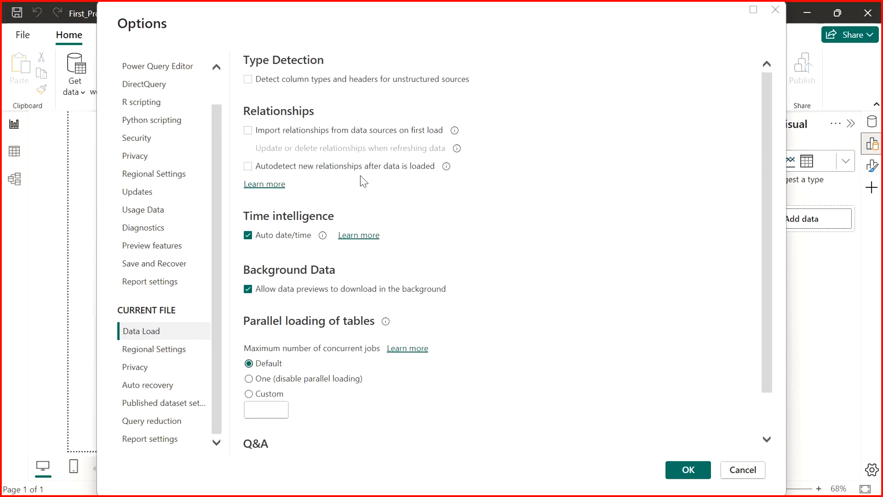
left_click(690, 469)
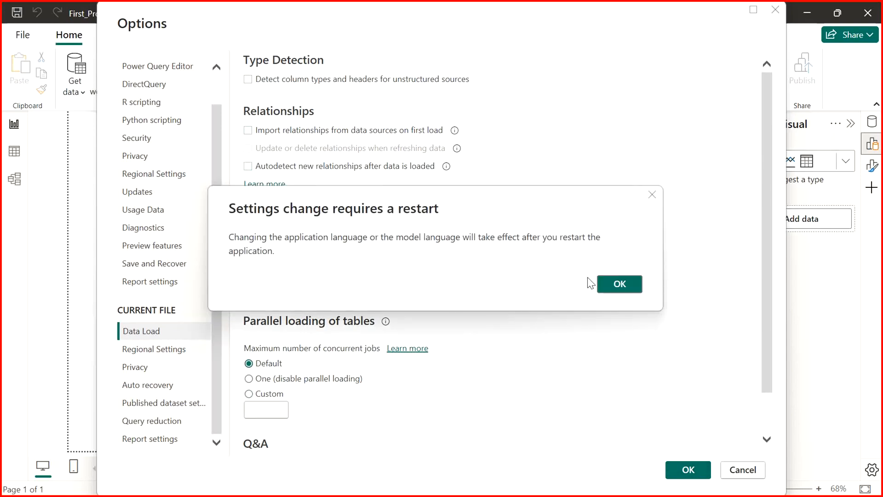
left_click(634, 286)
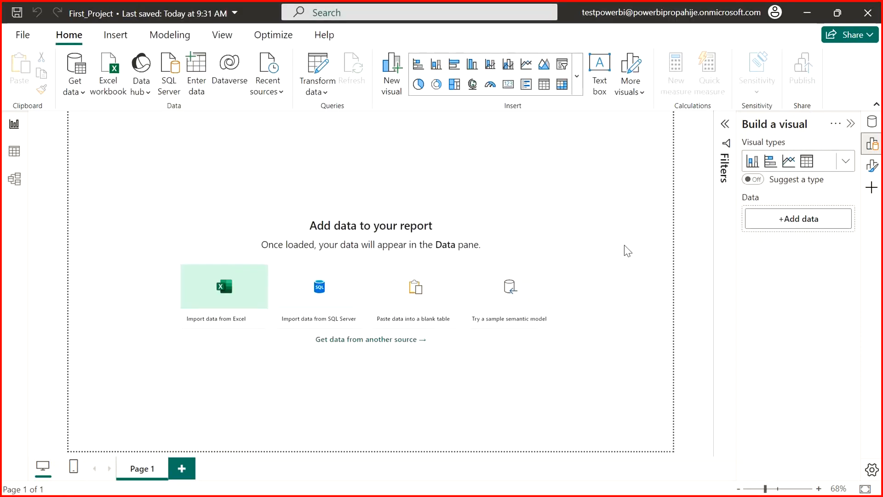
Step: Save the First_Project report and restart Power BI Desktop from the desktop
left_click(18, 16)
left_click(867, 13)
key("super+d")
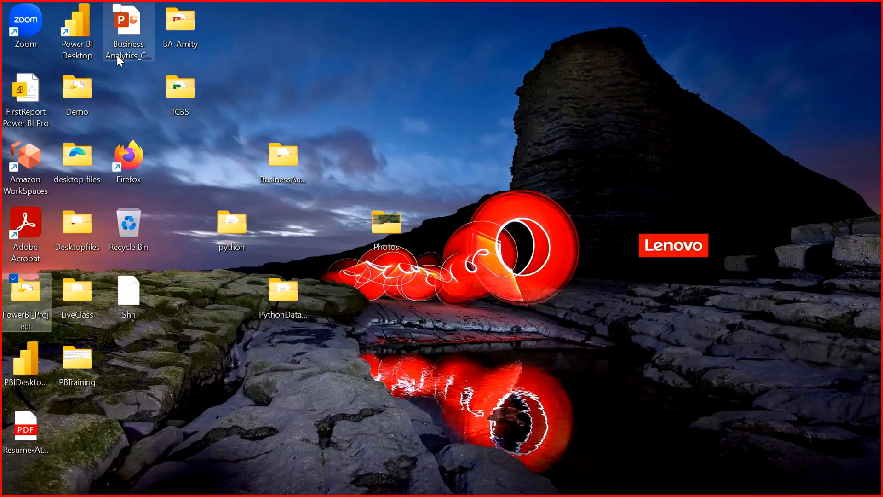
left_click(87, 46)
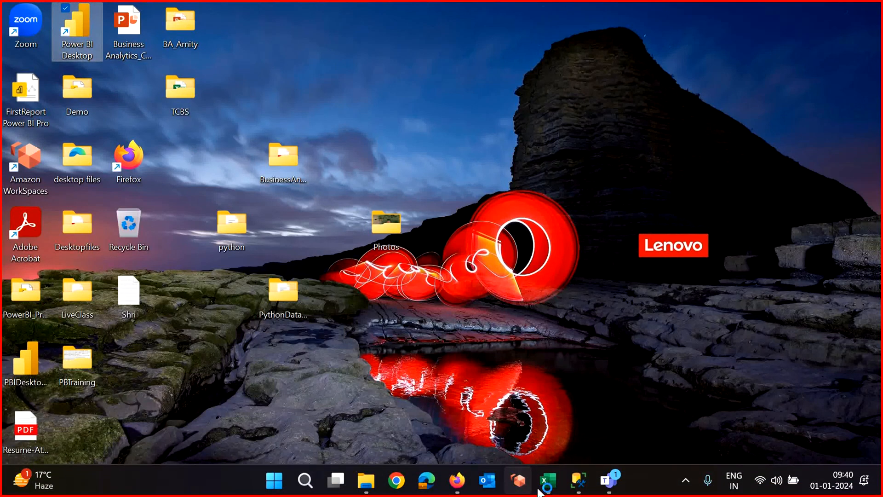
Step: Switch to SQL Server Management Studio and examine the supplier query's selected columns and its joins
left_click(583, 481)
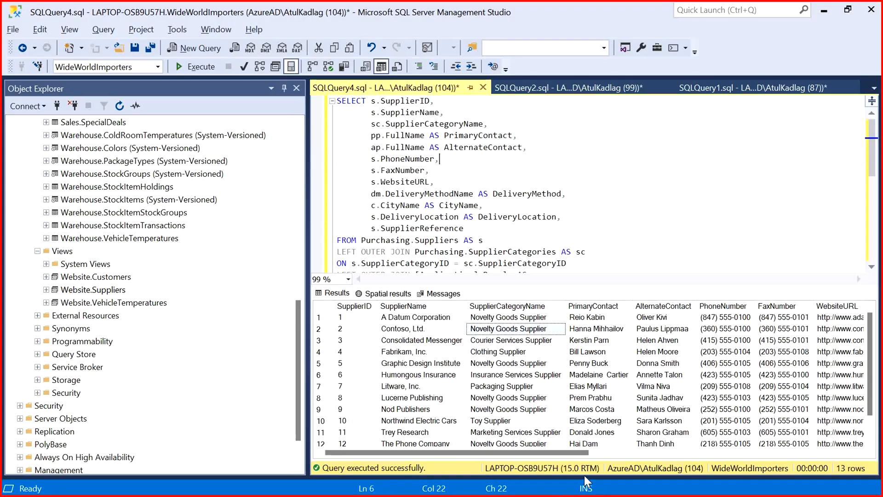
key("super")
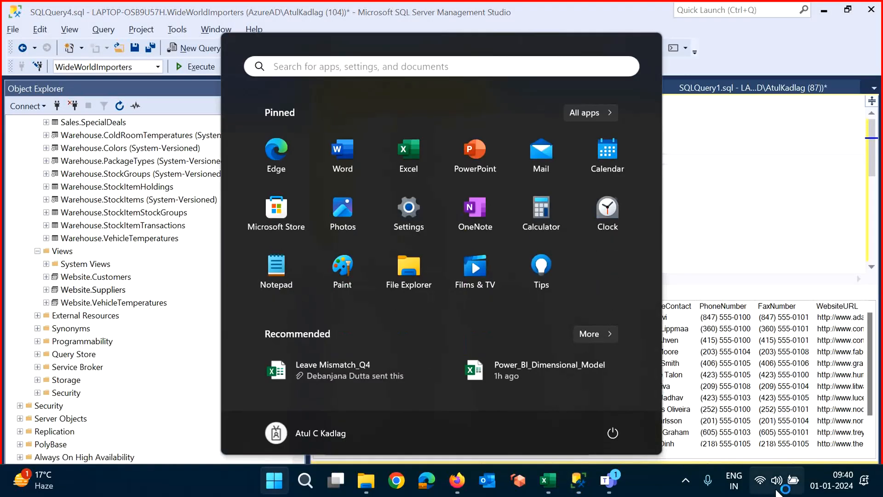
left_click(712, 277)
left_click(662, 199)
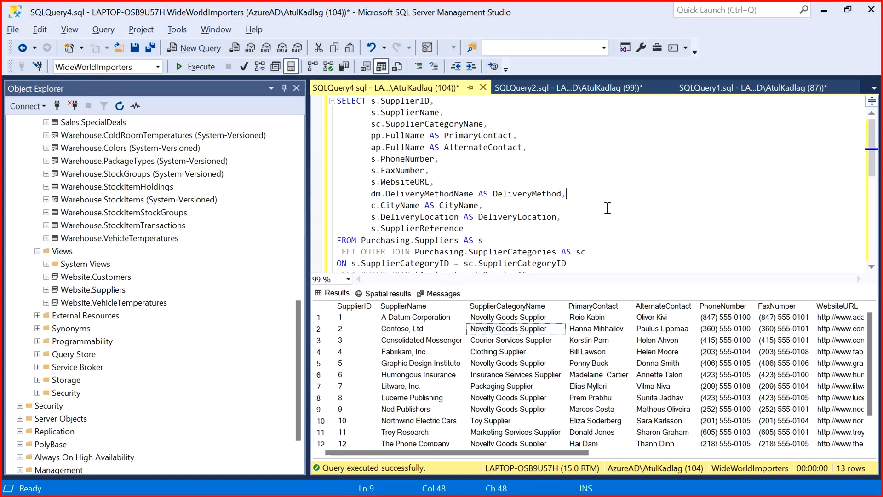
key("Down")
key("Down")
key("Up")
key("Up")
key("Up")
key("Up")
key("Up")
key("Up")
key("Up")
key("Up")
key("Up")
key("Up")
key("Down")
key("Down")
key("Down")
key("Down")
key("Down")
key("Down")
key("Down")
key("Down")
key("Down")
key("Down")
key("Down")
key("Down")
key("Down")
key("Down")
key("Down")
key("Down")
key("Up")
key("Up")
key("Up")
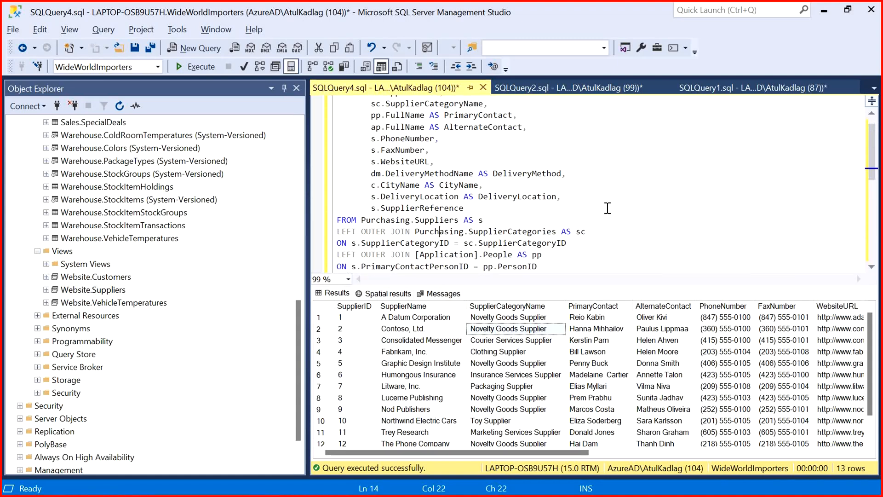
Step: Switch to the Power_BI_Dimensional_Model workbook in Excel and look over the tables listed under each schema
key("alt+Tab")
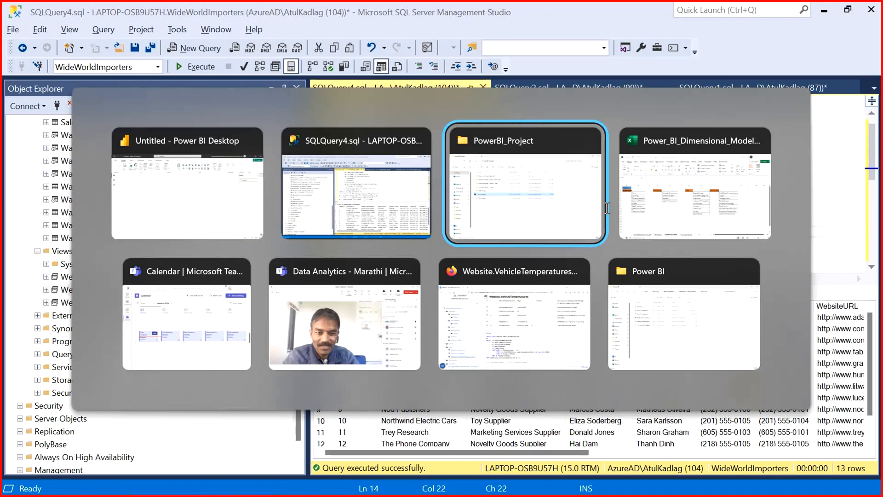
key("alt+Tab")
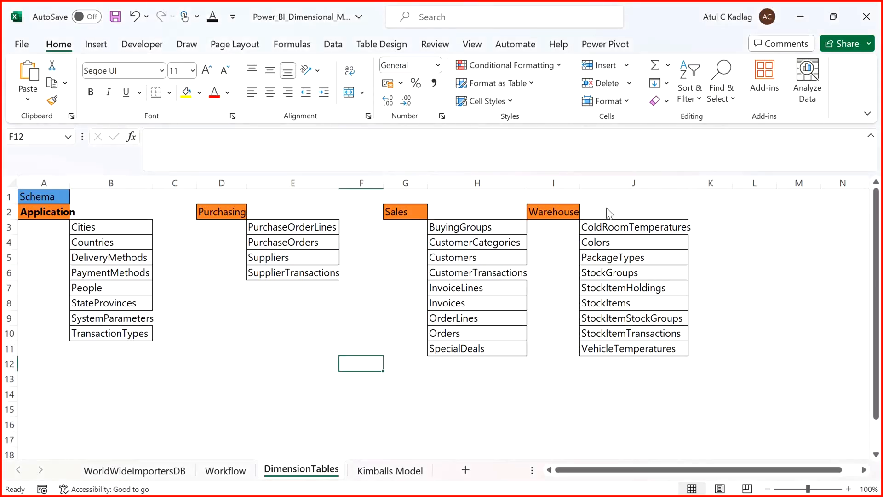
left_click_drag(129, 232, 644, 367)
left_click(627, 381)
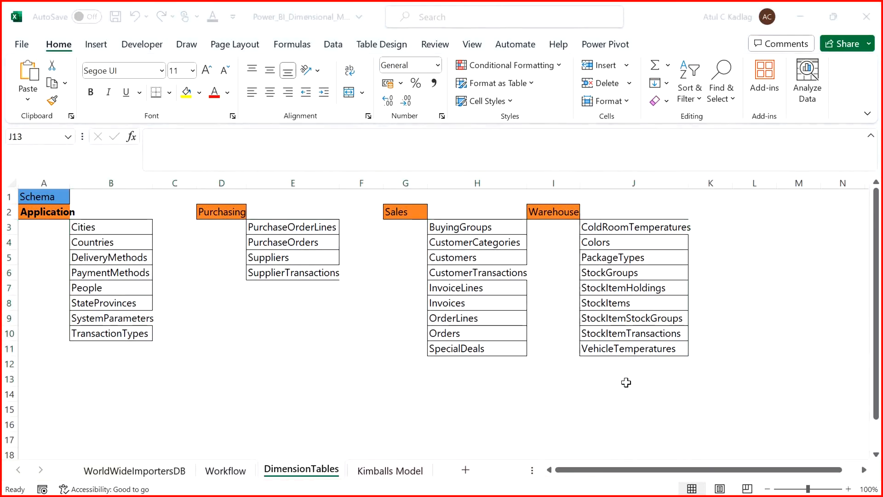
Step: Return to SQL Server Management Studio and read the supplier query from its first SELECT column to the last join condition
key("alt+Tab")
key("alt+Tab")
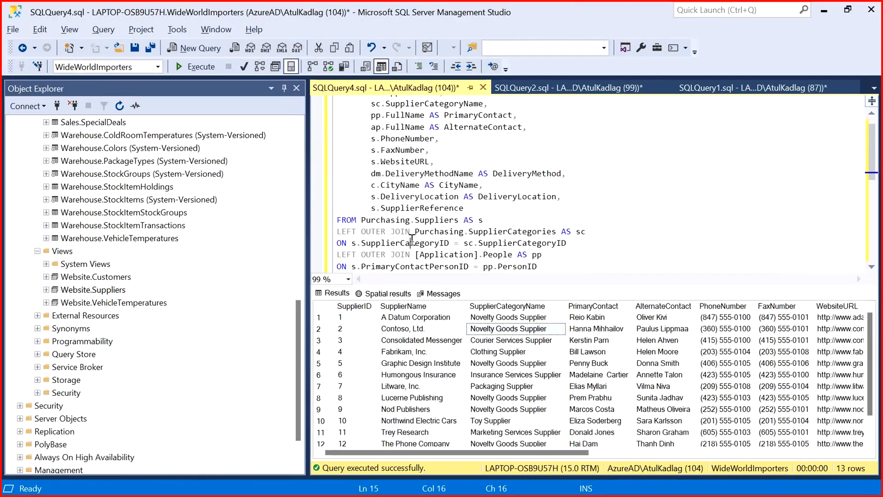
key("Up")
key("Up")
key("Up")
key("Up")
key("Up")
key("Up")
key("Up")
key("Up")
key("Up")
key("Up")
key("Up")
key("Up")
key("Up")
key("Up")
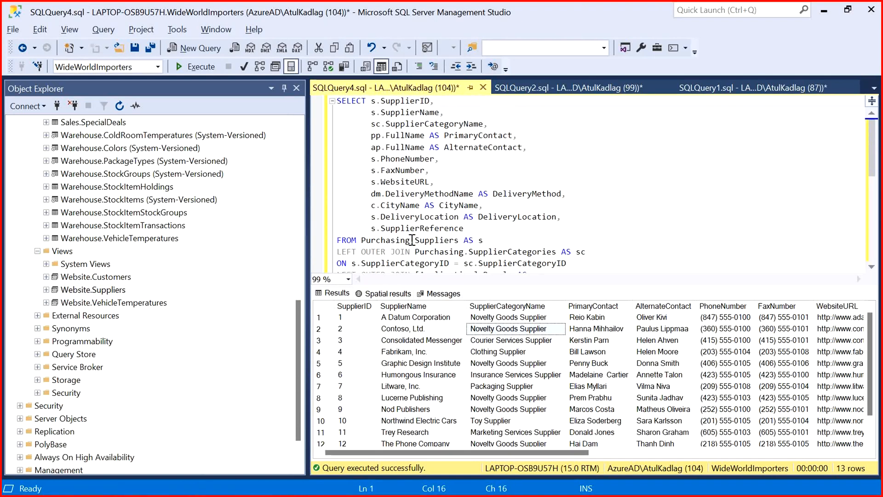
key("Down")
key("Down")
key("Down")
key("Down")
key("Down")
key("Down")
key("Down")
key("Down")
key("Down")
key("Down")
key("Down")
key("Down")
key("Down")
key("Down")
key("Down")
key("Down")
key("Down")
key("Down")
key("Down")
key("Down")
key("Down")
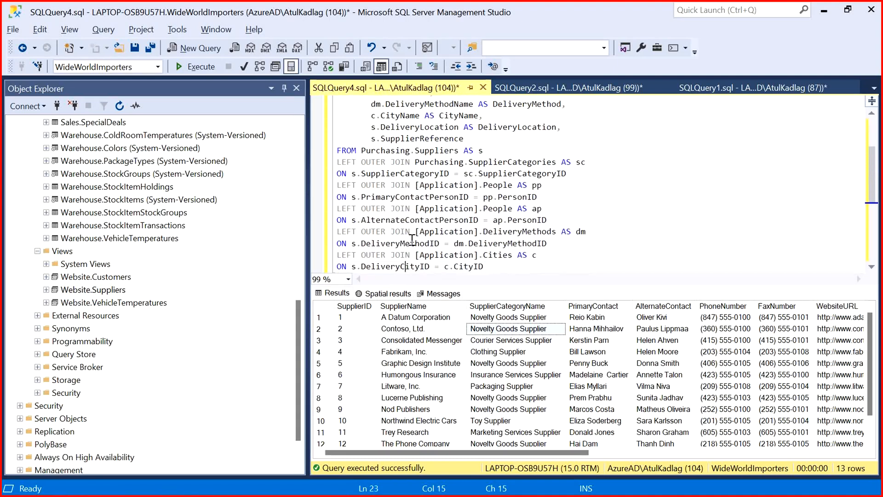
Step: Add the comment "-- Dimension table" a few blank lines below the end of the supplier query
key("End")
key("Return")
key("Return")
key("Return")
key("Return")
type("--")
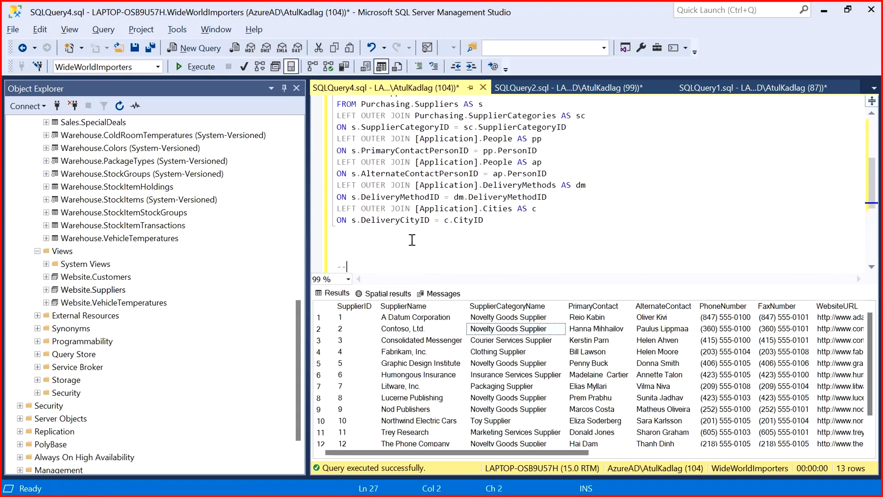
type(" Dimension")
key("Return")
type("-")
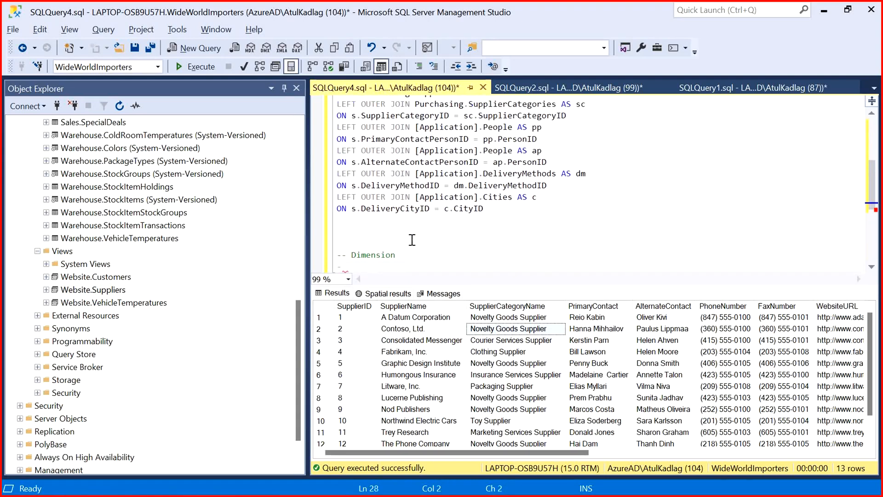
key("Up")
key("End")
type("table")
Step: Add the comment "-- Fact table" on the line below the Dimension table comment
key("Down")
type("-")
type("Fact -")
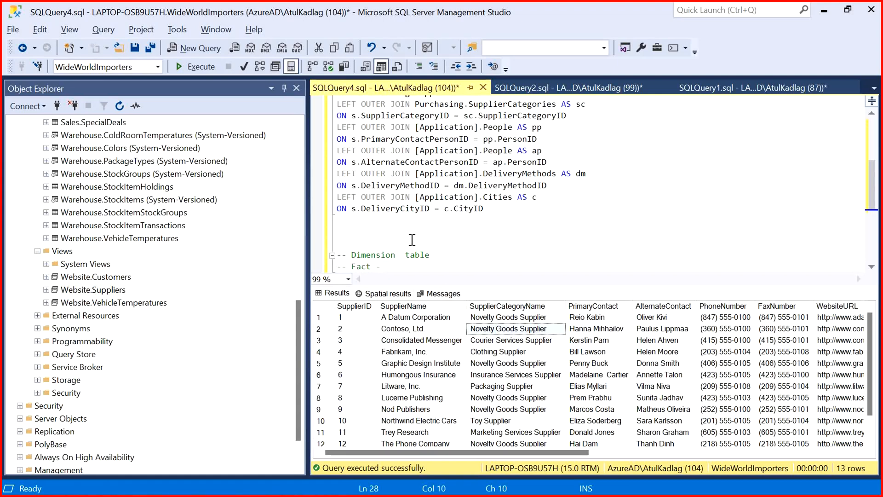
key("BackSpace")
type("table")
key("Return")
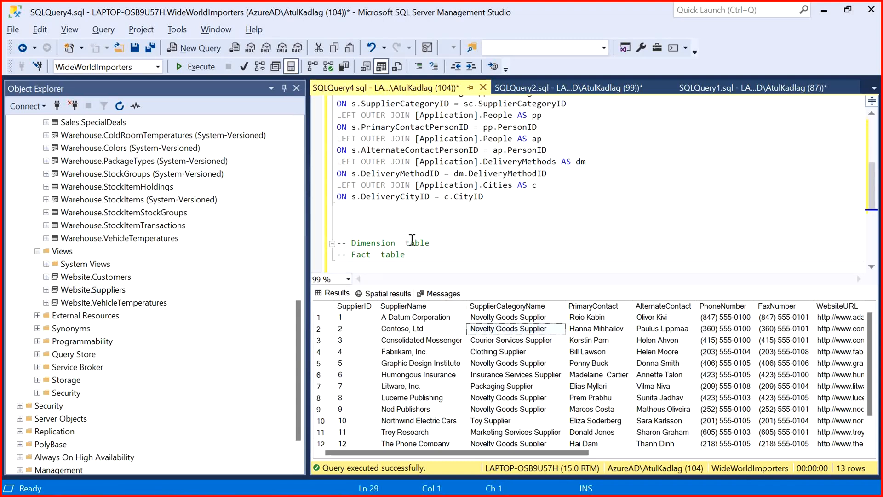
Step: Add the comment "-- relationship - Primary Key/Foreign Key" below the Fact table comment
type("-- relationship - Primary Key/")
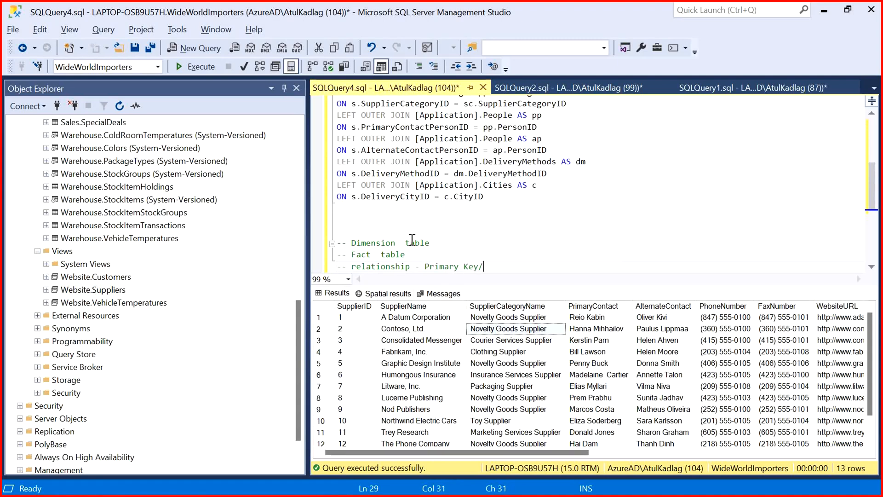
type("Foregi")
key("BackSpace")
type("ign Key")
key("Return")
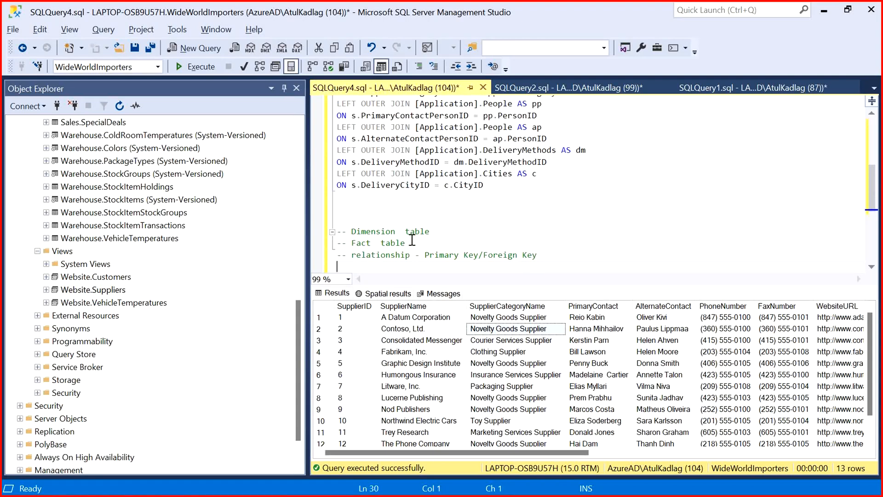
Step: Extend the Dimension table comment with "- text data/qualitative data - Data used for analysis"
key("shift+Up")
key("shift+Up")
key("shift+Up")
key("shift+Up")
key("shift+Up")
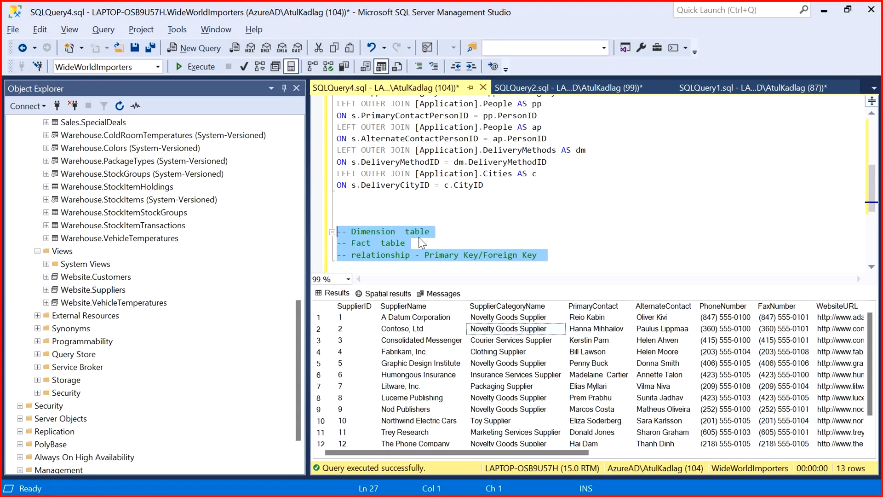
left_click(432, 239)
left_click(453, 233)
type("- te")
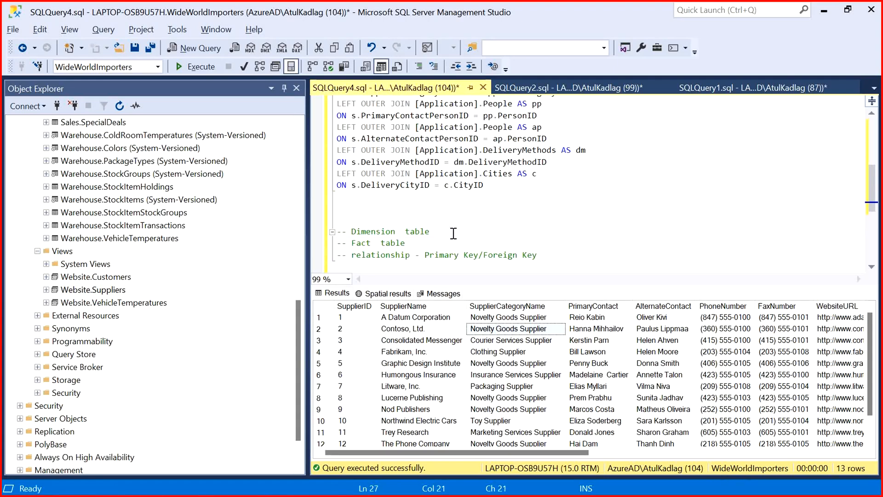
type("xt data/qualitative data - Data u")
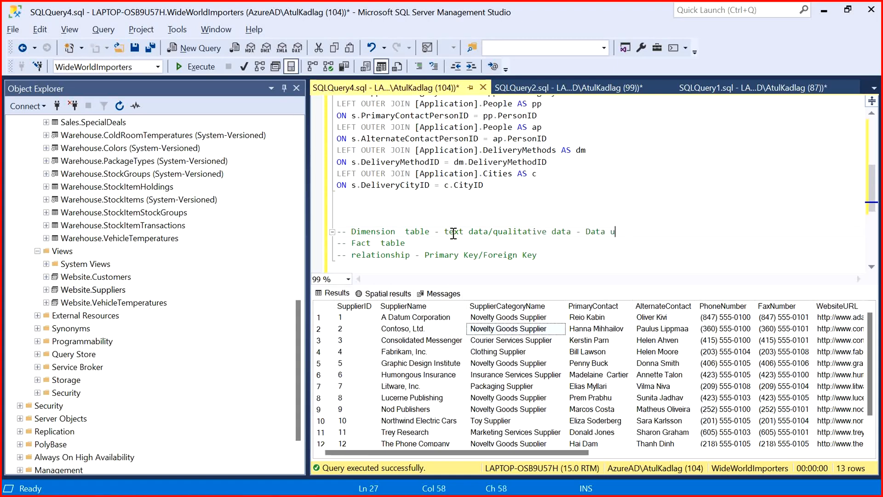
type("sed for analysis")
Step: Extend the Fact table comment with "-- transactional data - amount, salary, salesamount - numerical"
key("Down")
type("-")
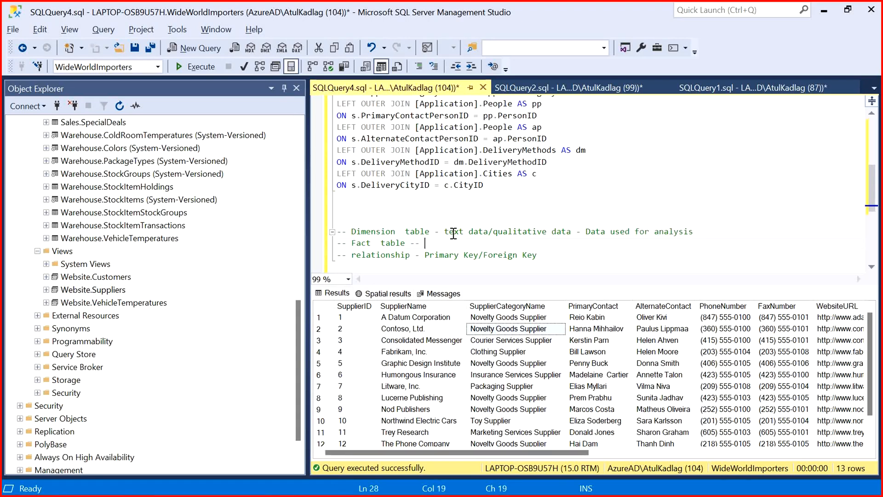
type("- transactional data - amount, salary, ")
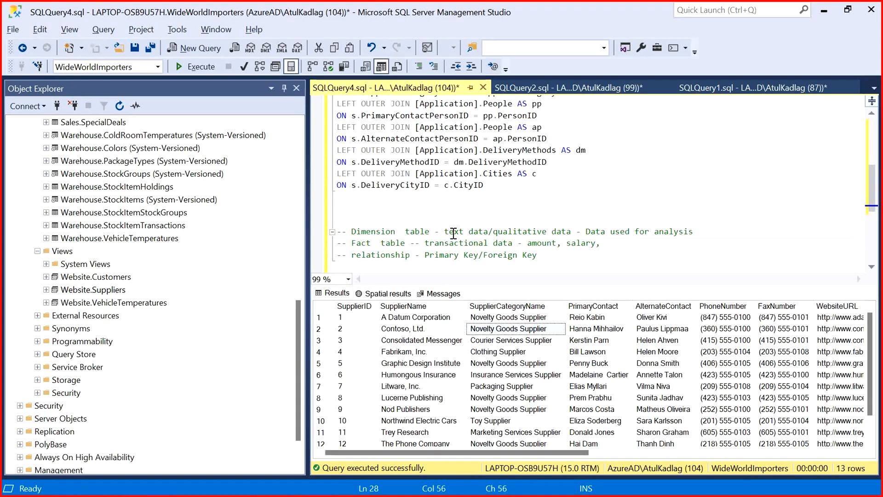
type("salesamount - numericall")
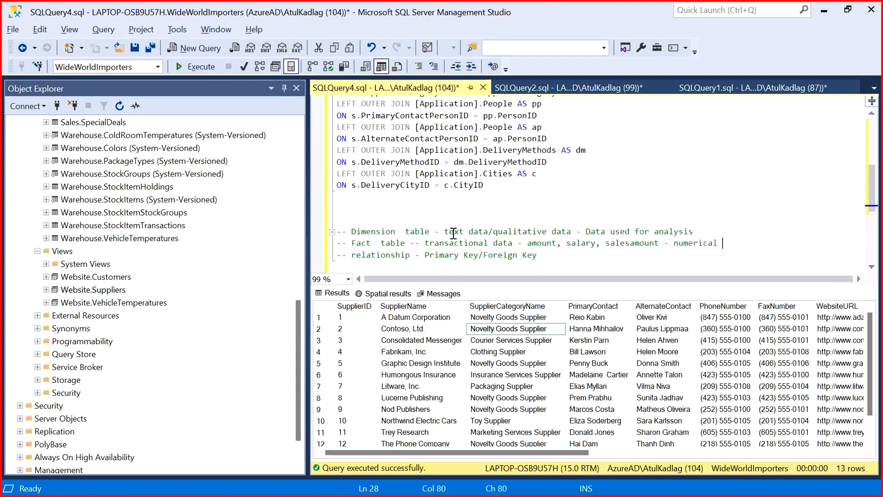
key("BackSpace")
Step: Extend the relationship comment with "-- joins - Inner"
key("shift+Left")
key("shift+Left")
key("shift+Left")
key("shift+Left")
key("shift+Left")
key("shift+Left")
key("shift+Left")
key("shift+Left")
key("shift+Left")
key("shift+Left")
key("shift+Left")
key("shift+Left")
key("shift+Left")
key("shift+Left")
key("shift+Left")
key("shift+Left")
key("shift+Left")
key("shift+Left")
key("Left")
key("Left")
key("Left")
key("Left")
key("Down")
type("-- joins - Inner")
key("alt+Tab")
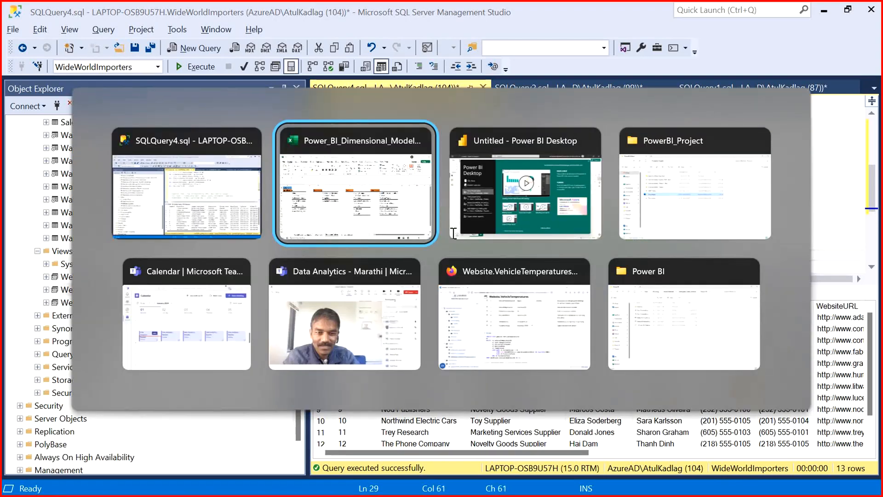
key("Escape")
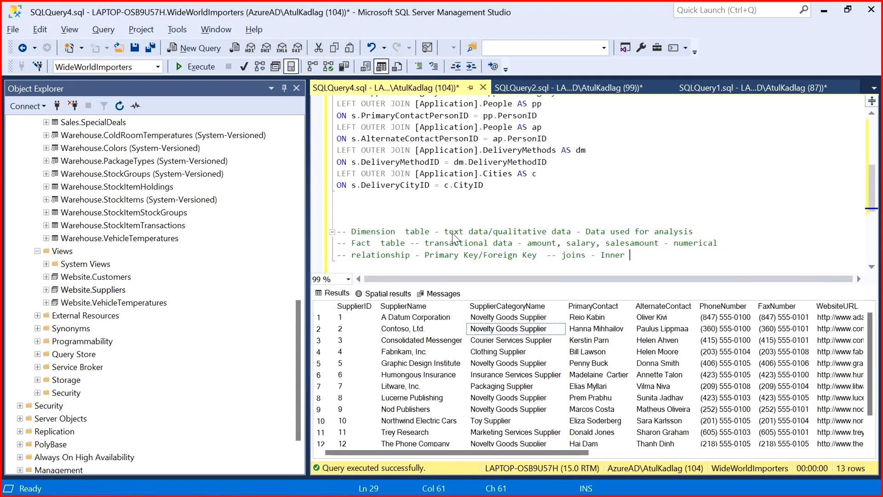
Step: Extend the Fact table comment with "- quantitative"
key("Up")
key("End")
type("- qu")
type("antiv")
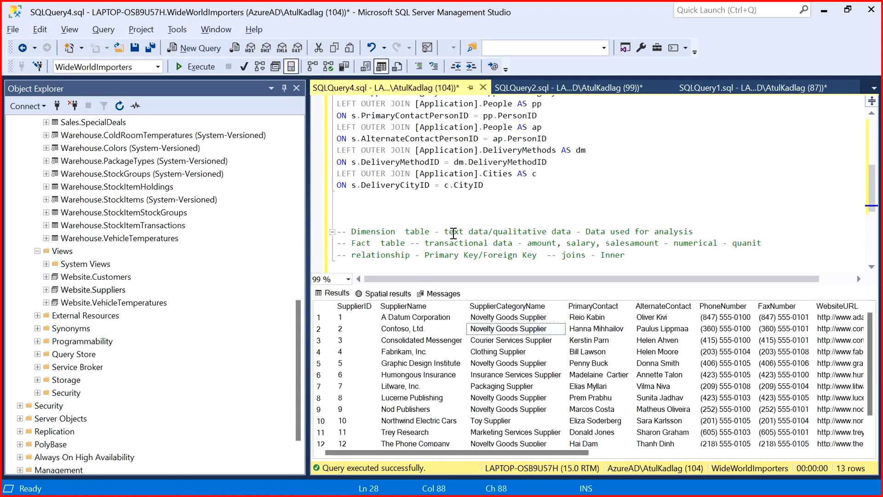
key("BackSpace")
type("tatie")
key("BackSpace")
type("ve")
Step: Highlight the "numerical - quantitative" wording in the Fact table comment
key("shift+Left")
key("shift+Left")
key("shift+Left")
key("shift+Left")
key("shift+Left")
key("shift+Left")
key("shift+Left")
key("shift+Left")
key("shift+Left")
key("shift+Left")
key("shift+Left")
key("shift+Left")
key("shift+Left")
key("shift+Left")
key("shift+Left")
key("shift+Left")
key("shift+Left")
key("shift+Left")
key("shift+Left")
key("shift+Left")
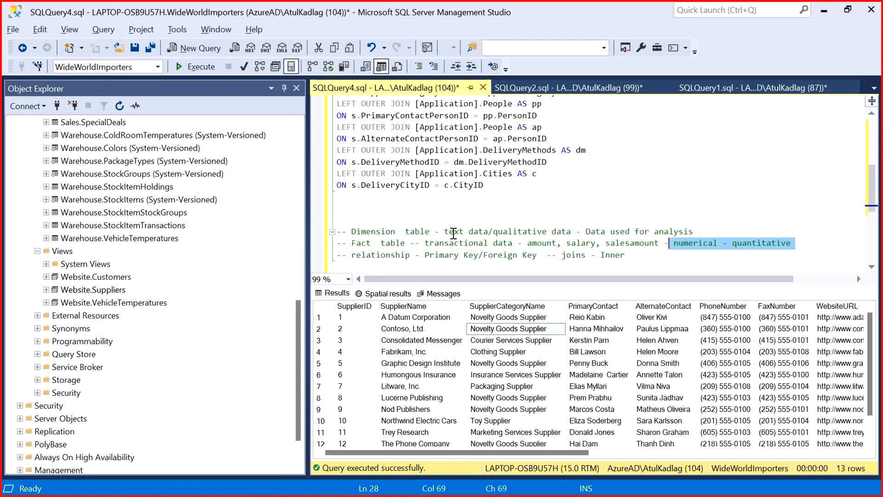
key("shift+Left")
key("shift+Left")
key("shift+Left")
key("shift+Left")
key("shift+Left")
key("shift+Left")
Step: Extend the relationship comment's join types with "/left/right/full outer"
key("Down")
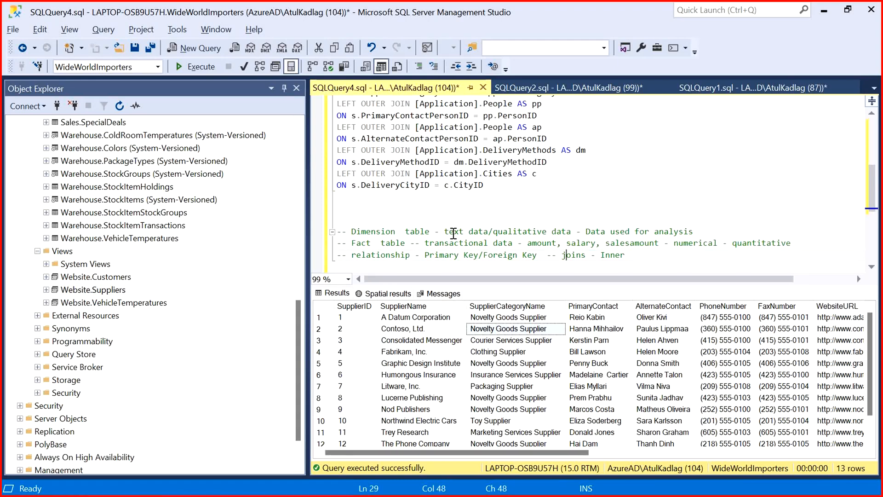
key("Right")
key("Right")
key("Right")
key("Right")
key("Right")
key("Right")
key("Right")
key("Right")
key("Right")
key("Right")
key("Right")
key("Right")
type("/left/j")
key("BackSpace")
type("right/full outer")
Step: Highlight the list of join types in the relationship comment
key("ctrl+shift+Left")
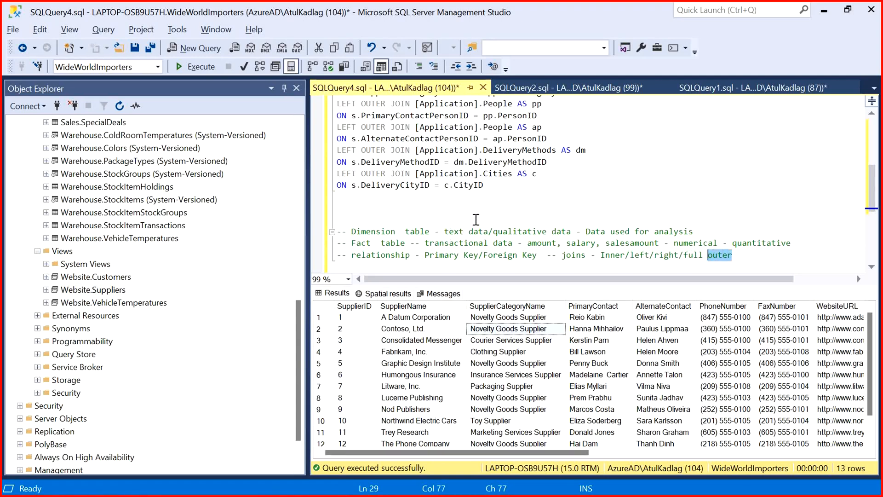
key("Right")
key("shift+Left")
key("shift+Left")
key("shift+Left")
key("shift+Left")
key("shift+Left")
key("shift+Left")
key("shift+Left")
key("shift+Left")
key("shift+Left")
key("shift+Left")
key("shift+Left")
key("shift+Left")
key("shift+Left")
key("shift+Left")
key("shift+Left")
key("shift+Left")
key("shift+Left")
key("shift+Left")
key("shift+Left")
key("shift+Left")
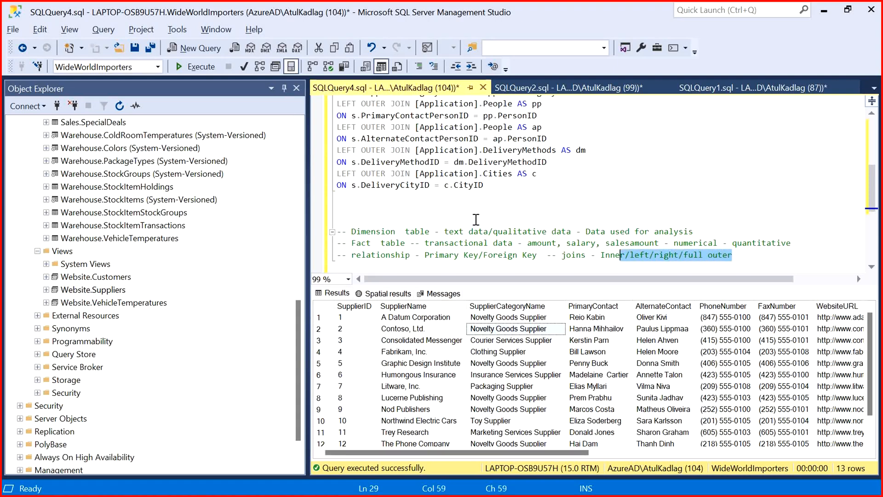
key("shift+Left")
key("shift+Left")
key("shift+Left")
key("shift+Left")
key("Right")
Step: Highlight all three comment lines on dimension table, fact table and relationship
key("shift+Up")
key("shift+Up")
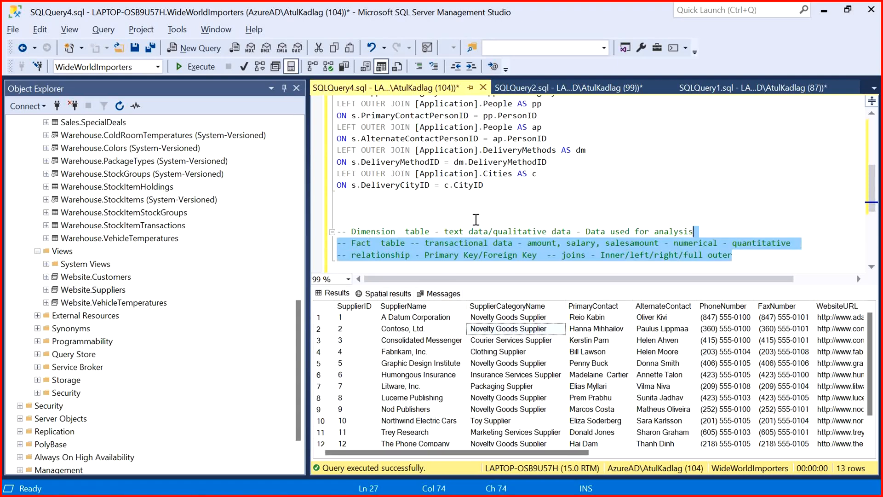
key("shift+Home")
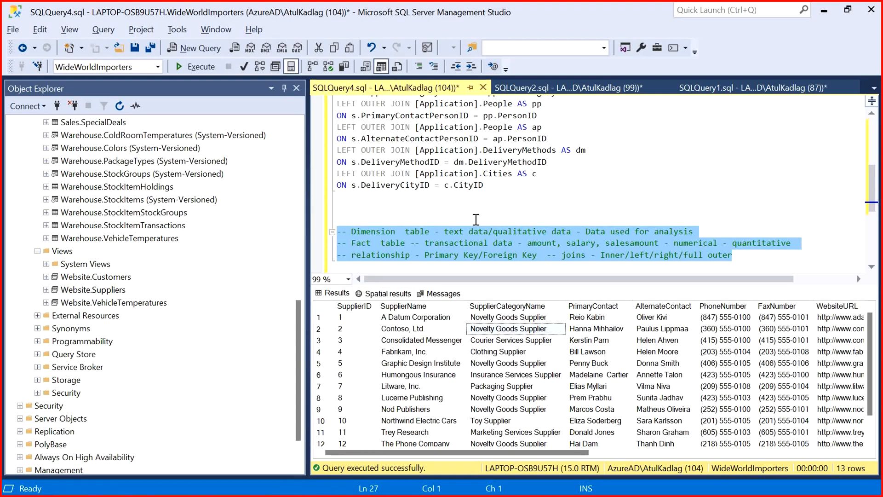
Step: Add the comment "-- Data Model - joining different tables" below the relationship comment, leaving blank lines between them
key("Down")
key("Return")
key("Return")
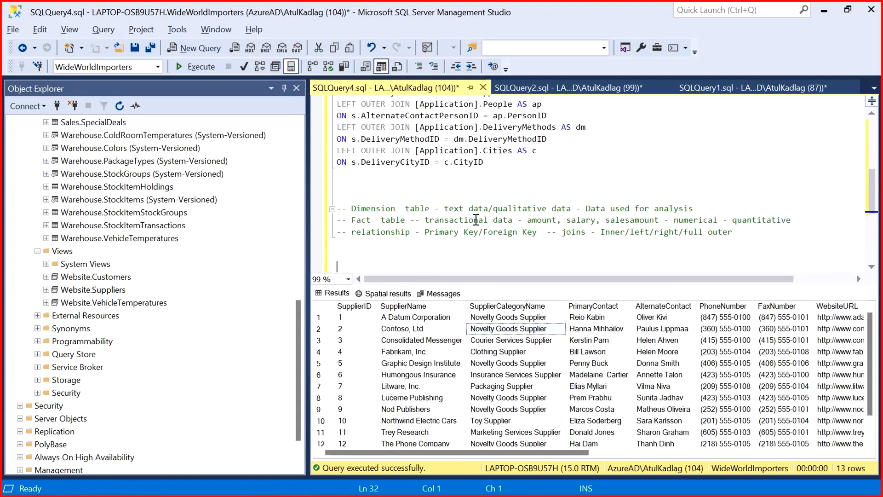
type("-- Data Model - joining different")
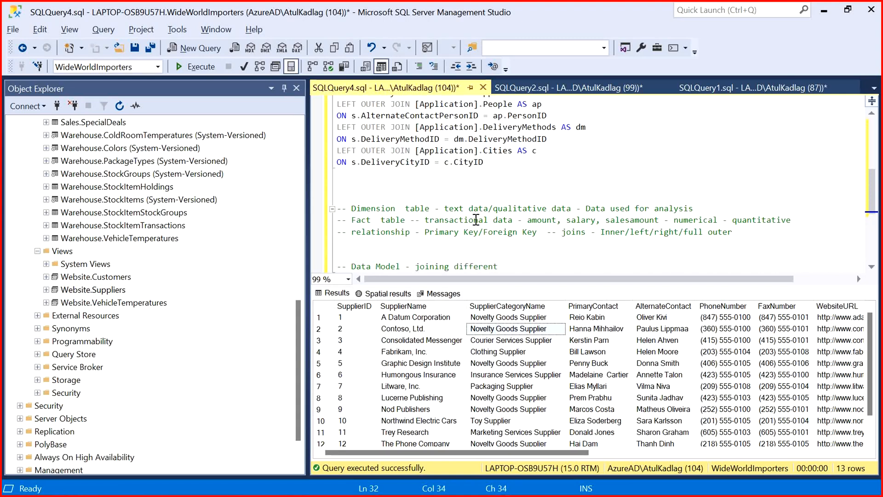
type(" tables")
Step: Highlight the "joining different tables" wording in the Data Model comment
key("ctrl+shift+Left")
key("ctrl+shift+Left")
key("shift+Left")
key("shift+Left")
key("shift+Left")
key("shift+Left")
key("shift+Left")
key("shift+Left")
key("shift+Left")
key("shift+Left")
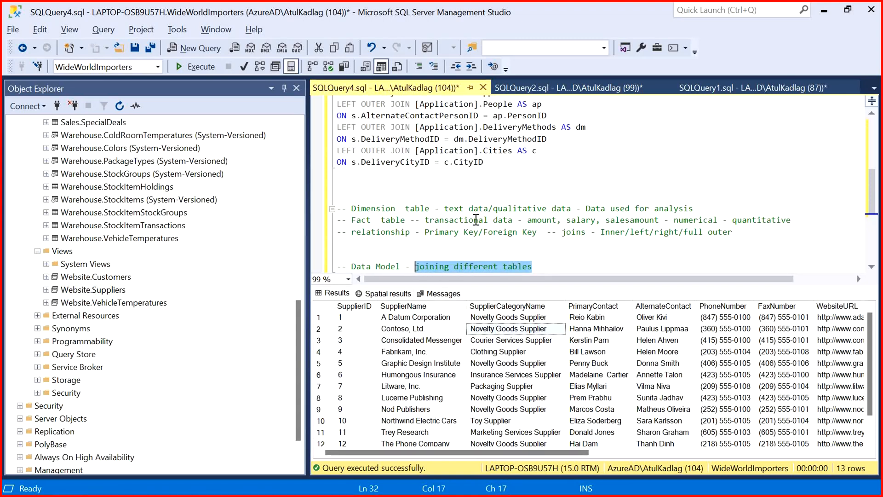
key("End")
key("ctrl+shift+Left")
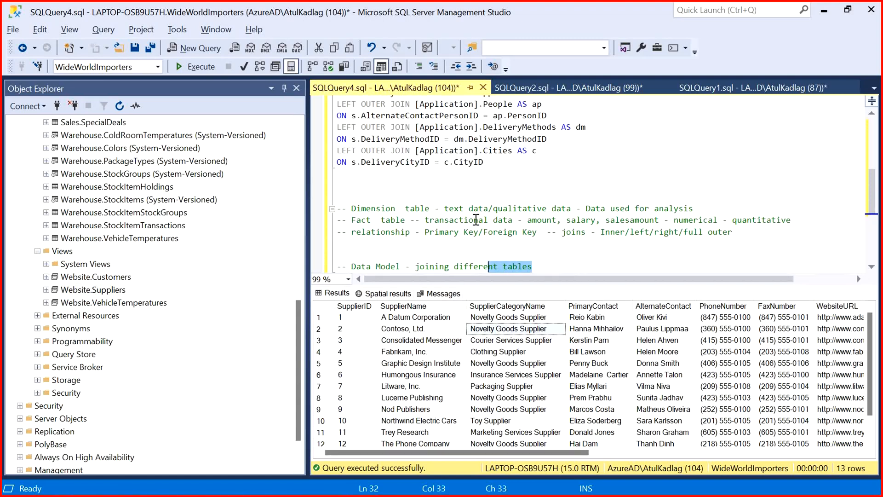
key("ctrl+shift+Left")
key("shift+Left")
key("shift+Left")
key("shift+Left")
key("shift+Left")
Step: Start an empty "--" comment line two lines below the Data Model comment
key("End")
key("Return")
key("Return")
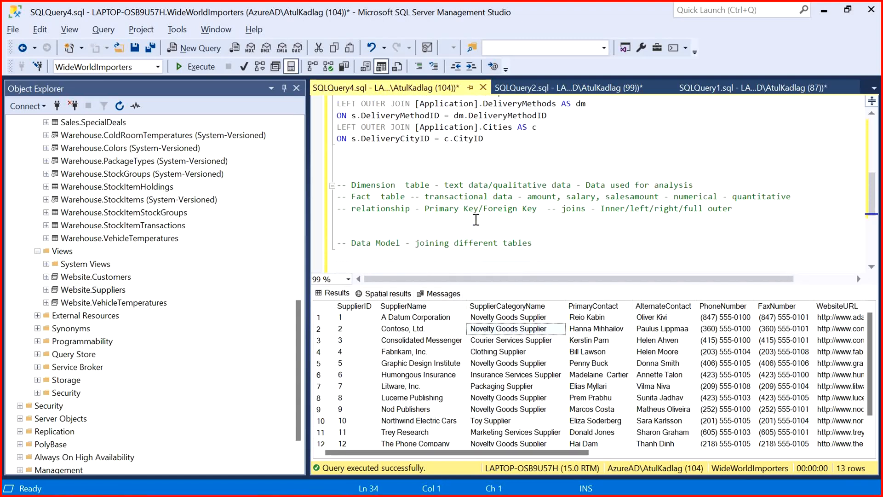
type("--")
Step: Switch to Power BI Desktop and open the recent report First_Project.pbix
key("alt+Tab")
left_click(478, 223)
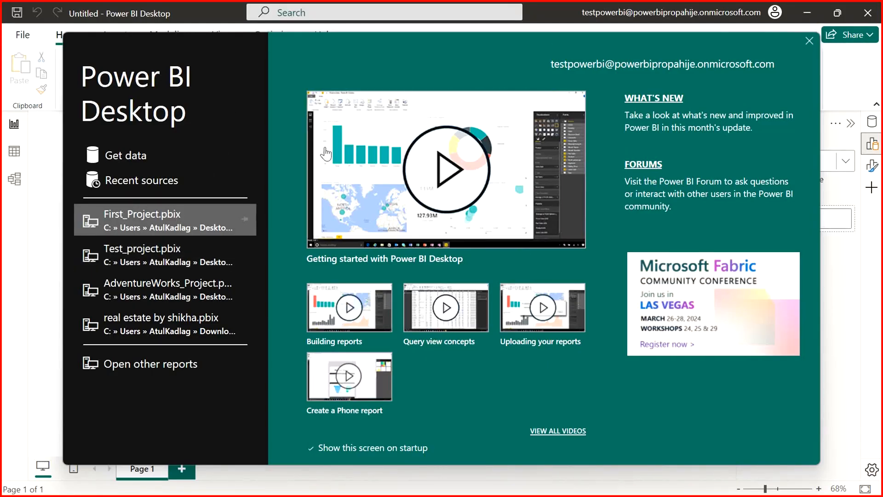
key("Escape")
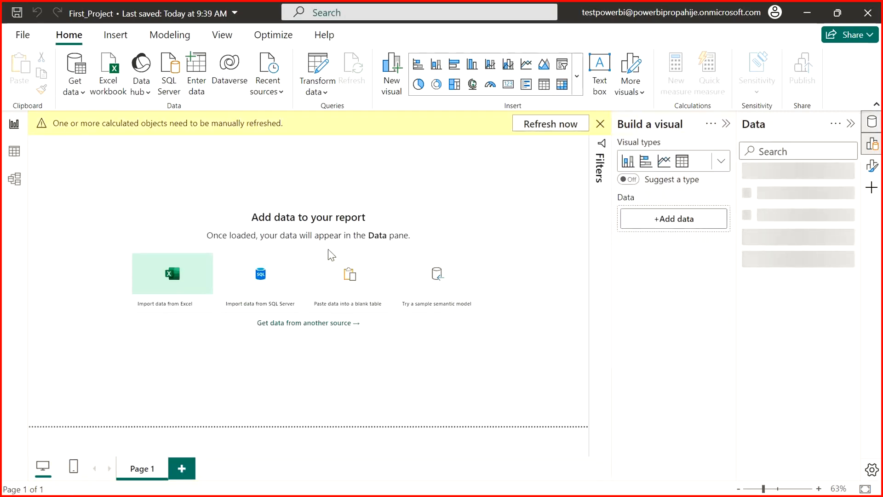
Step: Review the current file's Data Load options, especially the relationship settings, and leave them without saving
left_click(22, 36)
left_click(54, 276)
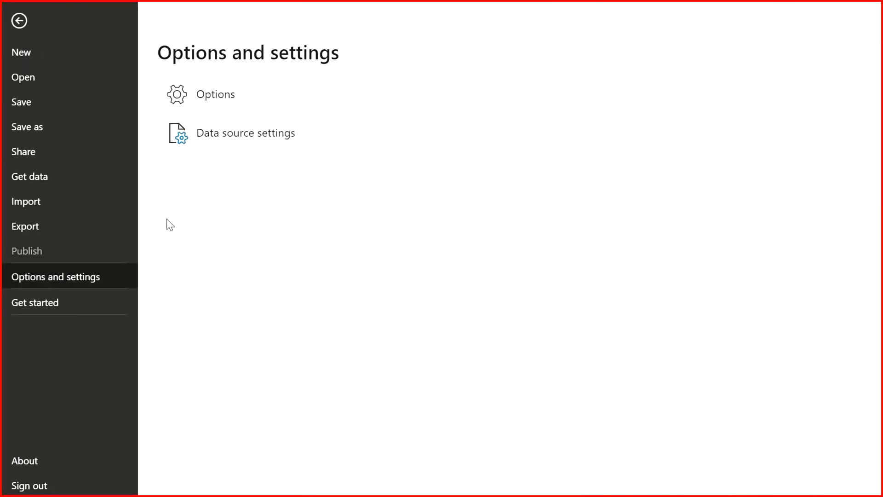
left_click(230, 97)
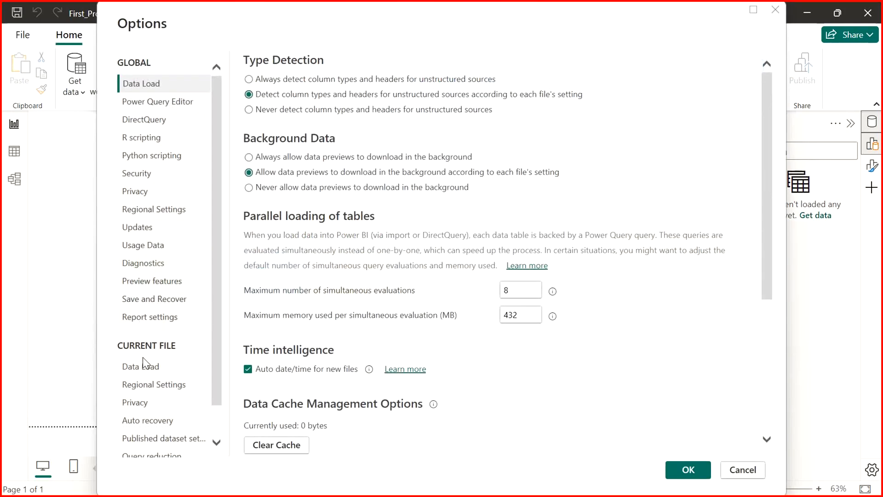
left_click(144, 368)
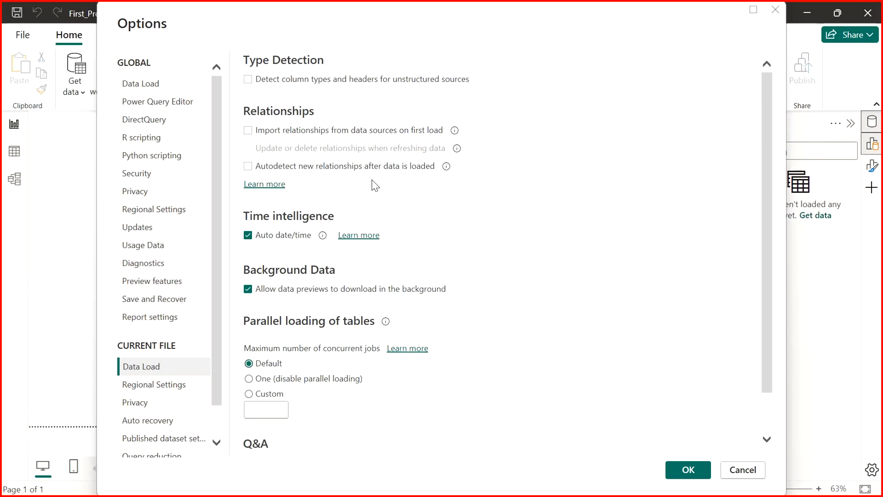
mouse_move(449, 165)
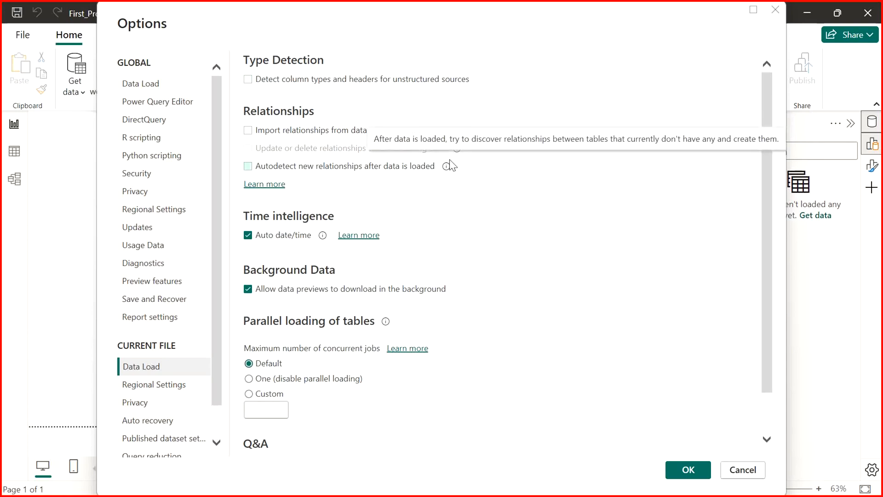
key("Tab")
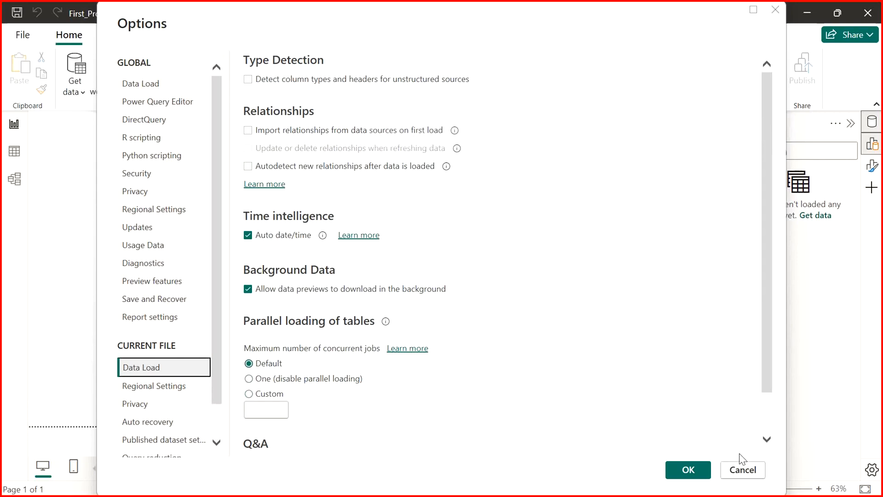
left_click(742, 475)
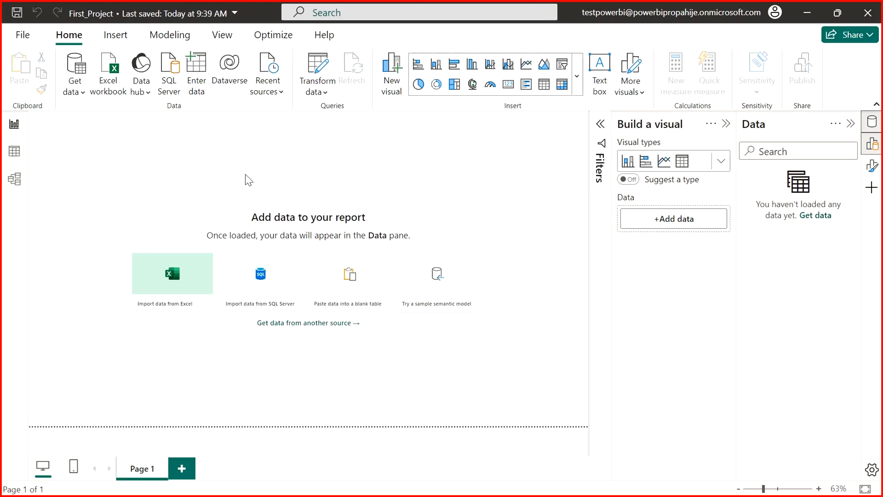
left_click(81, 92)
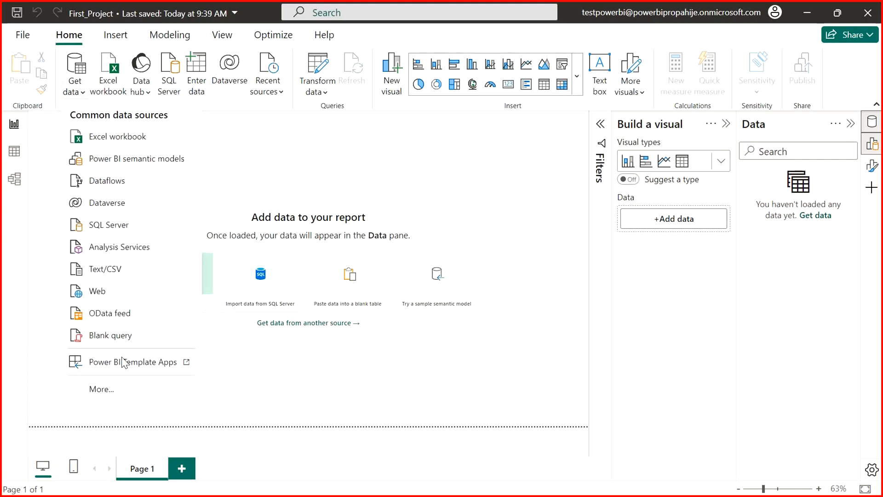
left_click(270, 148)
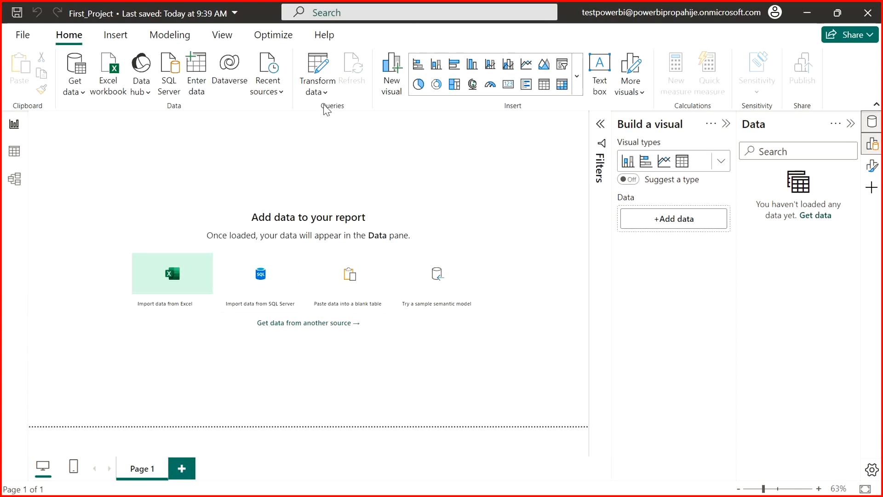
left_click(86, 92)
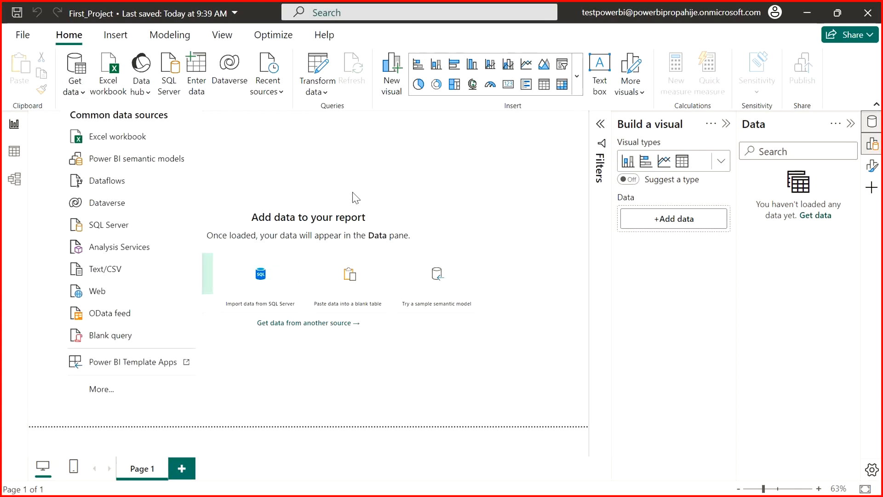
left_click(349, 150)
left_click(330, 97)
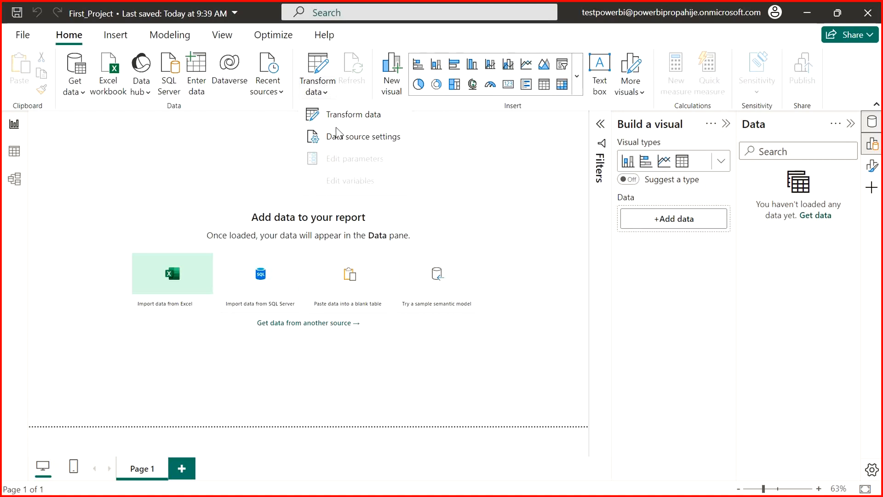
left_click(218, 189)
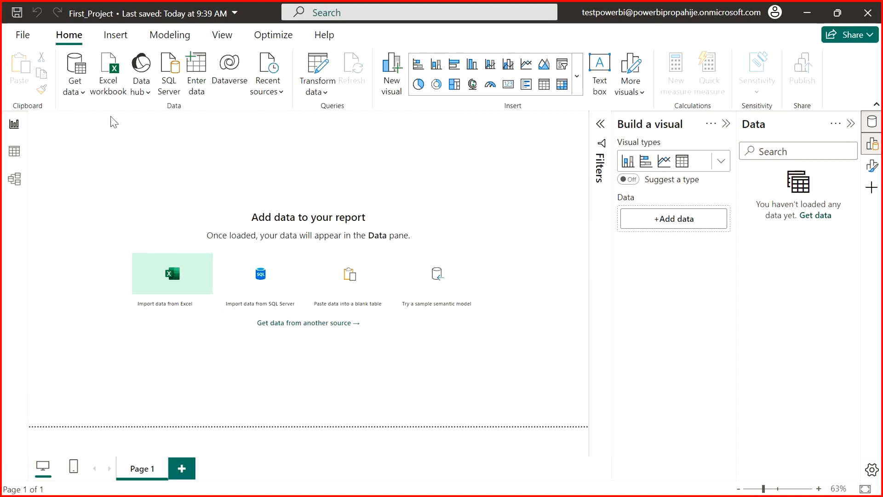
left_click(84, 95)
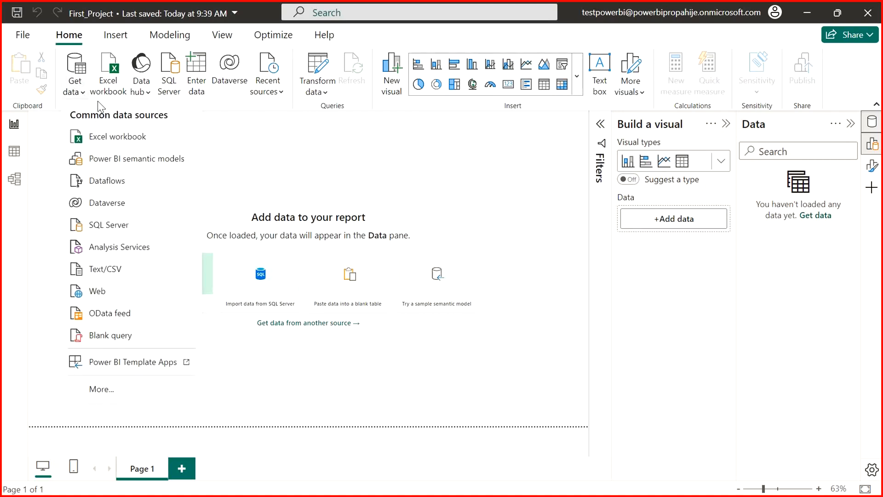
left_click(112, 225)
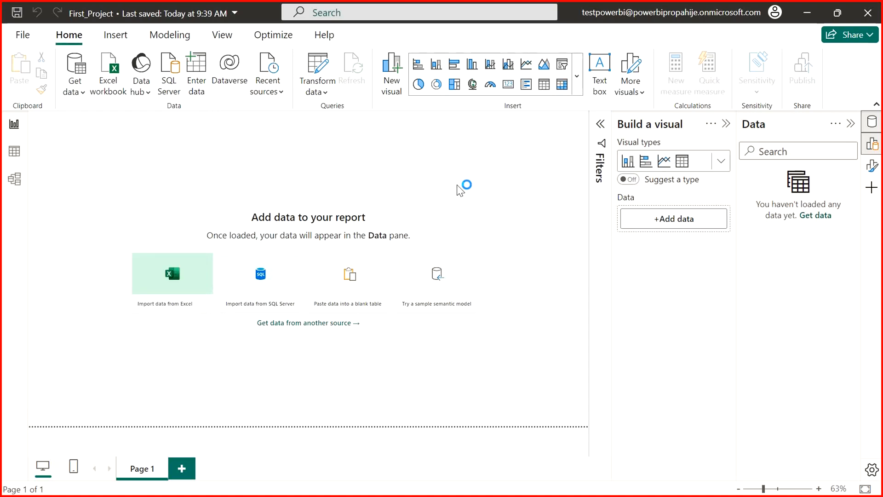
type("SELECT s.SupplierID,")
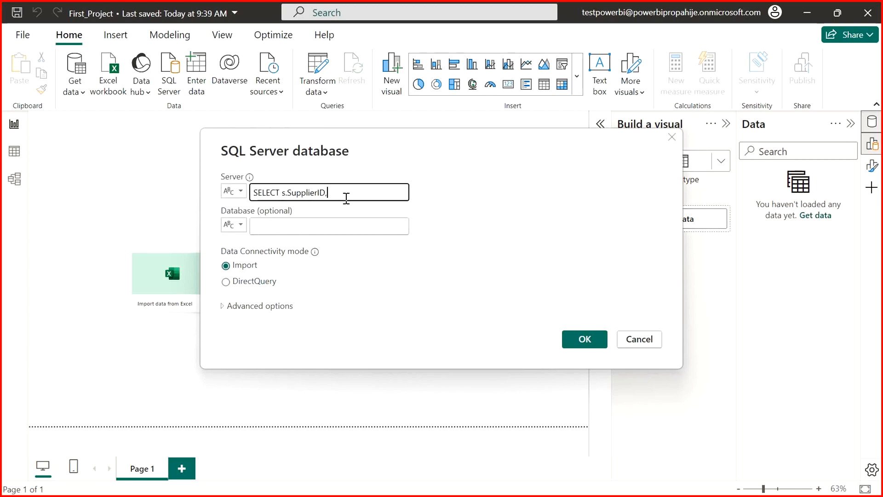
key("ctrl+z")
Step: Copy the server name from the database engine connection dialog in SQL Server Management Studio and return to Power BI Desktop
key("alt+Tab")
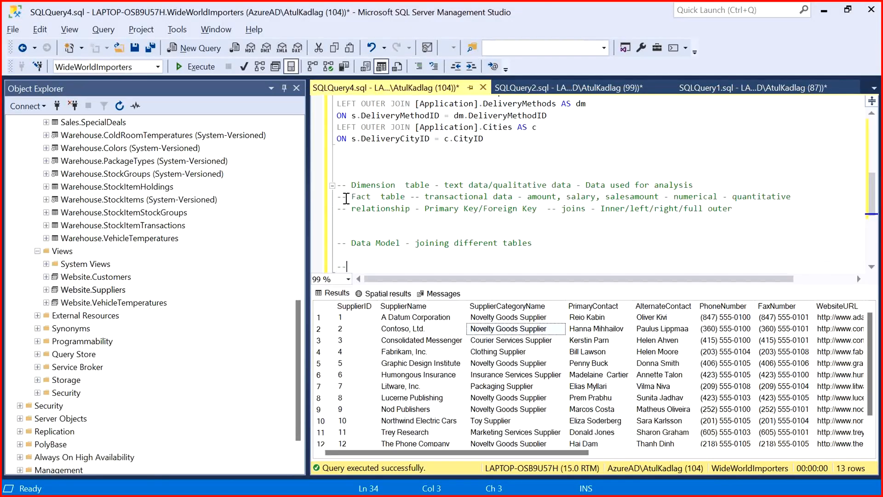
left_click(41, 104)
left_click(37, 119)
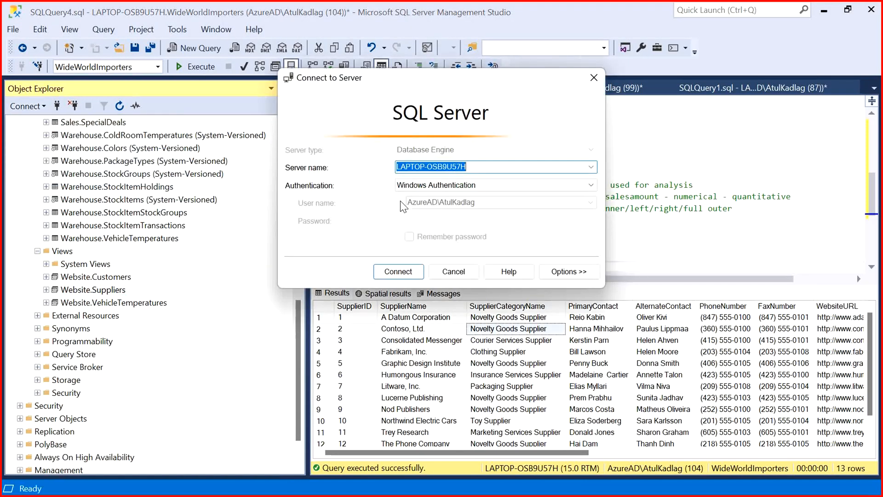
key("ctrl+c")
key("Escape")
key("alt+Tab")
key("ctrl+v")
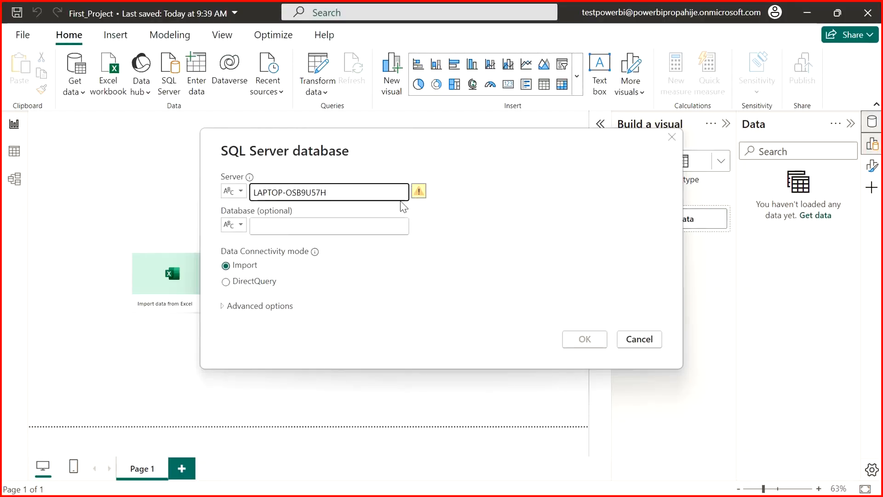
key("Tab")
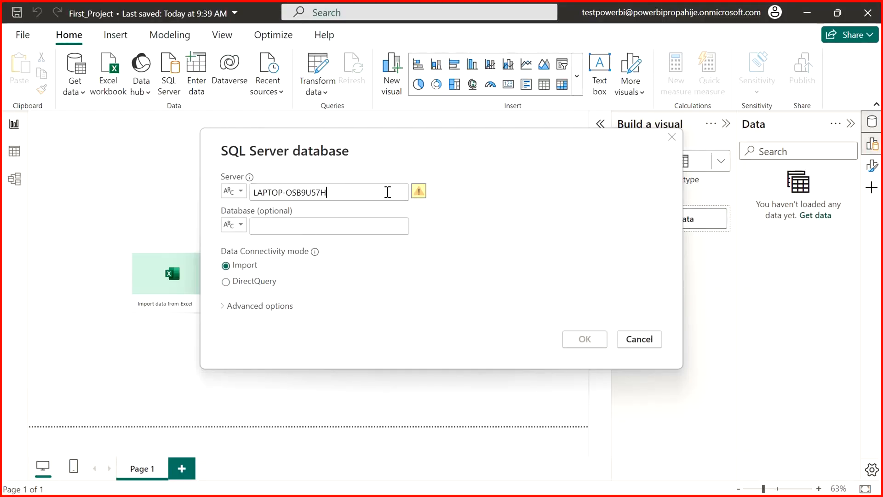
left_click(646, 341)
Step: Start a SQL Server database import with server LAPTOP-OSB9U57H and expand the advanced options
left_click(75, 86)
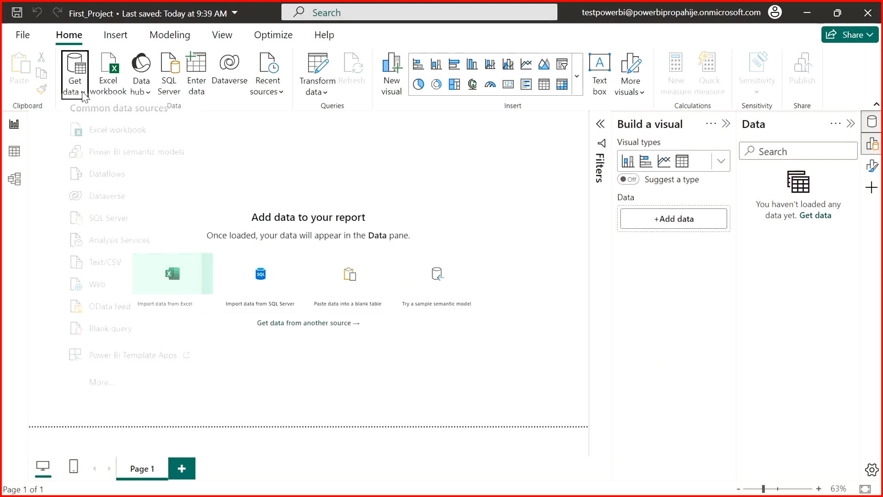
left_click(98, 220)
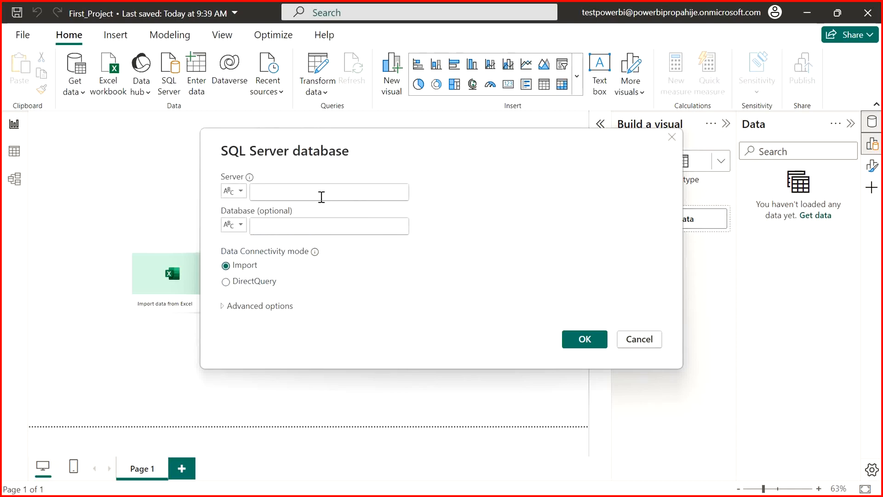
left_click(321, 197)
key("ctrl+v")
left_click(223, 307)
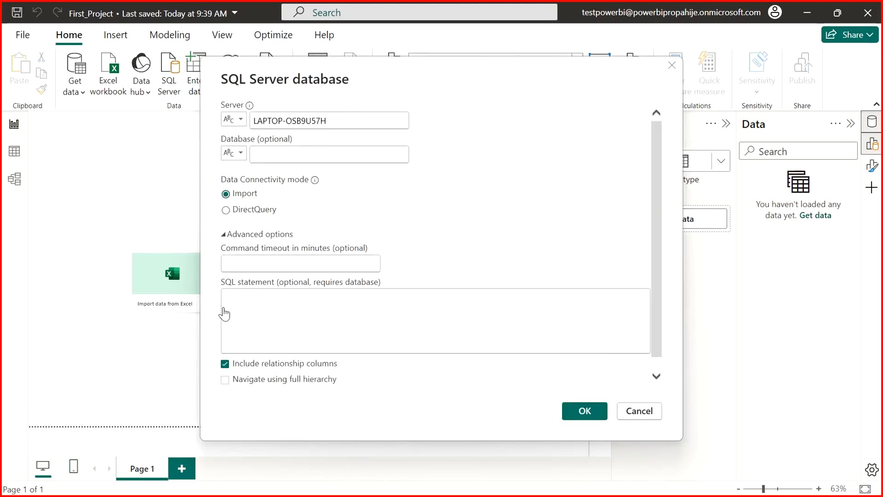
Step: Connect to the SQL Server in Import mode without advanced options and expand the WideWorldImporters database in the Navigator
left_click(230, 235)
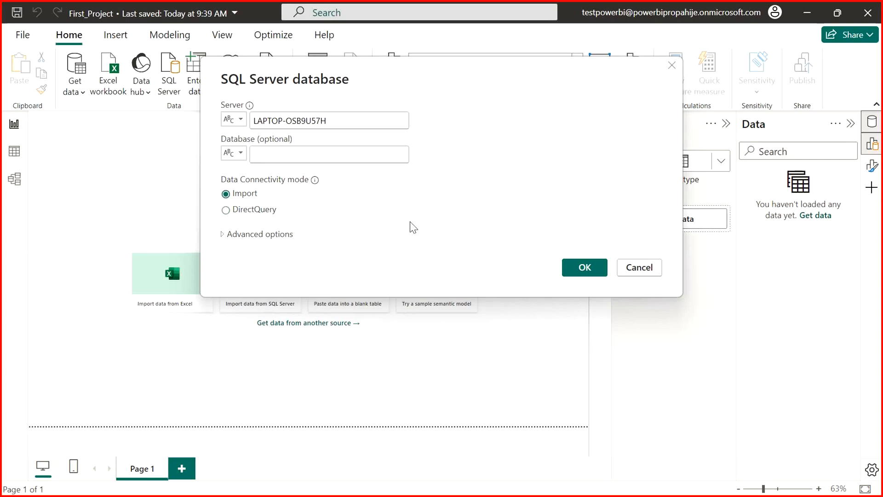
left_click(573, 267)
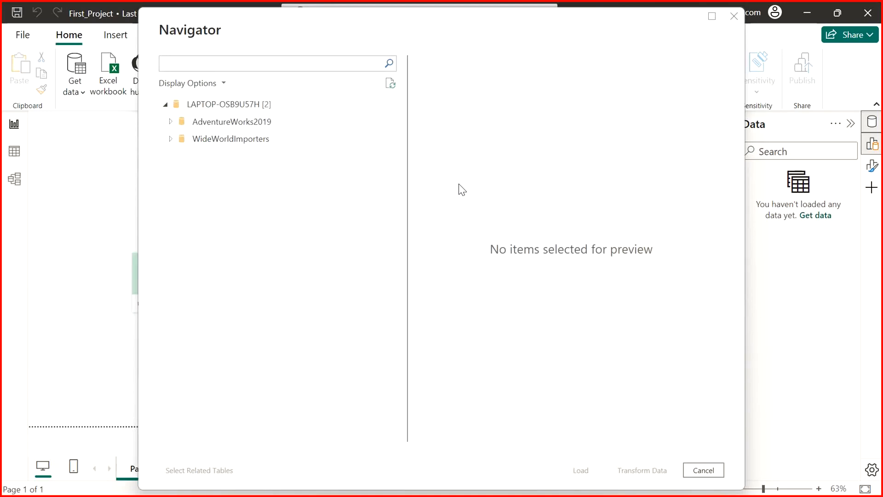
left_click(169, 140)
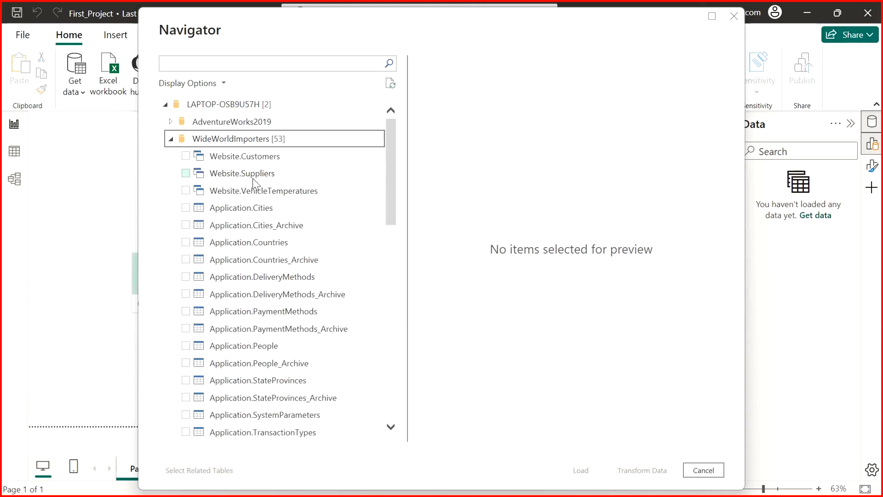
left_click_drag(391, 188, 384, 159)
Step: Switch to SQL Server Management Studio and go to the start of the supplier SELECT statement in SQLQuery4.sql
key("alt+Tab")
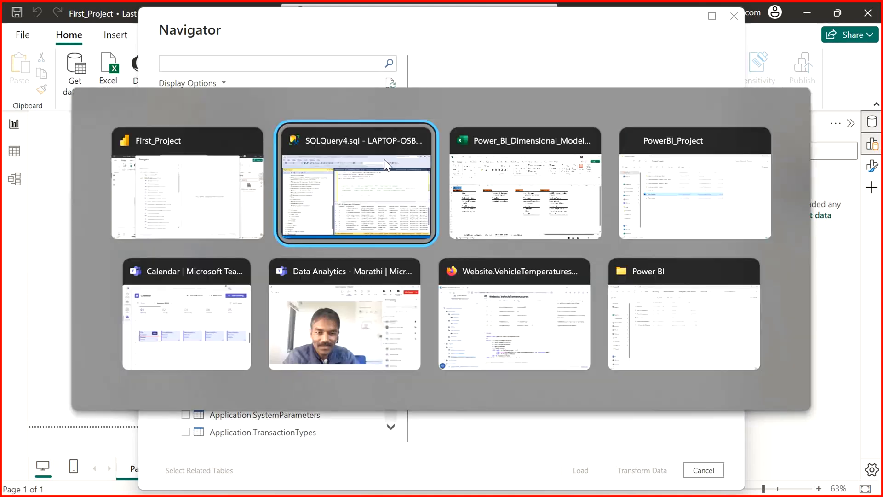
key("alt+Tab")
key("alt+Tab")
key("alt+Tab")
key("alt+Tab")
key("alt+Tab")
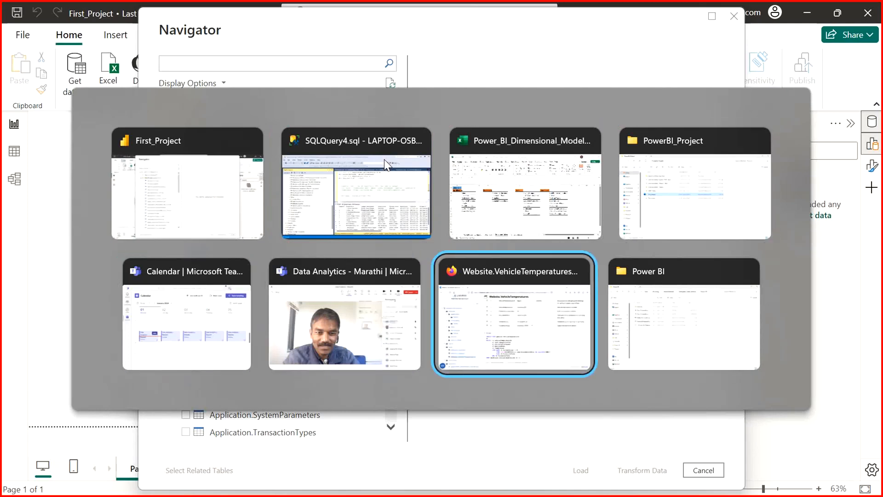
key("alt+shift+Tab")
key("alt+shift+Tab")
key("alt+shift+Tab")
key("alt+shift+Tab")
key("alt+shift+Tab")
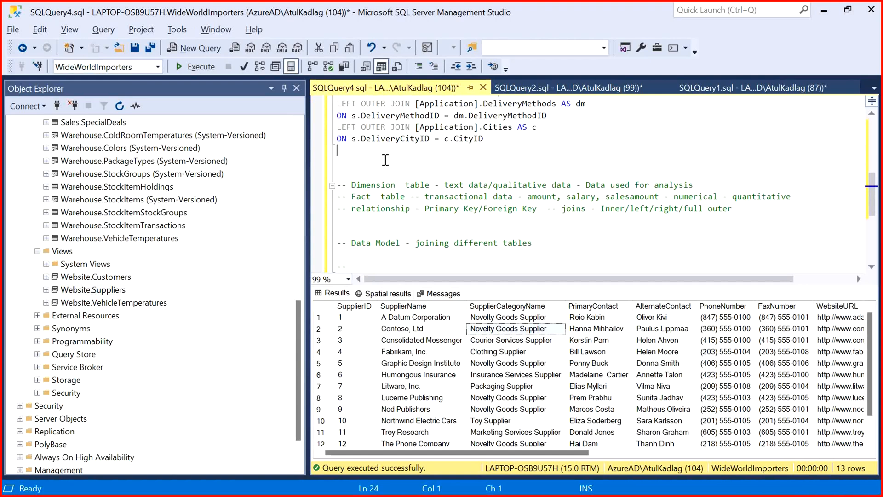
key("Page_Up")
key("Up")
key("Up")
key("Down")
key("Down")
key("Down")
key("Down")
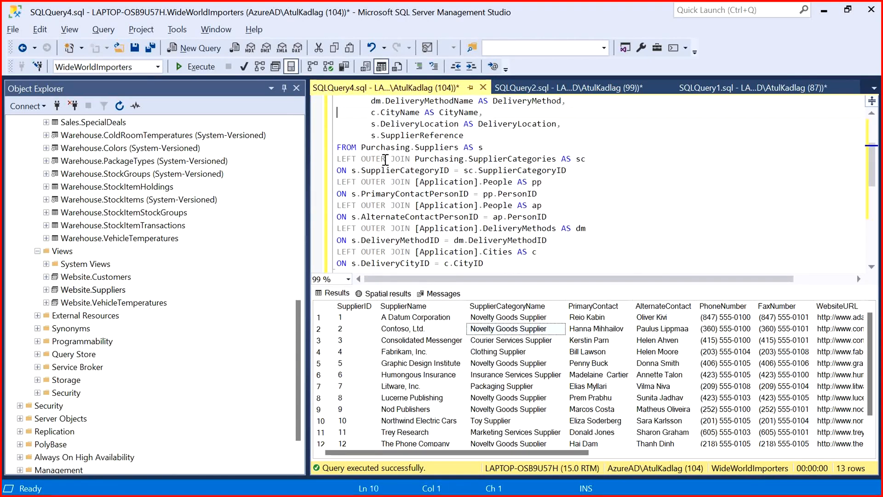
key("Right")
key("ctrl+Right")
key("Right")
key("Right")
key("Right")
key("Up")
key("Up")
key("Up")
key("Up")
key("Up")
key("Up")
key("Up")
key("Up")
key("Up")
key("Up")
key("Up")
key("Up")
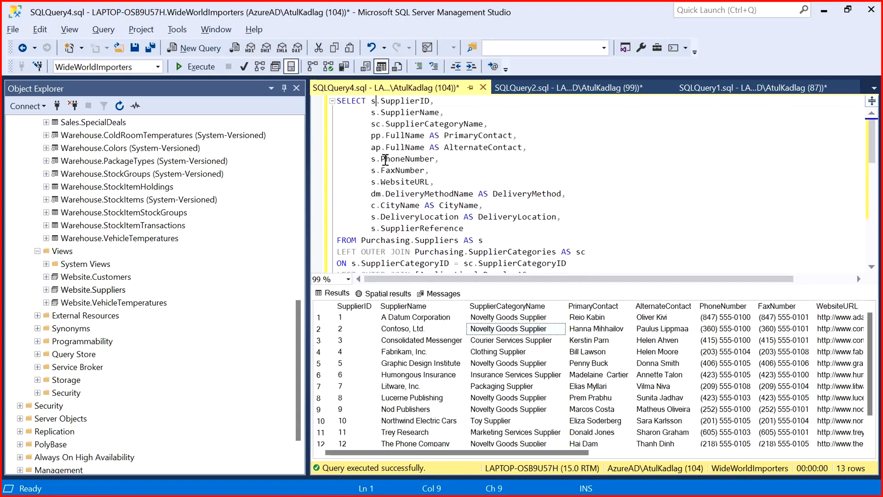
Step: Examine the query's selected columns from s.SupplierID through s.SupplierReference by highlighting the whole column list
key("shift+Down")
key("shift+Down")
key("shift+Down")
key("shift+Down")
key("shift+Down")
key("shift+Down")
key("shift+Down")
key("shift+Down")
key("shift+Down")
key("shift+Down")
key("shift+Down")
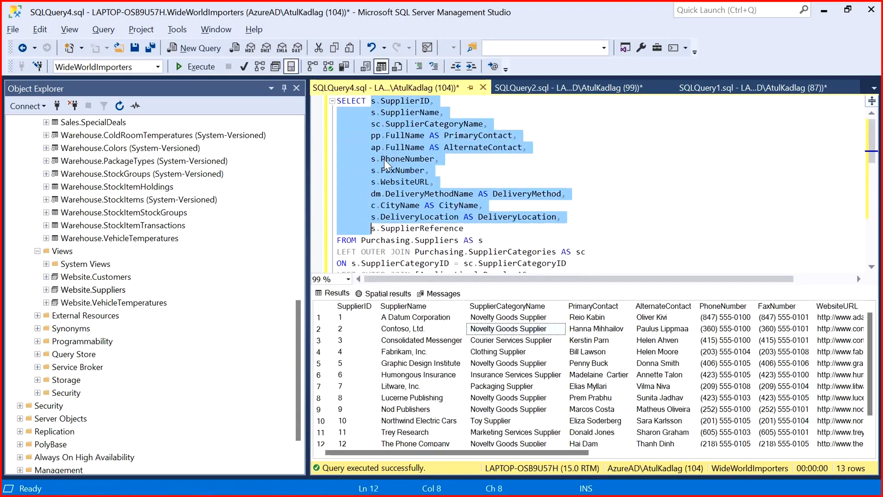
key("Down")
key("Up")
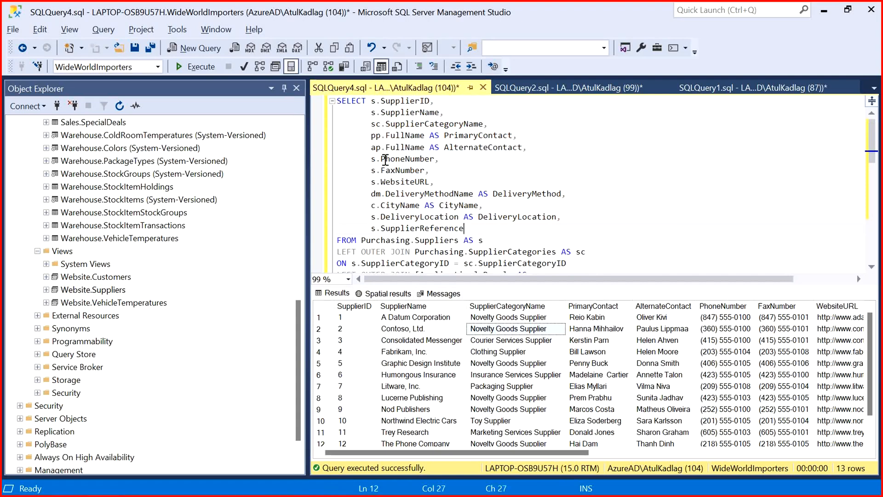
key("shift+Up")
key("shift+Up")
key("shift+Up")
key("shift+Up")
key("shift+Up")
key("shift+Up")
key("shift+Up")
key("shift+Up")
key("shift+Up")
key("shift+Up")
key("shift+Up")
key("shift+Left")
key("shift+Left")
key("shift+Left")
key("shift+Left")
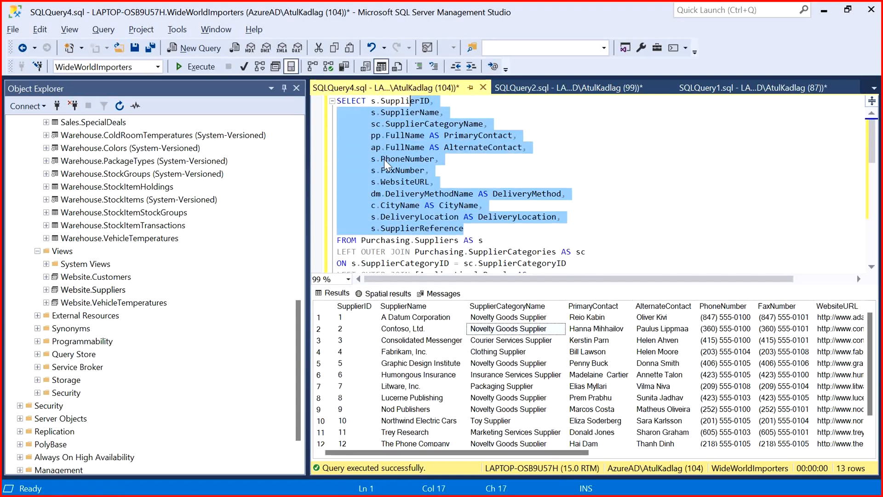
key("shift+Left")
key("shift+Left")
key("shift+Left")
key("shift+Left")
key("shift+Left")
key("shift+Left")
key("shift+Left")
Step: Examine the query's FROM clause and LEFT OUTER JOIN lines to identify the source tables
key("Down")
key("Down")
key("Down")
key("Down")
key("Down")
key("Down")
key("Down")
key("Down")
key("Down")
key("Down")
key("Down")
key("Down")
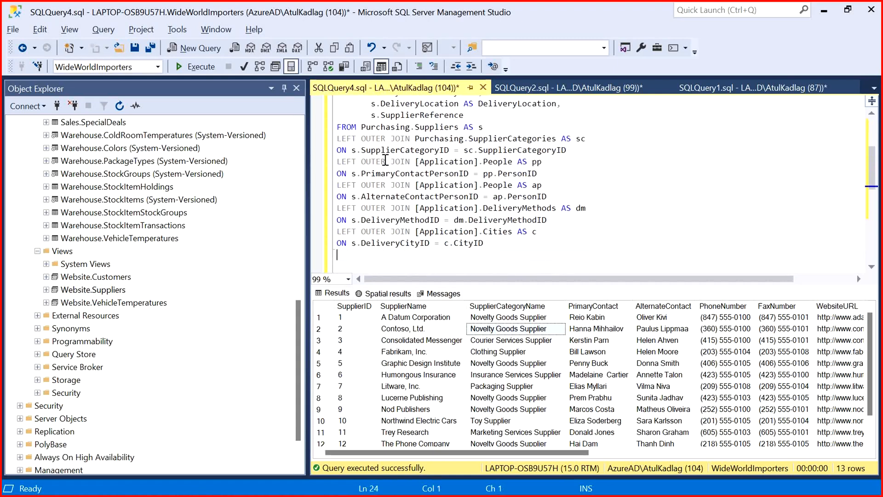
key("Up")
key("Up")
key("Up")
key("Up")
key("Up")
key("Up")
key("Up")
key("Up")
key("Up")
key("Up")
key("Up")
key("Left")
key("shift+Right")
key("shift+Right")
key("shift+Right")
key("shift+Right")
key("shift+Right")
key("shift+Right")
key("shift+Right")
key("shift+Right")
key("shift+Right")
key("shift+Right")
key("shift+Right")
key("shift+Right")
key("shift+Right")
key("shift+Right")
key("shift+Right")
key("shift+Right")
key("shift+Right")
key("shift+Right")
key("shift+Right")
key("shift+Right")
key("Down")
key("Down")
key("Down")
Step: Find the Suppliers table name in the query's FROM clause and select Purchasing.Suppliers for import in the Power BI Navigator
key("alt+Tab")
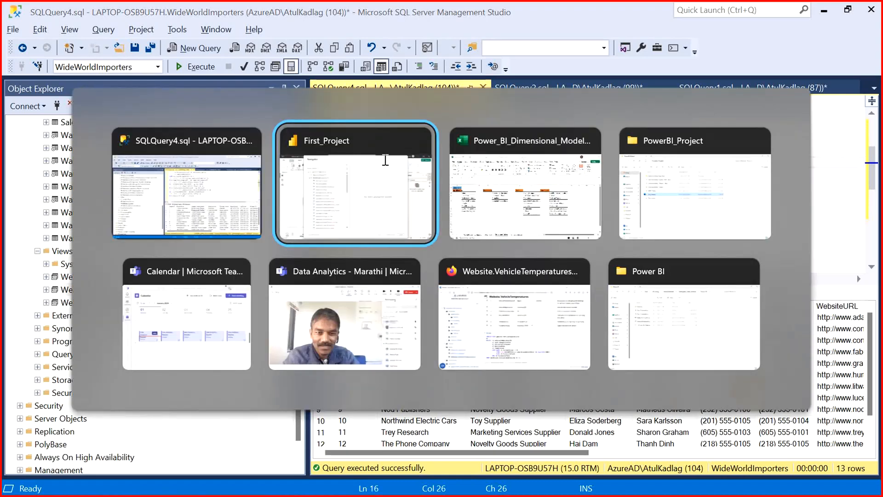
key("alt+Tab")
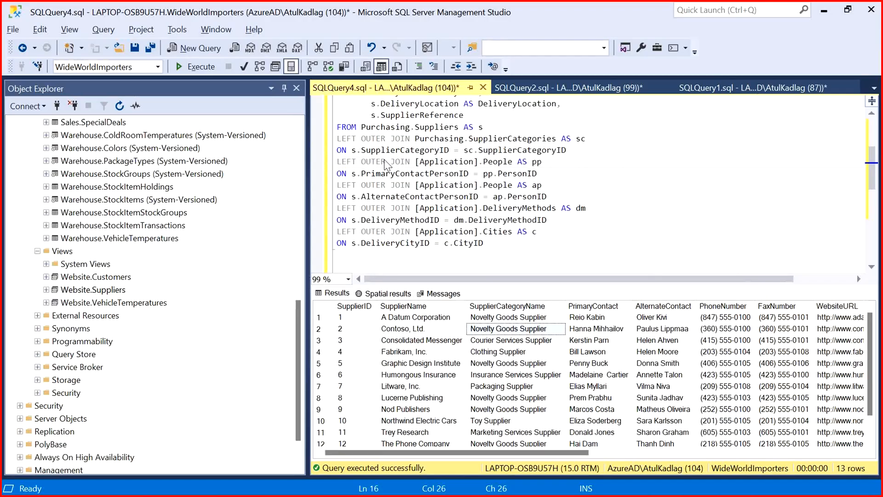
left_click(426, 116)
double_click(428, 127)
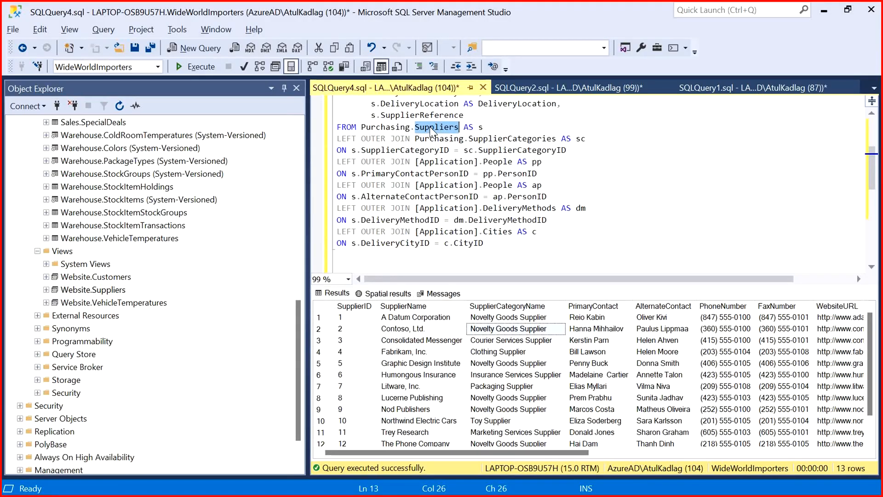
key("alt+Tab")
left_click_drag(389, 161, 379, 393)
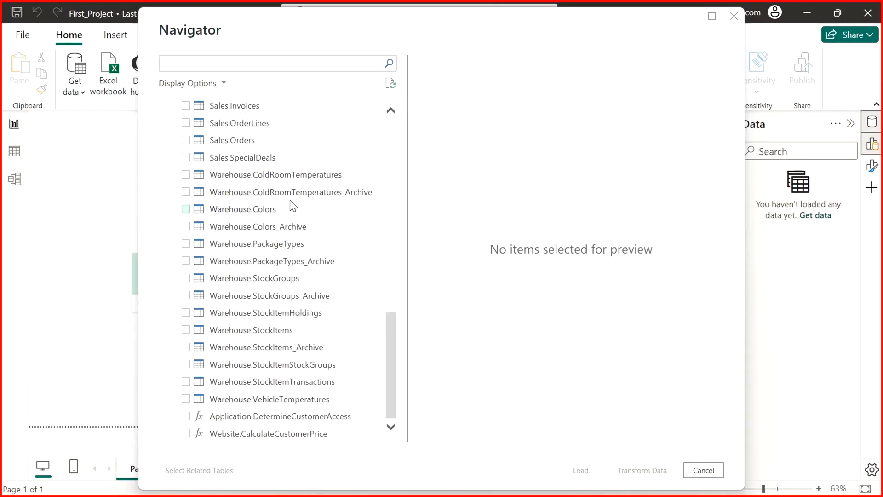
left_click_drag(385, 385, 387, 286)
left_click(185, 234)
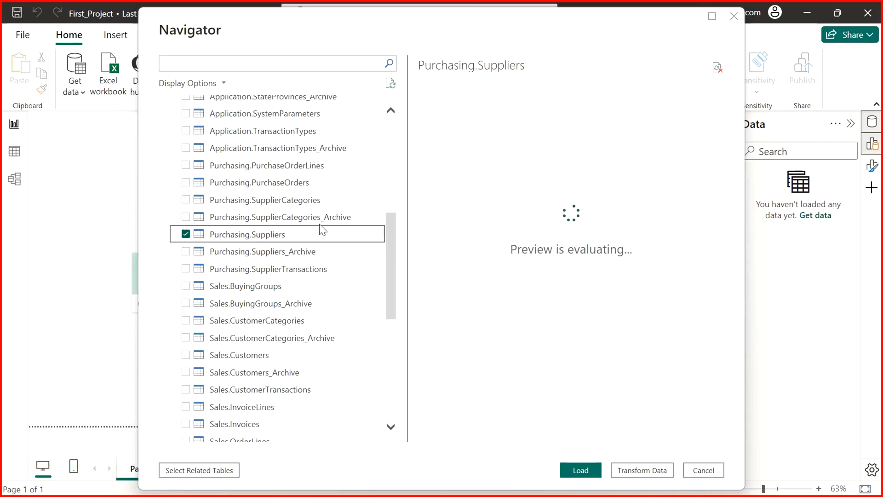
left_click_drag(451, 435, 322, 429)
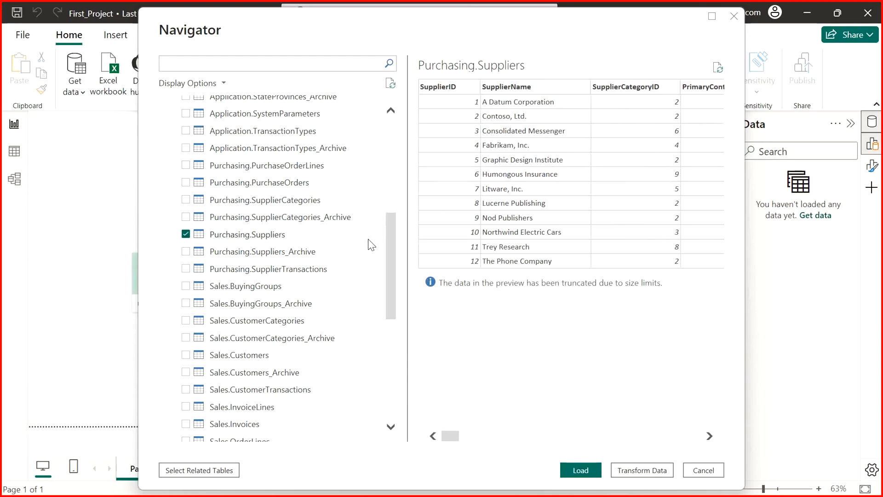
Step: Check the first joined table in the SQL query and add Purchasing.SupplierCategories to the Navigator selection
key("alt+Tab")
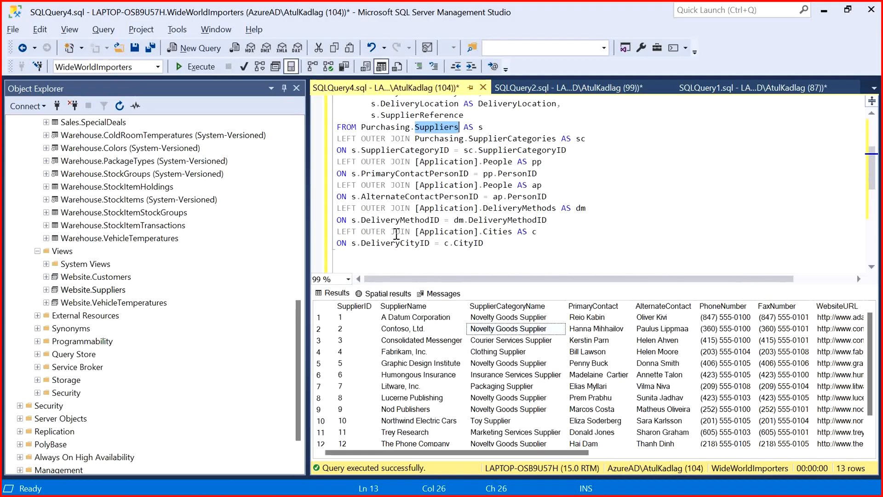
double_click(506, 139)
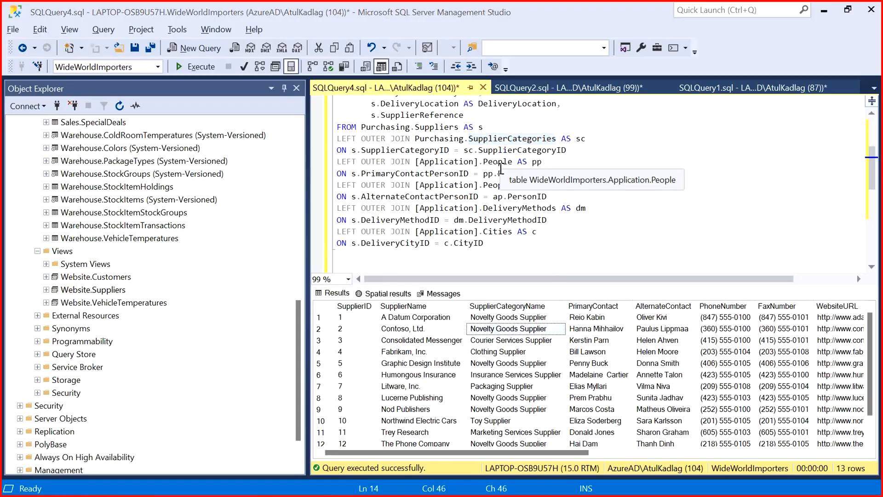
key("alt+Tab")
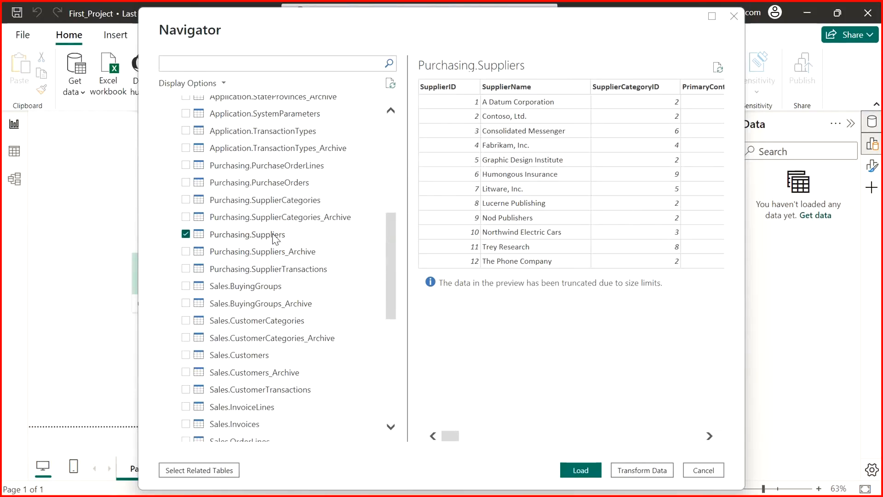
left_click(186, 199)
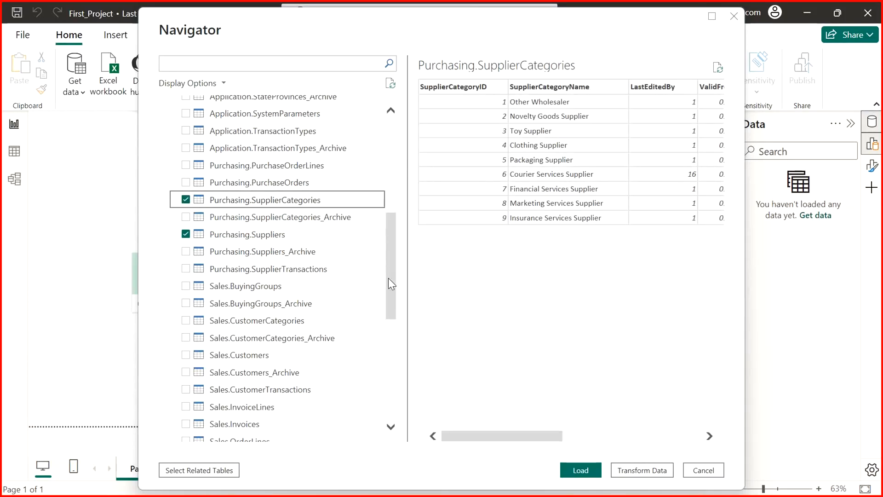
Step: Look up the People table in the SQL query's joins and add Application.People to the Navigator selection
left_click_drag(388, 277, 386, 202)
key("alt+Tab")
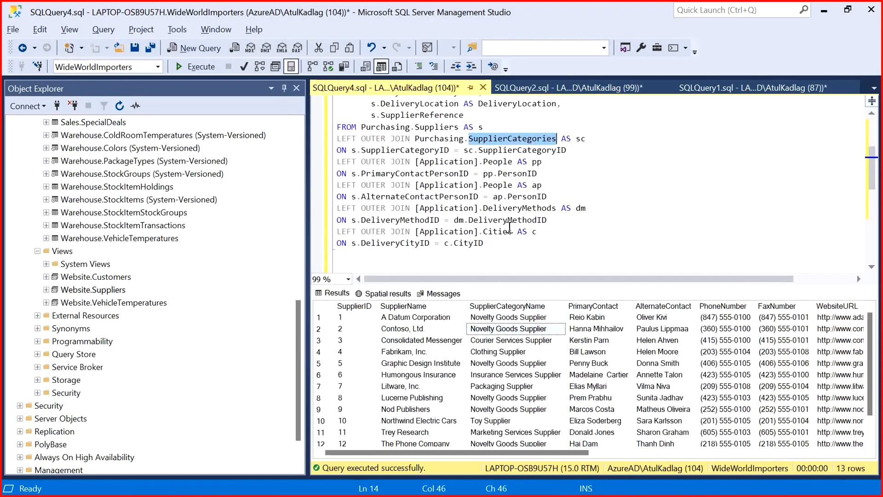
double_click(495, 163)
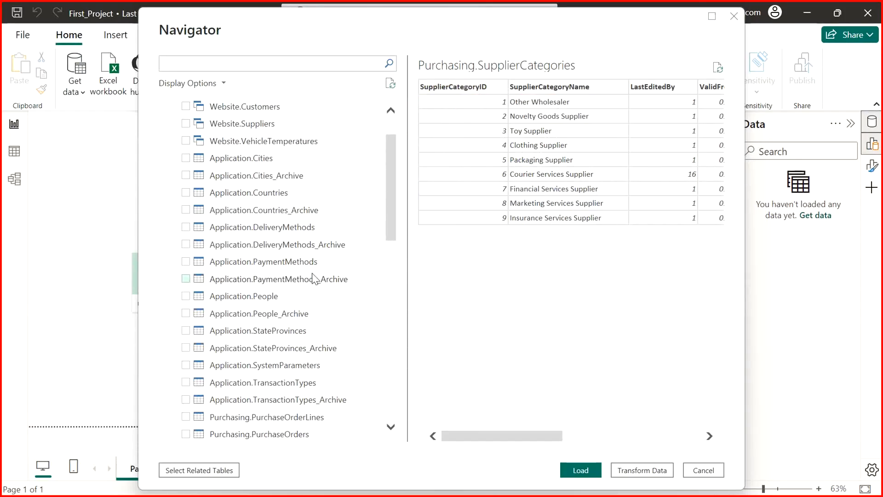
left_click(186, 295)
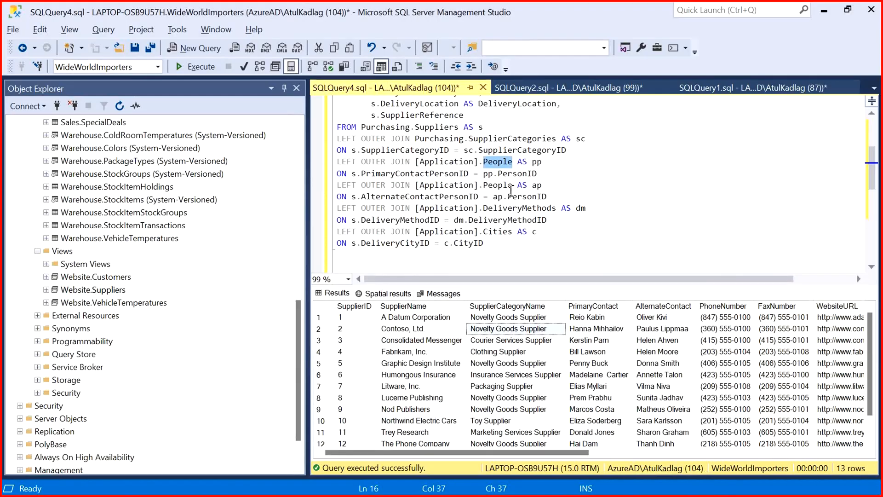
Step: Check the second People join and the DeliveryMethods join in the query, and add Application.DeliveryMethods to the Navigator selection
double_click(503, 185)
double_click(527, 196)
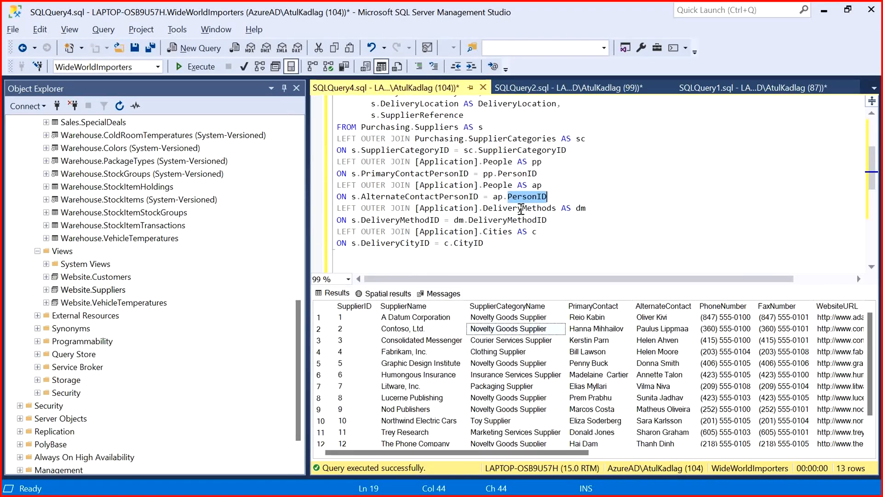
left_click(500, 209)
double_click(500, 209)
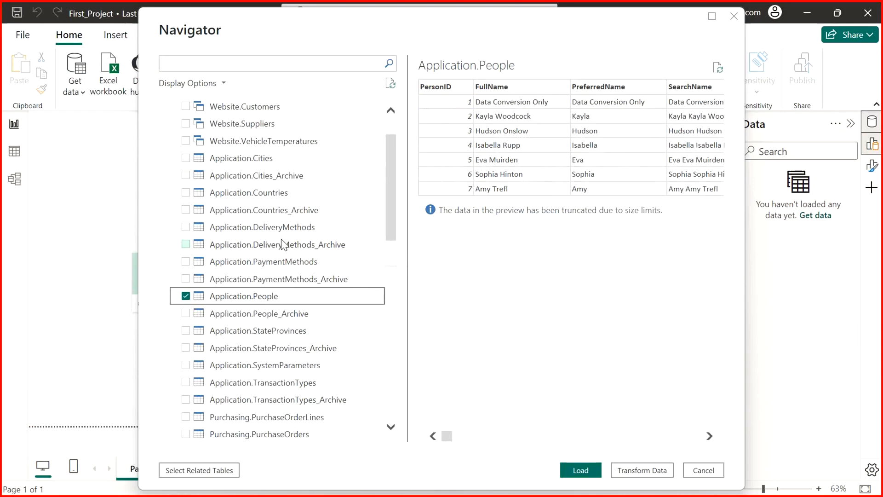
left_click(186, 227)
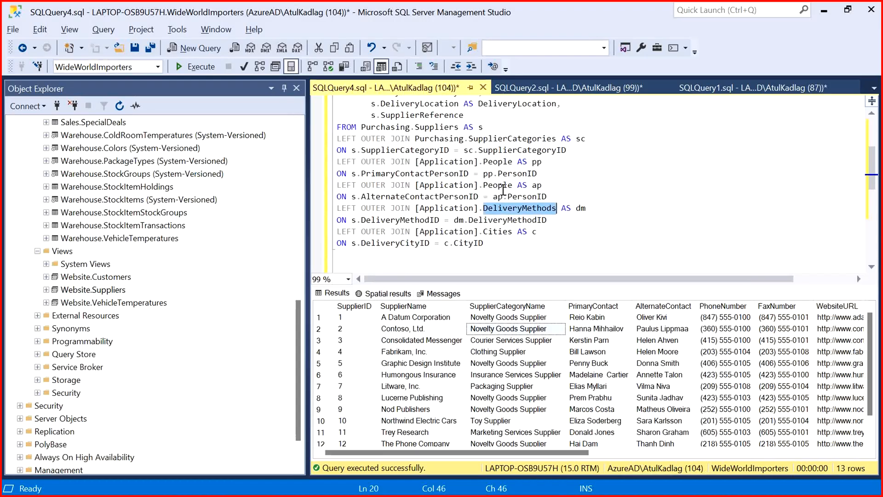
Step: Add the Application.Cities table from the last join to the selection and open the selected tables in Power Query Editor for transformation
double_click(494, 232)
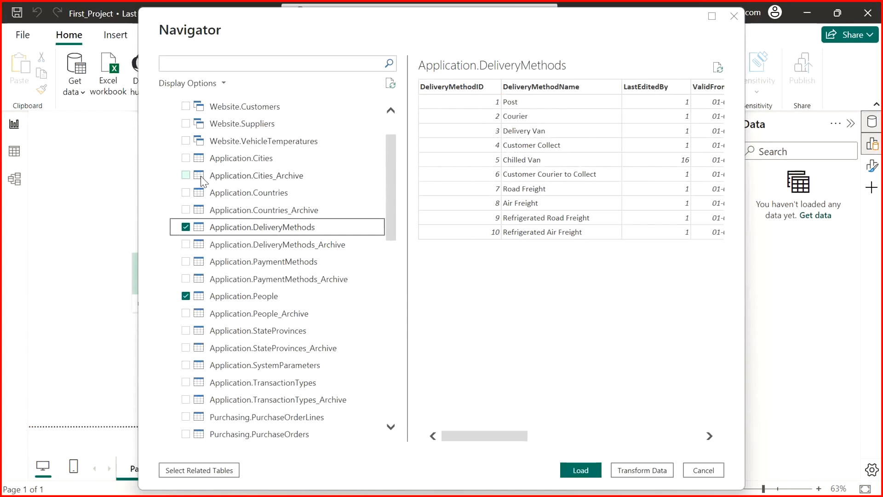
left_click(190, 161)
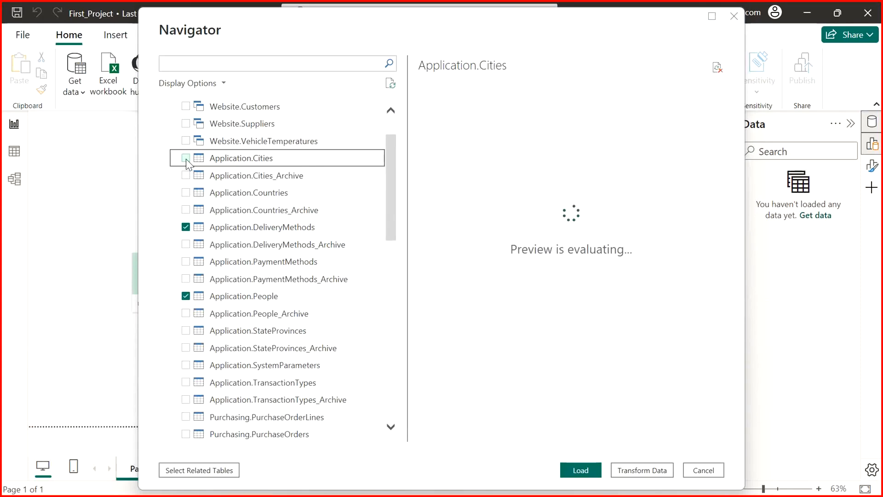
left_click_drag(386, 192, 393, 82)
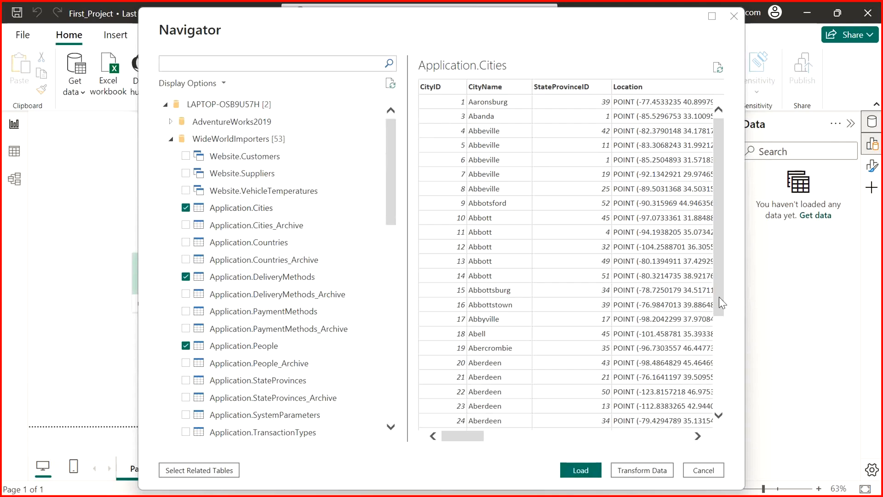
left_click_drag(719, 296, 722, 407)
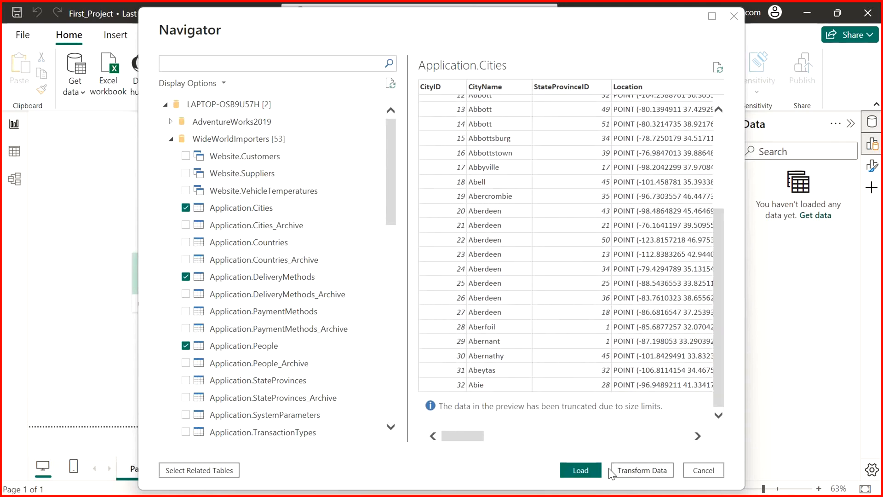
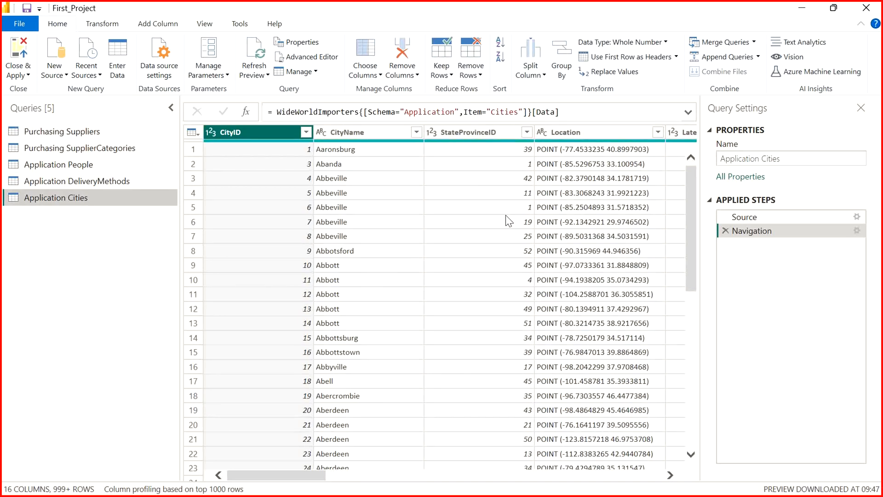
Step: Look through the imported Purchasing Suppliers, Purchasing SupplierCategories and Application People queries
left_click(54, 131)
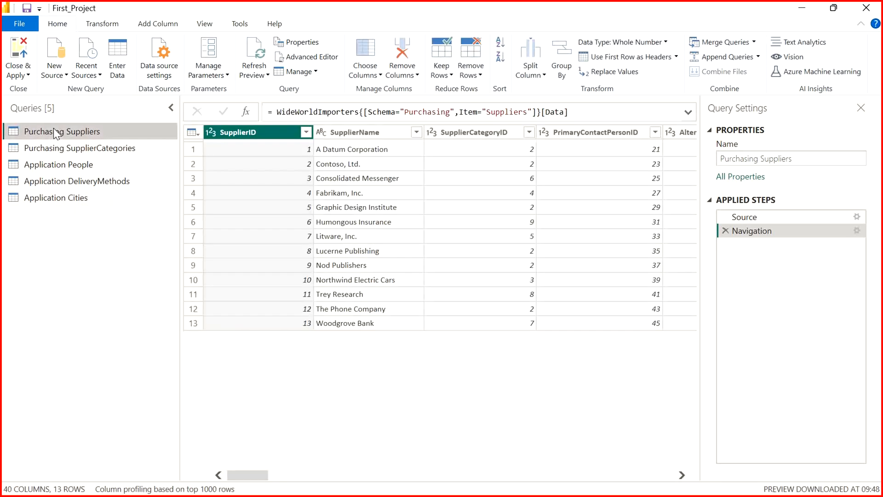
left_click(56, 147)
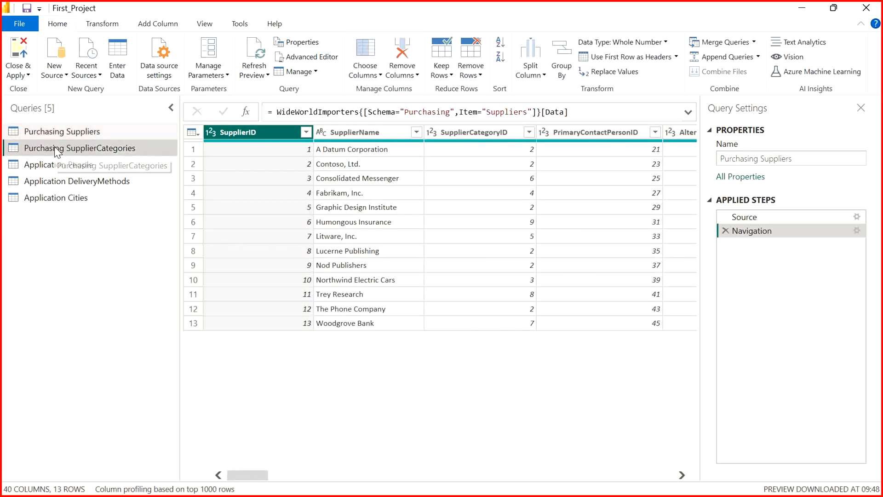
left_click(55, 170)
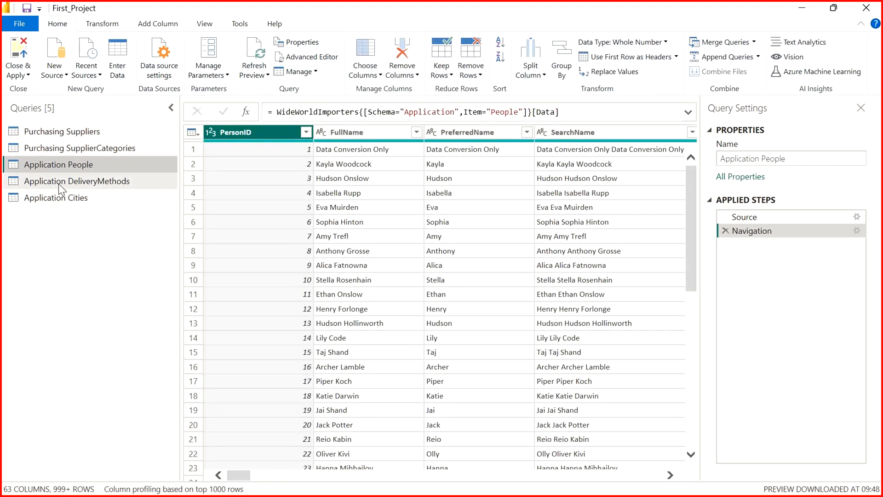
Step: Remove the relationship columns from Application.People through Sales.Customers(CityID) 2 in the Application Cities query
left_click(59, 198)
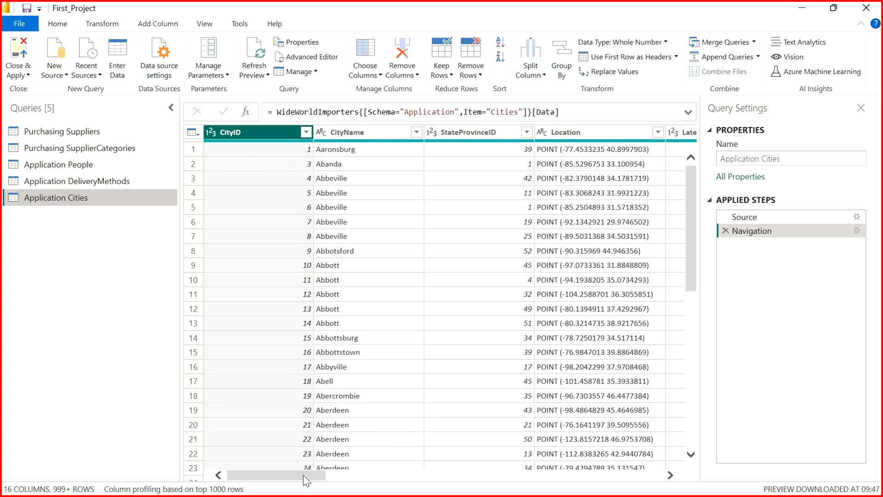
left_click_drag(303, 474, 477, 479)
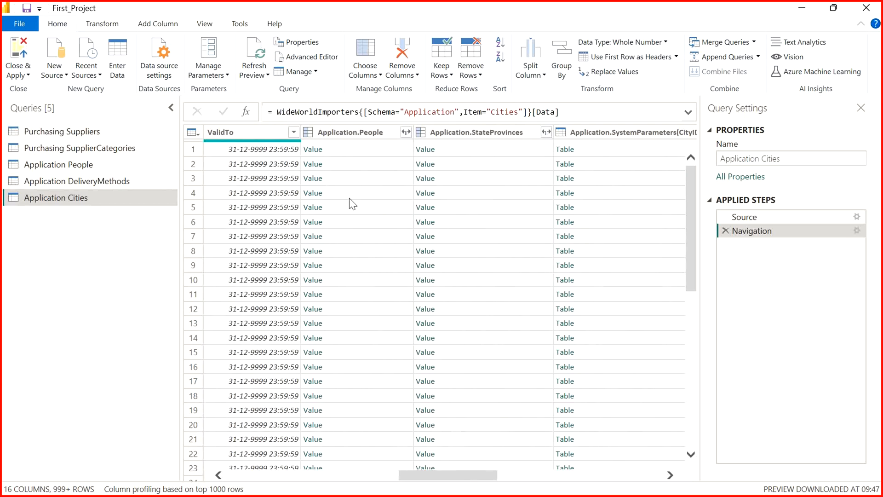
left_click(349, 131)
left_click_drag(433, 476, 613, 475)
left_click(619, 135)
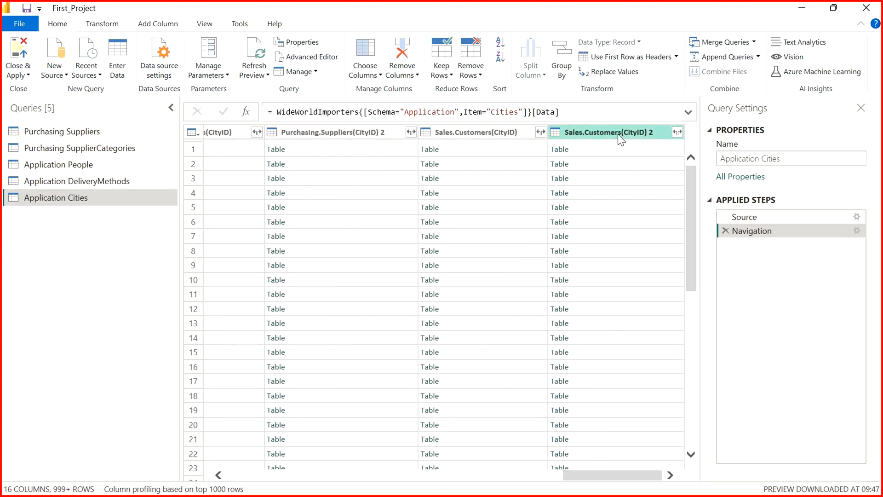
left_click(619, 136, "shift")
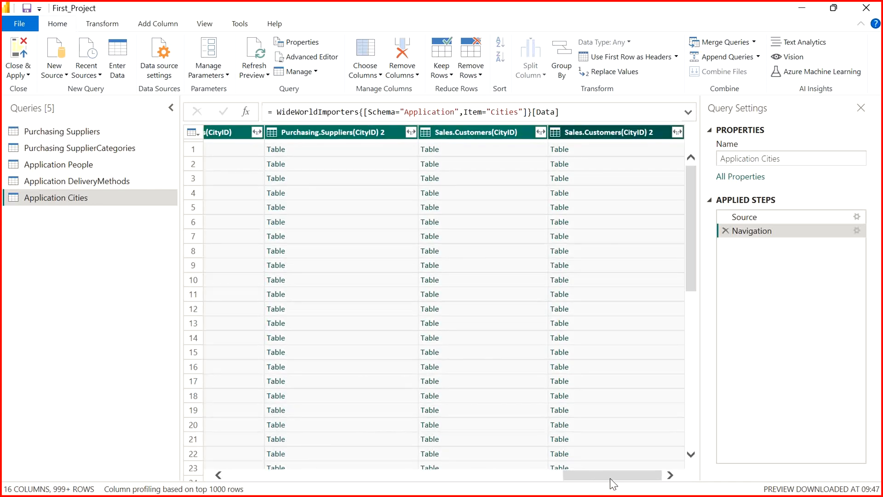
left_click_drag(611, 479, 418, 478)
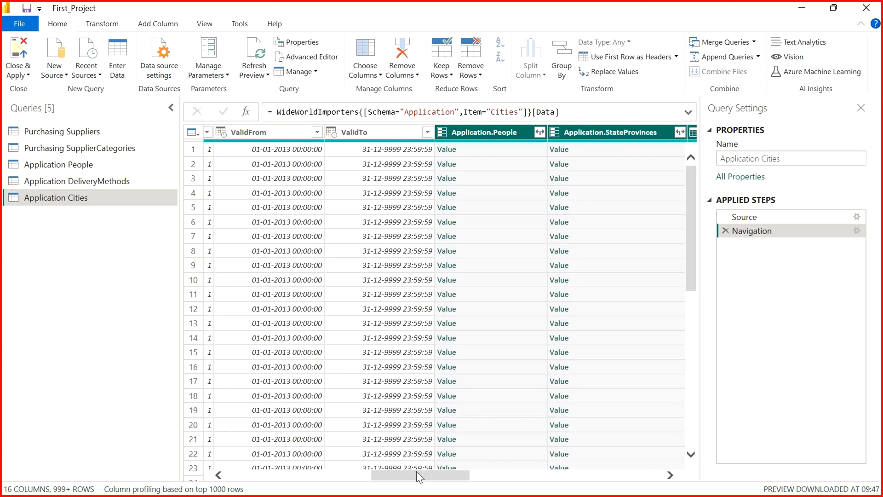
left_click_drag(416, 471, 459, 475)
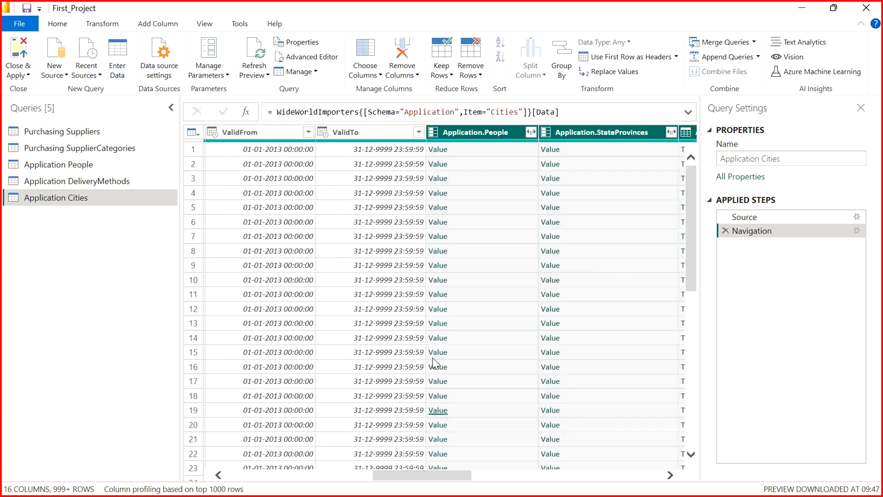
right_click(477, 133)
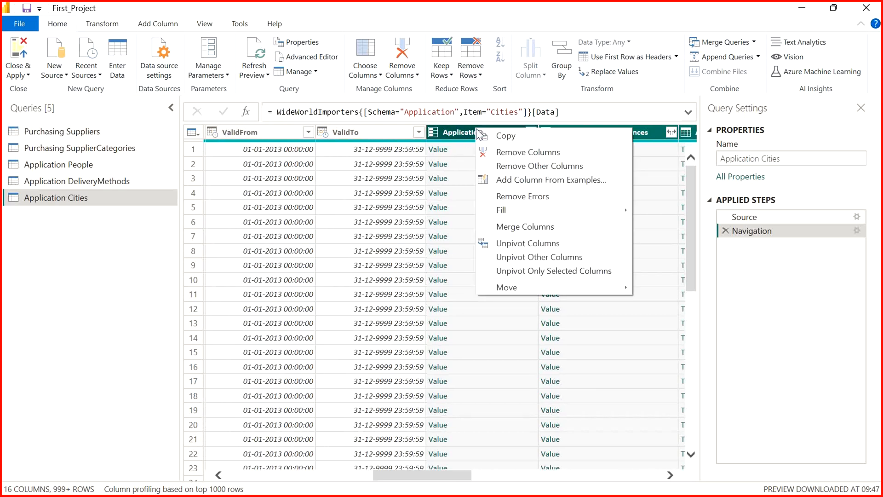
left_click(511, 157)
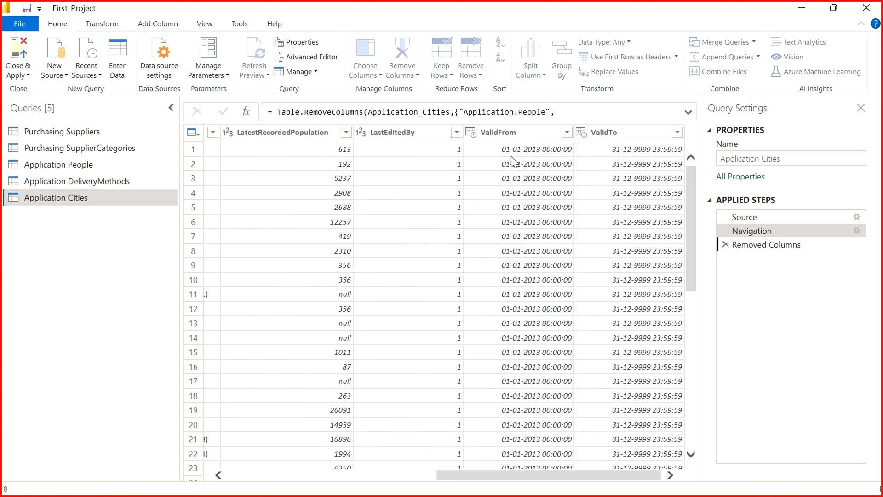
left_click_drag(536, 476, 326, 477)
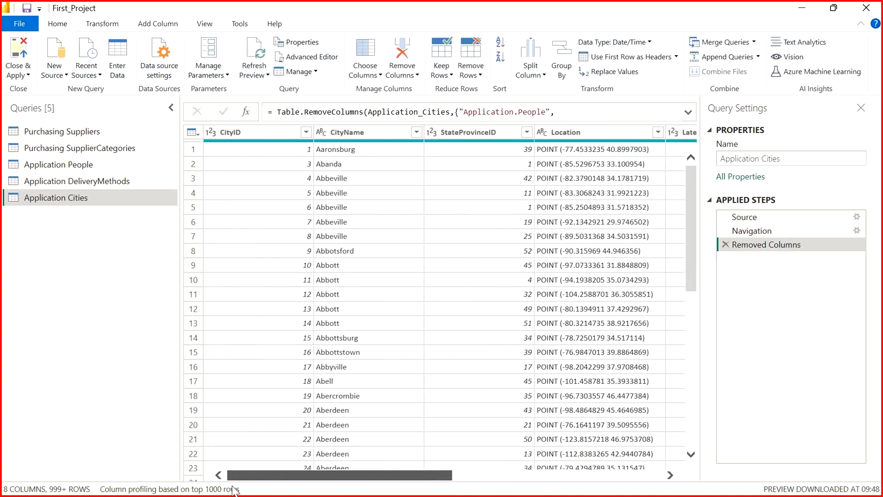
Step: Remove the relationship columns from Application.People through Sales.Invoices in the Application DeliveryMethods query
left_click(69, 180)
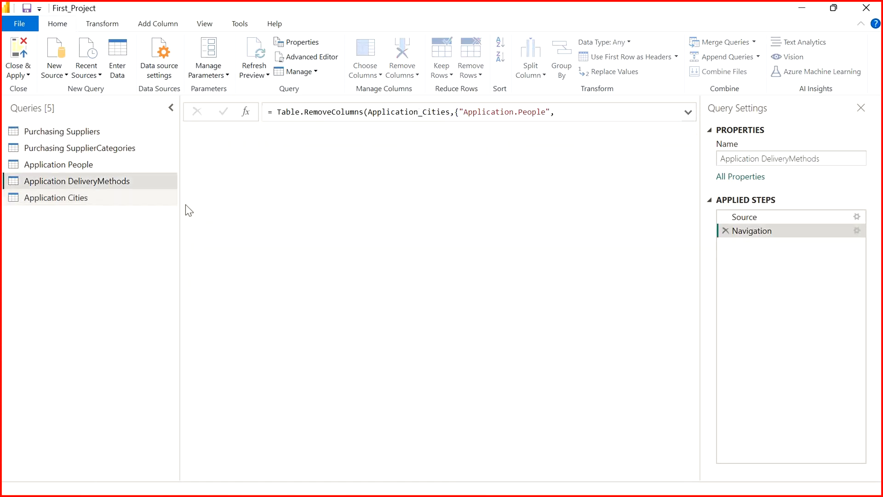
left_click_drag(357, 479, 595, 476)
left_click(340, 133)
left_click(628, 131, "shift")
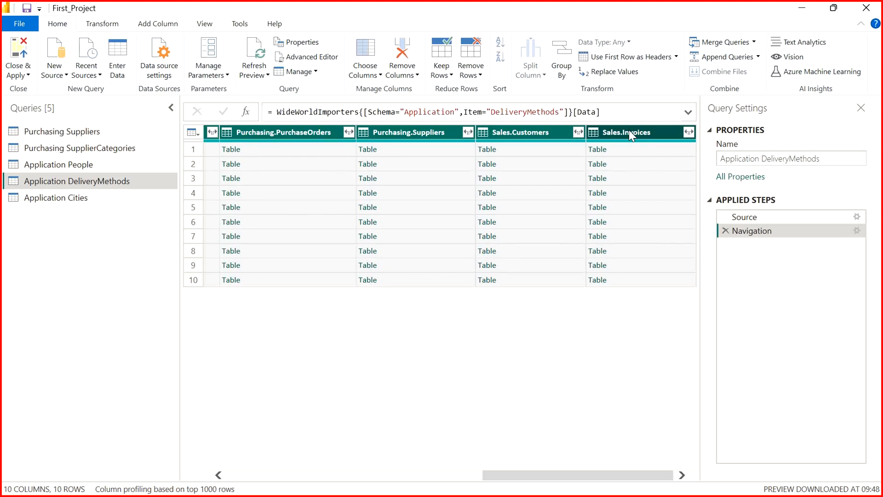
left_click(481, 77)
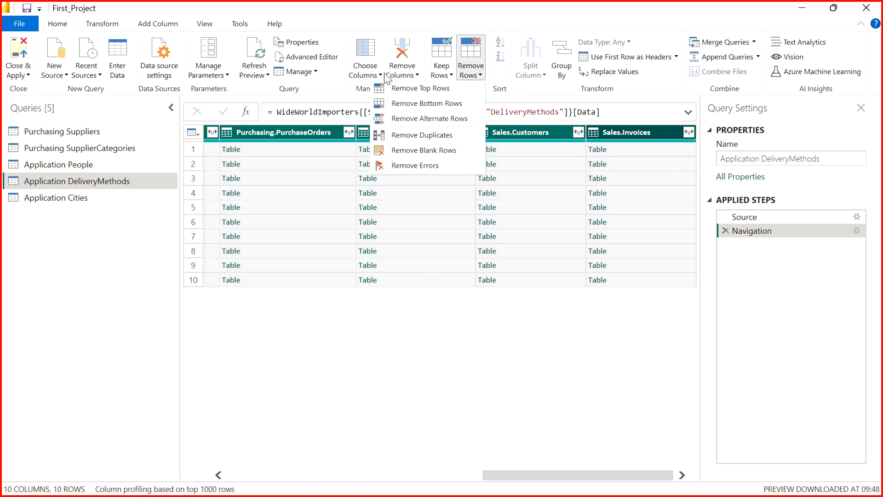
left_click(316, 101)
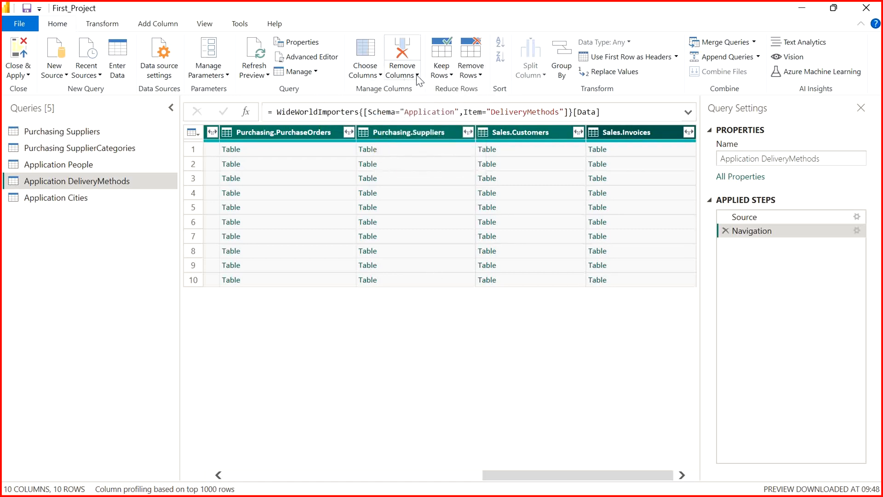
left_click(418, 78)
left_click(384, 89)
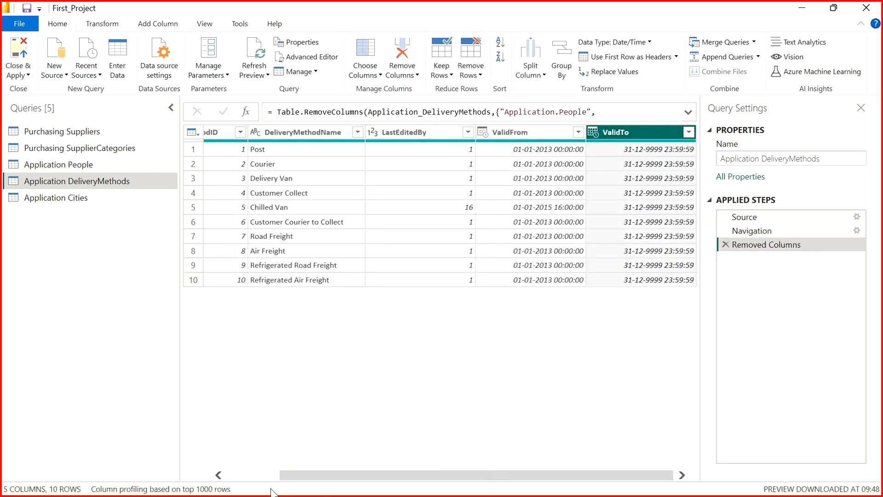
Step: Remove the relationship columns from Application.Cities through Warehouse.StockItems in the Application People query
left_click(63, 167)
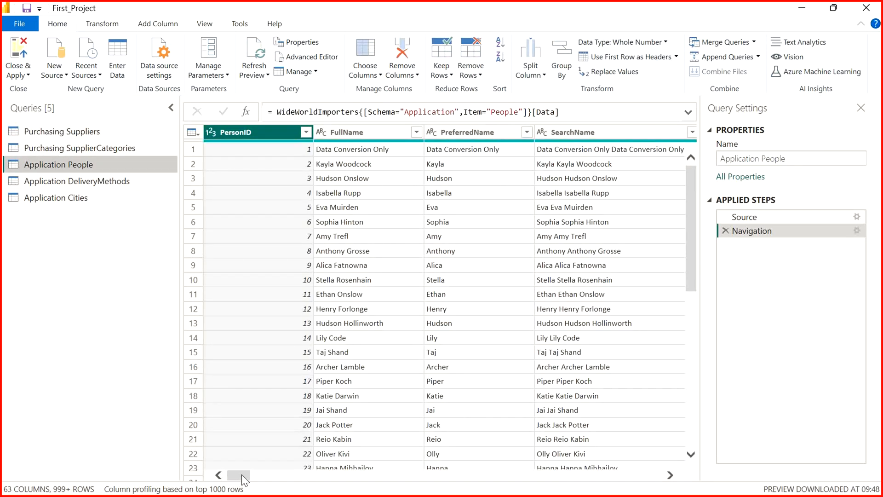
left_click_drag(237, 476, 369, 476)
left_click(503, 136)
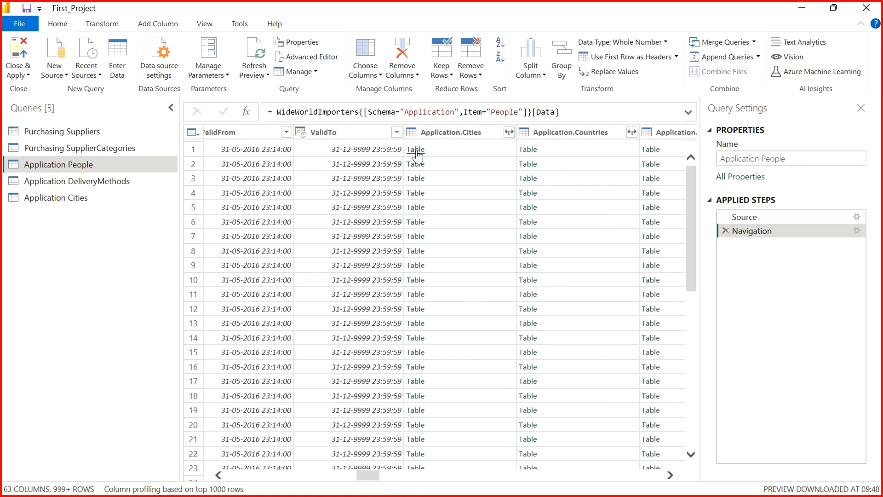
left_click(476, 135)
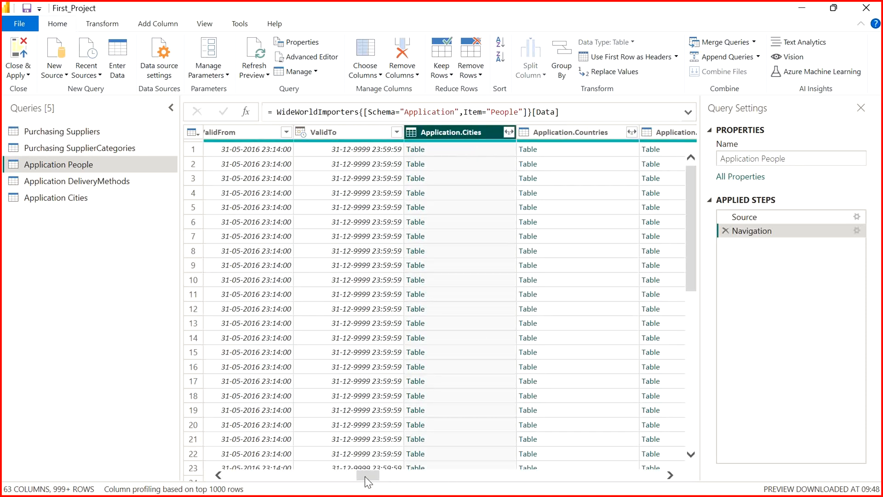
left_click_drag(368, 481, 682, 461)
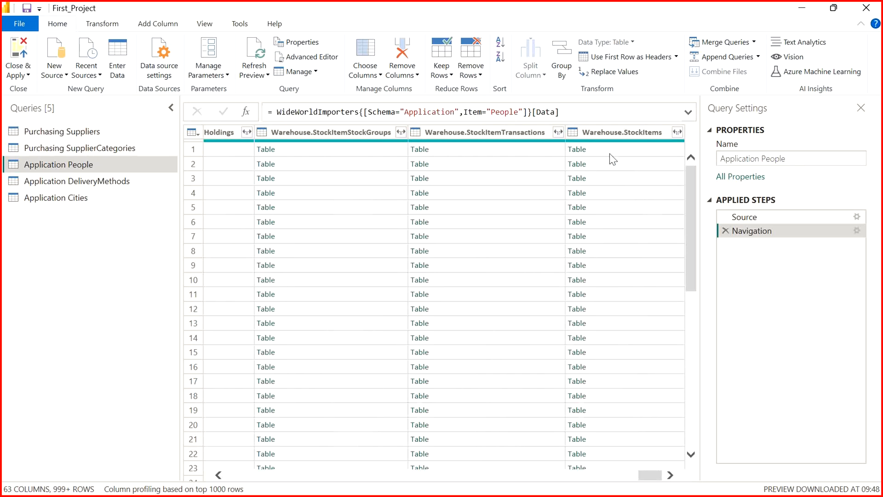
left_click(635, 132, "shift")
right_click(634, 133)
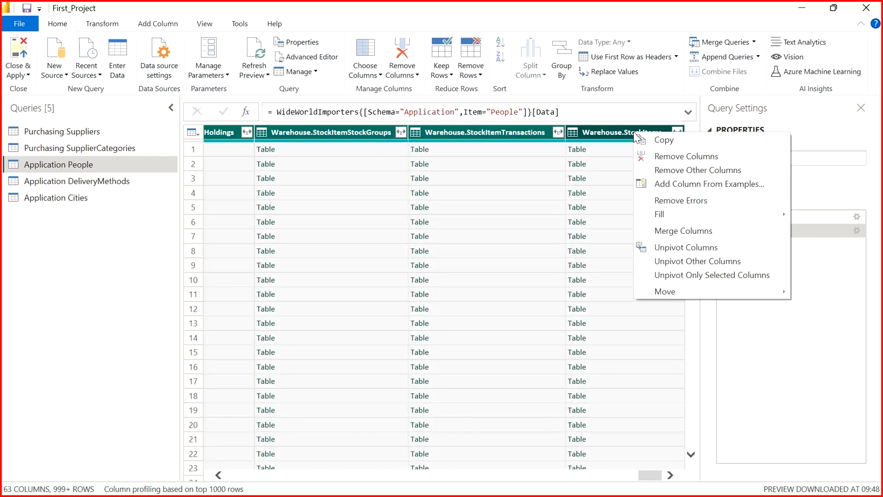
left_click(648, 153)
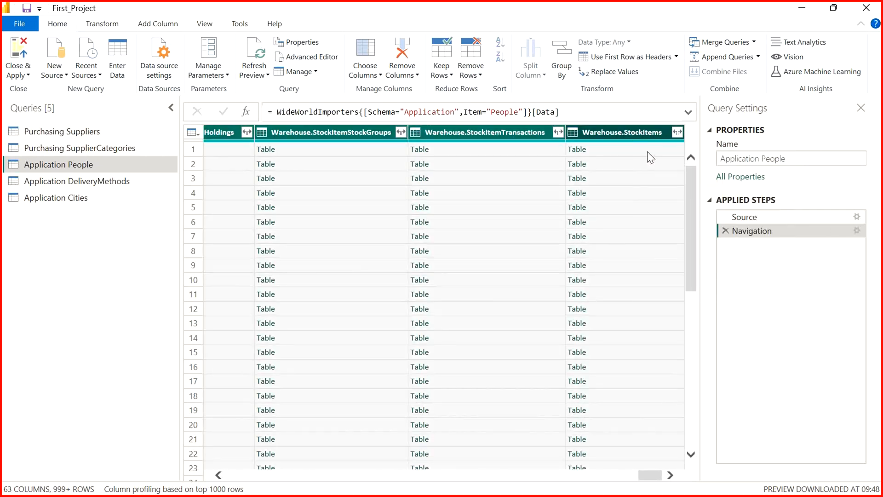
Step: Remove the Application.People and Purchasing.Suppliers columns from the Purchasing SupplierCategories query
left_click(84, 152)
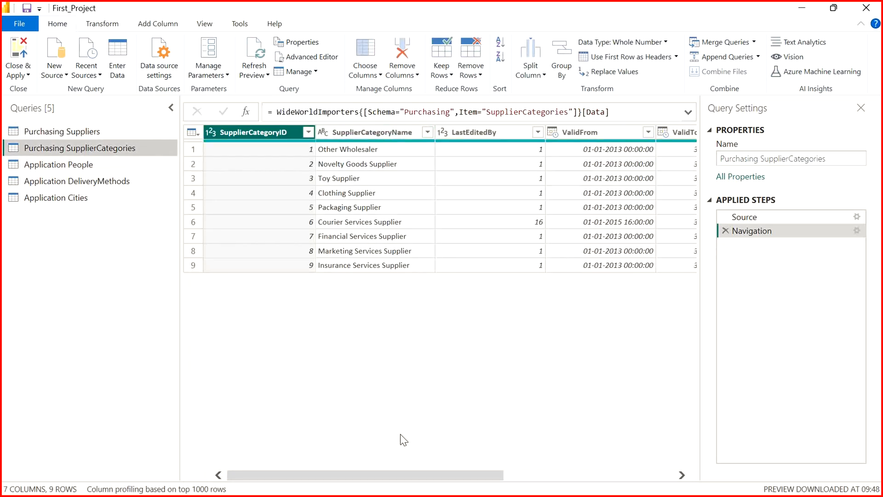
left_click_drag(395, 469, 587, 466)
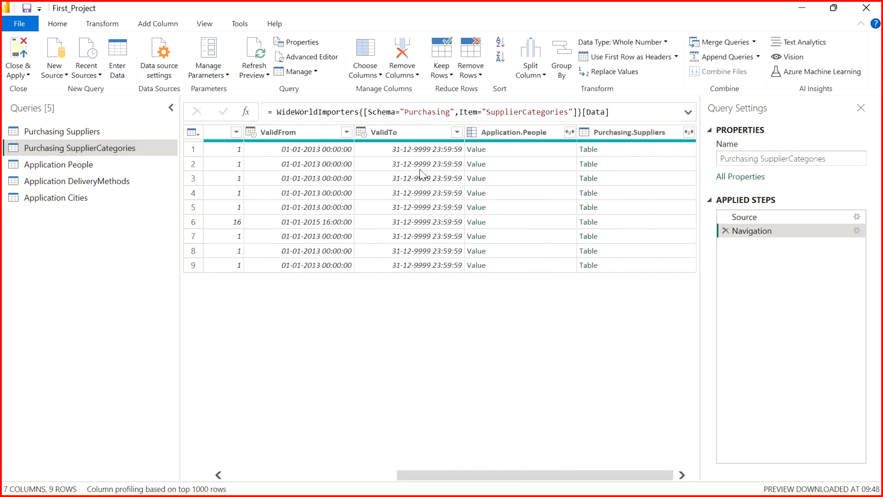
left_click(521, 132)
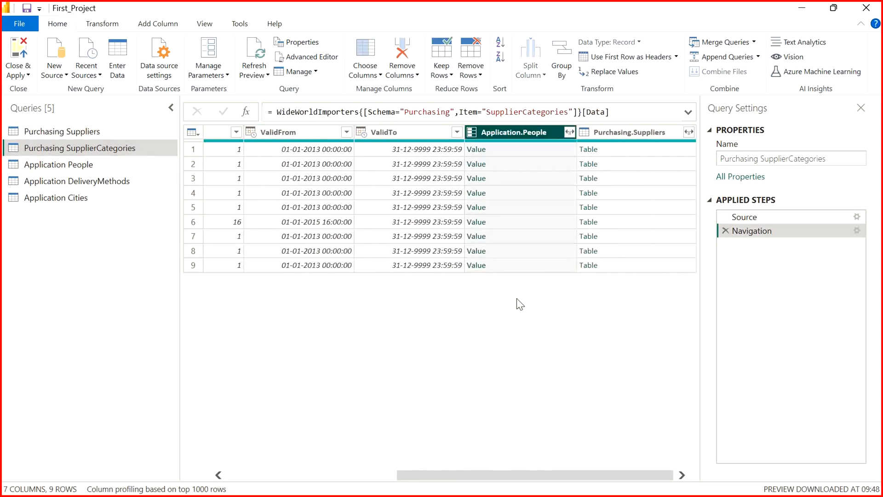
left_click(636, 133, "ctrl")
right_click(639, 134)
left_click(650, 155)
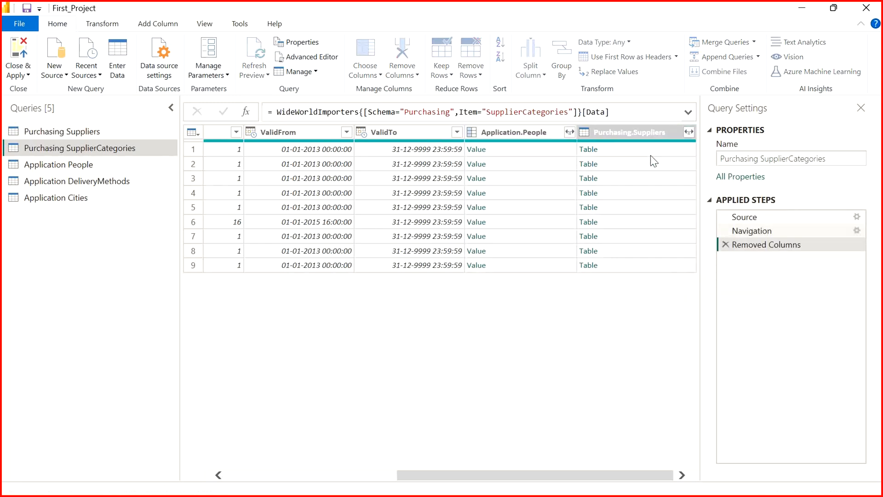
Step: Remove the relationship columns from Application.Cities(DeliveryCityID) through Warehouse.StockItems in the Purchasing Suppliers query
left_click(60, 131)
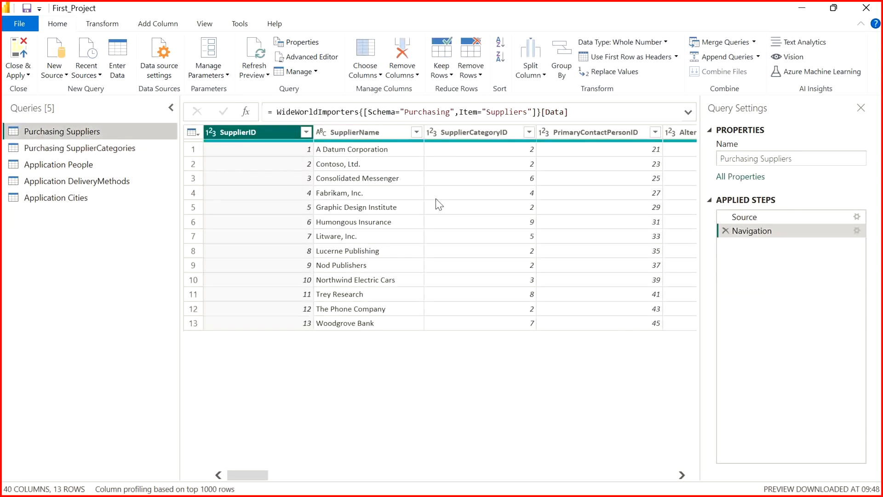
left_click_drag(247, 474, 666, 477)
left_click(569, 134)
left_click(616, 134, "shift")
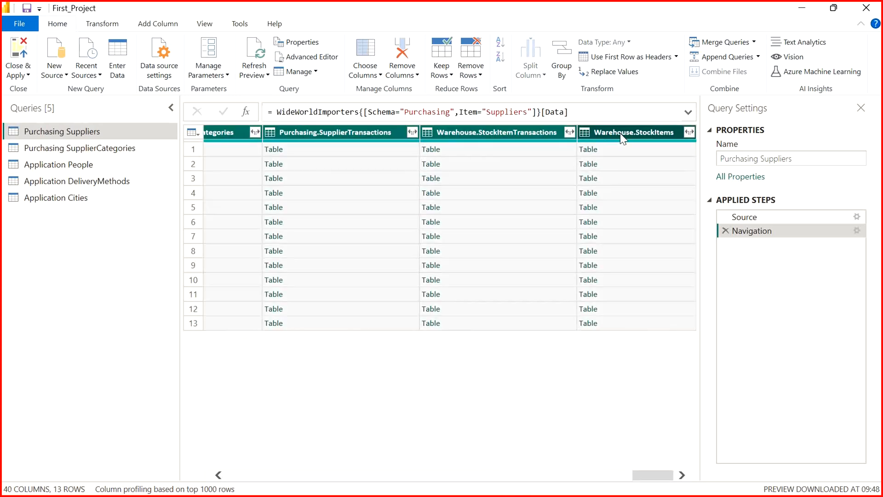
right_click(621, 134)
left_click(634, 162)
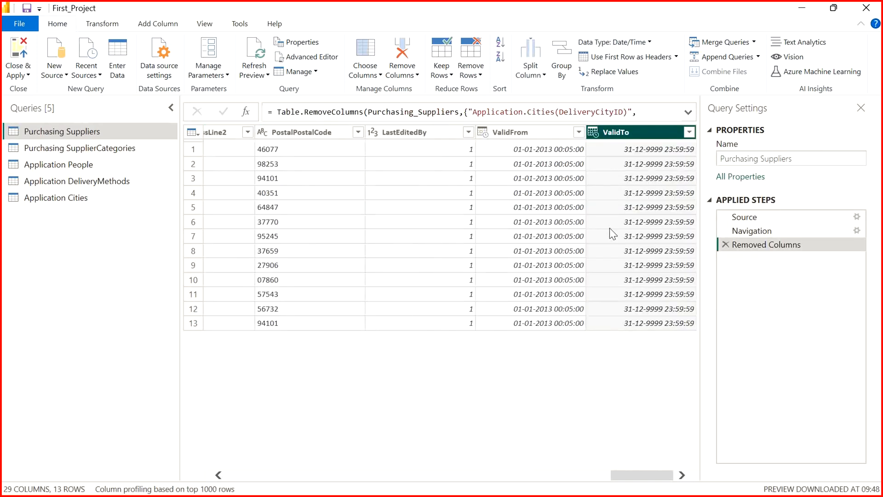
left_click_drag(612, 474, 228, 474)
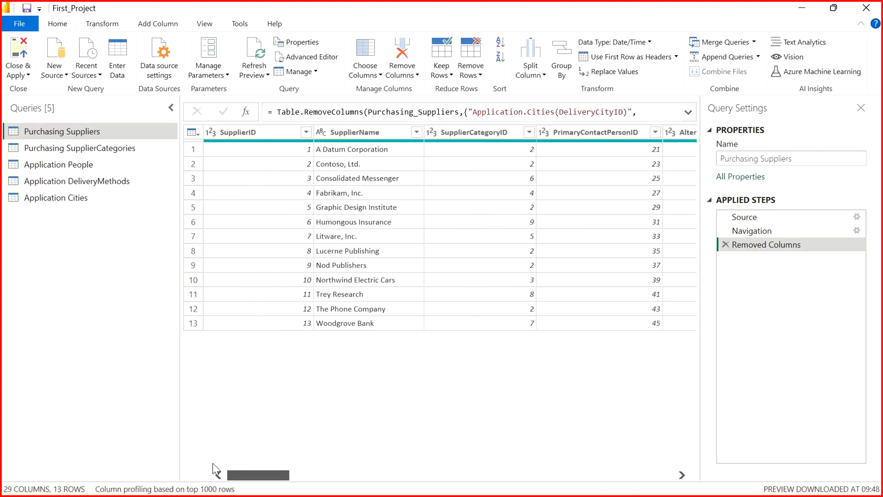
Step: Review the cleaned Purchasing Suppliers, Purchasing SupplierCategories and Application People queries
left_click(73, 146)
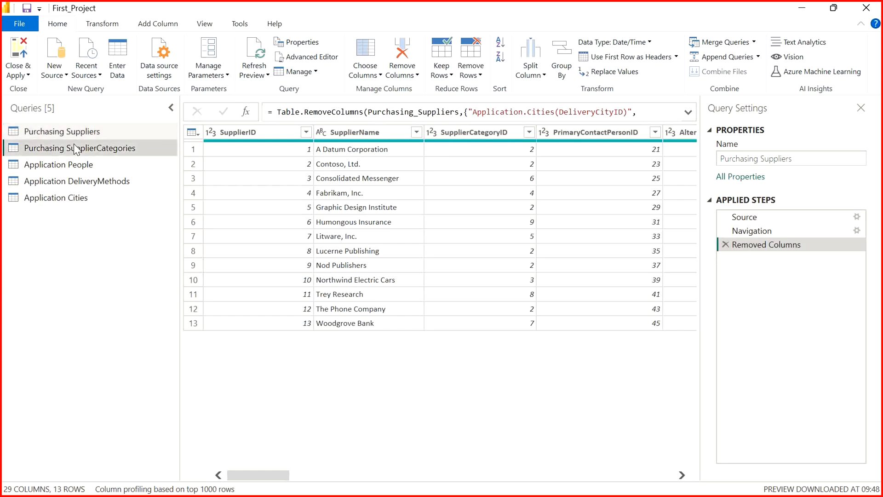
left_click(73, 131)
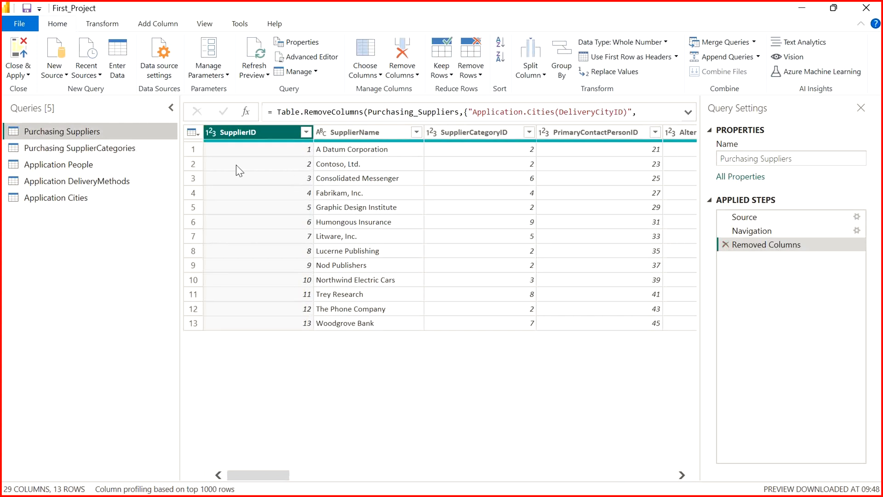
left_click(99, 148)
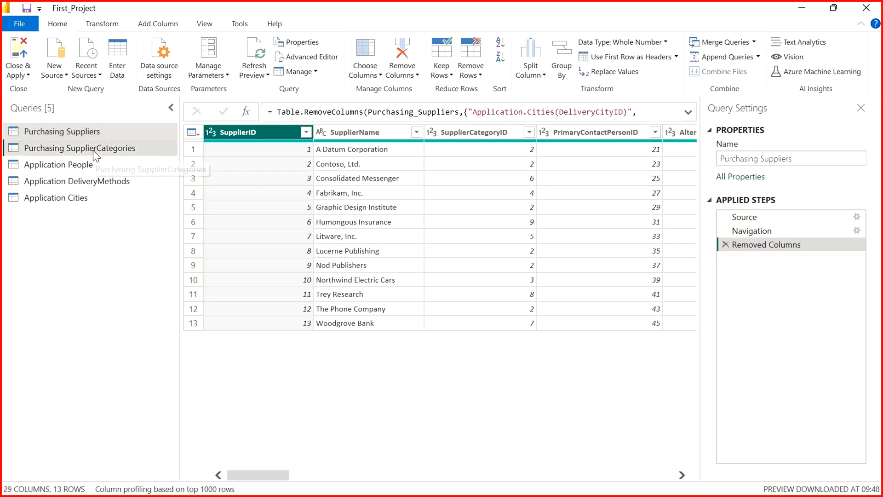
left_click(71, 167)
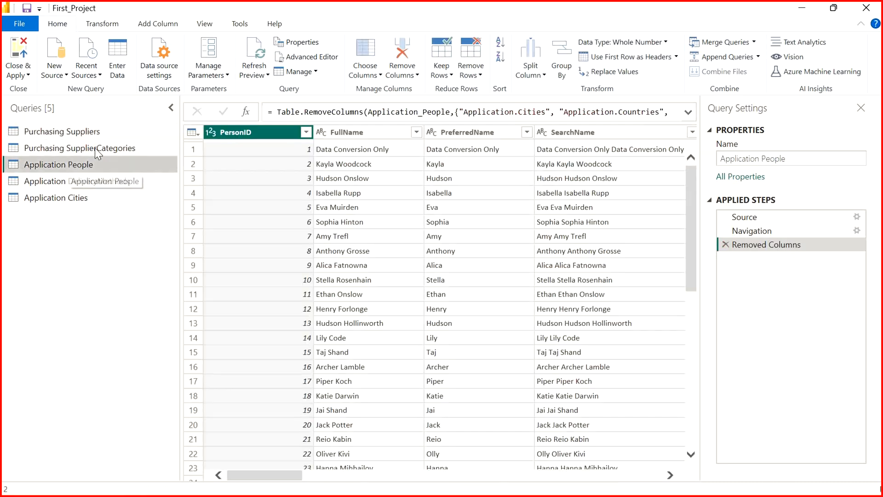
Step: Set the SupplierID column of the Purchasing Suppliers query to the Whole Number data type
left_click(98, 151)
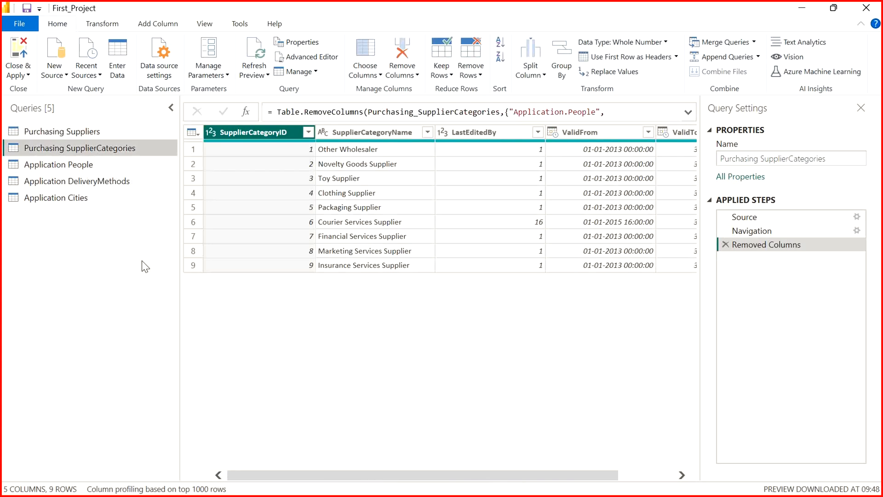
left_click(71, 136)
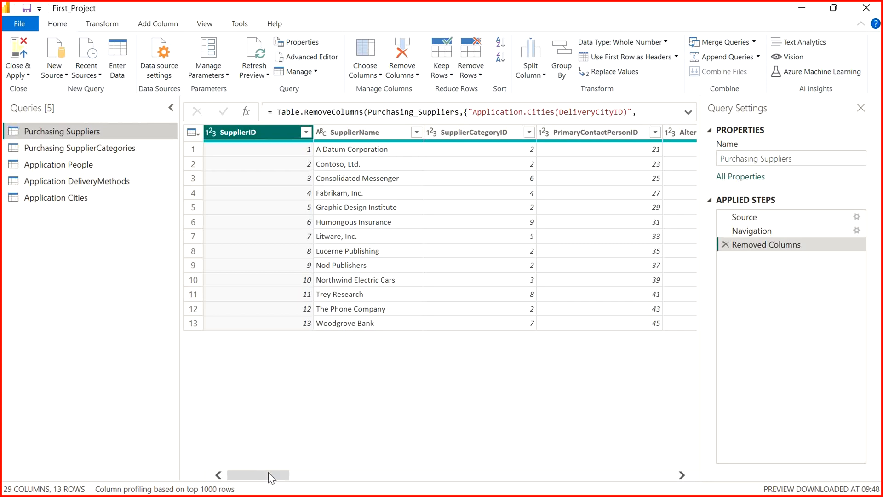
left_click_drag(272, 478, 185, 479)
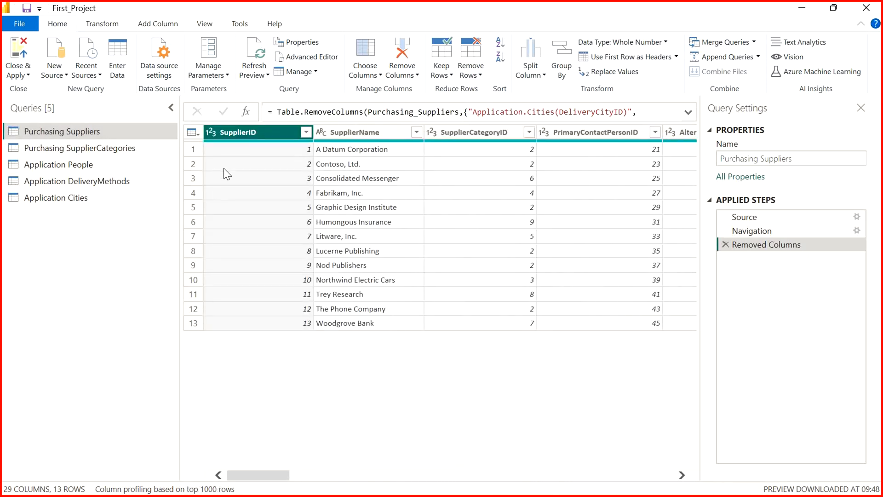
left_click(211, 133)
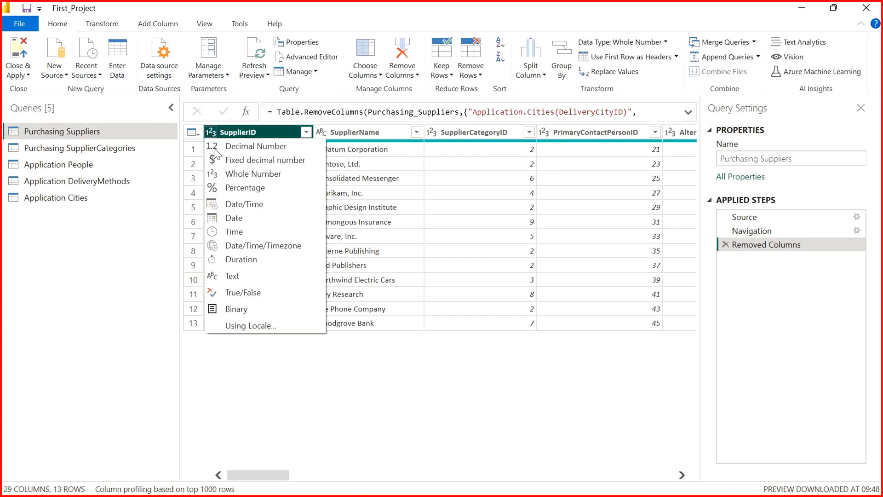
left_click(234, 175)
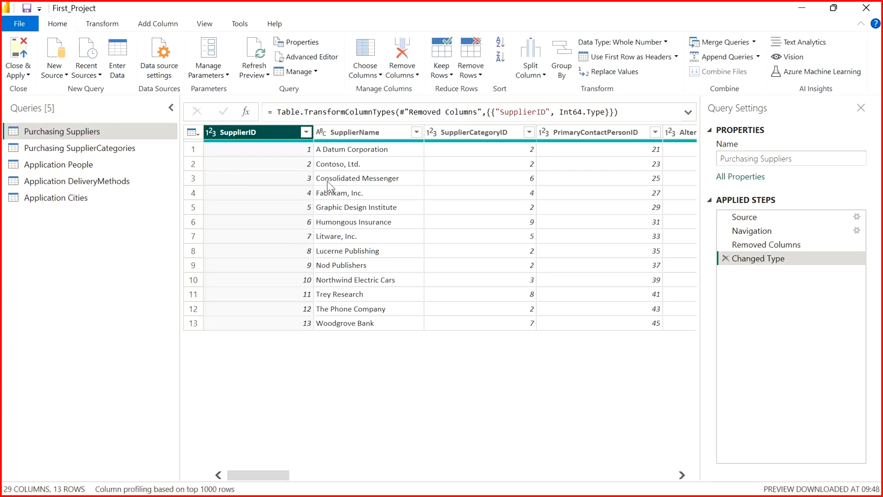
left_click(323, 132)
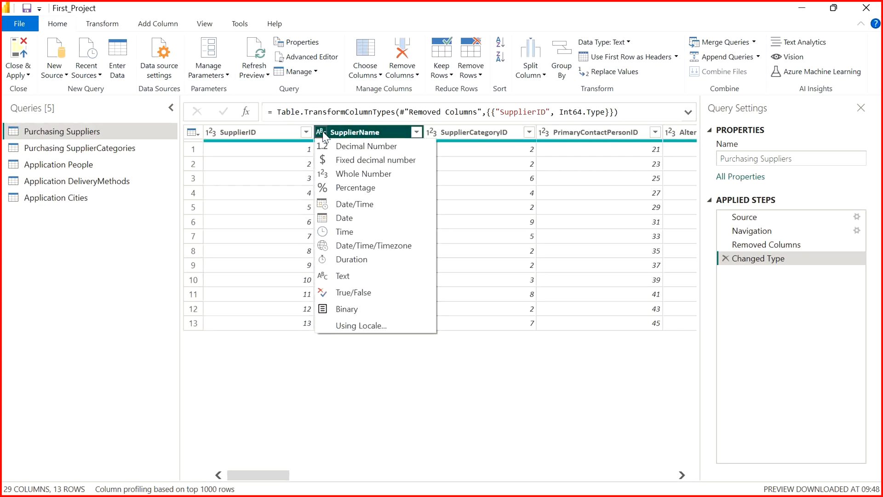
left_click(322, 133)
left_click(323, 133)
left_click(462, 160)
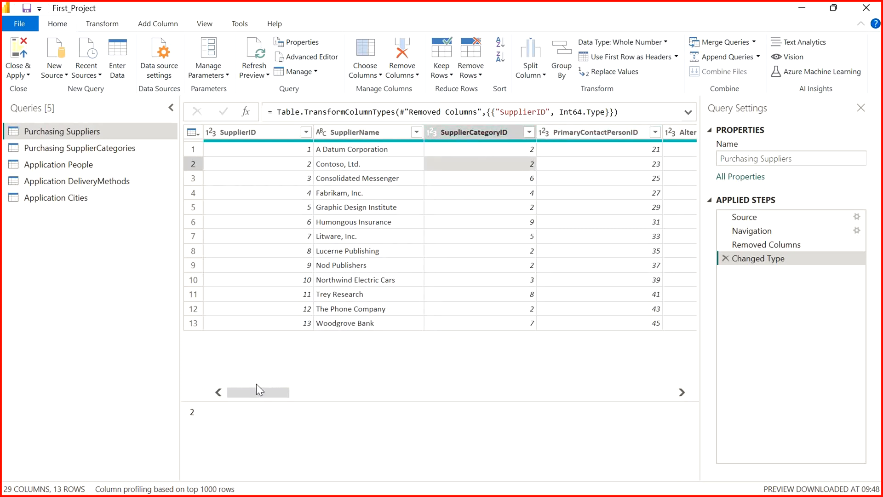
Step: Remove the rows with an empty DeliveryMethodID from the Purchasing Suppliers query
left_click_drag(279, 389, 313, 388)
left_click(401, 165)
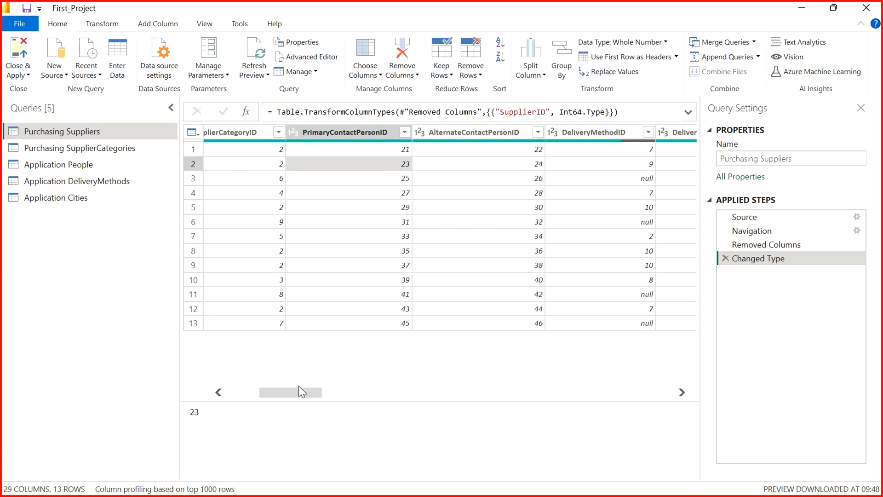
left_click_drag(301, 392, 338, 395)
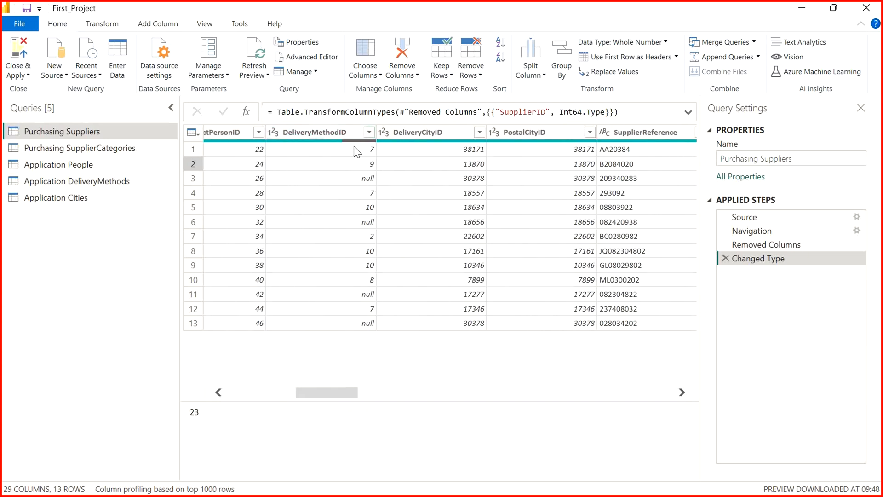
mouse_move(350, 144)
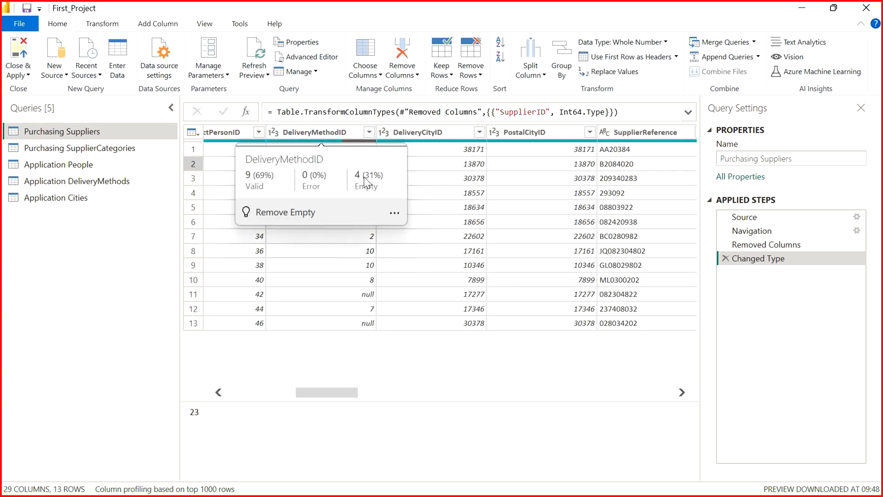
left_click(278, 210)
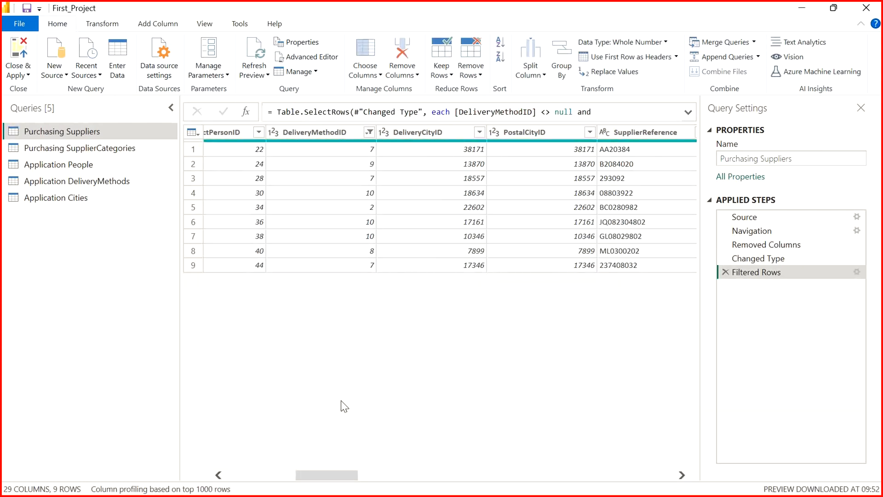
Step: Try converting the BankAccountCode column to Whole Number and discard that type change from the applied steps
mouse_move(316, 477)
left_mouse_down()
mouse_move(335, 472)
mouse_move(327, 472)
left_mouse_up()
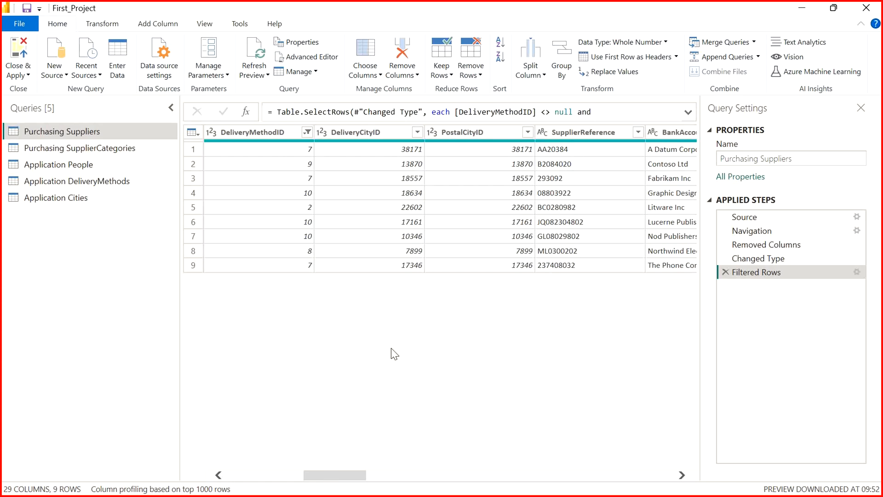
mouse_move(339, 475)
left_mouse_down()
mouse_move(355, 483)
mouse_move(340, 483)
left_mouse_up()
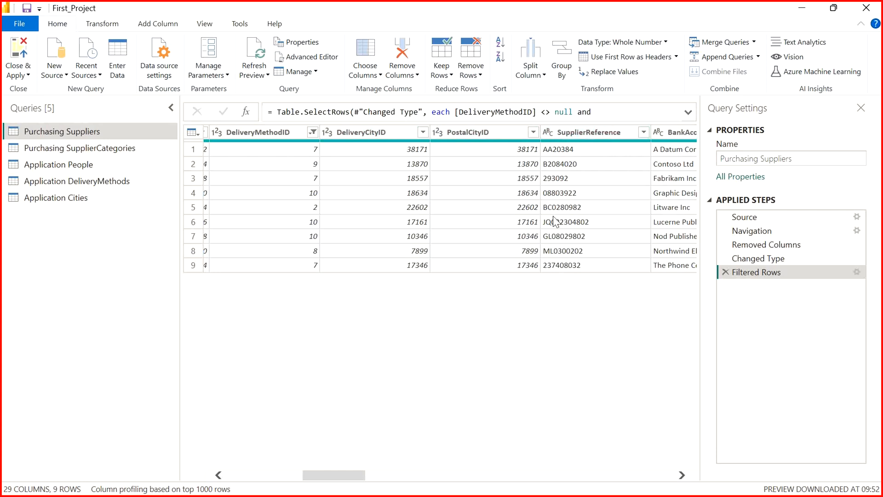
left_click_drag(336, 474, 394, 472)
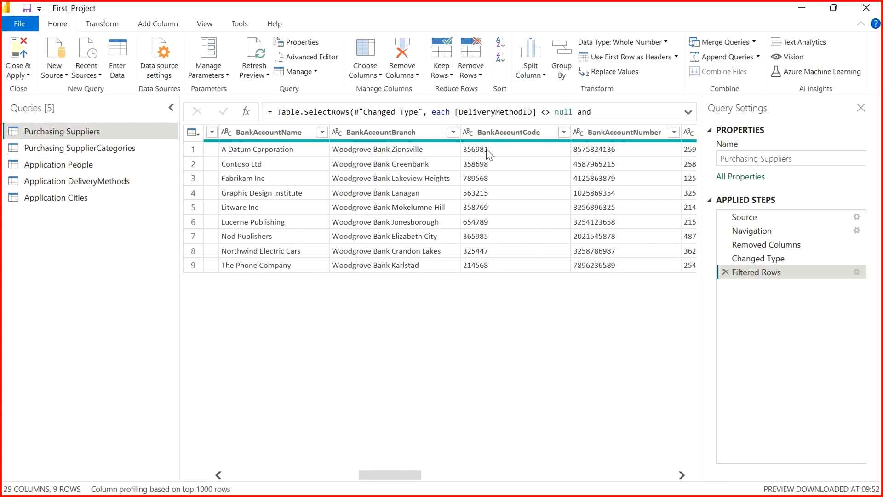
left_click(564, 132)
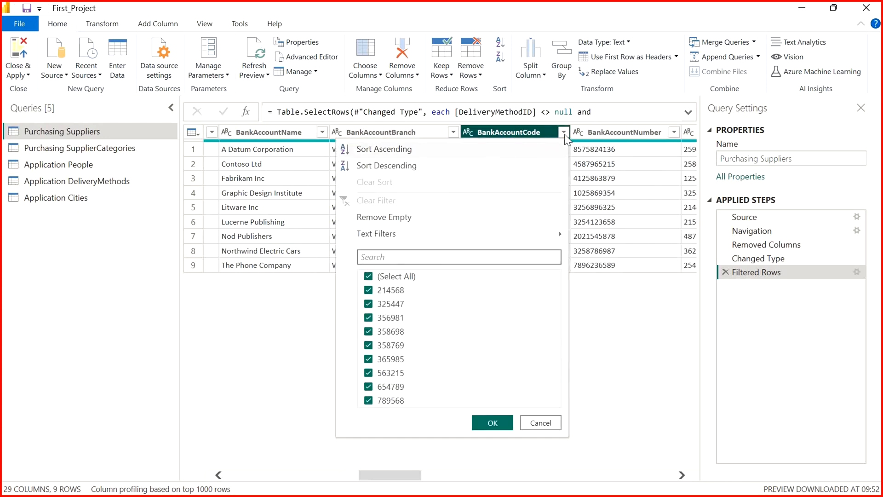
left_click(555, 422)
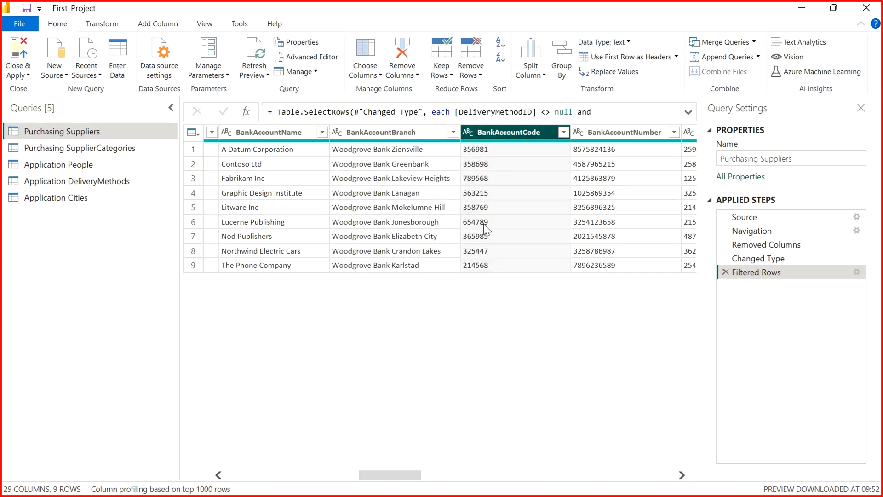
left_click(469, 132)
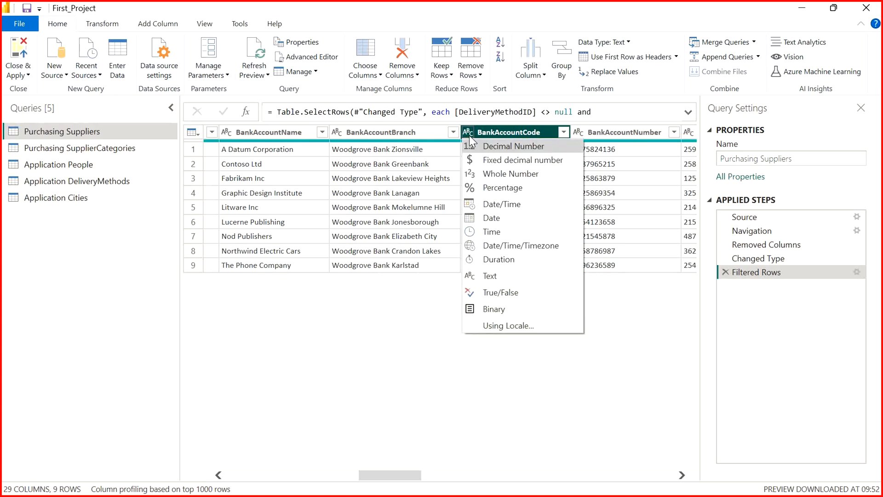
left_click(481, 174)
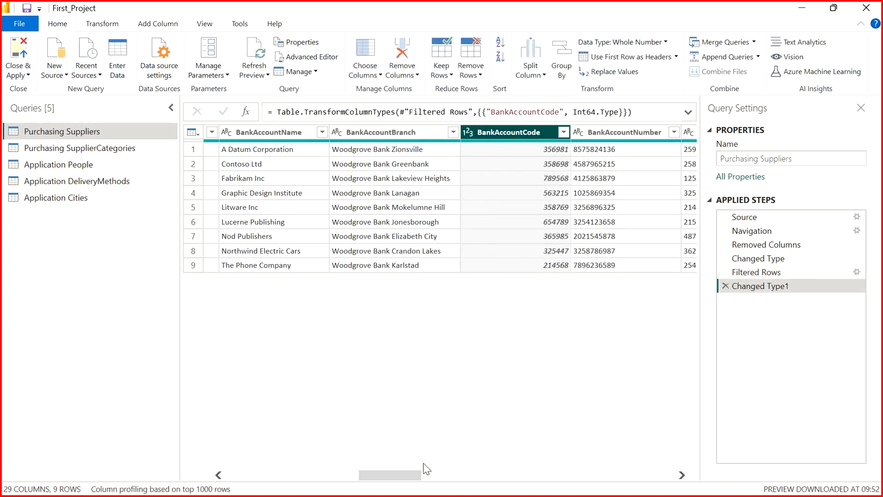
left_click_drag(410, 475, 441, 481)
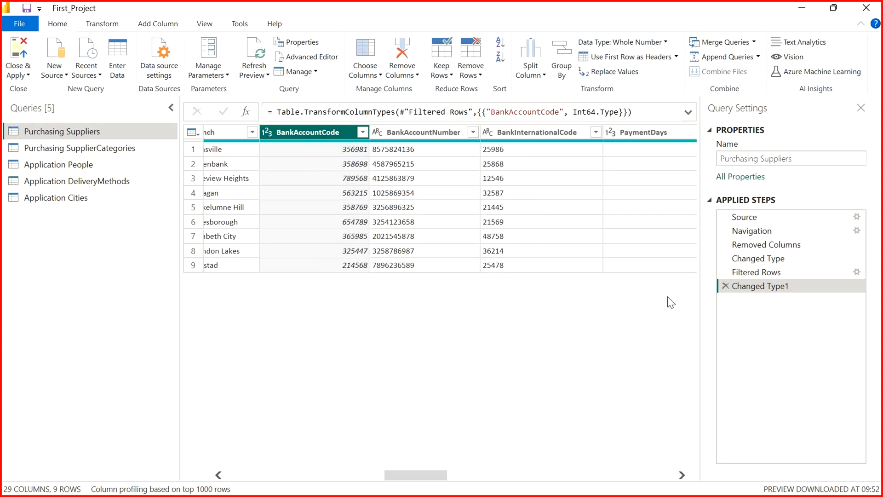
left_click(724, 286)
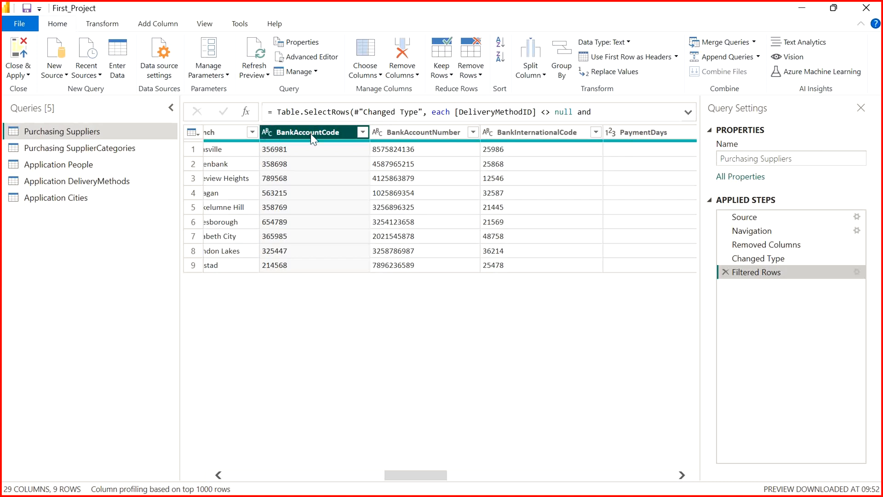
Step: Convert the BankAccountNumber column to the Whole Number data type and check its list of filter values
left_click(384, 134, "ctrl")
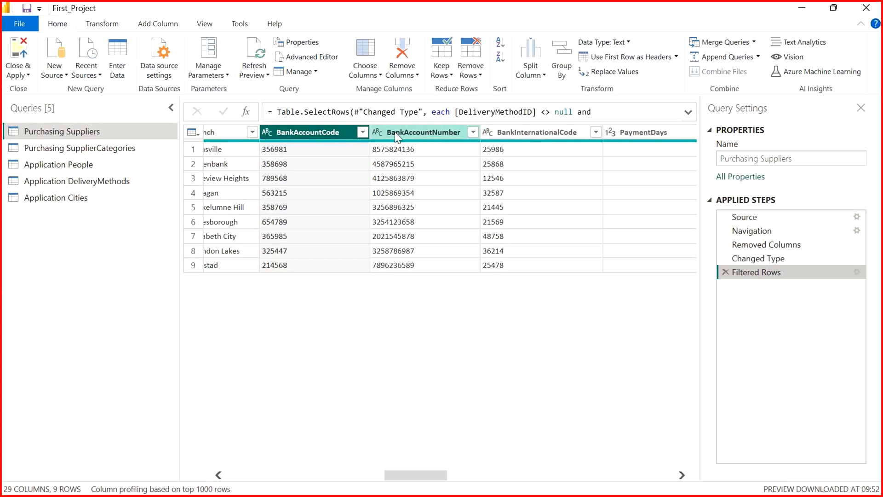
left_click(378, 132)
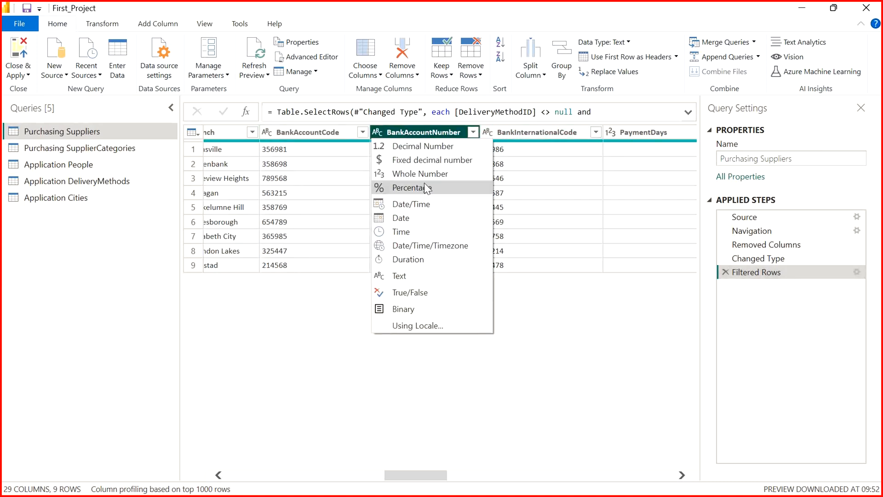
left_click(434, 175)
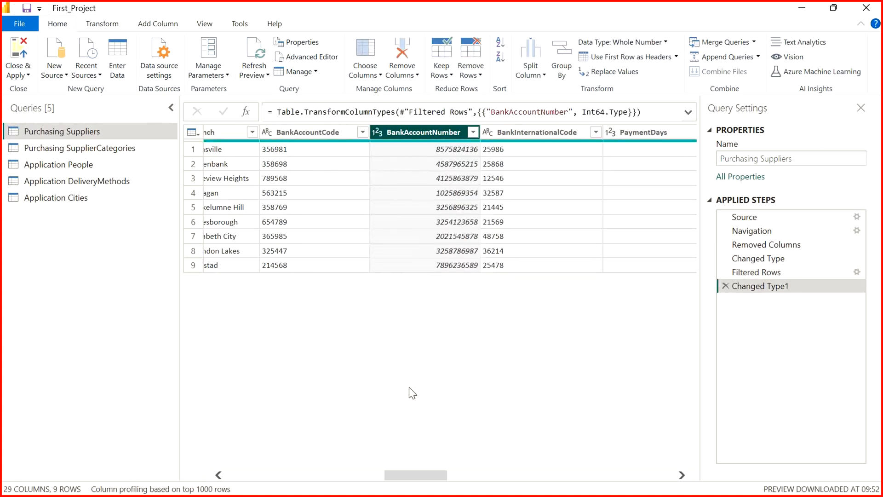
left_click(472, 132)
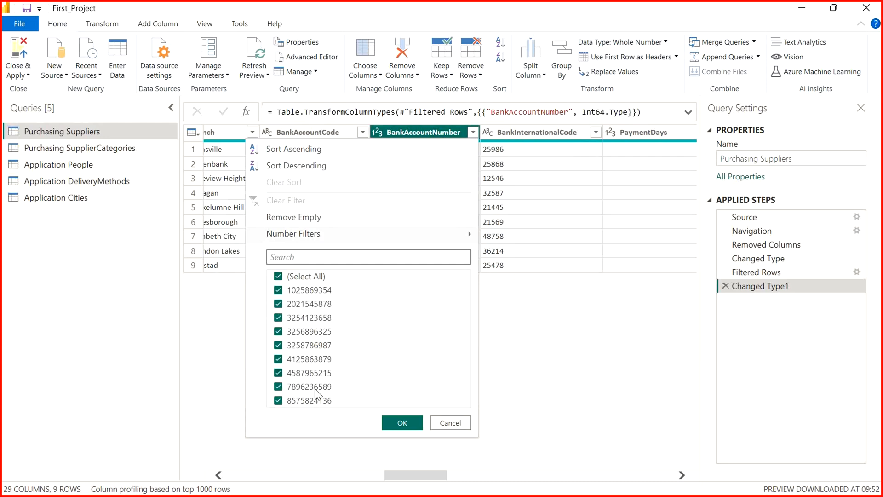
left_click(449, 424)
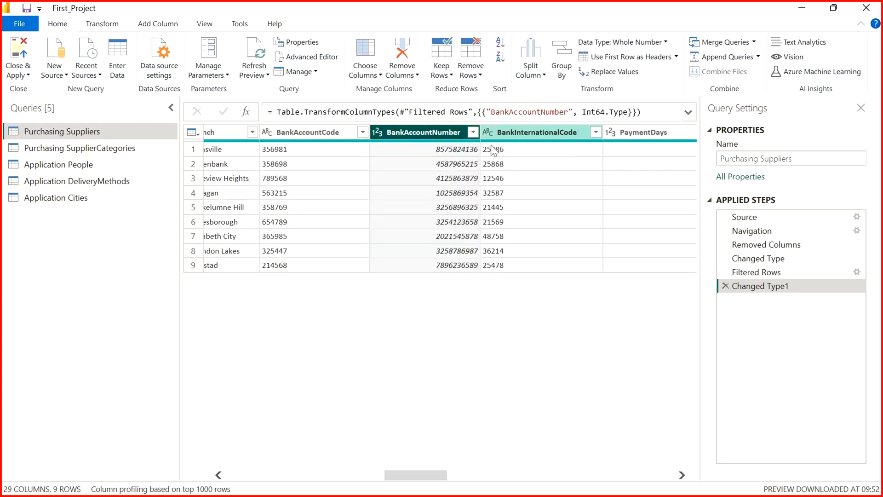
Step: Replace the null values in the InternalComments column with N/A
left_click_drag(427, 480, 460, 480)
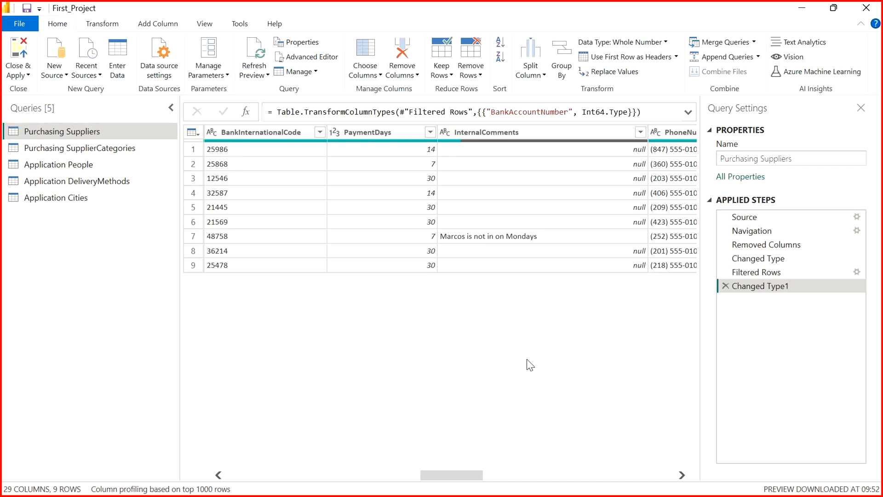
left_click_drag(453, 475, 479, 478)
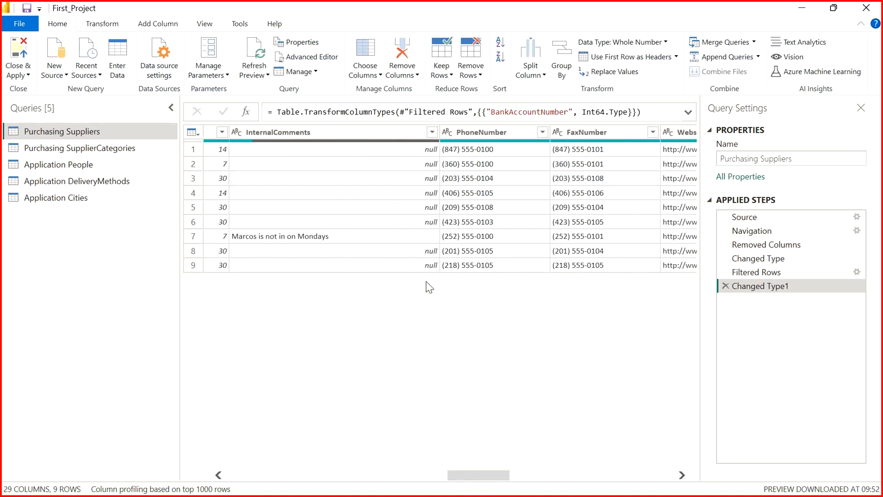
left_click(432, 133)
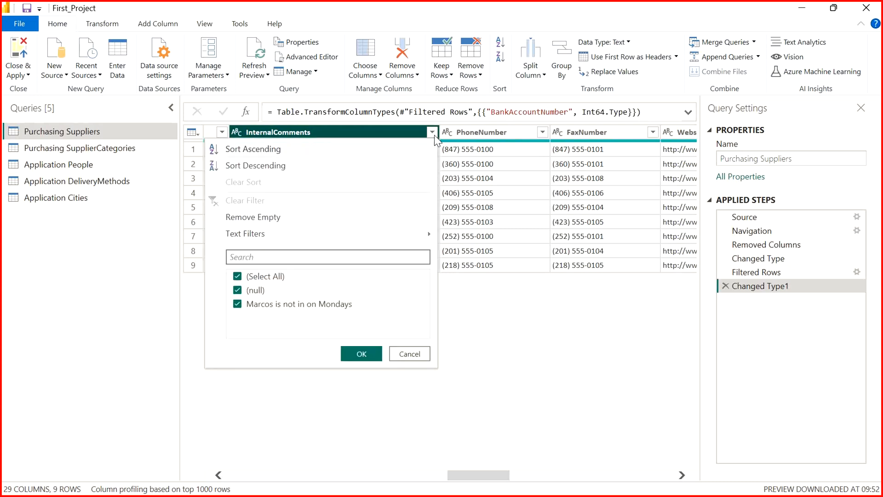
left_click(404, 360)
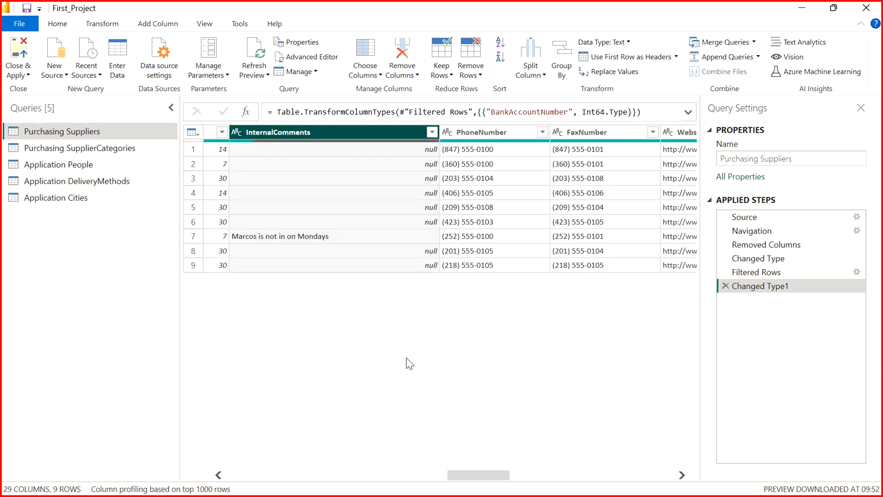
left_click(605, 69)
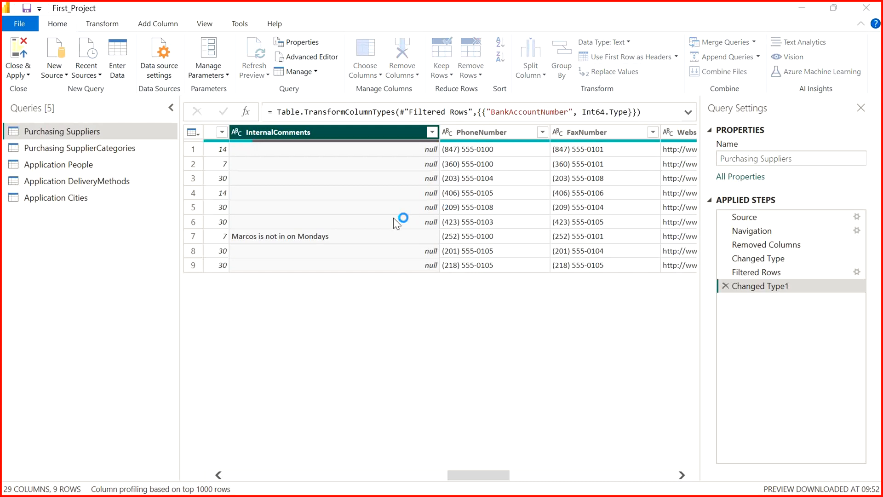
left_click(268, 230)
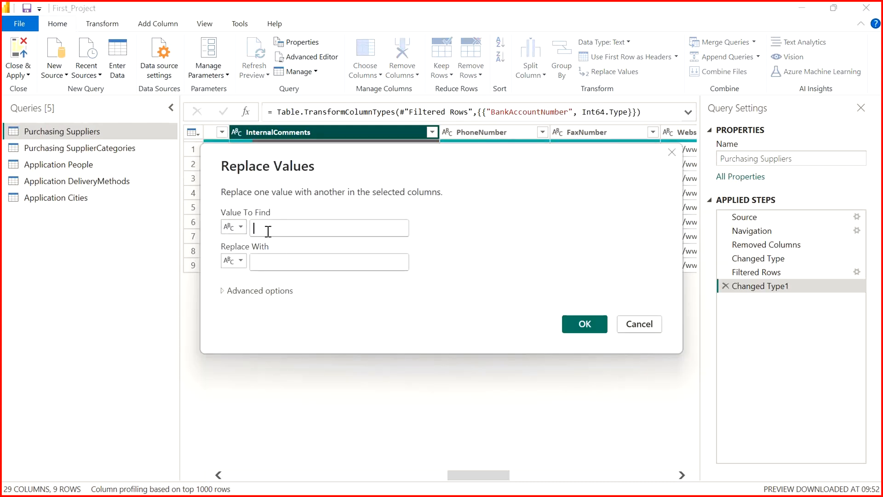
type("null")
key("Tab")
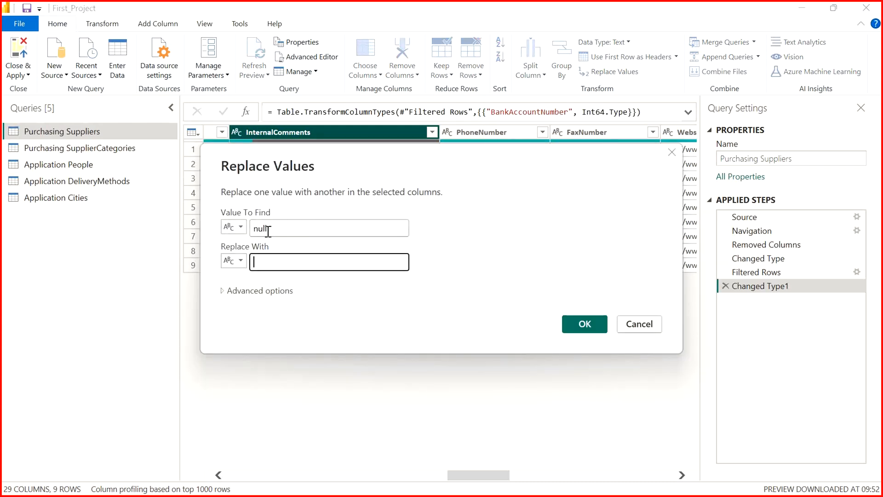
type("N/A")
left_click(574, 328)
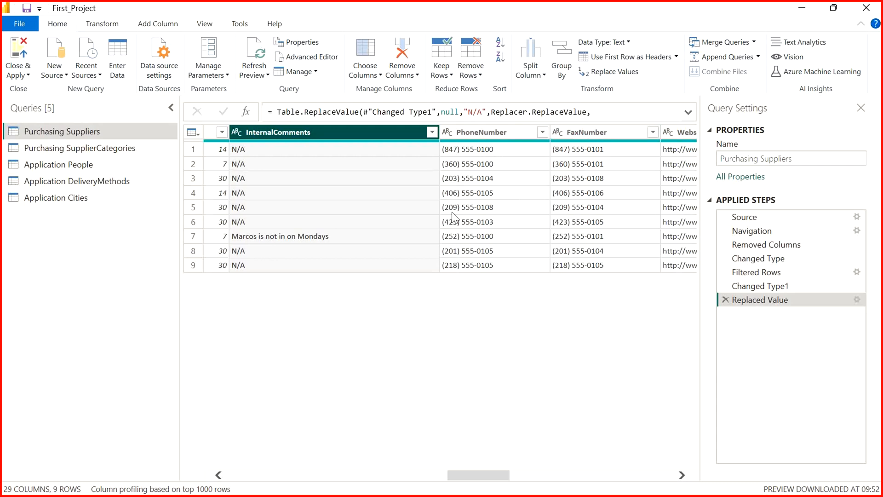
Step: Convert the DeliveryPostalCode column of the Purchasing Suppliers query to the Whole Number data type
left_click_drag(472, 476, 512, 482)
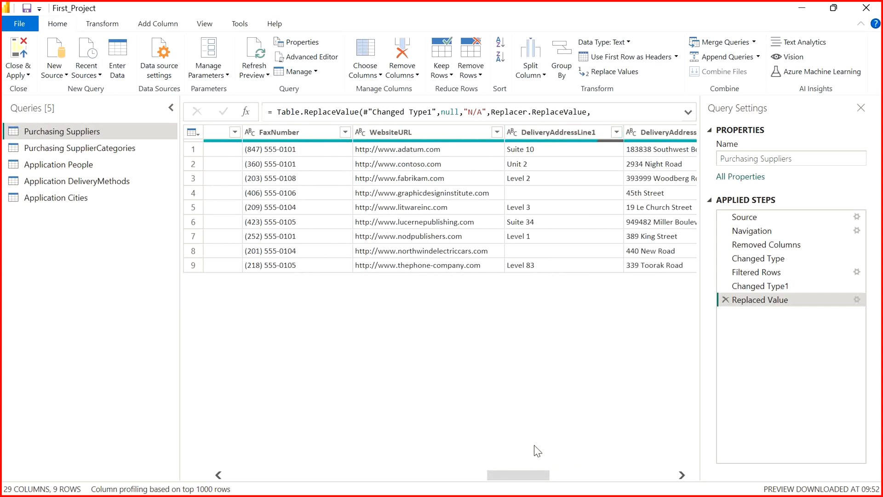
left_click_drag(530, 474, 545, 459)
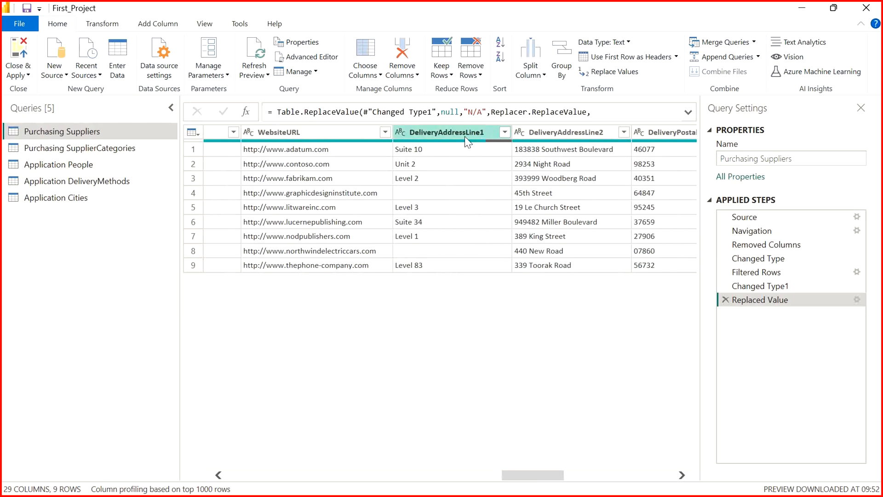
mouse_move(497, 145)
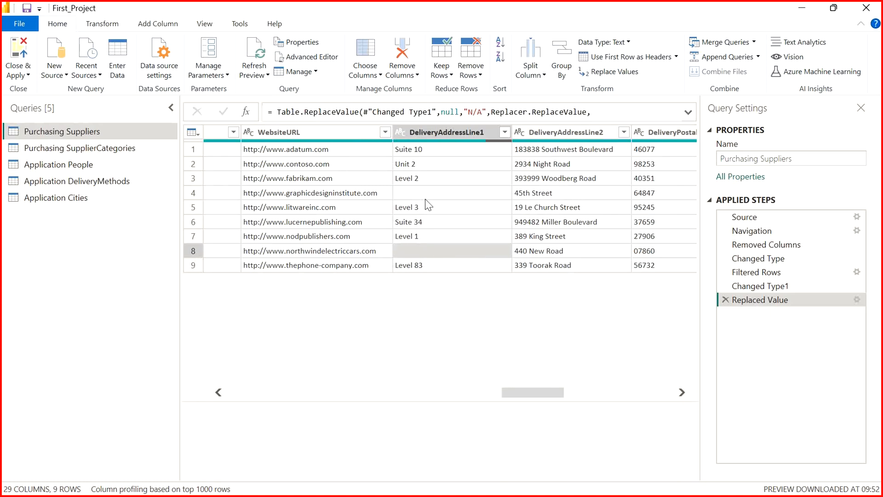
left_click_drag(525, 390, 562, 395)
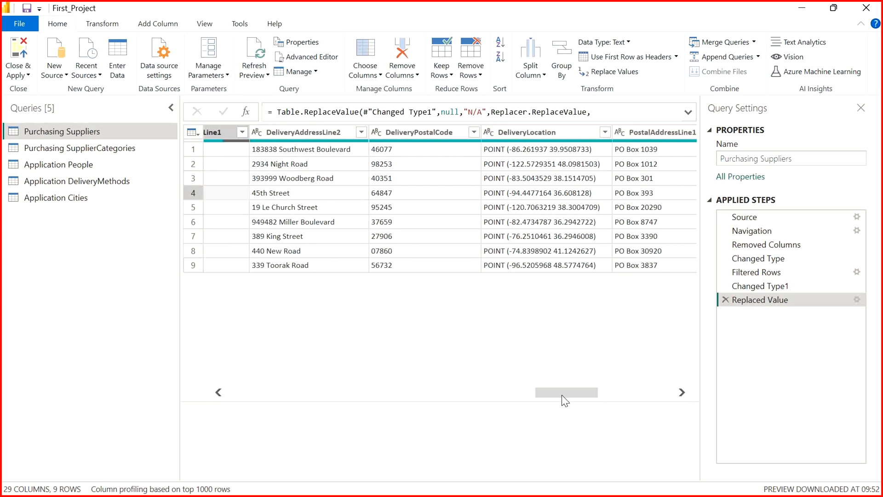
left_click(377, 136)
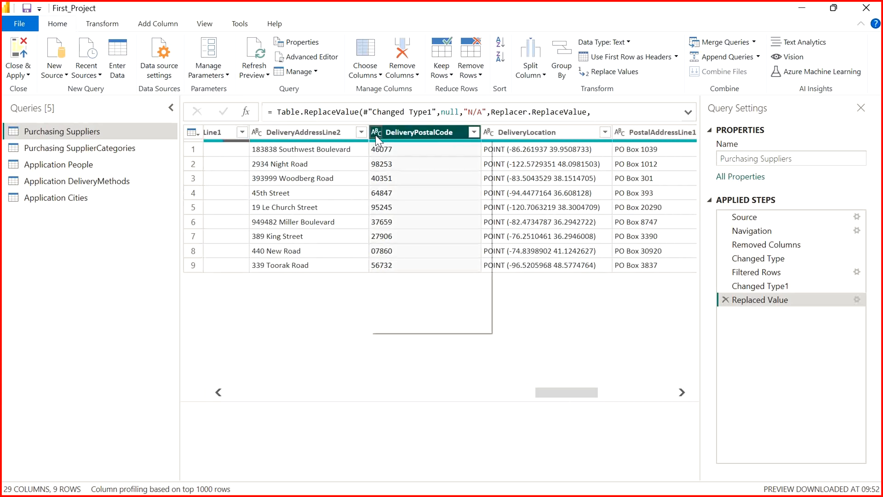
left_click(412, 176)
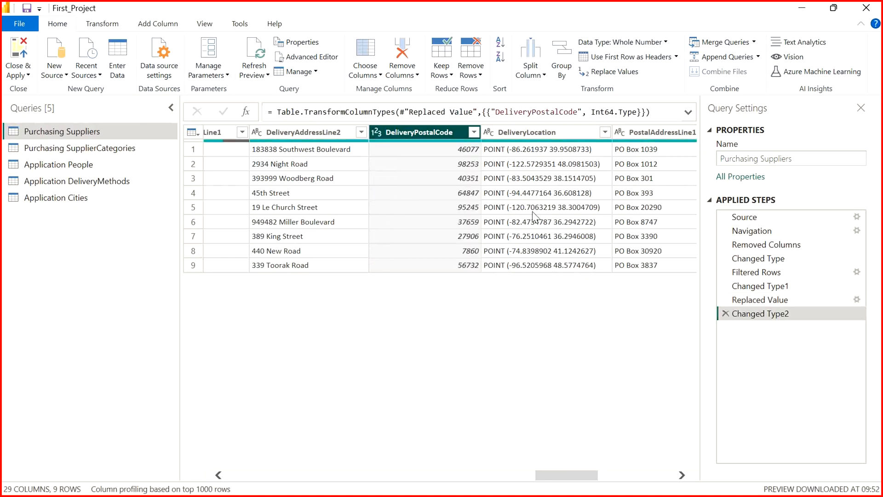
Step: Save the First_Project file and apply the pending query changes
left_click_drag(567, 474, 586, 476)
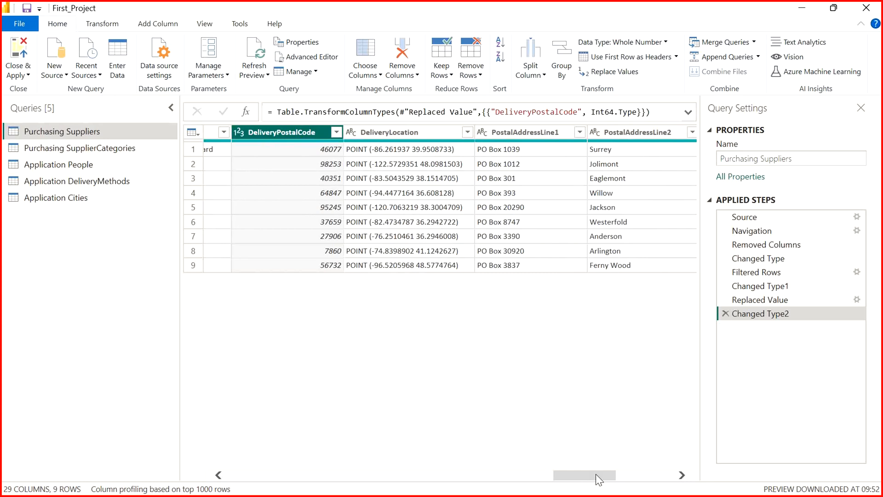
left_click_drag(598, 479, 197, 429)
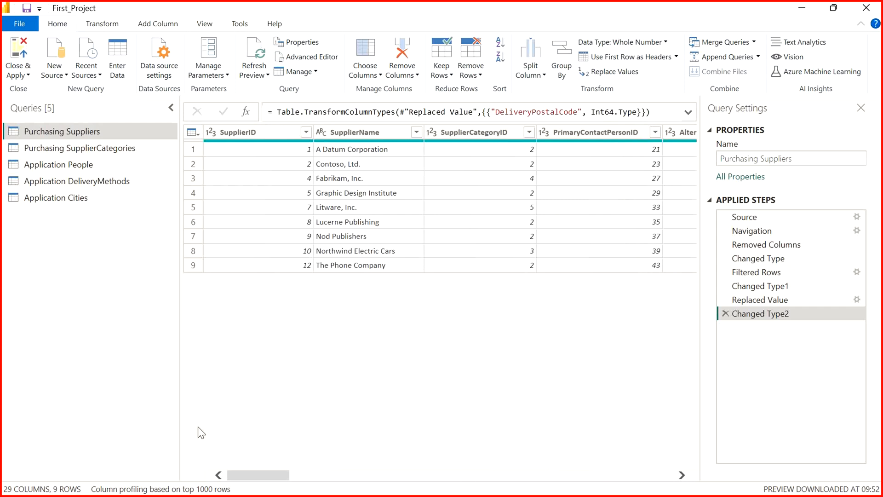
left_click(30, 9)
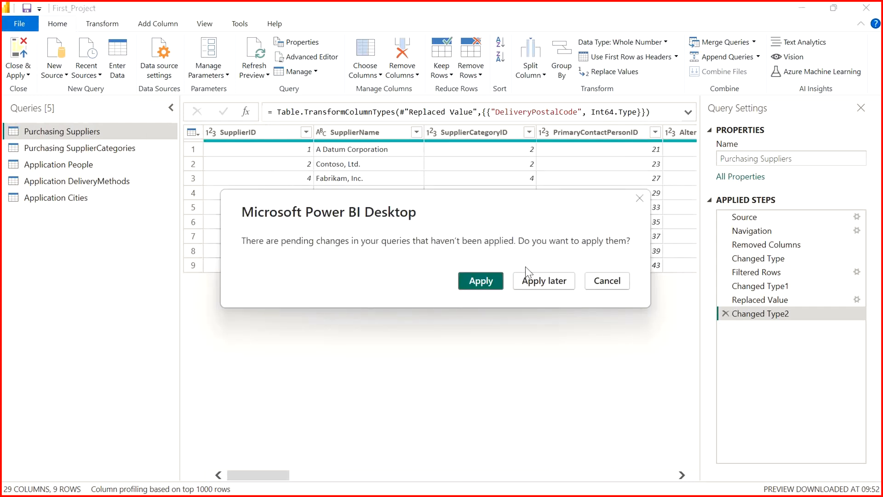
left_click(481, 281)
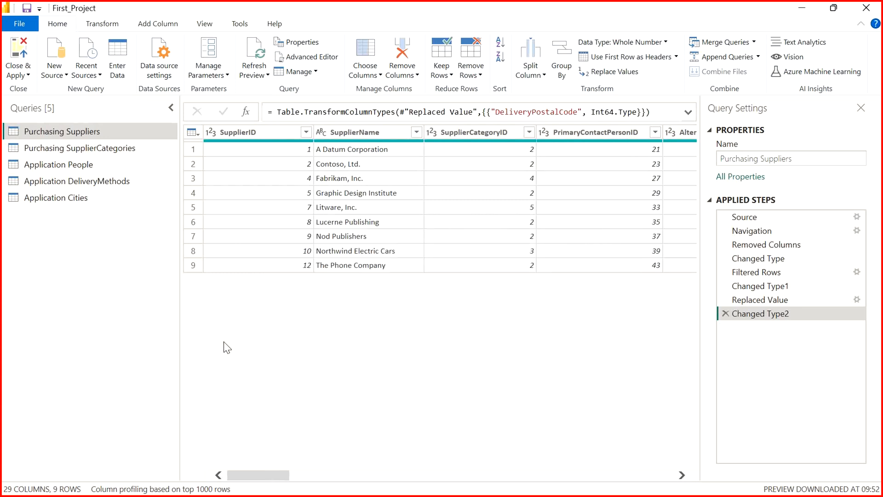
Step: Look over the SupplierCategories, People, DeliveryMethods and Cities queries, then close the Power Query Editor with the changes applied
left_click(87, 148)
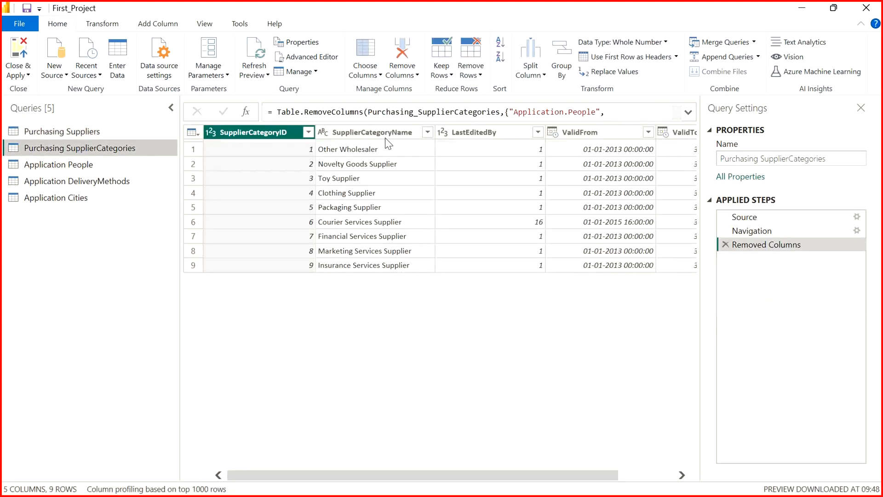
left_click(78, 166)
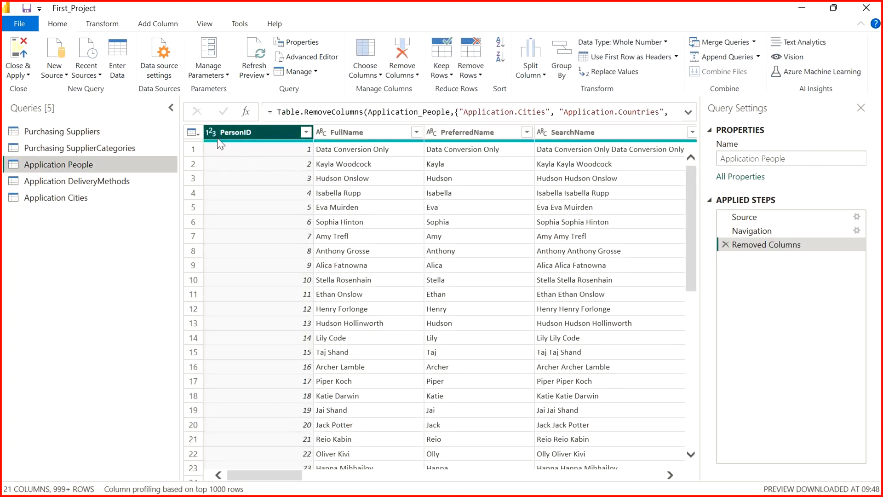
left_click(91, 185)
left_click(70, 196)
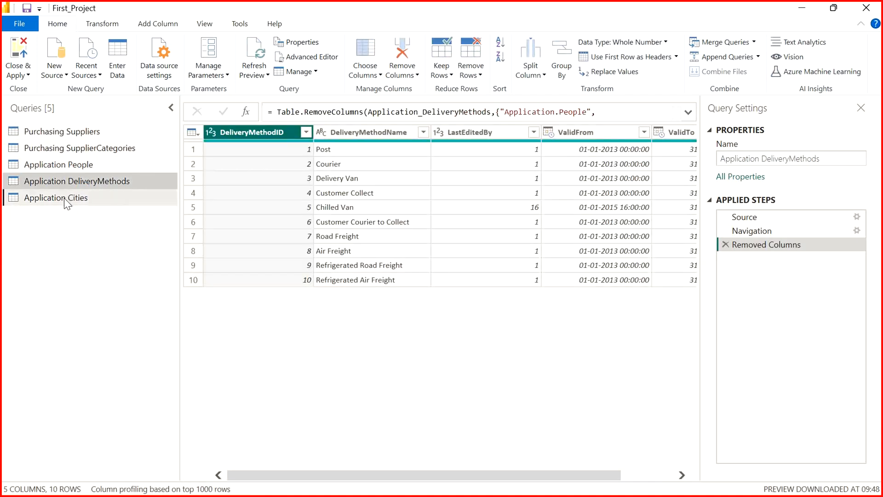
left_click(58, 134)
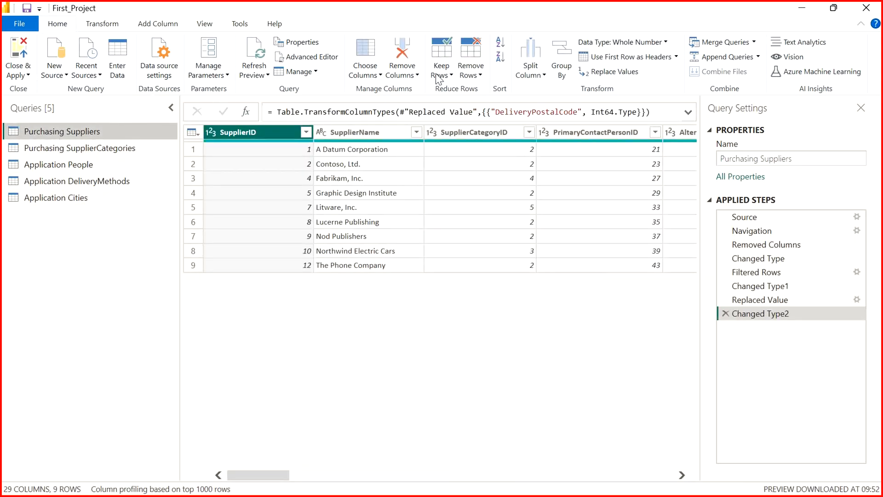
left_click(18, 74)
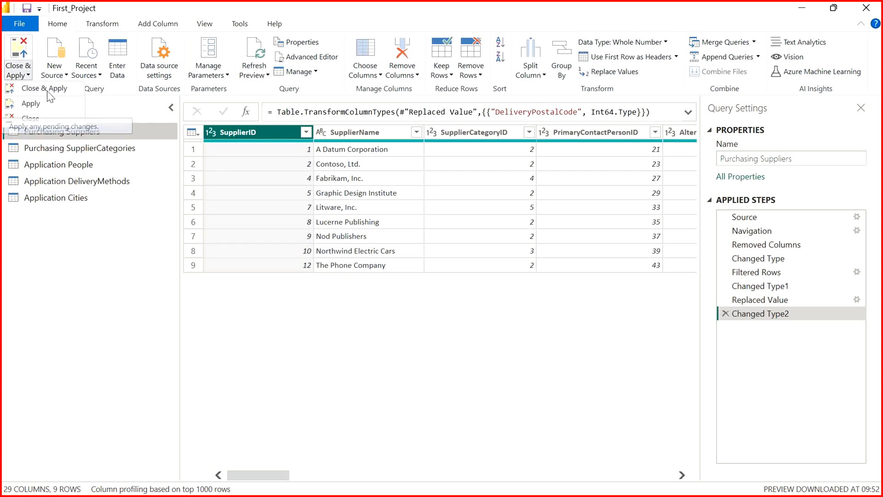
left_click(40, 107)
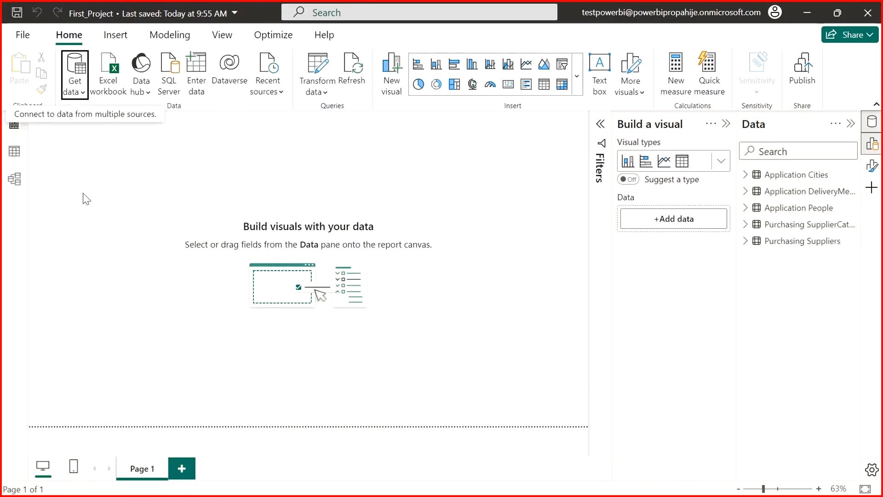
Step: Examine the loaded rows of all five tables in Table view, from Application Cities to Purchasing Suppliers
left_click(13, 148)
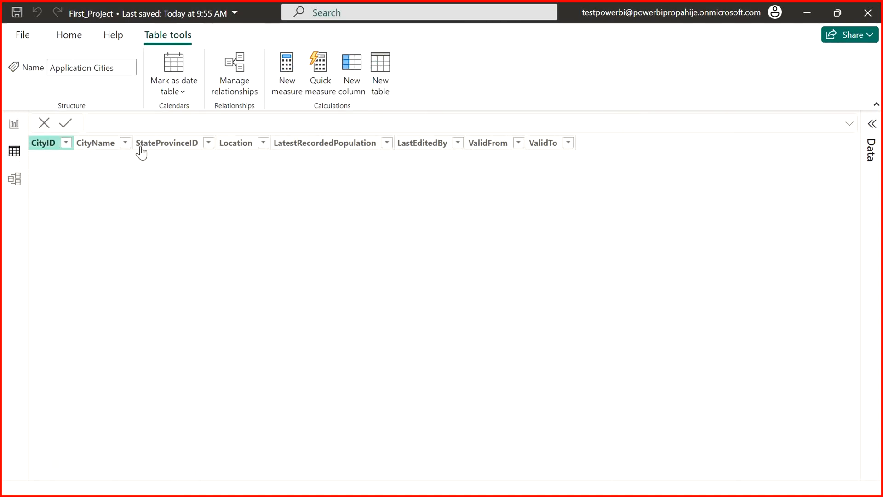
left_click(872, 124)
left_click(745, 177)
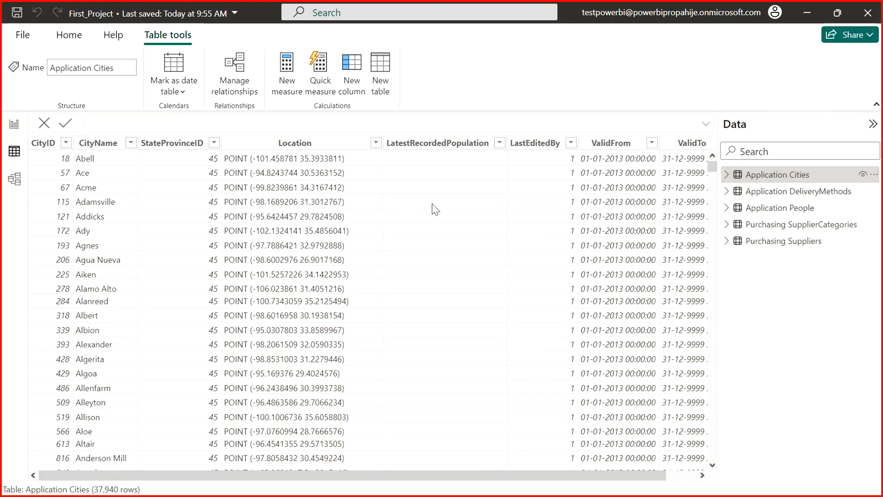
left_click(782, 191)
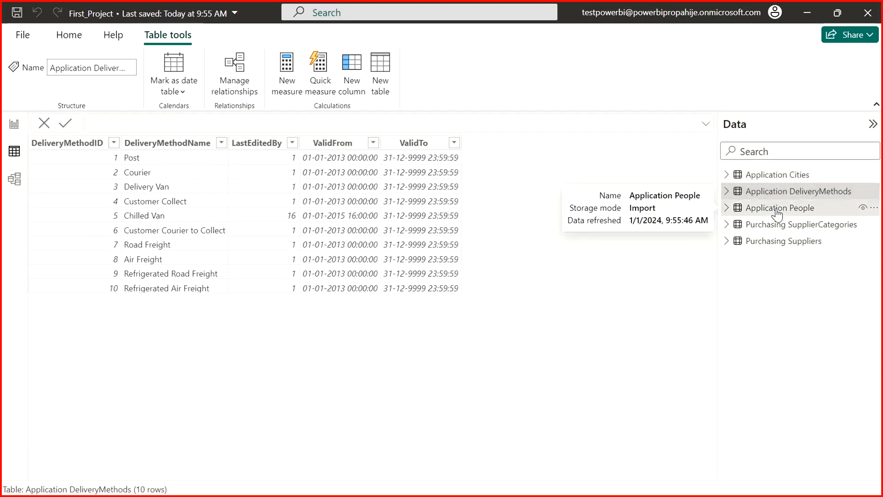
left_click(777, 210)
left_click(776, 225)
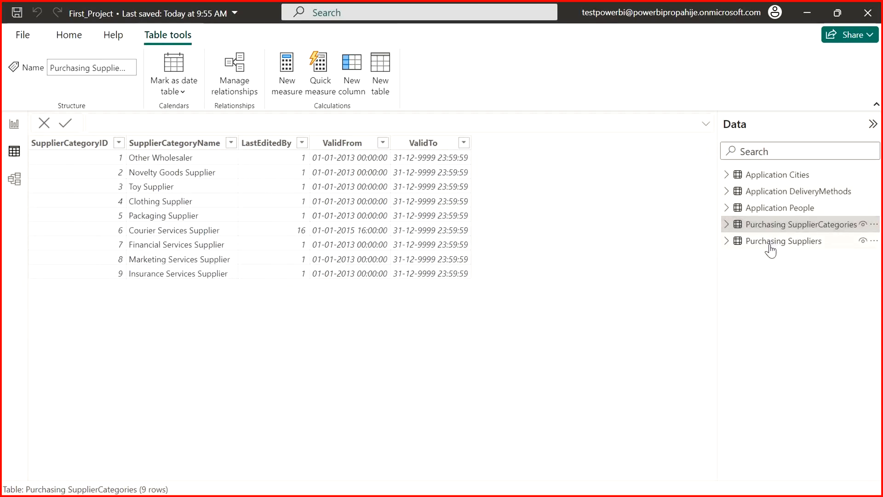
left_click(771, 246)
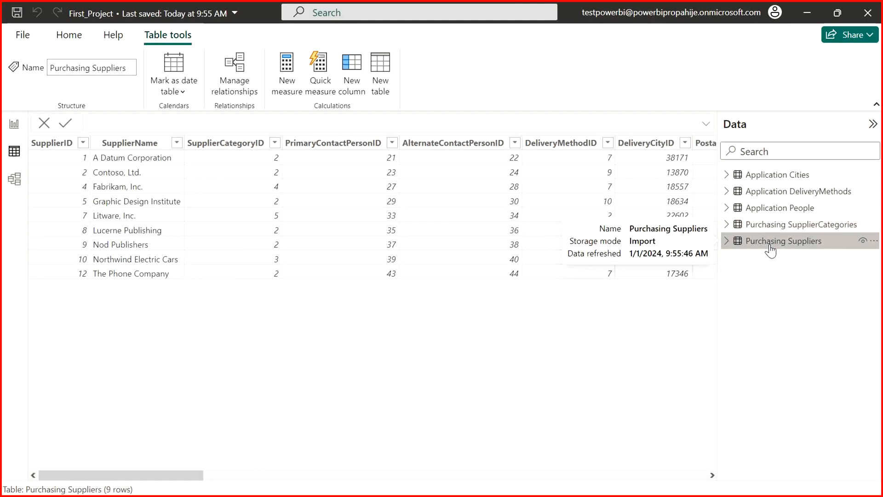
Step: Inspect the table cards in Model view for relationships and return to the report page
left_click(15, 180)
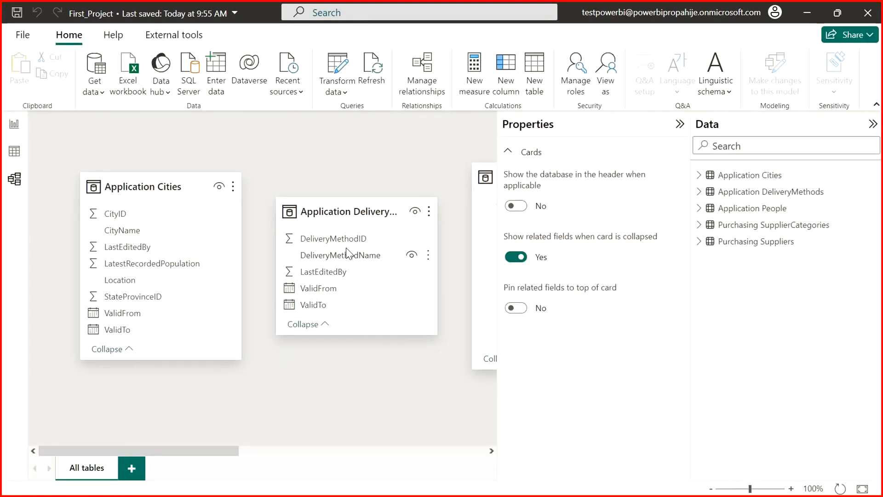
left_click_drag(202, 456, 134, 443)
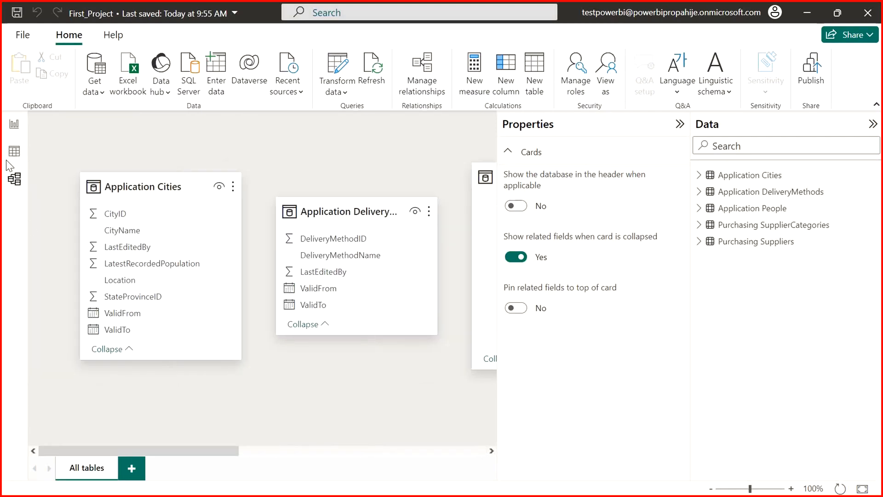
left_click(14, 124)
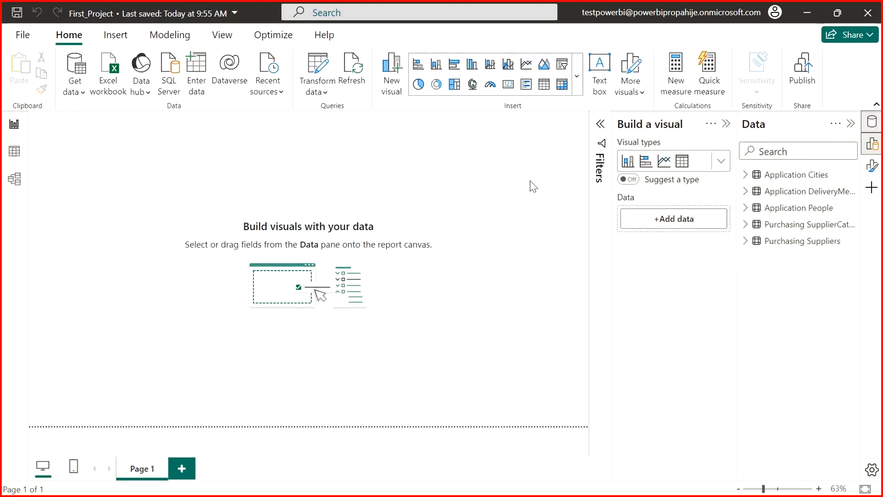
Step: Insert a table visual on Page 1, move it away from the page corner and enlarge it
left_click(684, 167)
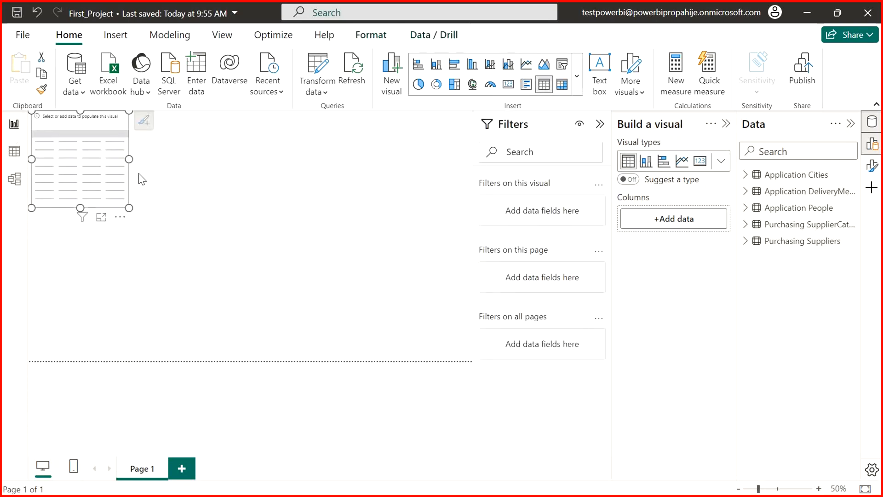
left_click_drag(124, 187, 145, 216)
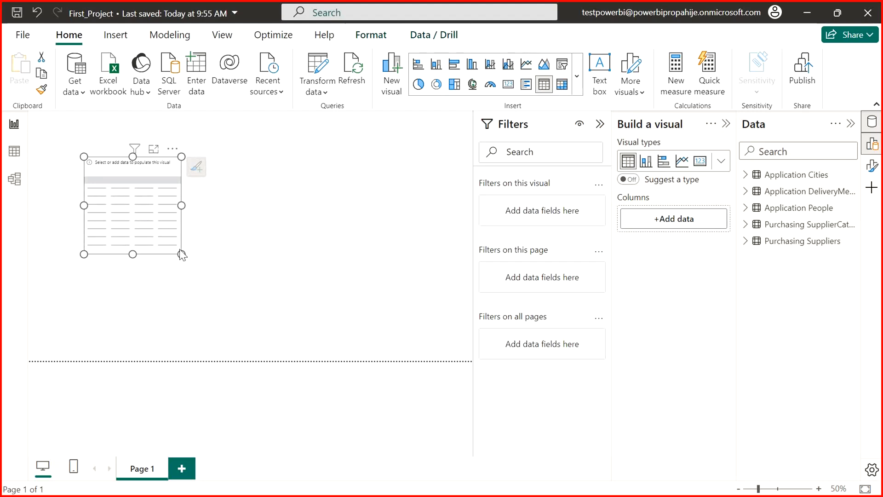
left_click_drag(182, 254, 383, 324)
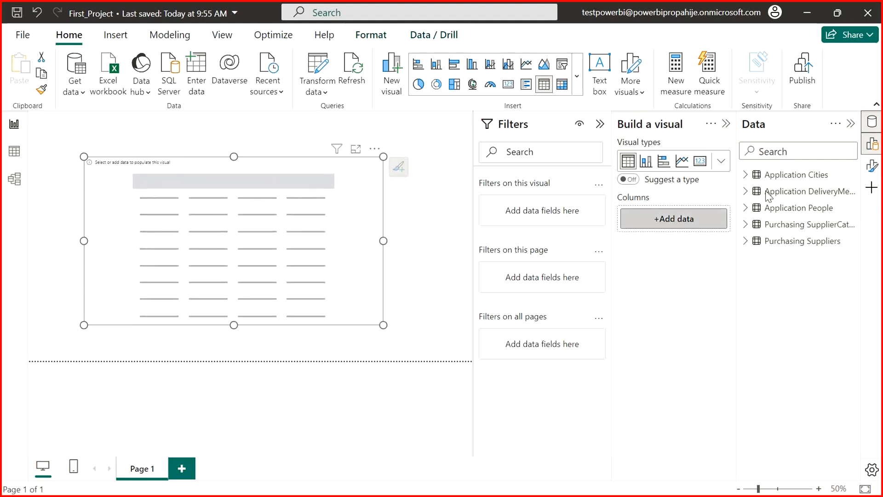
Step: Add CityName from Application Cities and SupplierName from Purchasing Suppliers as columns of the table visual
left_click(745, 175)
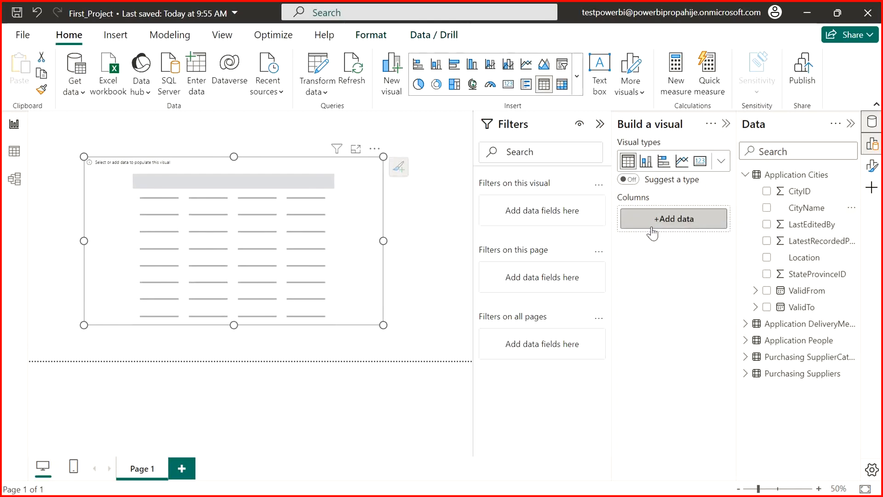
left_click(767, 207)
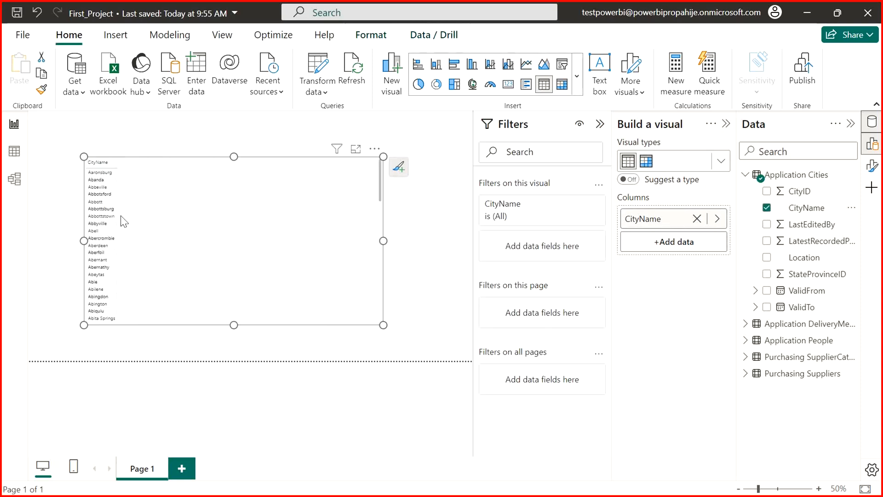
left_click(746, 373)
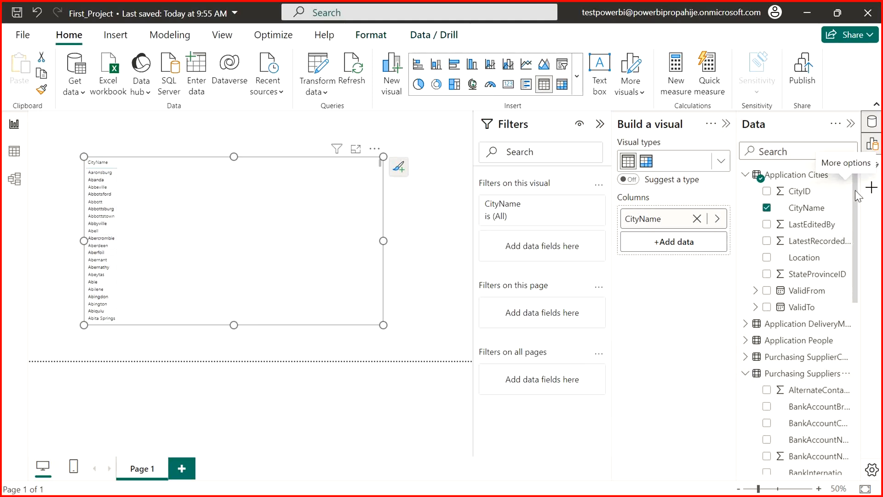
left_click_drag(855, 191, 857, 256)
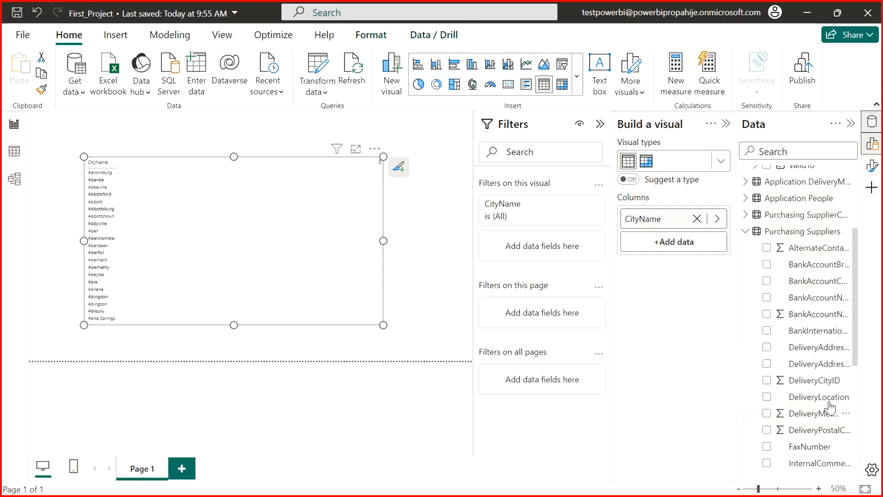
left_click_drag(855, 316, 851, 418)
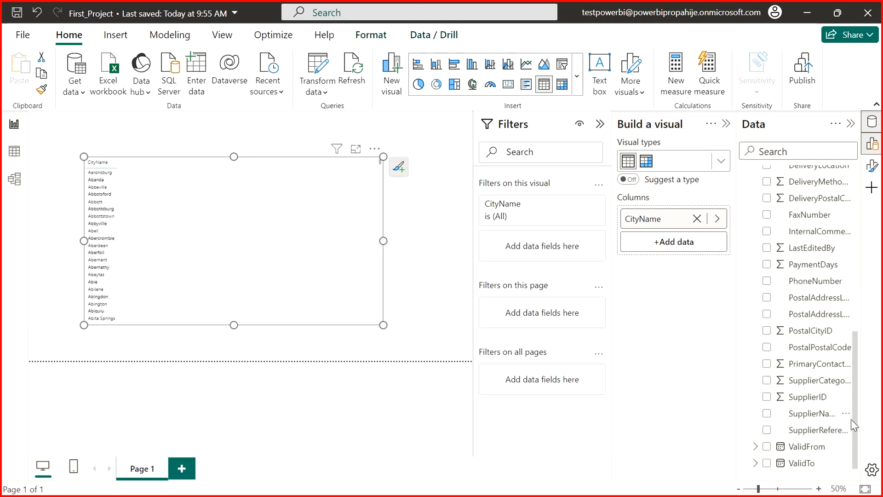
left_click(766, 414)
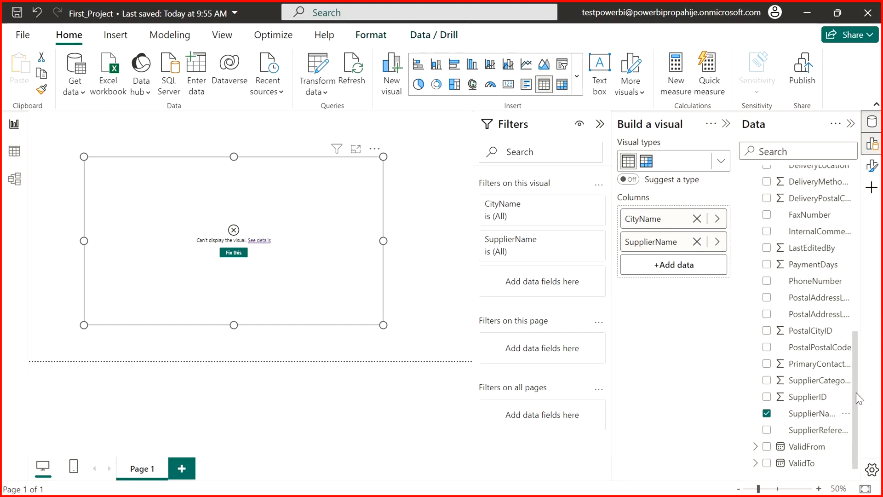
left_click_drag(856, 393, 855, 227)
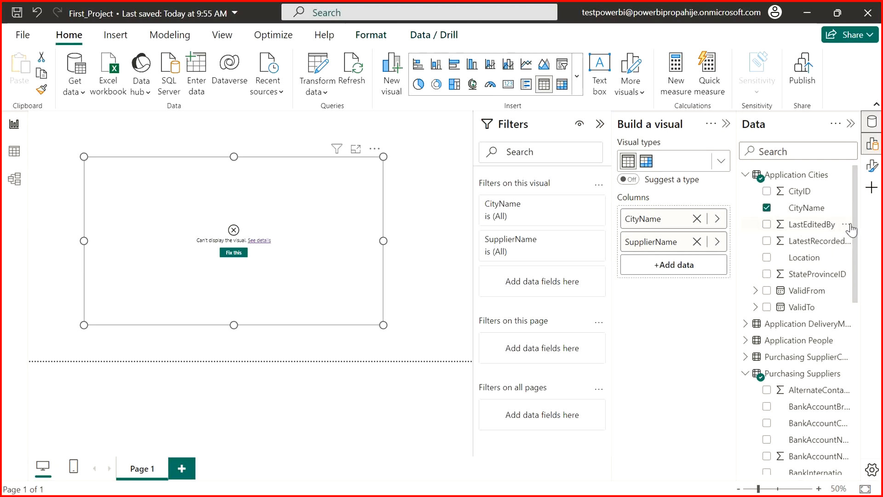
left_click_drag(855, 233, 848, 402)
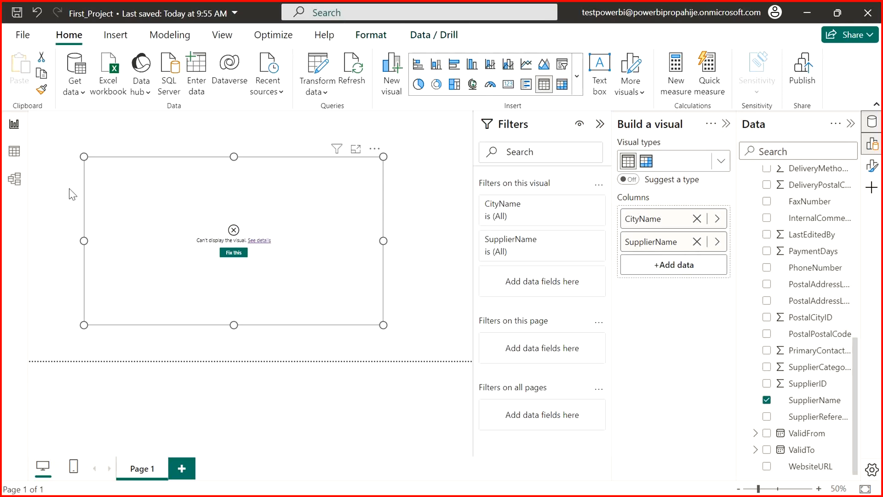
Step: Switch to SQL Server Management Studio and examine the query's join keys between Suppliers and Cities, DeliveryCityID and CityID
left_click(15, 180)
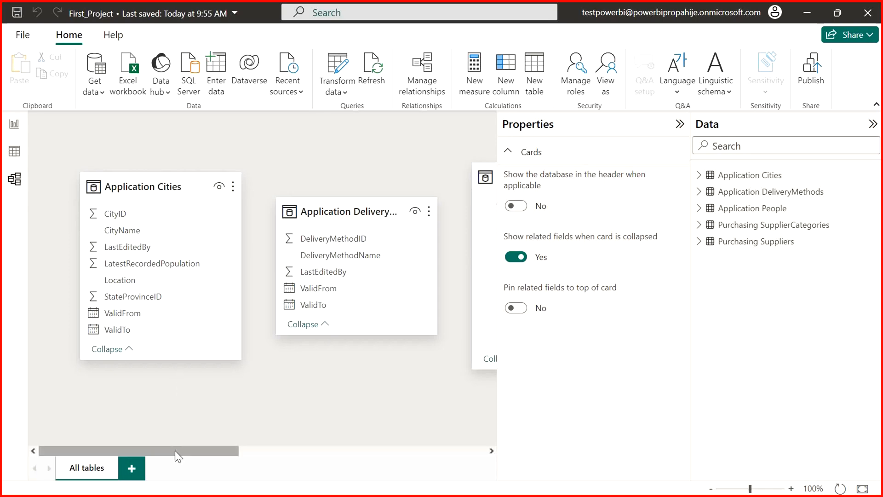
key("alt+Tab")
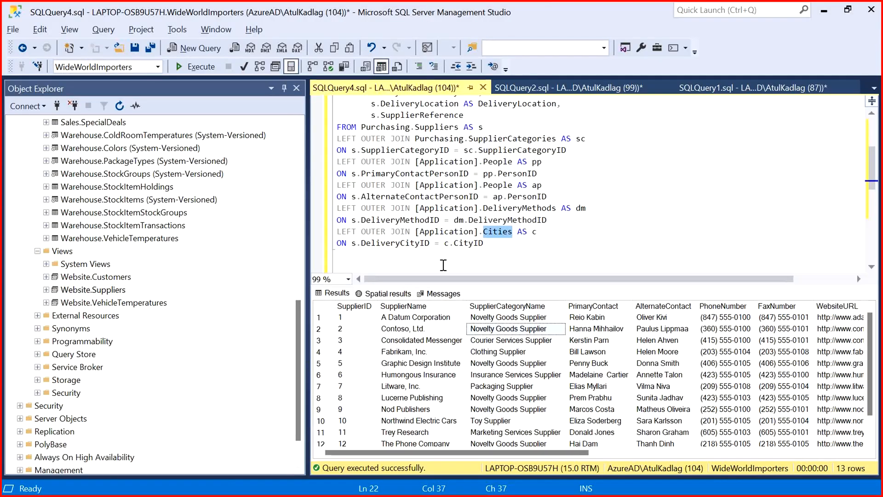
double_click(432, 128)
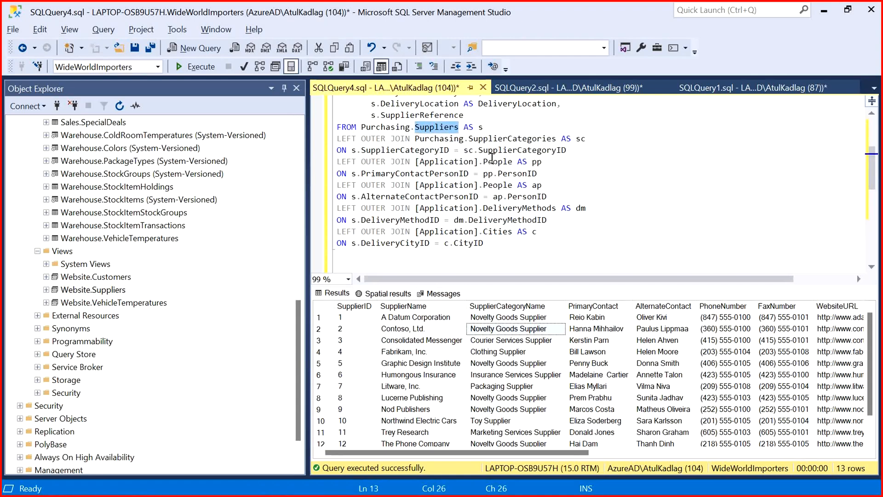
double_click(492, 233)
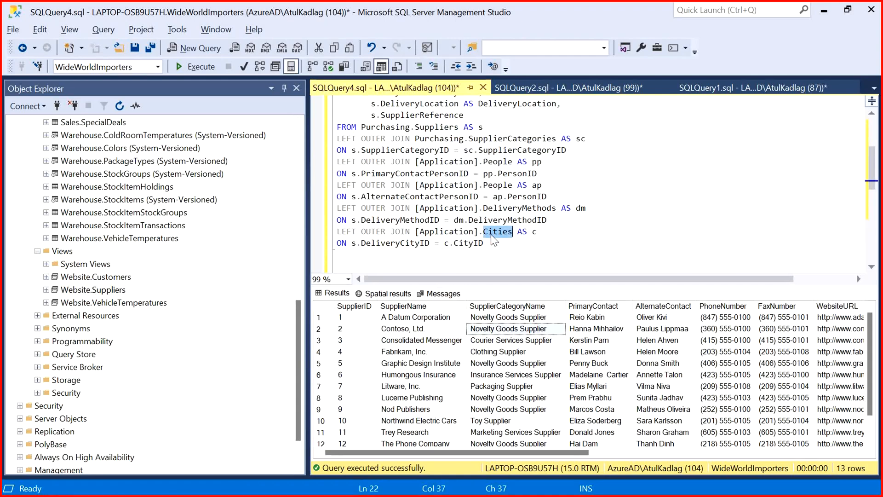
left_click(356, 243)
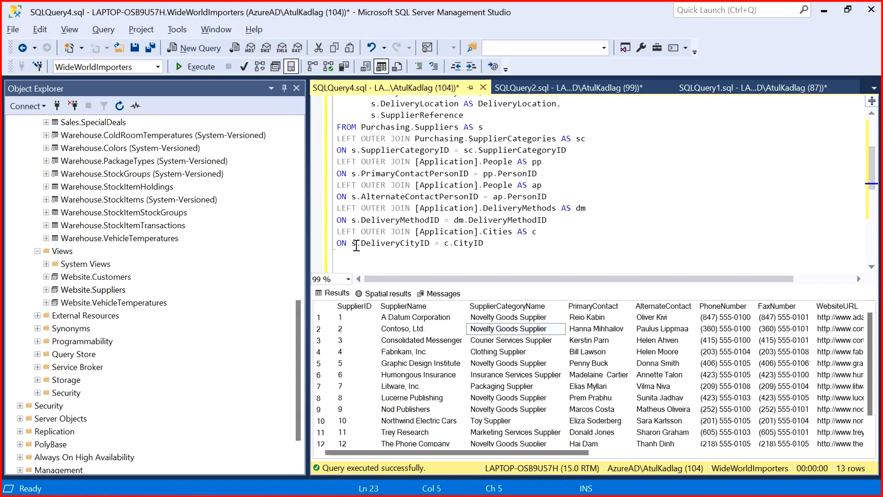
double_click(414, 244)
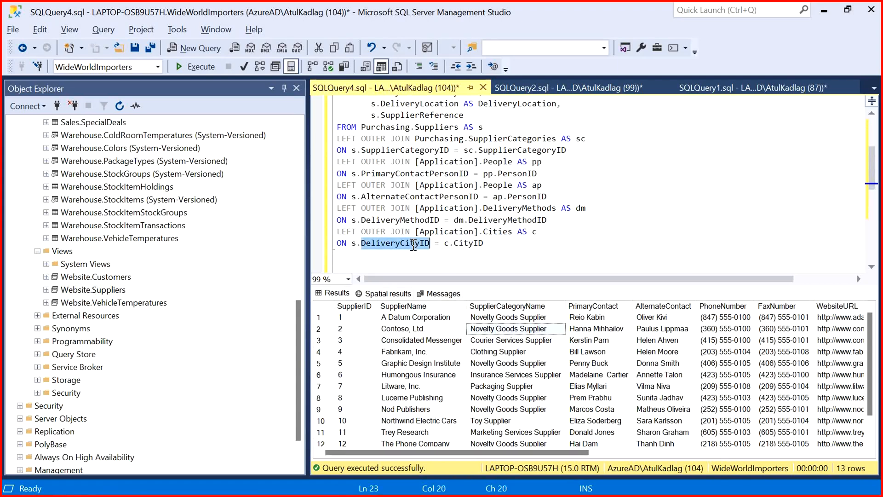
double_click(475, 244)
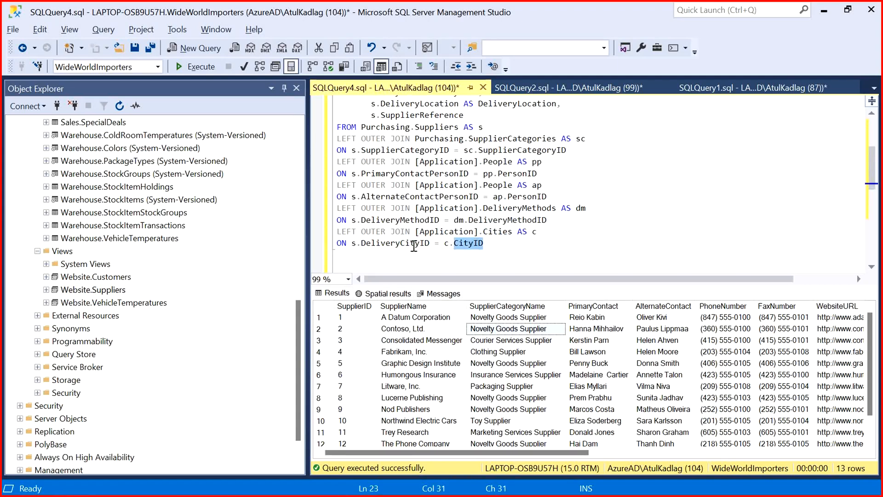
left_click(354, 243)
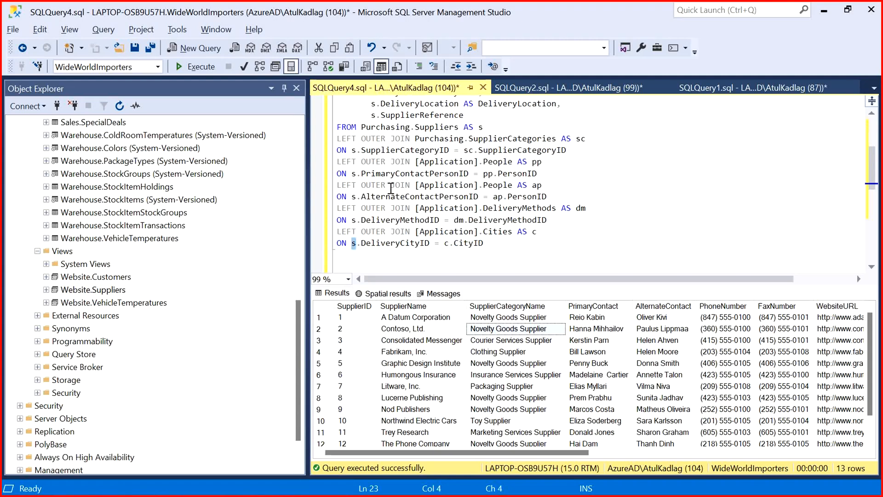
left_click_drag(469, 128, 401, 130)
left_click(402, 130)
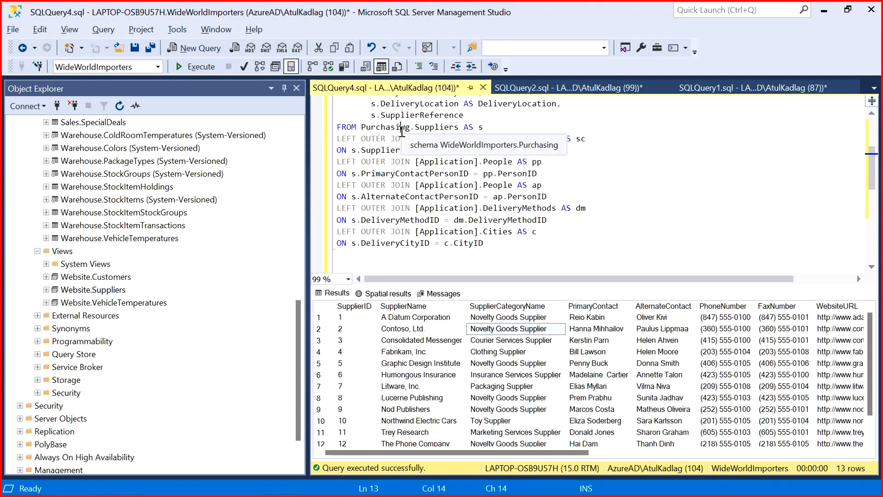
left_click(401, 243)
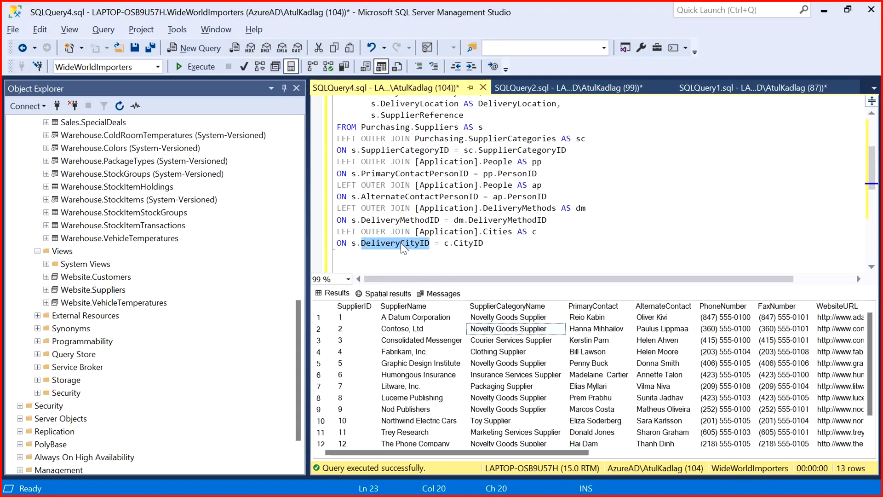
double_click(470, 243)
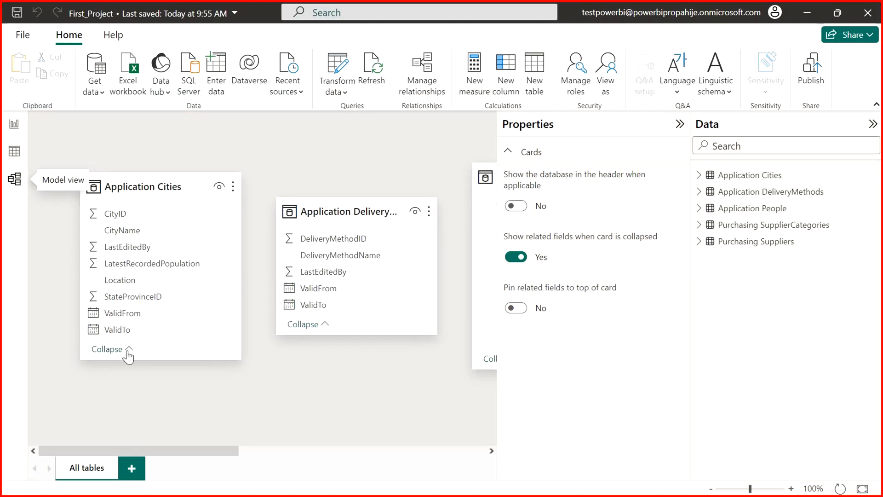
Step: Switch back to Power BI's Model view, collapse the Properties pane and move the Application Cities card slightly up and right
left_click_drag(147, 449, 330, 419)
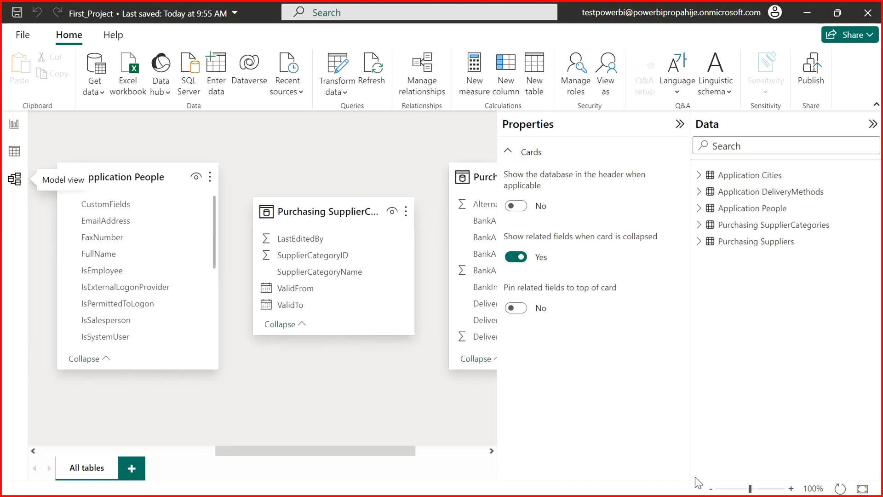
left_click(711, 488)
left_click(711, 488)
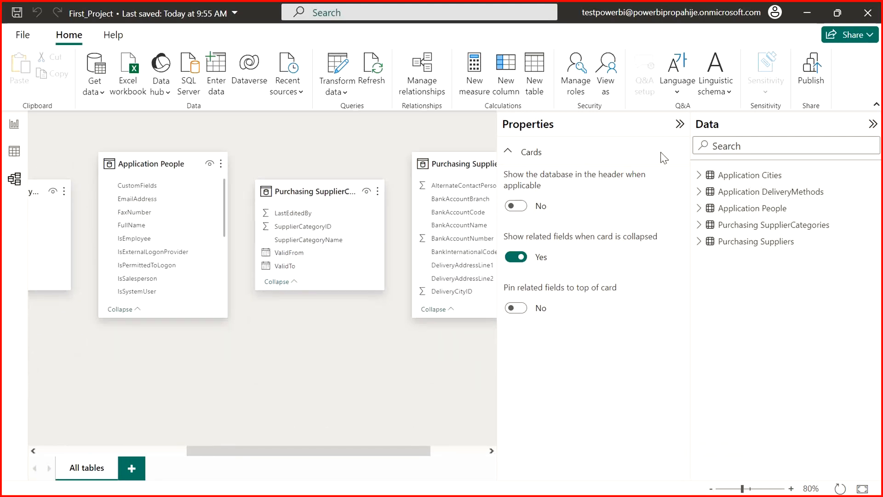
left_click(679, 124)
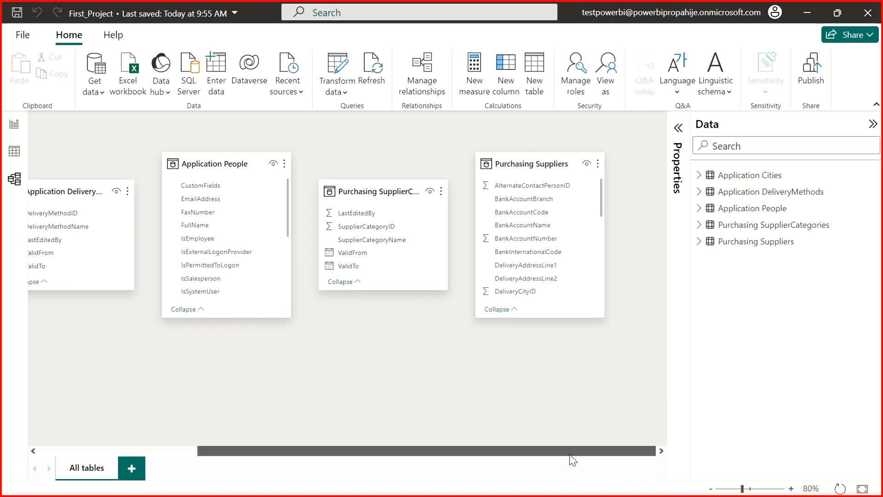
left_click_drag(570, 453, 412, 453)
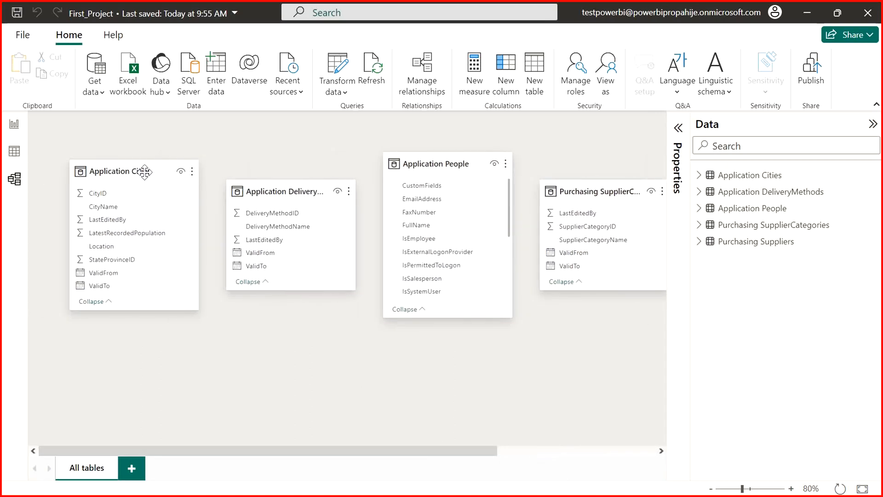
left_click_drag(142, 171, 164, 163)
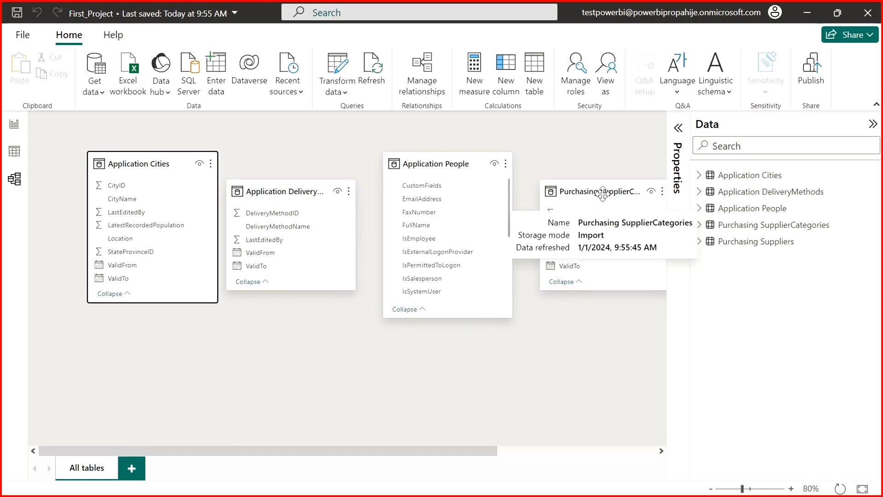
Step: Rearrange the model's table cards so Purchasing Suppliers sits beside Application Cities, with People, DeliveryMethods and SupplierCategories spaced apart
left_click_drag(452, 454, 609, 423)
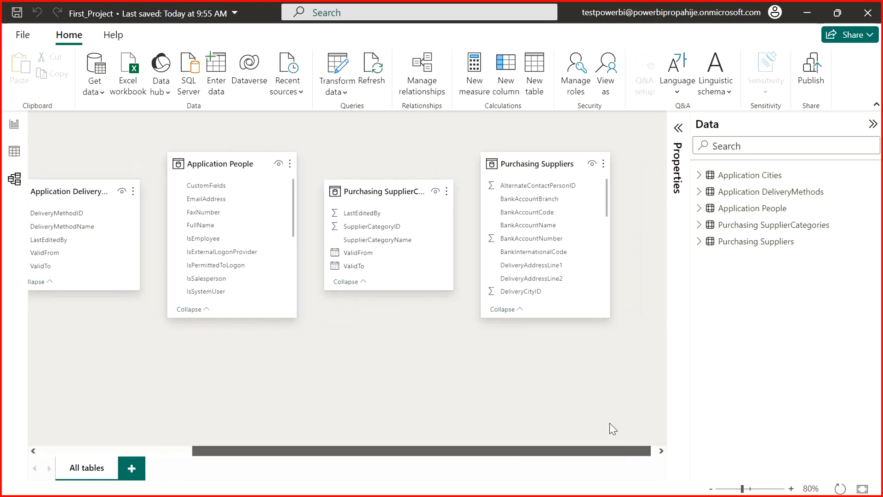
left_click_drag(535, 158, 191, 329)
left_click_drag(275, 190, 464, 340)
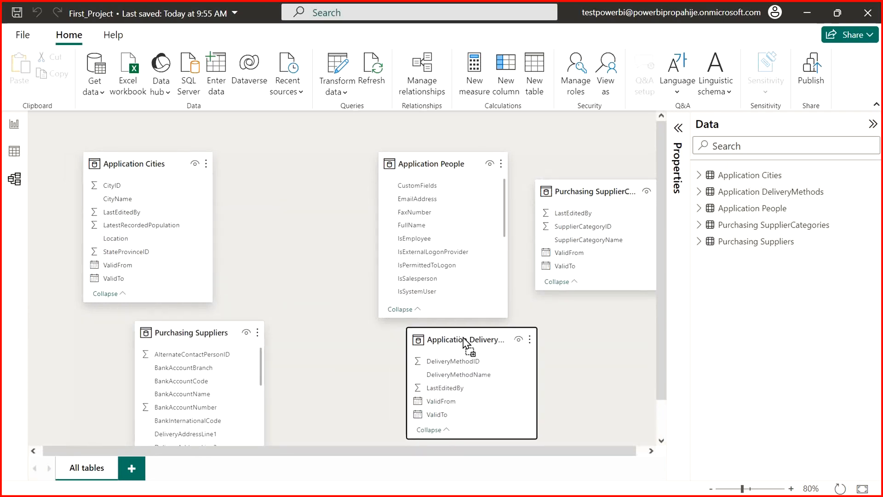
left_click_drag(566, 191, 573, 162)
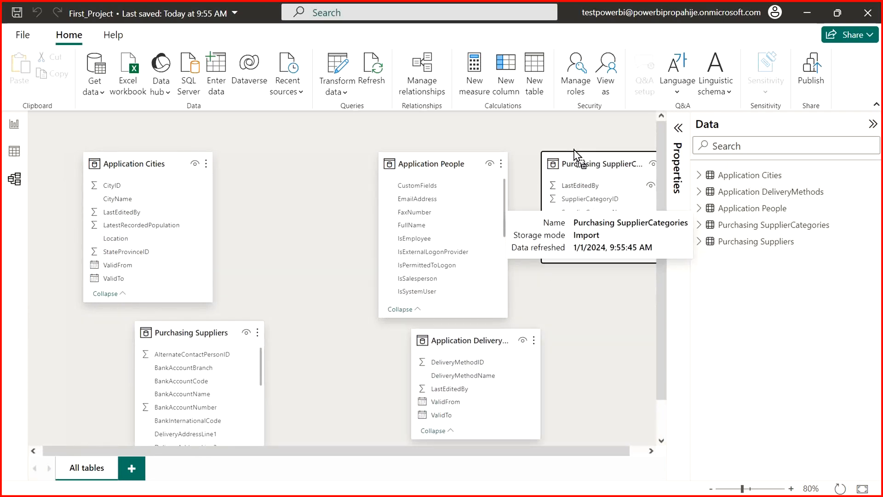
left_click_drag(460, 166, 639, 301)
left_click_drag(497, 341, 440, 347)
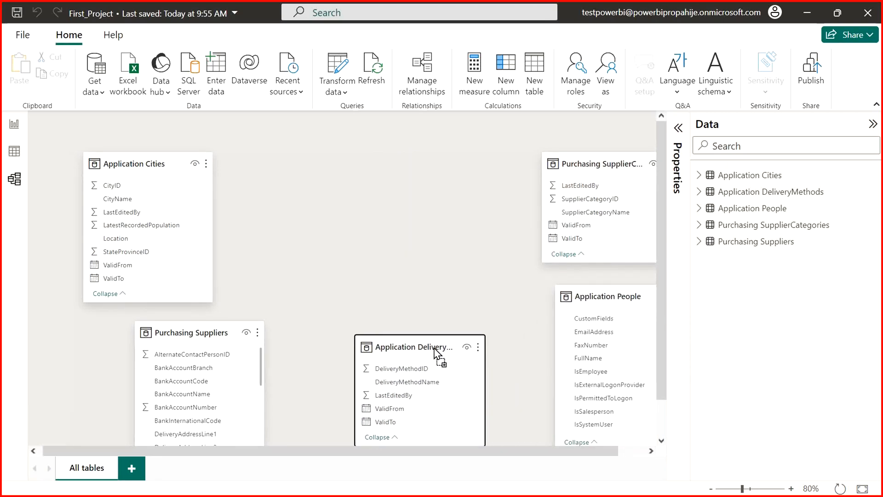
left_click_drag(223, 327, 353, 158)
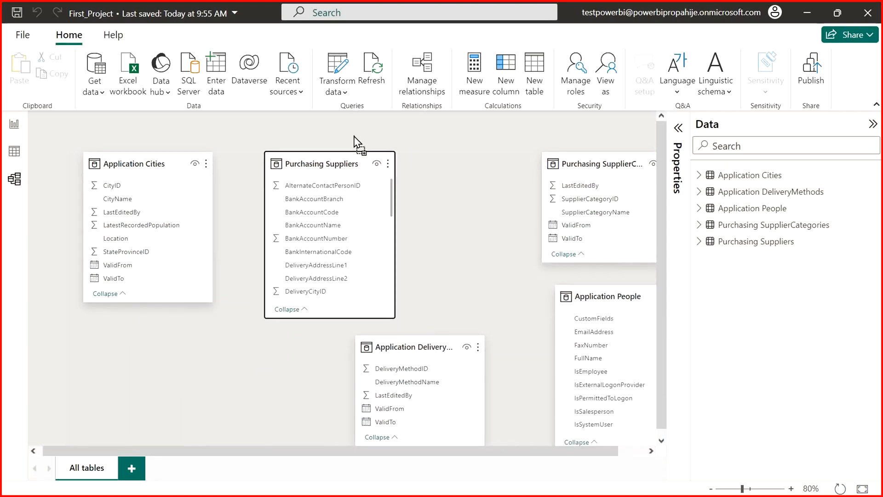
left_click(128, 163)
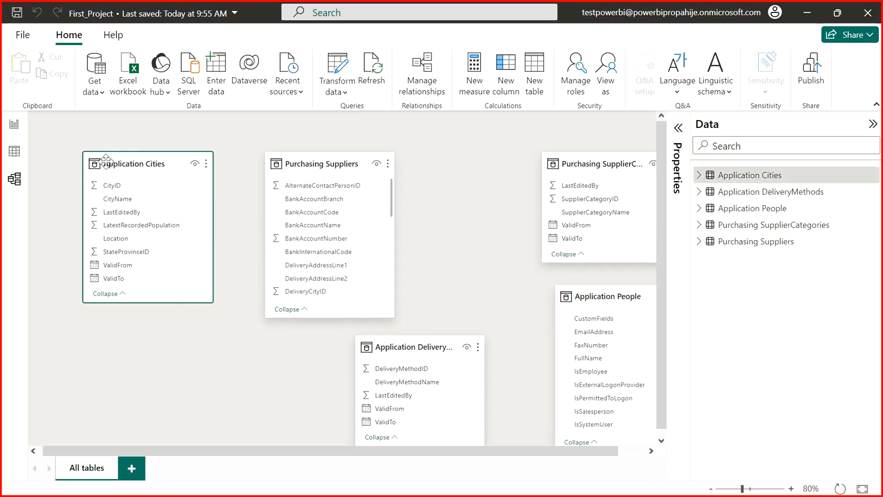
left_click_drag(129, 163, 122, 163)
Step: Recheck the Cities join keys in the SQL query and relate Purchasing Suppliers' DeliveryCityID to Application Cities' CityID in the model
left_click(274, 164)
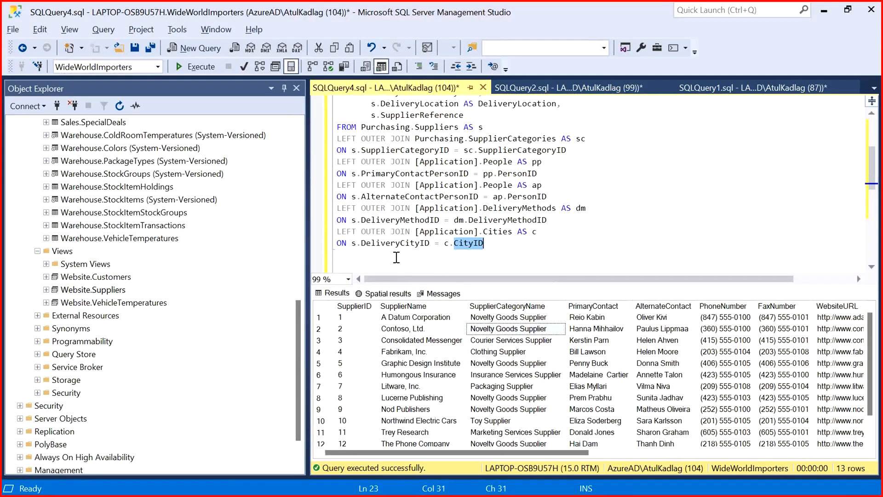
left_click(386, 243)
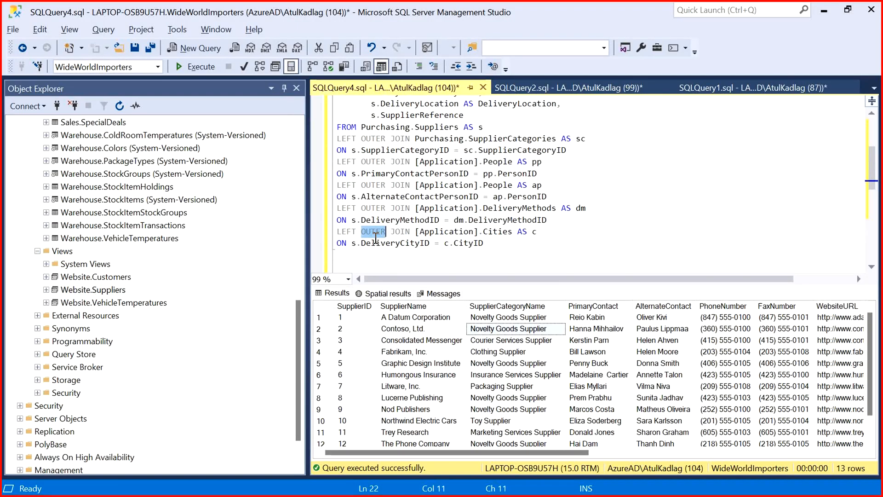
double_click(385, 243)
double_click(468, 243)
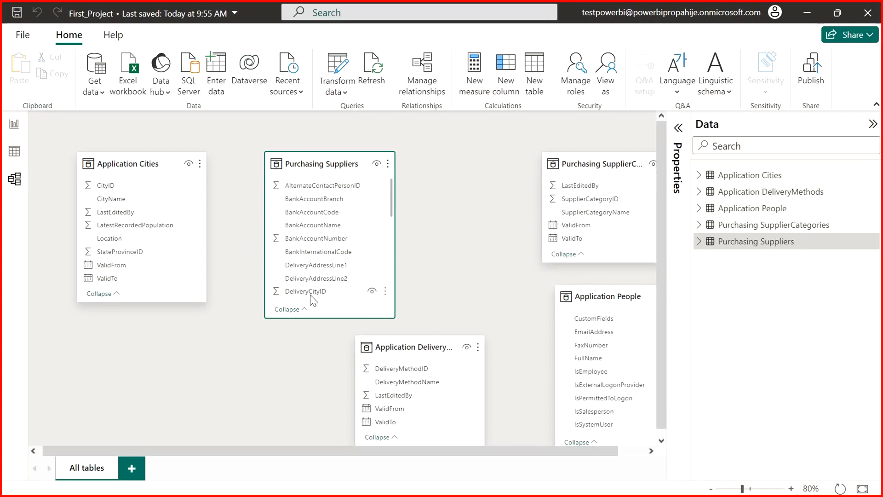
left_click_drag(310, 299, 138, 186)
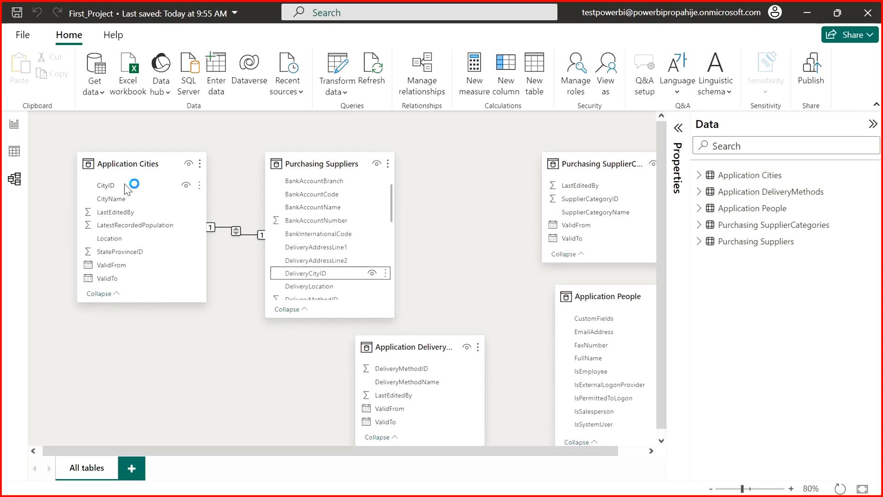
Step: Review the Suppliers–Cities relationship's key columns, cardinality choices and cross-filter direction, and accept it with its existing settings
double_click(235, 231)
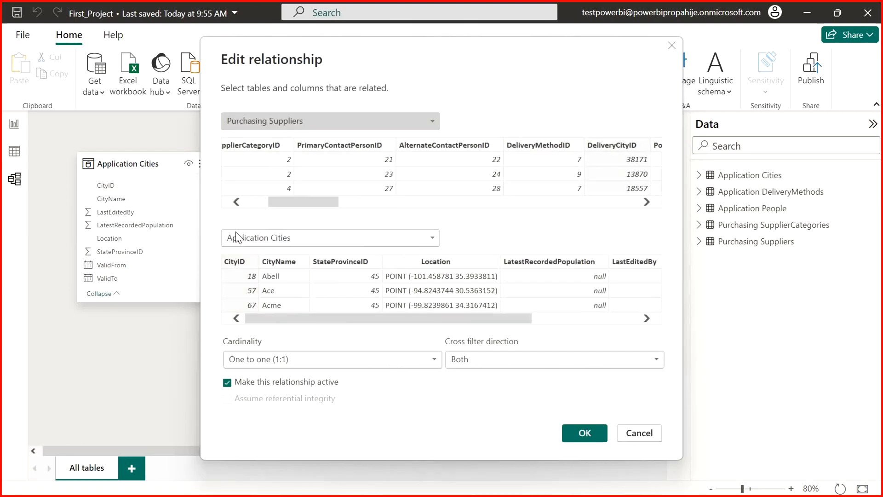
scroll(311, 169, "left", 5)
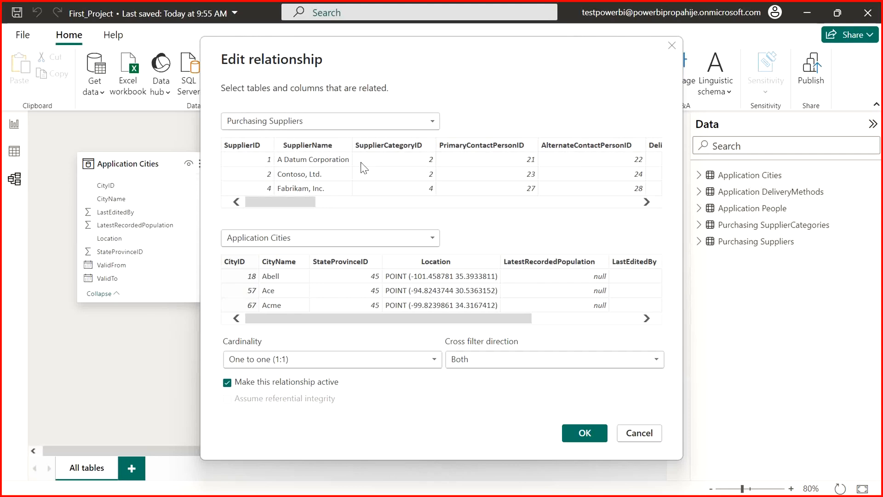
left_click_drag(280, 202, 346, 207)
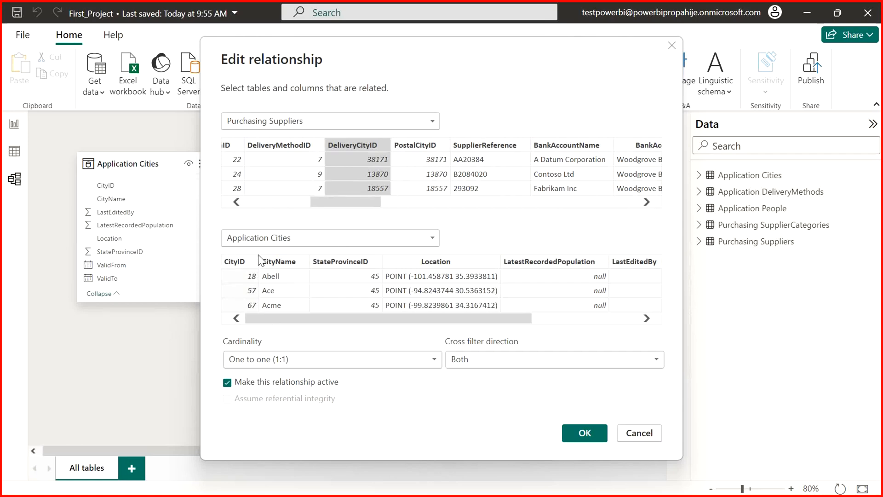
left_click(302, 364)
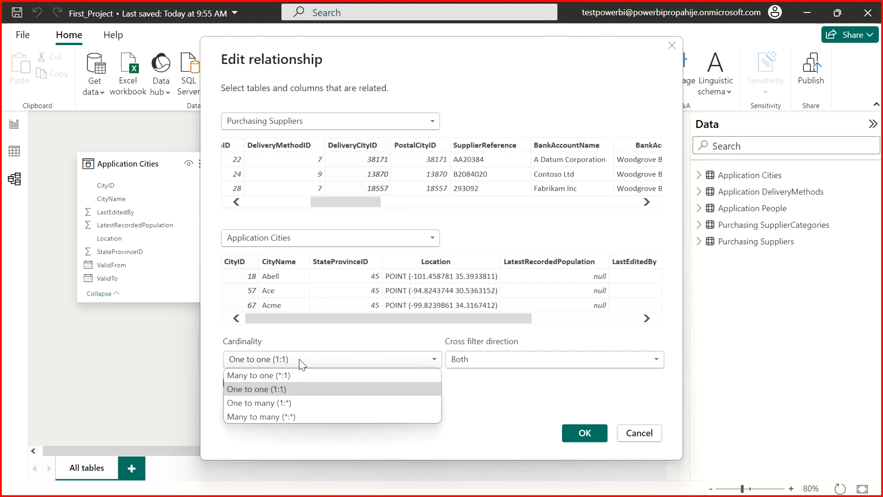
left_click(460, 381)
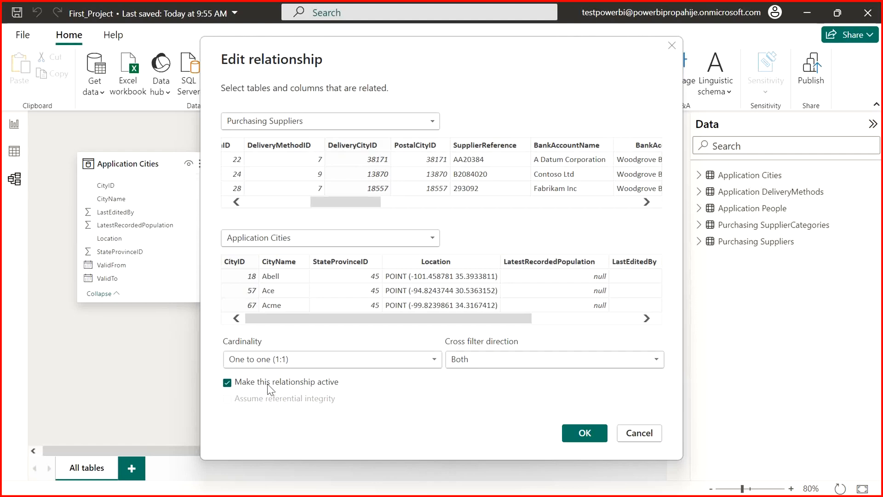
left_click_drag(526, 60, 722, 42)
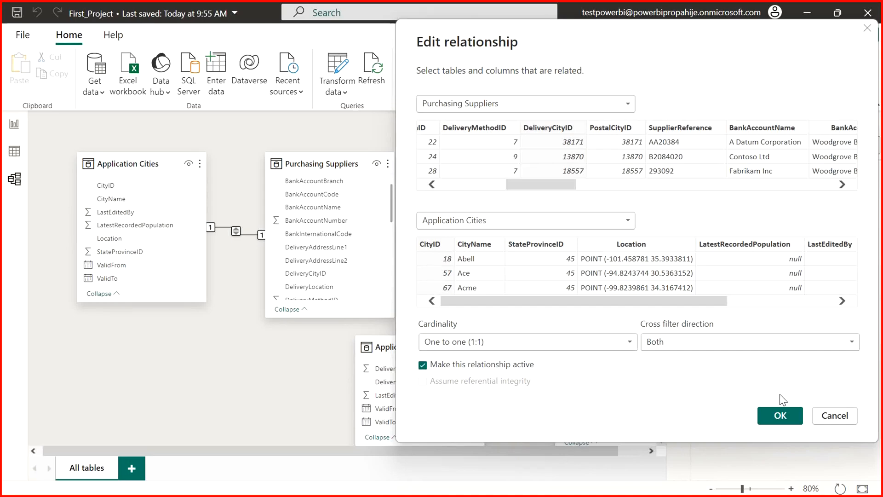
left_click(780, 418)
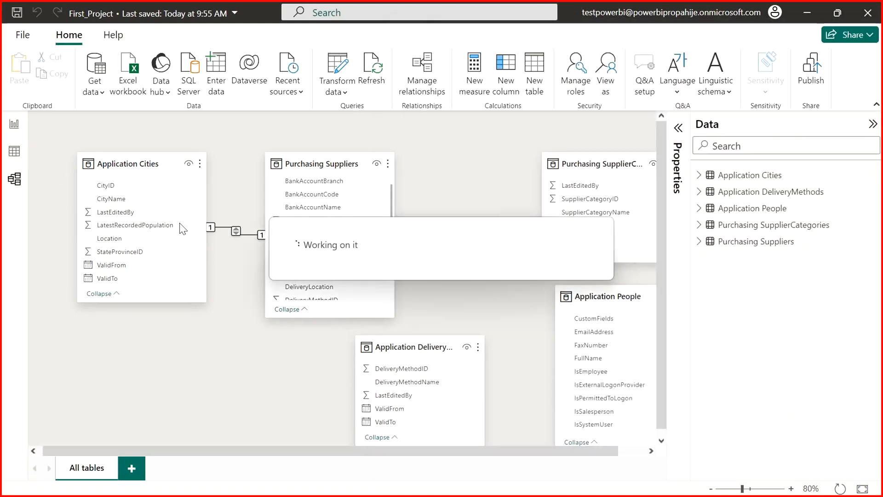
Step: Return to the report page and inspect the CityName and SupplierName rows in the table visual
left_click(14, 124)
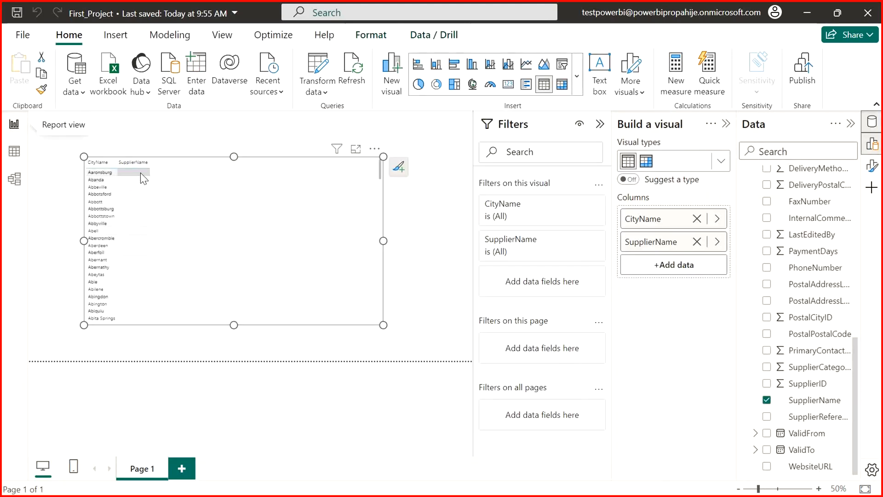
left_click(126, 192)
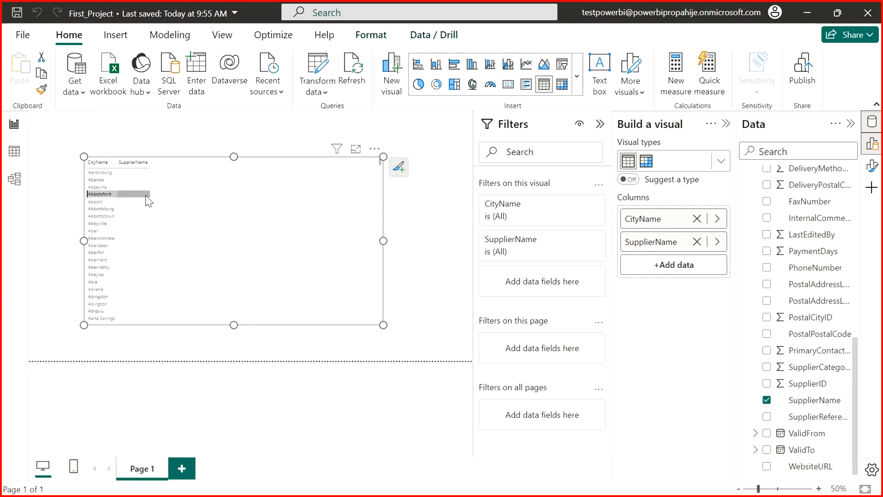
Step: Filter the table visual's SupplierName field to include every supplier except the blank value
left_click(537, 256)
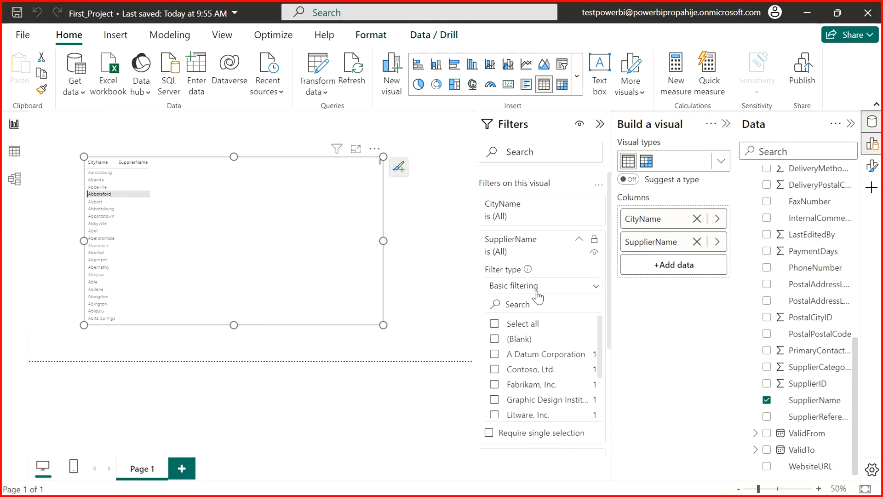
left_click(494, 323)
left_click(494, 339)
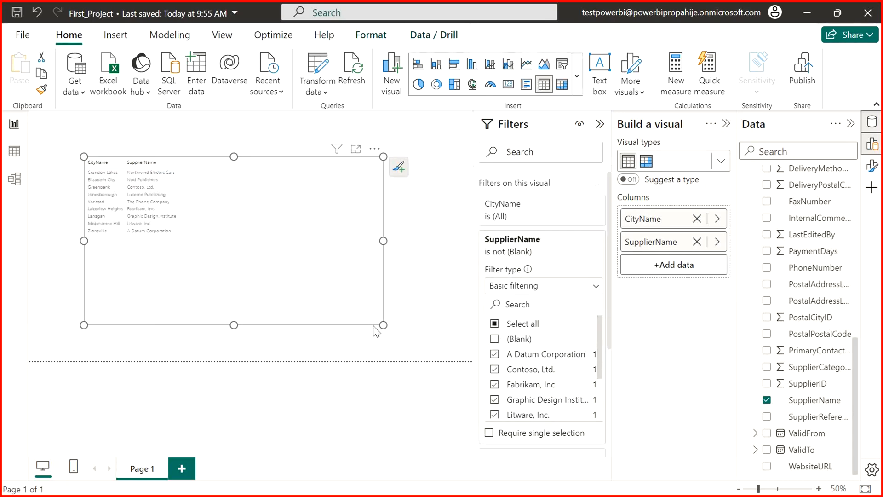
Step: Shrink the table visual to fit its two columns and move it toward the middle of the report page
left_click_drag(384, 325, 210, 263)
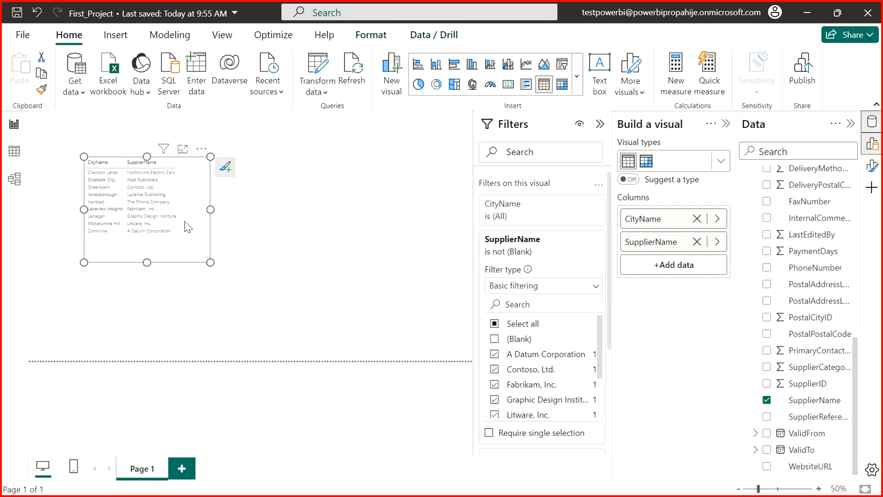
left_click_drag(185, 223, 280, 273)
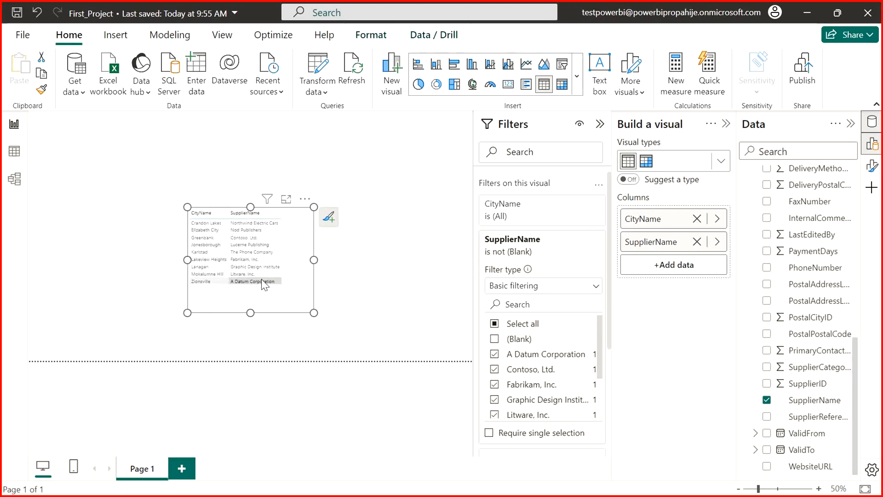
left_click(391, 283)
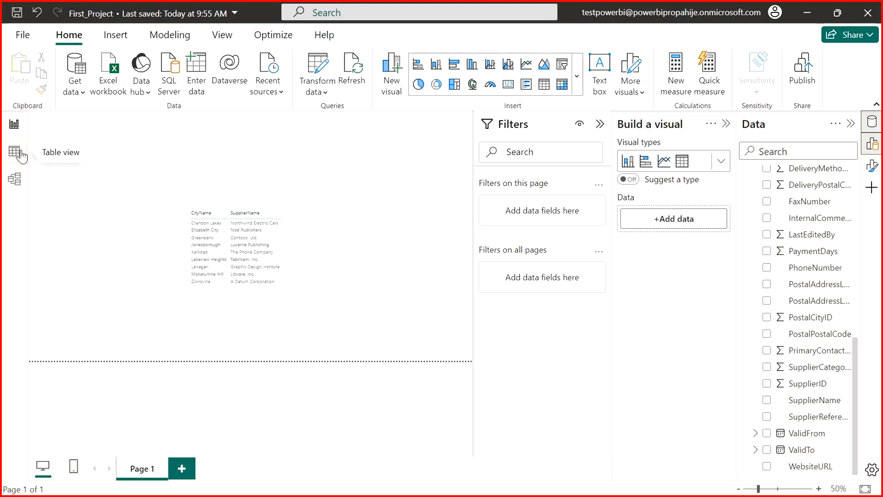
Step: Check the model's relationship, then switch to SQL Server Management Studio and examine the query's Purchasing.Suppliers source and its LEFT OUTER JOIN clauses
left_click(15, 178)
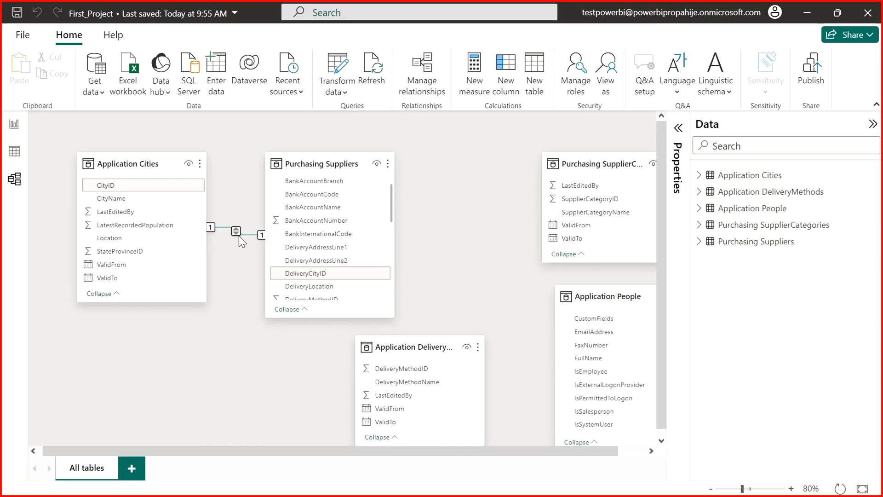
key("alt+Tab")
left_click(509, 219)
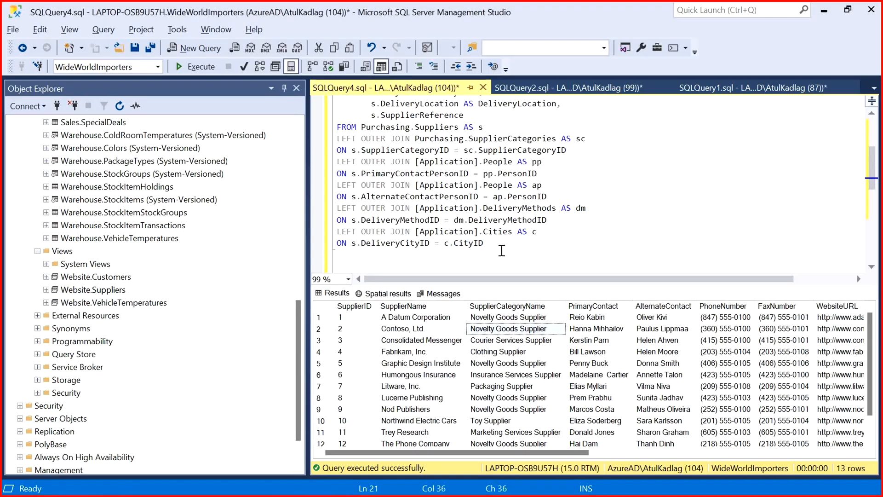
left_click_drag(502, 250, 328, 96)
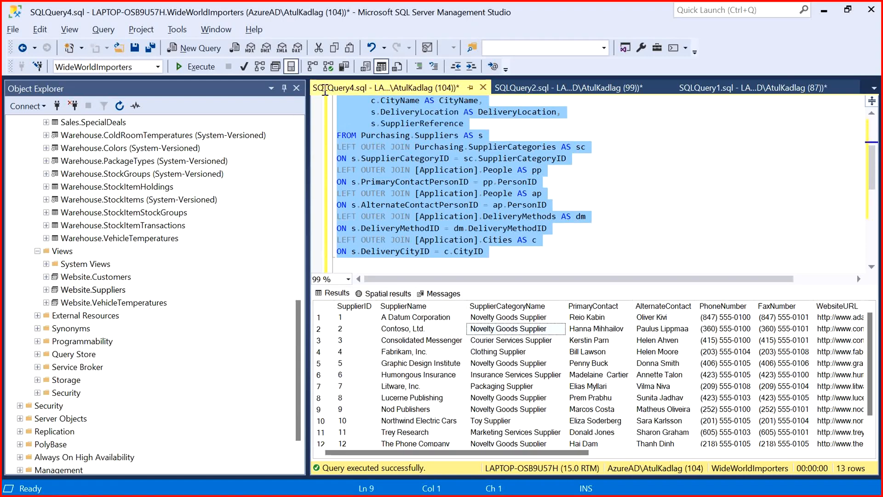
left_click(449, 170)
left_click_drag(487, 252, 371, 147)
left_click(404, 147)
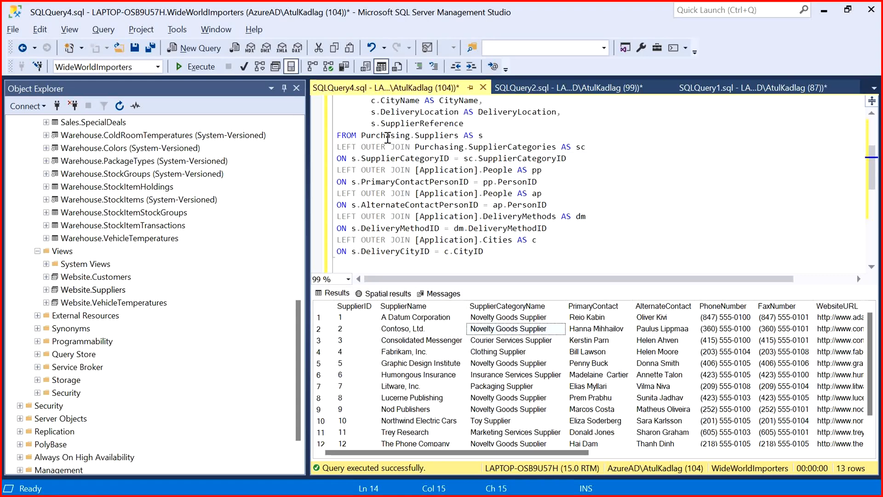
double_click(388, 139)
double_click(449, 139)
left_click(444, 170)
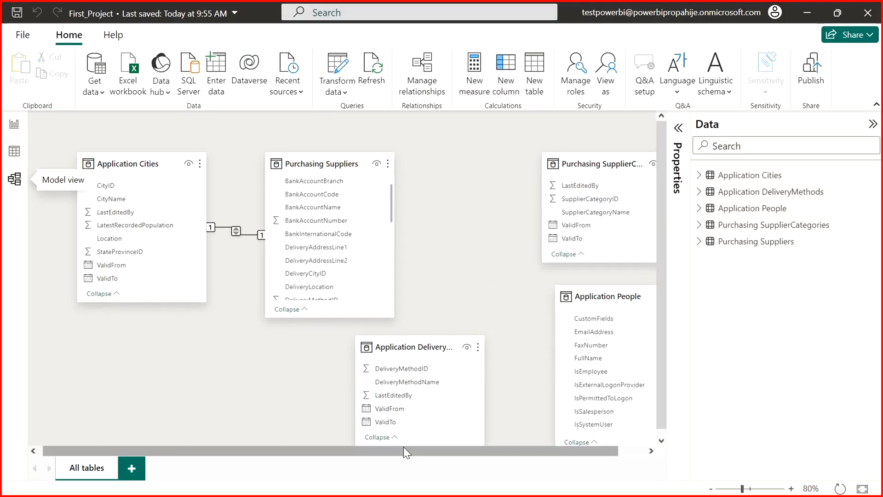
Step: Back in the Power BI model, place DeliveryMethods below Purchasing Suppliers and bring the People and SupplierCategories cards closer to it
left_click_drag(403, 446, 432, 450)
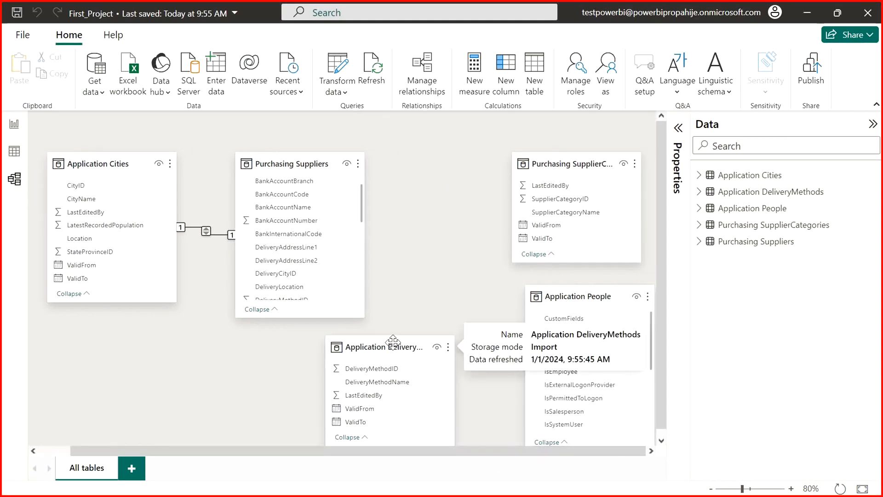
left_click_drag(392, 341, 303, 338)
left_click_drag(601, 297, 503, 297)
left_click_drag(570, 160, 506, 158)
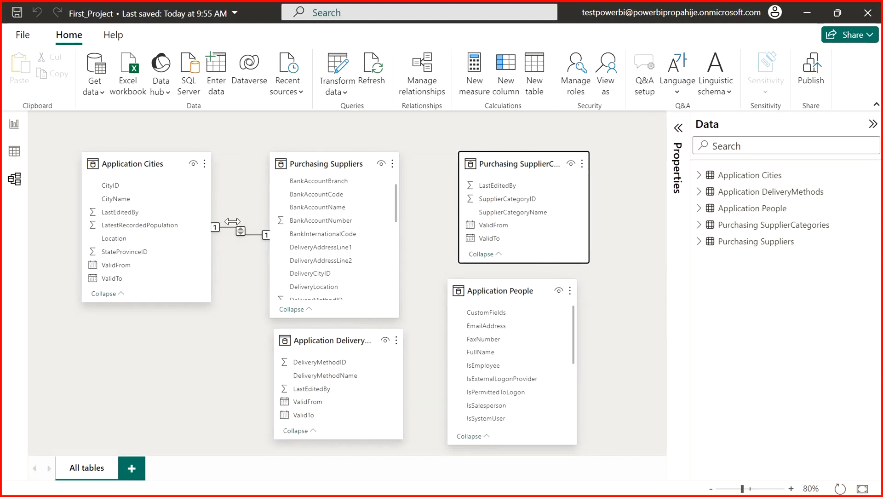
Step: Revisit the report's table visual, then examine which columns the SQL query selects and which joined tables supply them
left_click(14, 124)
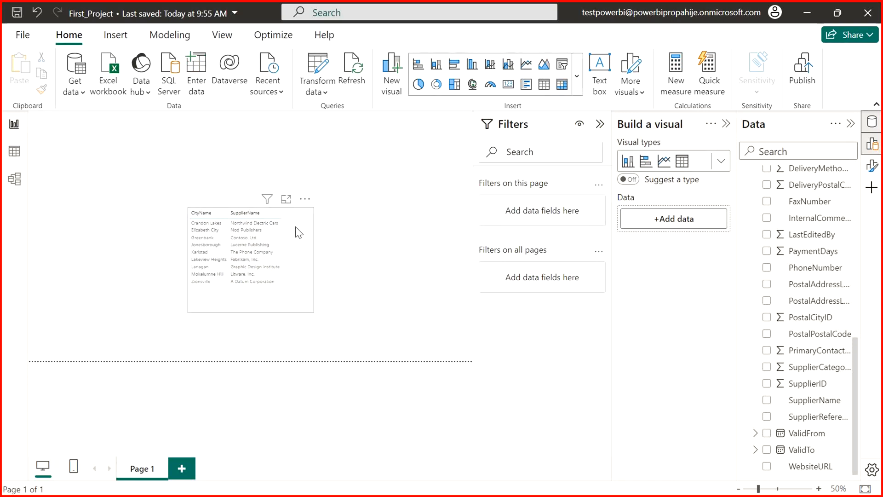
left_click(217, 218)
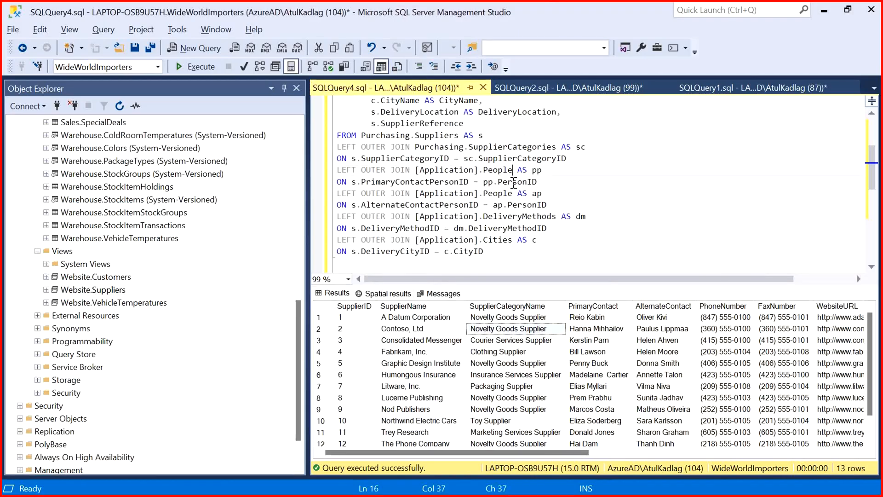
key("Up")
key("Up")
key("Up")
key("Up")
key("Up")
key("Up")
key("Up")
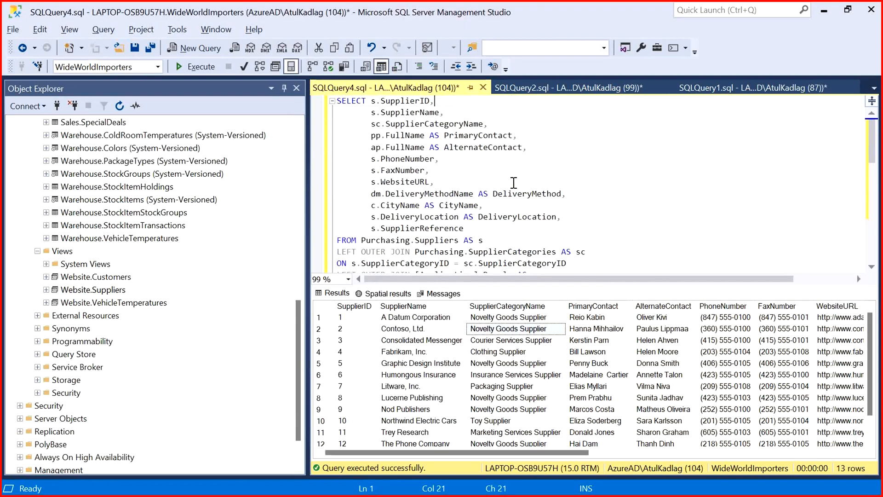
double_click(414, 115)
double_click(414, 124)
left_click(401, 147)
left_click(430, 217)
key("Down")
key("Down")
key("Down")
key("Down")
key("Down")
key("Down")
key("Down")
key("Down")
key("Down")
key("Down")
key("Down")
key("Down")
key("Down")
key("Down")
key("Down")
key("Down")
key("Down")
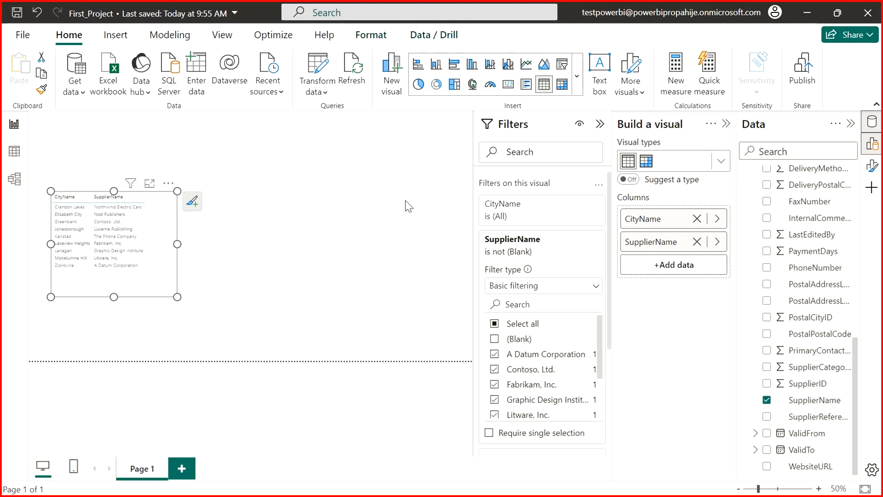
Step: Reposition the table visual on the Power BI report page and recheck the Cities–Suppliers relationship in the model
left_click(357, 227)
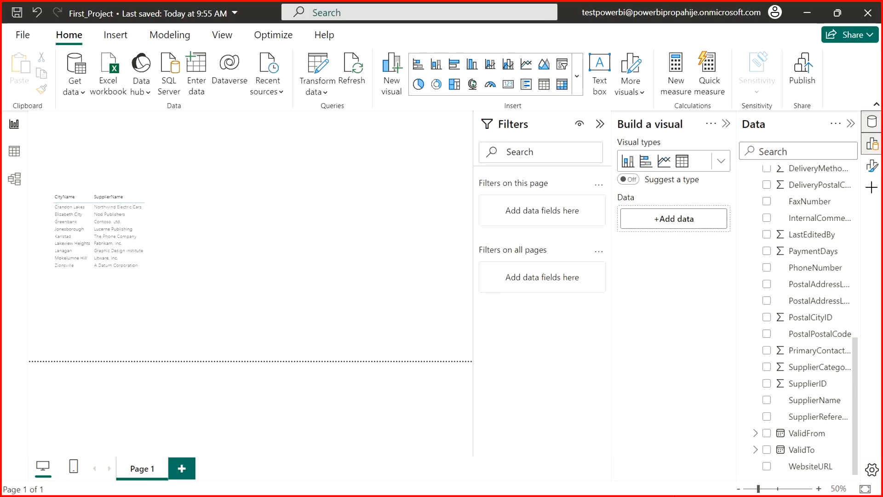
key("super")
key("super")
left_click_drag(179, 240, 206, 217)
left_click(14, 178)
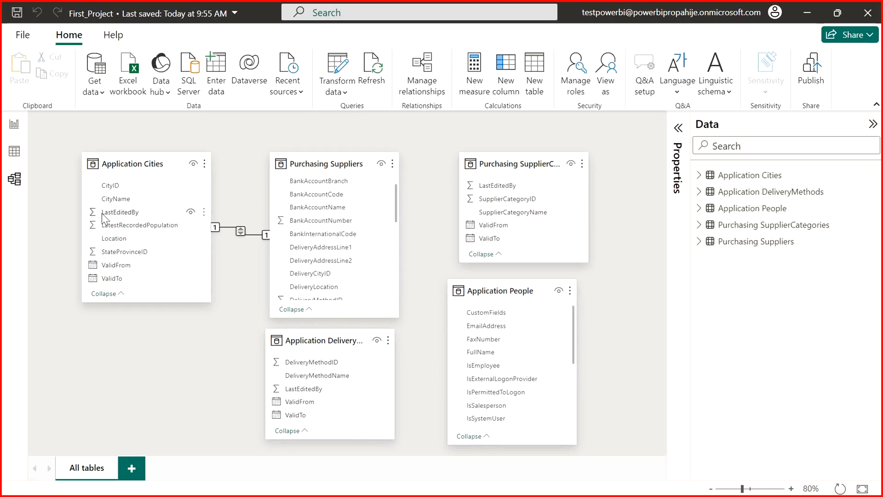
left_click(13, 125)
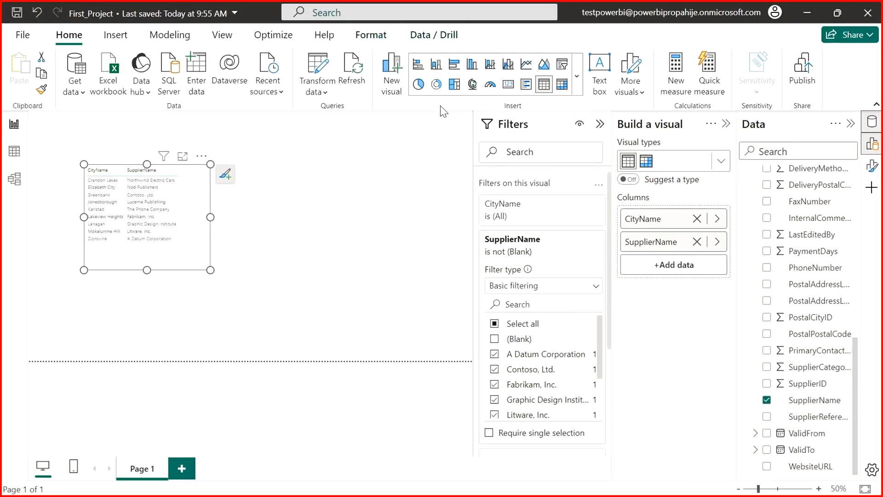
Step: Expand the gallery of visual types and shift the table visual slightly toward the report page's left edge
left_click(721, 161)
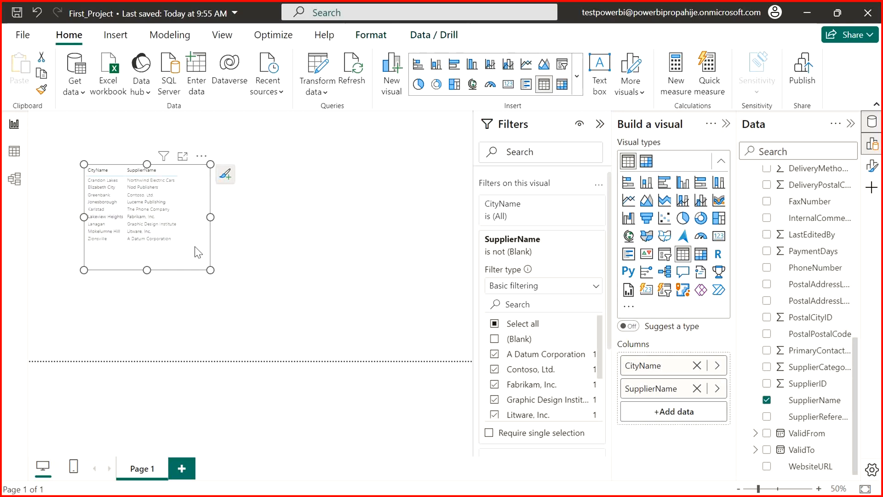
left_click_drag(197, 251, 172, 252)
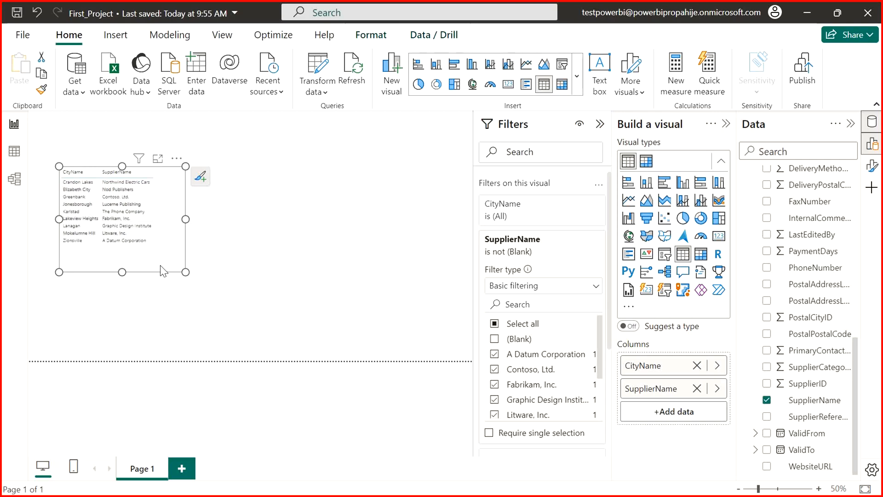
left_click(294, 287)
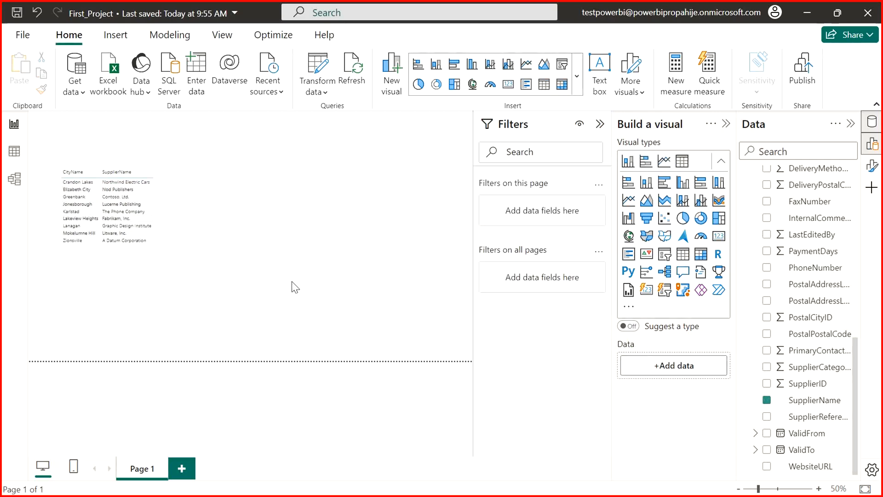
left_click(155, 266)
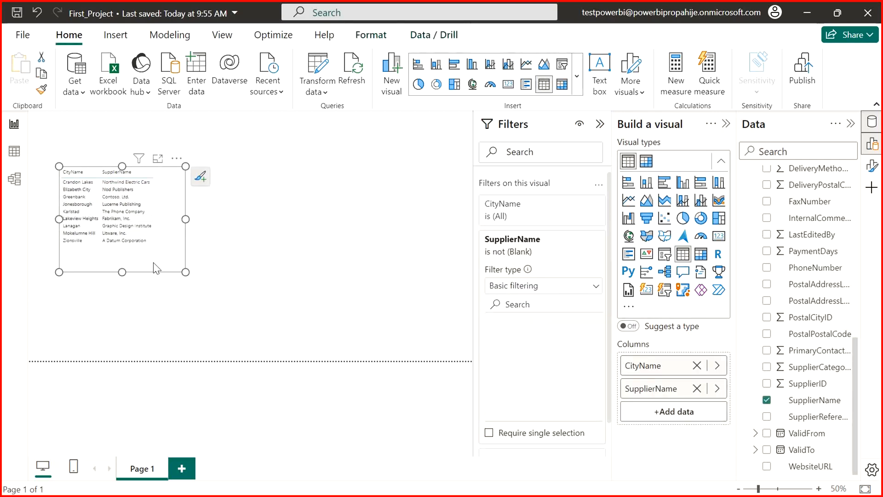
Step: Rename the report page Page 1 as SupplierDetails
double_click(143, 468)
key("BackSpace")
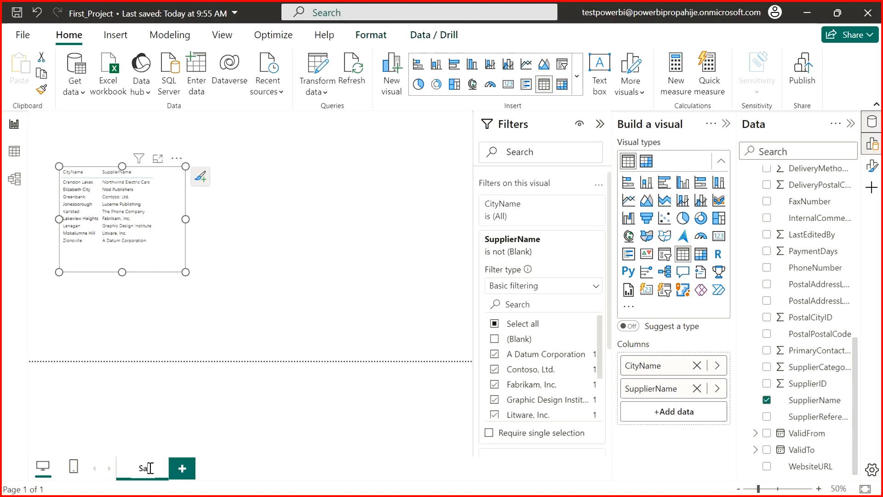
type("SupplierDetai")
type("ls")
key("Return")
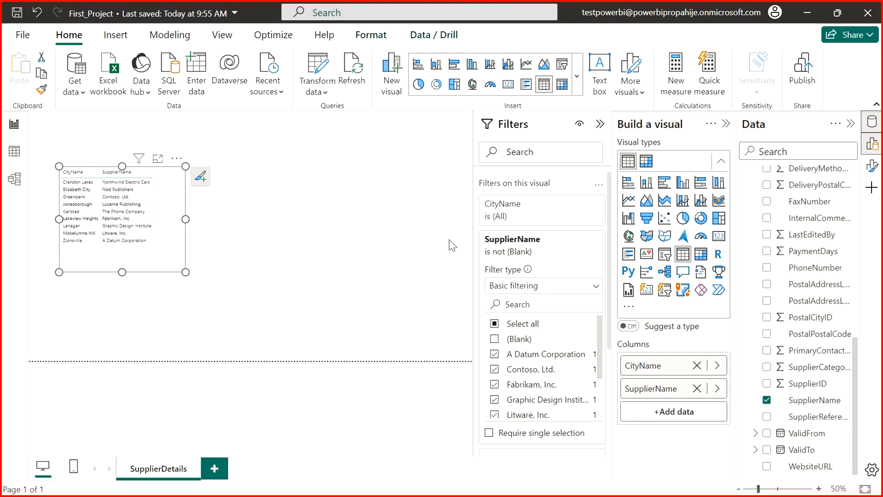
left_click(208, 335)
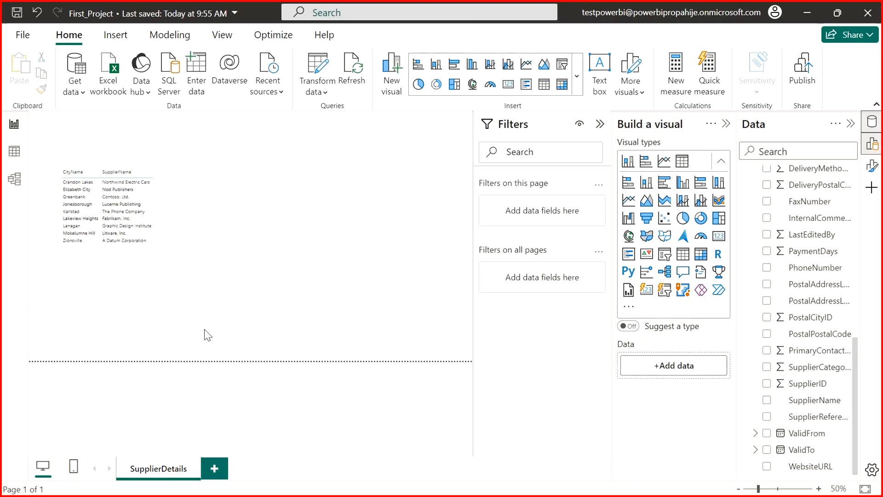